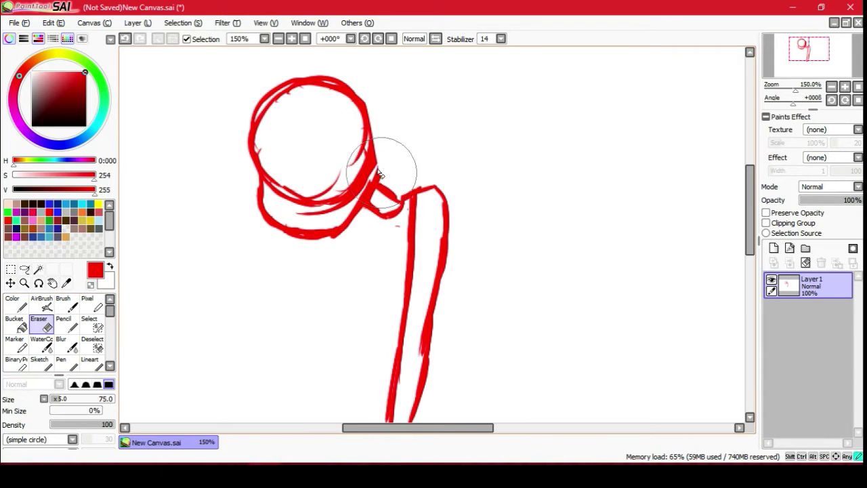
Sketch the raised arm with its hand at the chin, redoing the forearm as a bent elbow joined to the shoulder.
left_click_drag(369, 112, 377, 163)
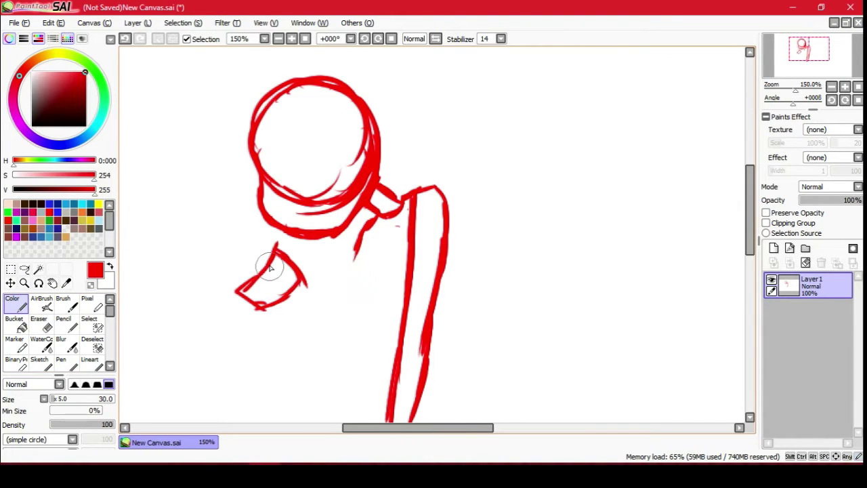
mouse_move(252, 327)
left_mouse_down()
mouse_move(269, 355)
mouse_move(332, 359)
left_mouse_up()
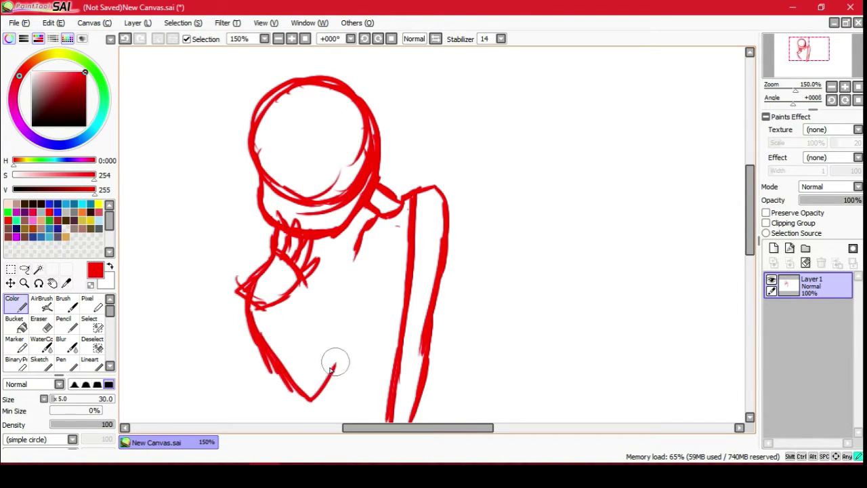
key("ctrl+z")
left_click_drag(249, 305, 318, 366)
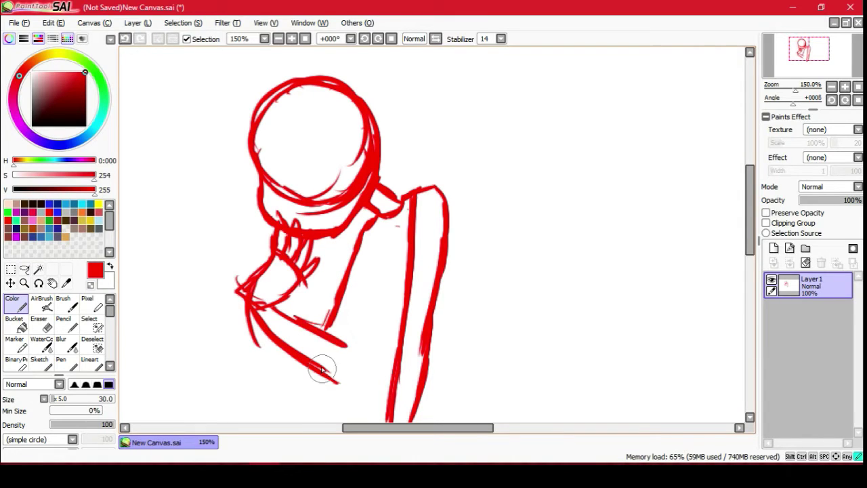
left_click_drag(377, 277, 336, 376)
left_click_drag(386, 254, 344, 366)
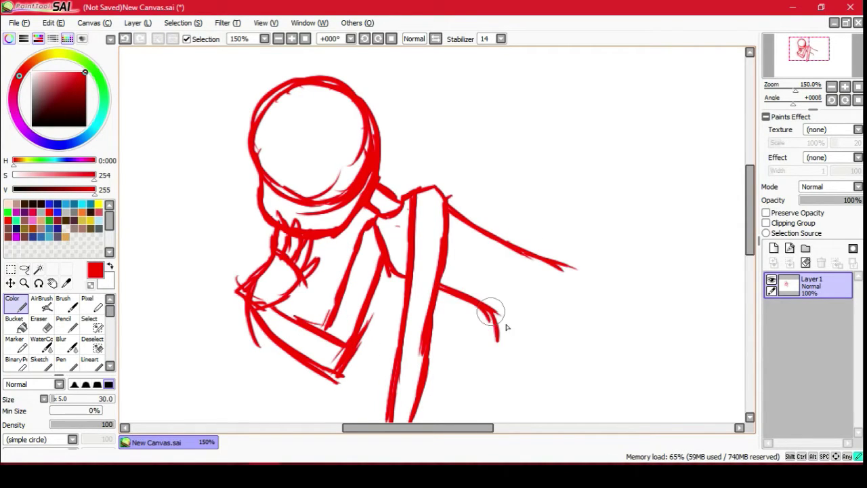
Sketch the back and hip curve down into the near thigh, and extend the supporting arm to the wrist.
left_click_drag(608, 364, 549, 265)
left_click_drag(334, 298, 317, 348)
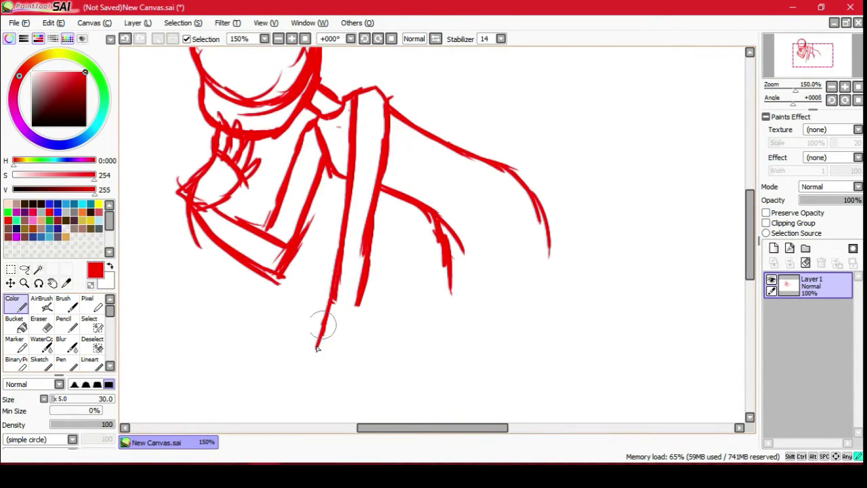
left_click_drag(525, 410, 556, 403)
left_click_drag(551, 234, 513, 399)
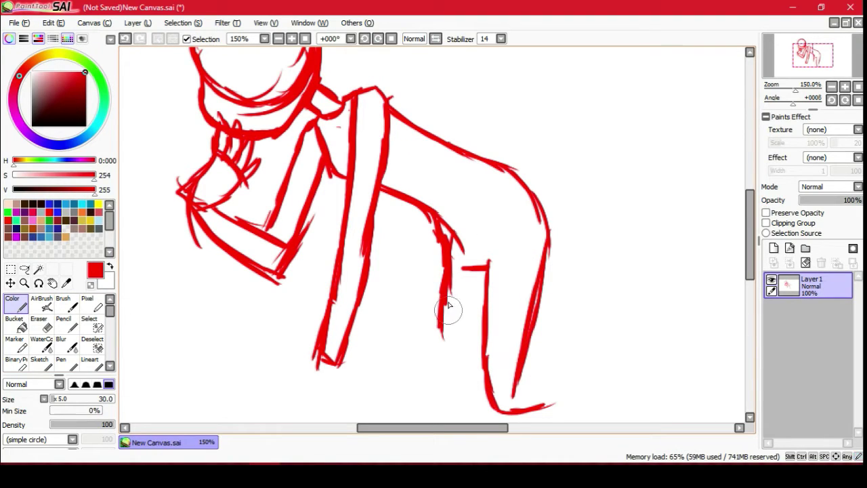
Redraw the front edge of the far thigh down to the knee and erase the stray lines at the hip.
key("e")
mouse_move(450, 230)
left_mouse_down()
mouse_move(441, 345)
mouse_move(464, 397)
mouse_move(420, 399)
left_mouse_up()
key("n")
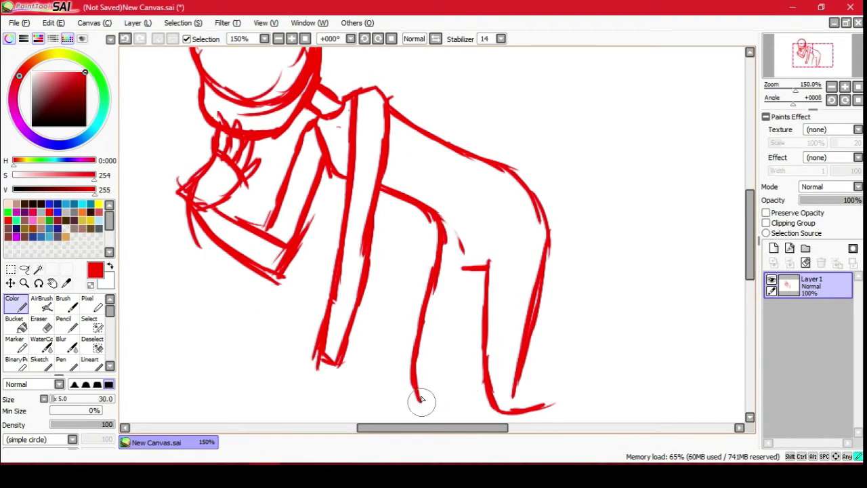
key("e")
mouse_move(474, 183)
left_mouse_down()
mouse_move(441, 207)
mouse_move(437, 271)
left_mouse_up()
key("n")
Select both legs of the sketch and move them slightly up toward the torso, then clear the selection.
left_click(277, 38)
left_click(291, 38)
left_click_drag(526, 173, 539, 181)
key("s")
mouse_move(554, 215)
left_mouse_down()
mouse_move(535, 406)
mouse_move(429, 332)
left_mouse_up()
left_click(294, 39)
left_click(293, 39)
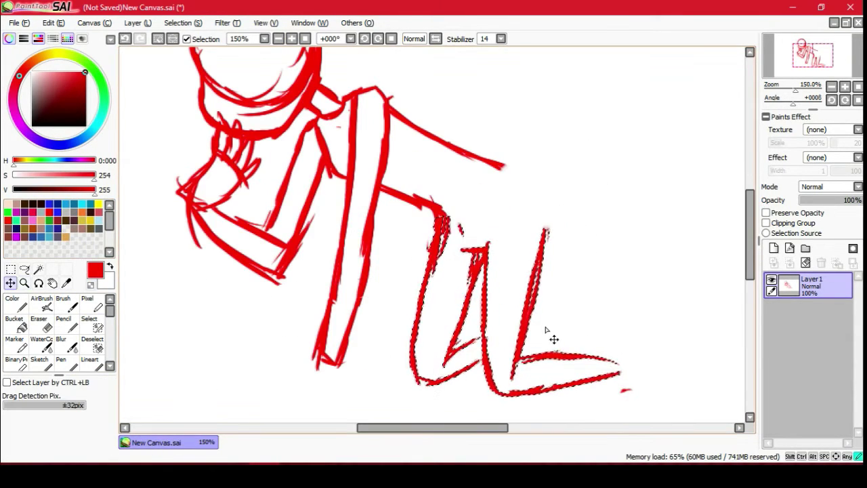
key("ctrl+d")
Redraw the inner thigh and the hip curve so the moved legs connect to the torso.
left_click(291, 38)
key("e")
key("n")
left_click_drag(482, 336, 507, 242)
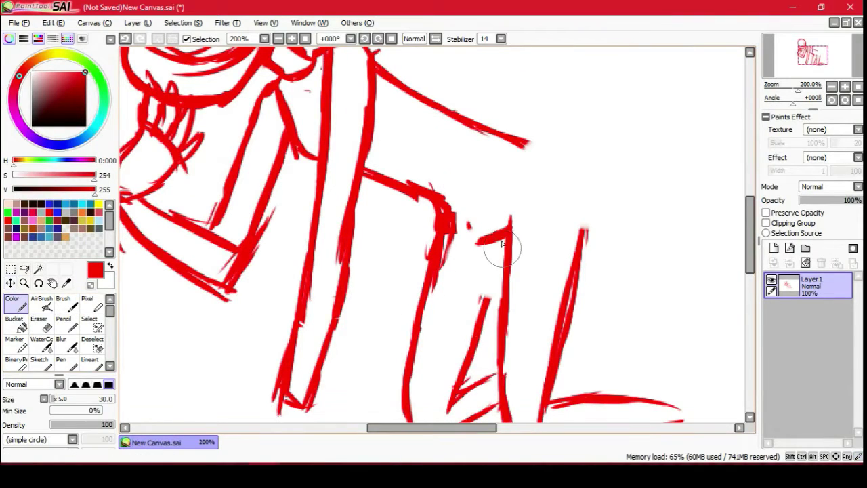
left_click_drag(573, 142, 557, 261)
Sketch the near foot at the end of the lower leg and the hand resting below the supporting arm.
scroll(557, 261, "down", 3)
mouse_move(563, 296)
left_mouse_down()
mouse_move(584, 292)
mouse_move(591, 395)
left_mouse_up()
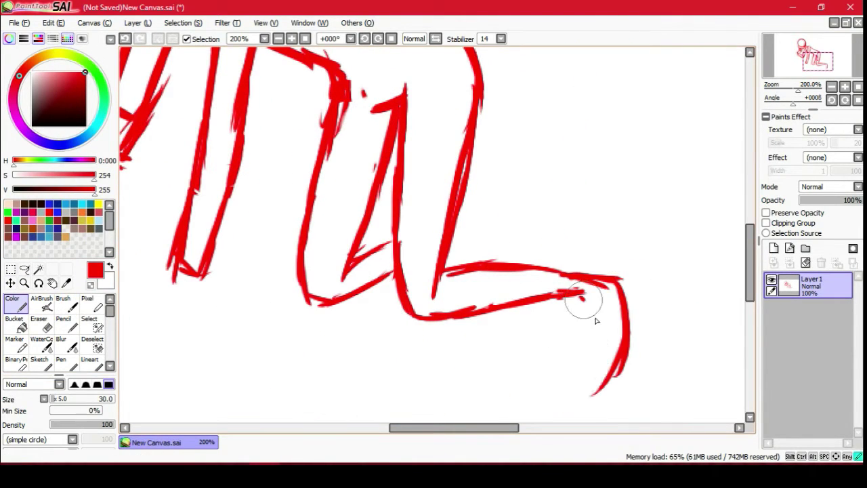
scroll(337, 51, "down", 1)
left_click_drag(313, 372, 329, 410)
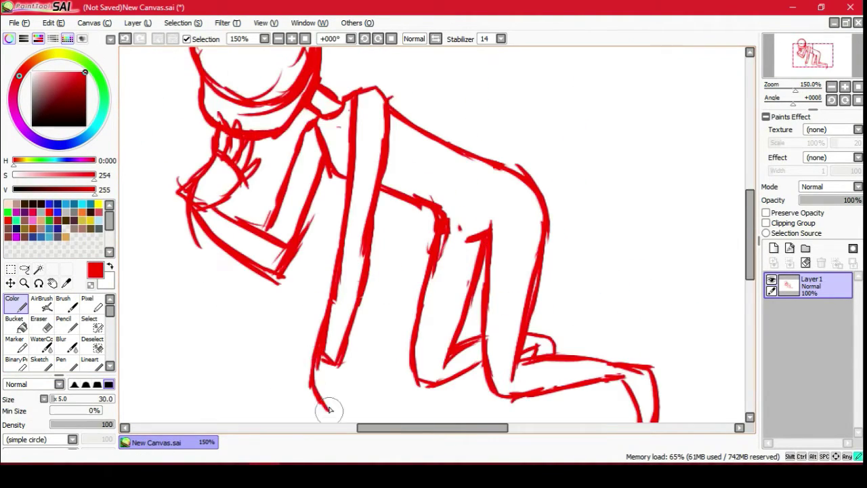
left_click_drag(803, 60, 799, 64)
left_click_drag(392, 319, 431, 347)
Transform the whole sketch, enlarging it and repositioning it near the middle of the canvas.
left_click_drag(792, 88, 786, 76)
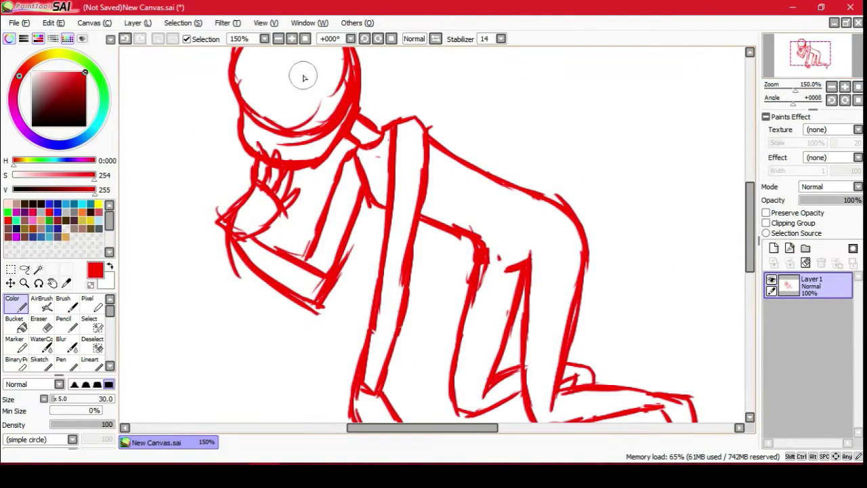
scroll(300, 74, "down", 2)
left_click_drag(513, 213, 571, 213)
left_click(133, 22)
left_click(153, 231)
left_click_drag(359, 114, 321, 73)
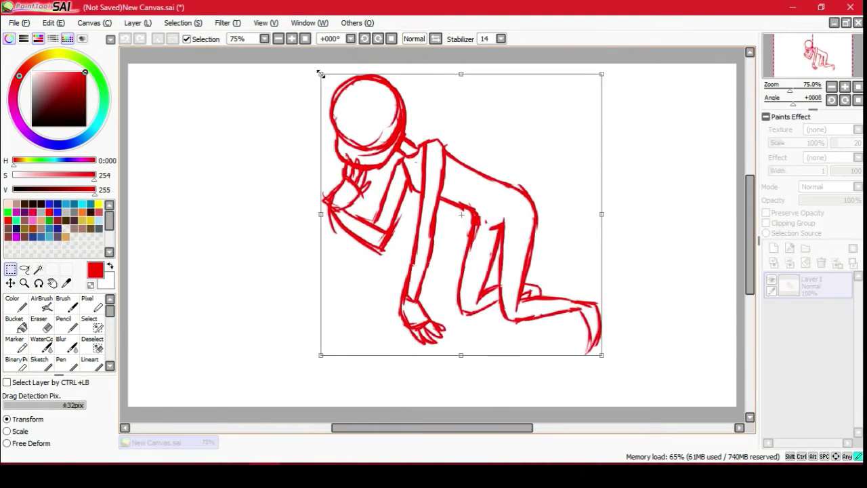
left_click_drag(428, 182, 445, 199)
Place the sketch layer in a new layer folder named miku.
left_click(806, 248)
double_click(811, 280)
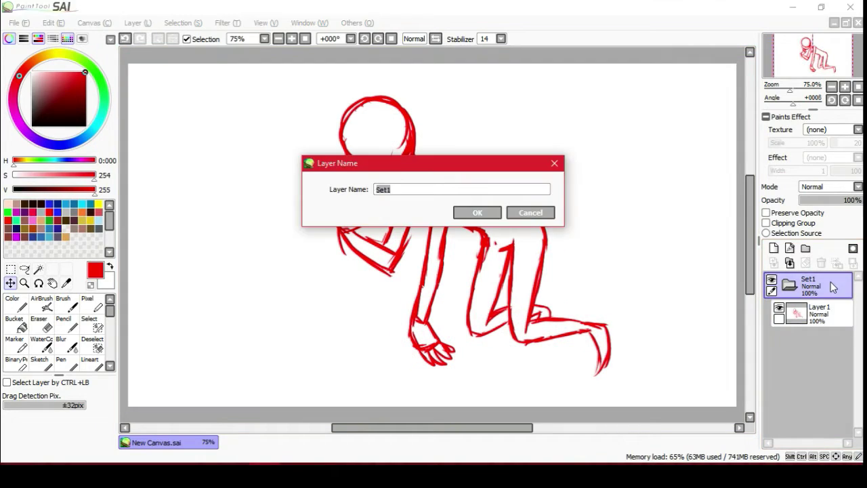
type("miku")
key("Return")
Add a new empty layer and a subfolder named bases inside the miku folder.
left_click(774, 248)
left_click(806, 248)
double_click(816, 310)
type("bases")
key("Return")
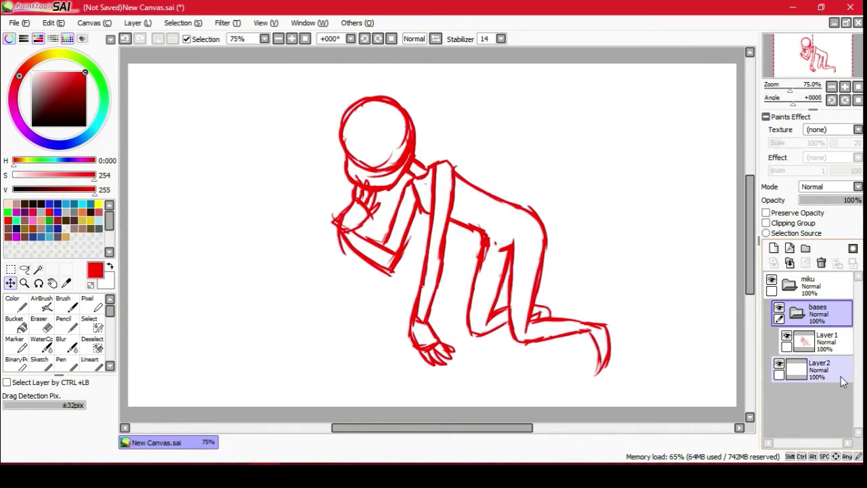
Lower the pose sketch layer's opacity to 25% and make Layer2 above it in the bases folder active.
left_click(827, 369)
left_click_drag(857, 200, 813, 200)
left_click(817, 341)
scroll(433, 237, "up", 3)
mouse_move(355, 171)
left_mouse_down()
mouse_move(349, 271)
mouse_move(364, 290)
left_mouse_up()
left_click_drag(390, 185, 359, 298)
key("ctrl+z")
key("ctrl+z")
key("ctrl+z")
Sketch the pointed centre fringe and the loose hair locks on the face's outer side over the faded head.
left_click(13, 302)
left_click_drag(352, 169, 366, 302)
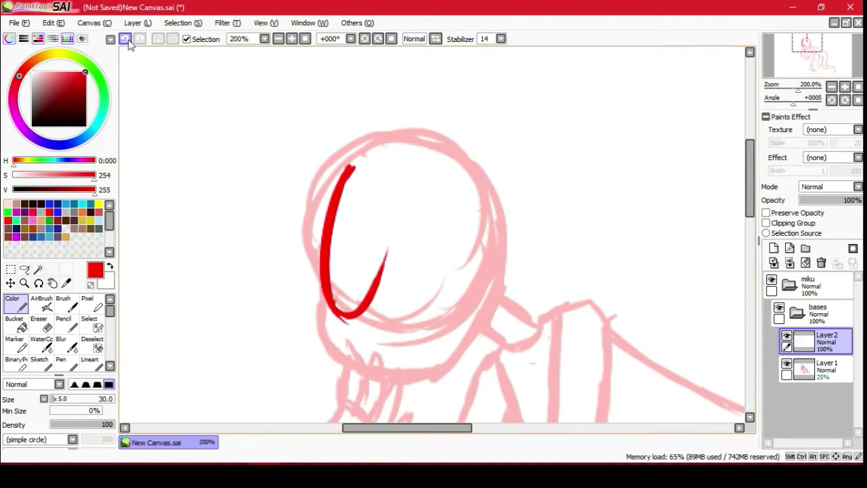
mouse_move(391, 175)
left_mouse_down()
mouse_move(379, 265)
mouse_move(405, 263)
left_mouse_up()
left_click_drag(343, 139, 263, 234)
left_click_drag(318, 173, 261, 239)
left_click_drag(301, 196, 251, 301)
left_click_drag(319, 224, 295, 318)
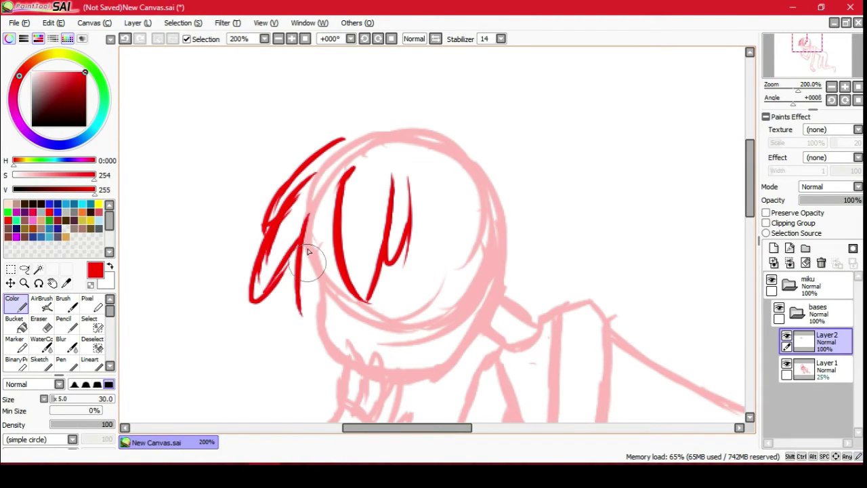
left_click_drag(318, 244, 305, 339)
Sketch the long side bangs on the back side of the face and the hair outline over the head's crown.
left_click_drag(410, 180, 466, 335)
left_click_drag(471, 199, 467, 332)
left_click_drag(377, 141, 491, 179)
left_click_drag(467, 326, 448, 405)
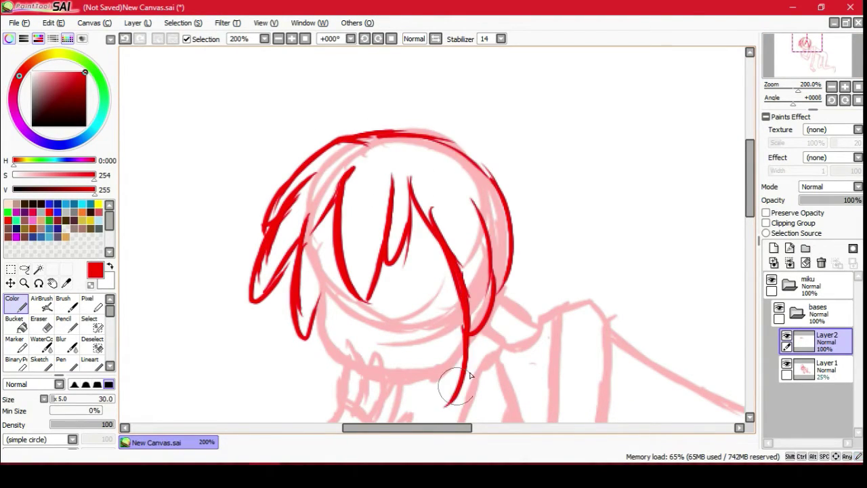
Draw the cheek and chin outline and the raised hand with its spread fingers below the chin.
left_click_drag(314, 233, 349, 346)
mouse_move(349, 345)
left_mouse_down()
mouse_move(396, 244)
mouse_move(403, 263)
left_mouse_up()
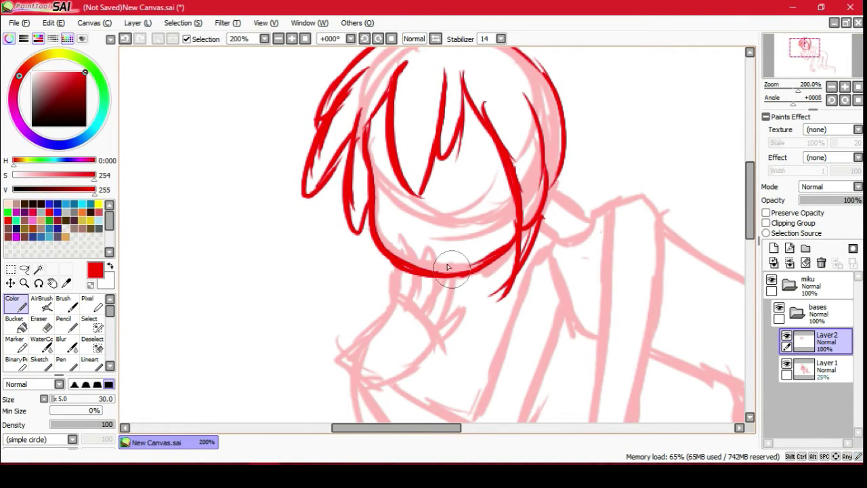
key("ctrl+z")
left_click_drag(353, 379, 391, 309)
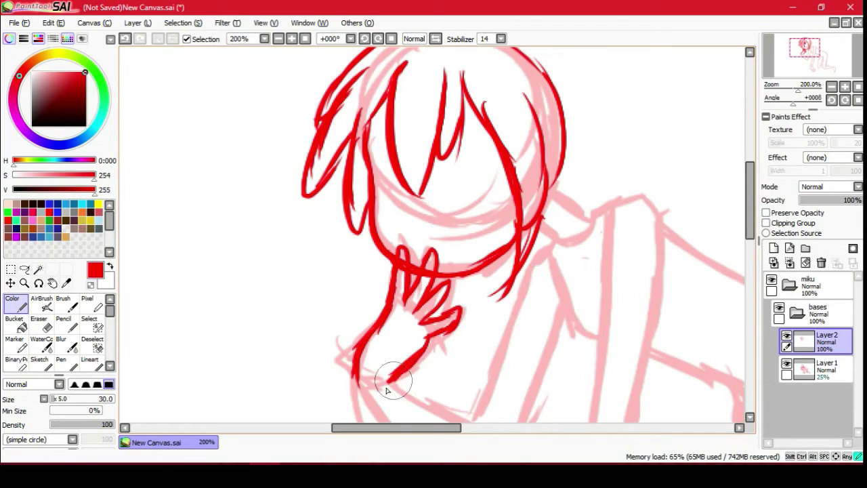
Sketch the wide flared sleeve hanging from the raised wrist, with its lower edge running back to the elbow.
mouse_move(387, 391)
left_mouse_down()
mouse_move(383, 338)
mouse_move(319, 369)
left_mouse_up()
mouse_move(370, 261)
left_mouse_down()
mouse_move(318, 373)
mouse_move(501, 354)
left_mouse_up()
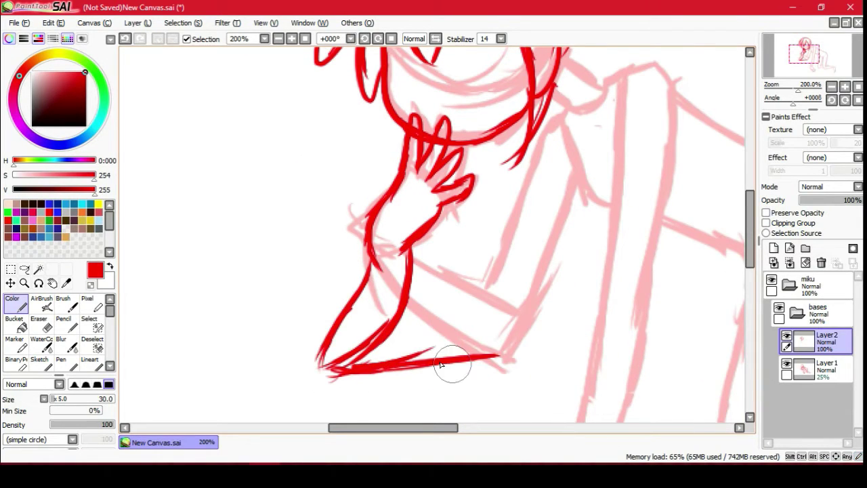
left_click_drag(523, 174, 455, 354)
Add lower hair locks beside the face and draw the upper edge of the raised forearm's sleeve.
left_click_drag(320, 318, 332, 337)
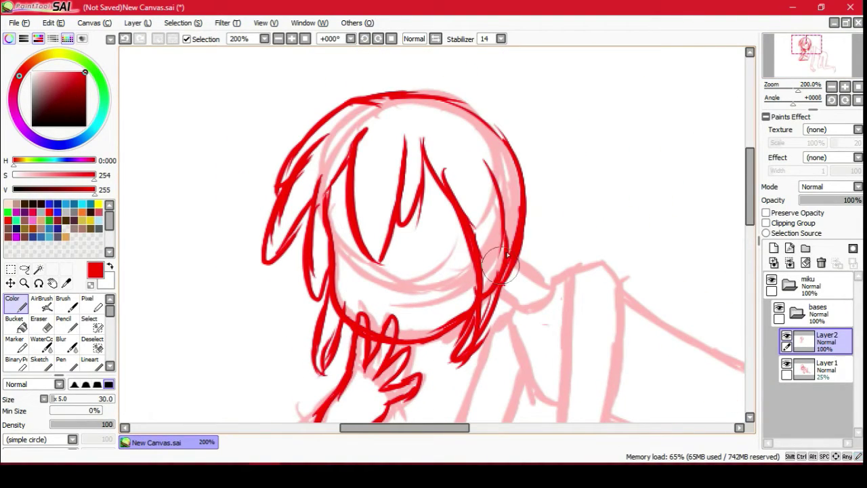
scroll(538, 187, "down", 2)
left_click_drag(264, 242, 332, 272)
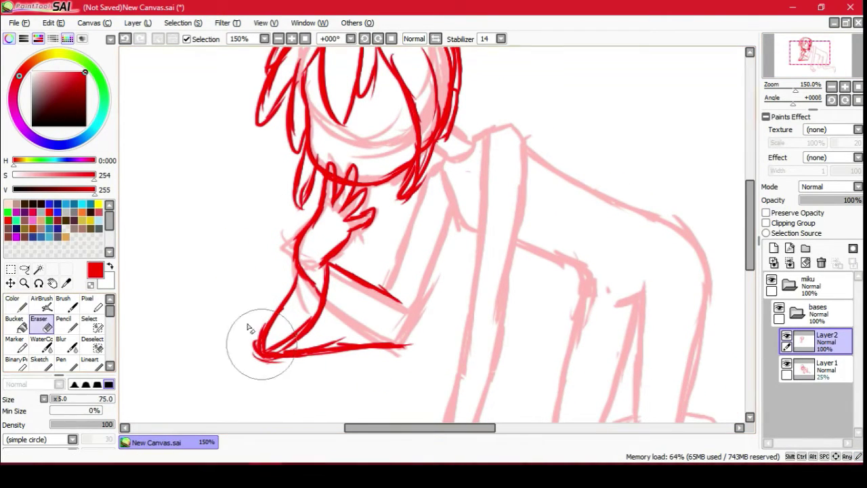
Sketch curved hair strands at the back of the head and the short neck lines beneath the hair.
scroll(612, 65, "up", 3)
scroll(481, 271, "up", 1)
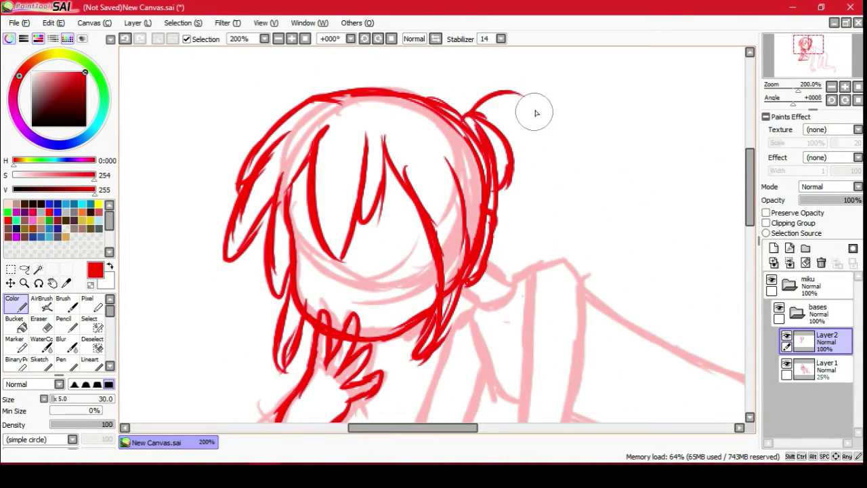
scroll(396, 195, "down", 1)
scroll(396, 195, "up", 1)
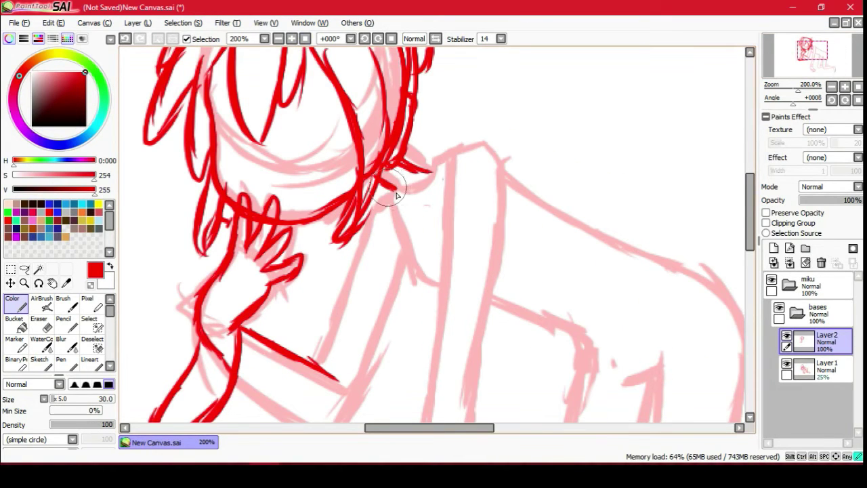
Outline the raised upper arm down to the elbow and add the sleeve's cuff band across it.
mouse_move(377, 203)
left_mouse_down()
mouse_move(323, 298)
mouse_move(321, 363)
left_mouse_up()
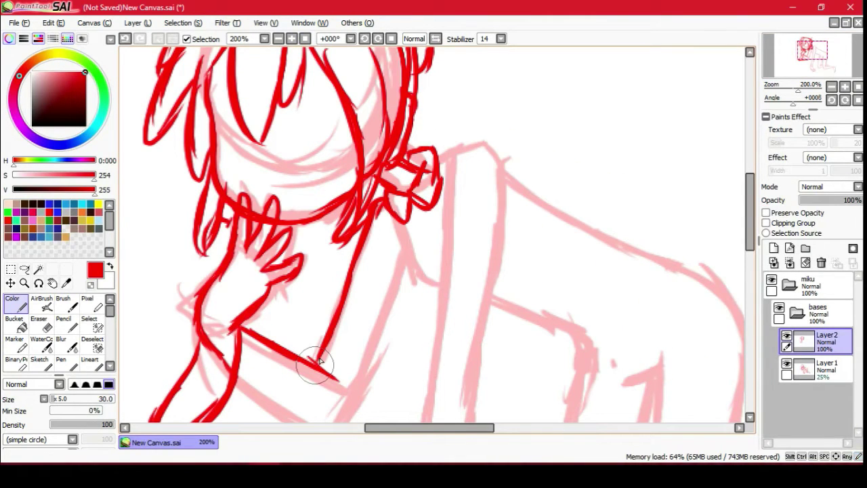
mouse_move(403, 276)
left_mouse_down()
mouse_move(345, 410)
mouse_move(325, 420)
left_mouse_up()
scroll(465, 226, "down", 2)
left_click_drag(404, 183, 444, 204)
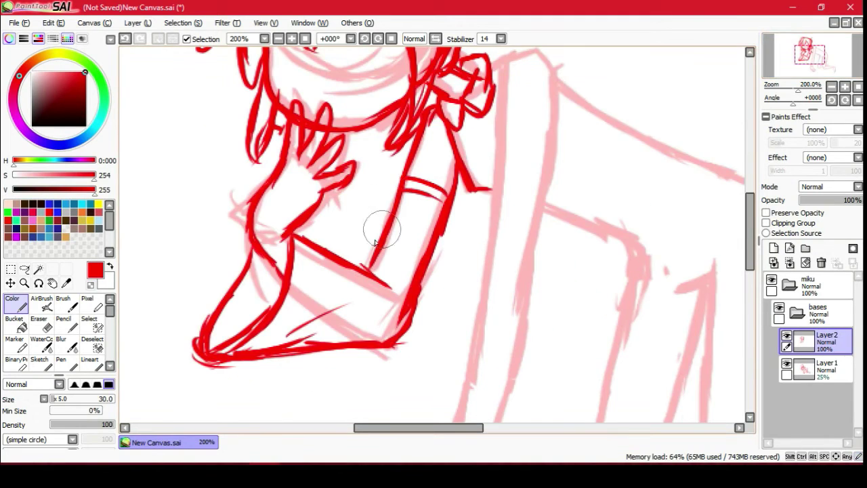
Sketch the long, rounded tie hanging from the collar between the two arms.
scroll(418, 173, "down", 1)
mouse_move(441, 142)
left_mouse_down()
mouse_move(431, 196)
mouse_move(379, 349)
left_mouse_up()
left_click_drag(454, 220, 407, 349)
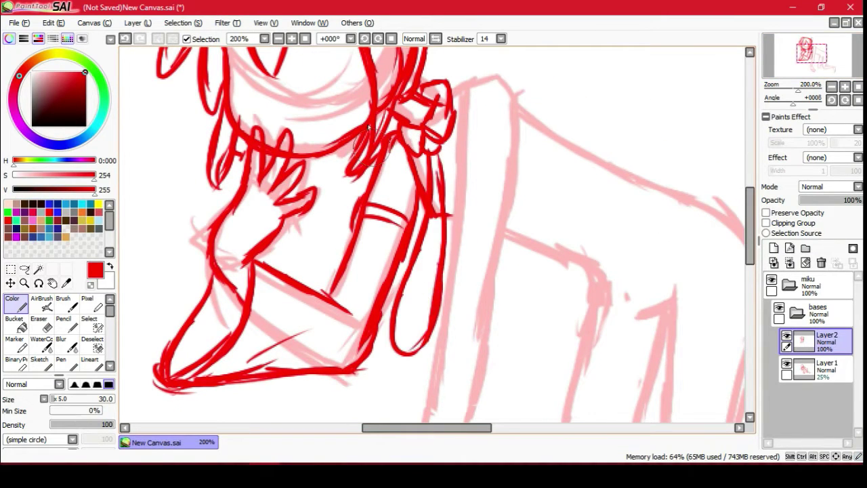
Outline the supporting arm's rounded shoulder and its long sleeve, flaring out around the hand to a curved hem.
left_click(794, 46)
left_click_drag(794, 46, 801, 54)
scroll(441, 78, "up", 1)
mouse_move(428, 75)
left_mouse_down()
mouse_move(449, 73)
mouse_move(466, 224)
left_mouse_up()
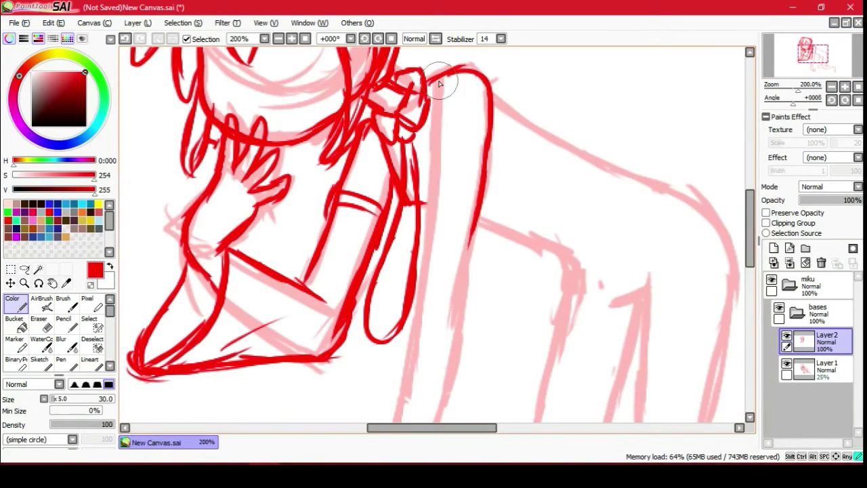
left_click_drag(428, 257, 383, 414)
scroll(422, 208, "down", 2)
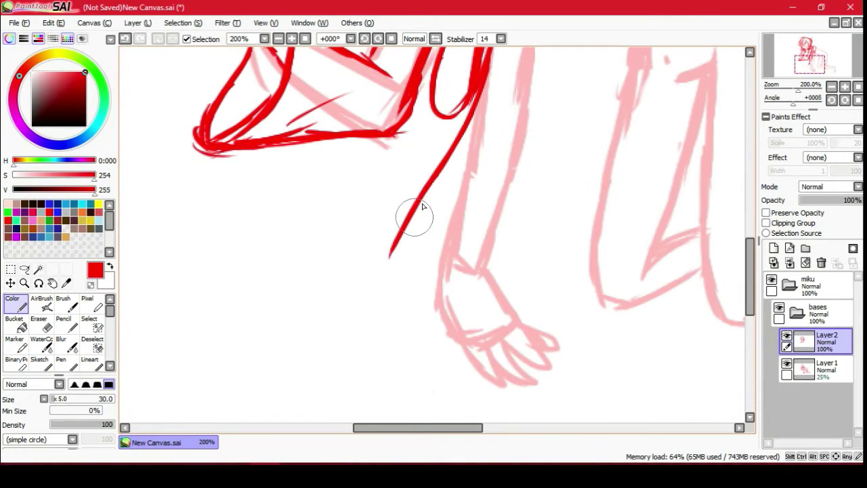
left_click_drag(422, 208, 475, 386)
scroll(468, 379, "up", 2)
left_click_drag(451, 132, 457, 328)
left_click(813, 80)
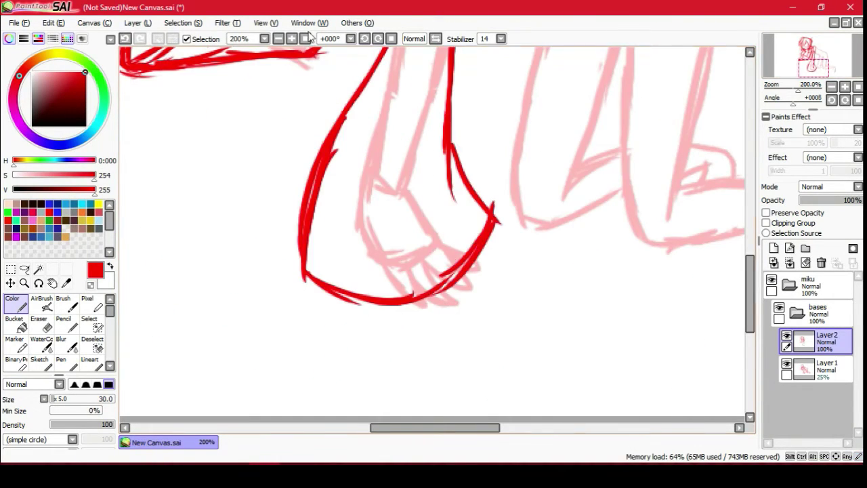
Mark the supporting upper arm with an underlined 01 and sketch the crossed oval detail beneath it.
scroll(479, 227, "up", 3)
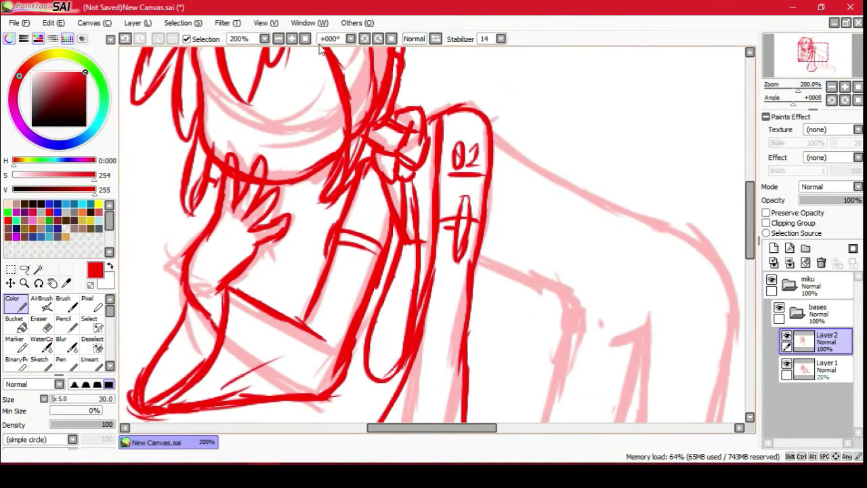
scroll(321, 49, "down", 1)
left_click_drag(322, 68, 261, 125)
scroll(327, 100, "up", 2)
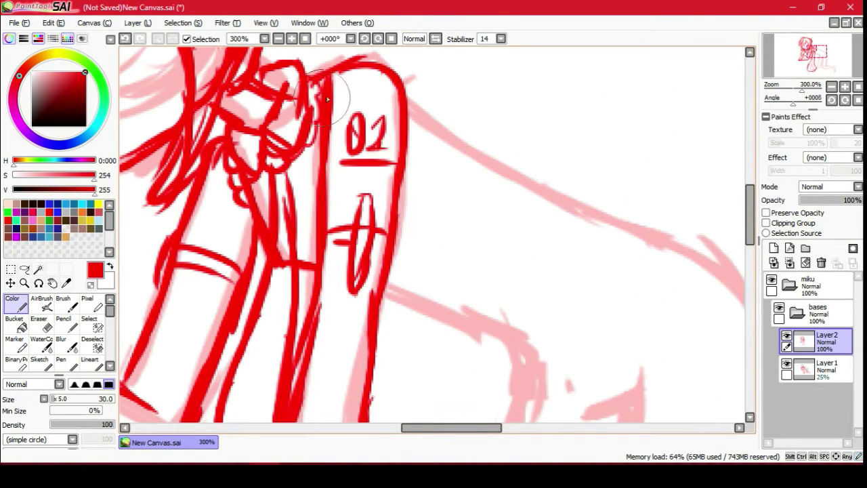
Sketch the belly line, the zigzag skirt hem over the thighs and the curved outline along the back and hips.
left_click_drag(417, 308, 491, 417)
scroll(474, 305, "down", 3)
mouse_move(298, 204)
left_mouse_down()
mouse_move(390, 190)
mouse_move(562, 186)
left_mouse_up()
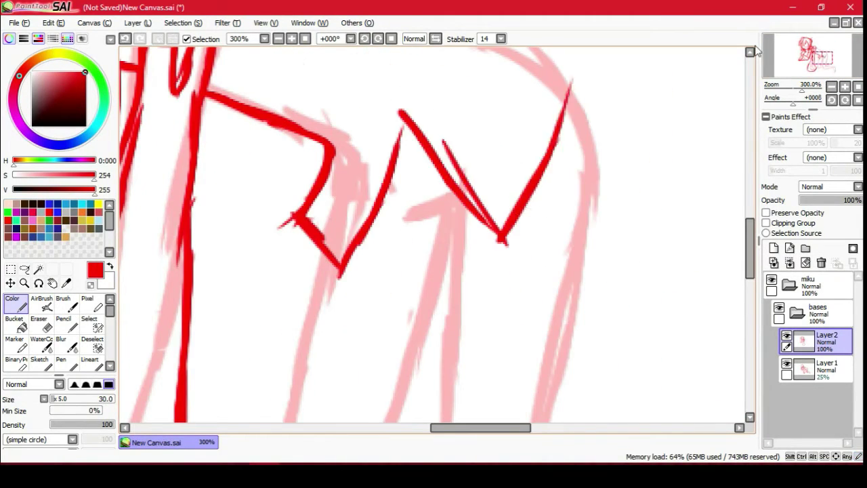
scroll(562, 186, "up", 3)
mouse_move(265, 81)
left_mouse_down()
mouse_move(419, 199)
mouse_move(603, 248)
left_mouse_up()
scroll(596, 248, "down", 3)
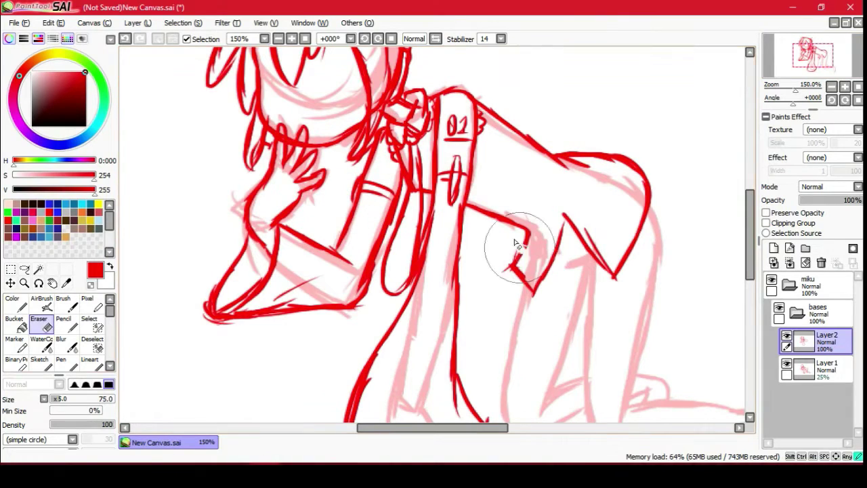
Edge the zigzag skirt hem and the curved hip outline with small scalloped lace, cleaning up stray lines.
left_click_drag(565, 230, 610, 274)
key("e")
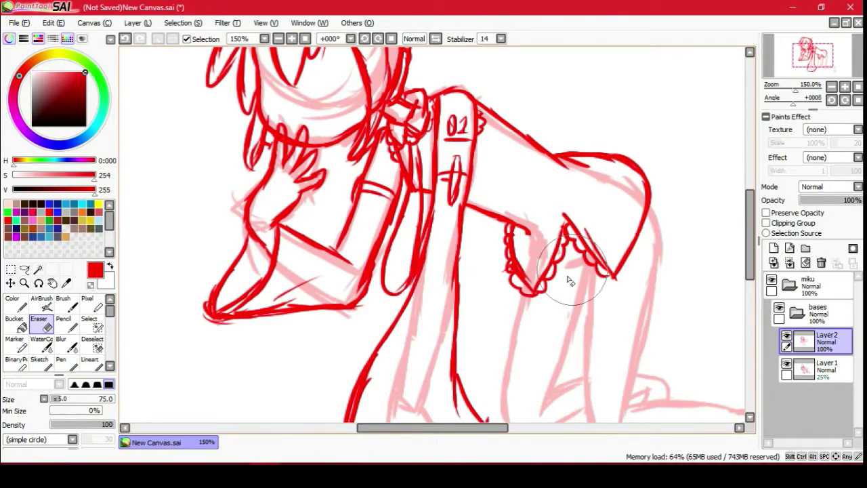
key("n")
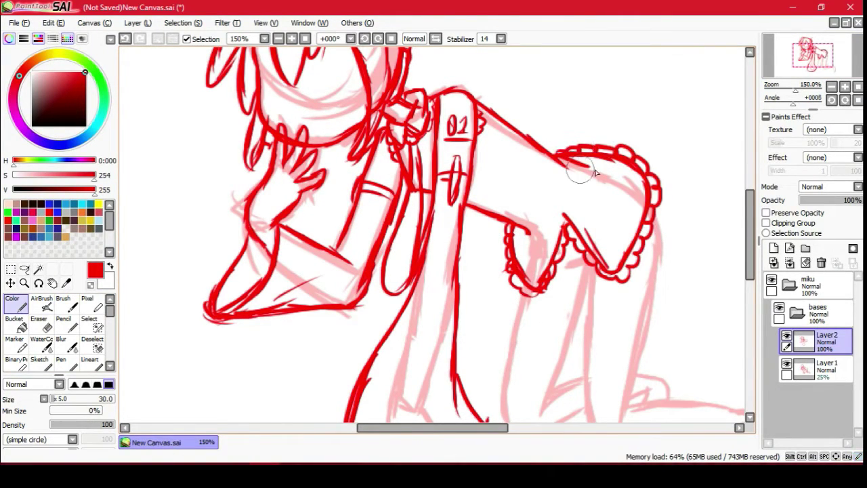
Sketch the rounded underskirt below the lace hem, with pleat lines at the front and behind the hips.
left_click_drag(596, 172, 539, 105)
left_click_drag(569, 210, 626, 225)
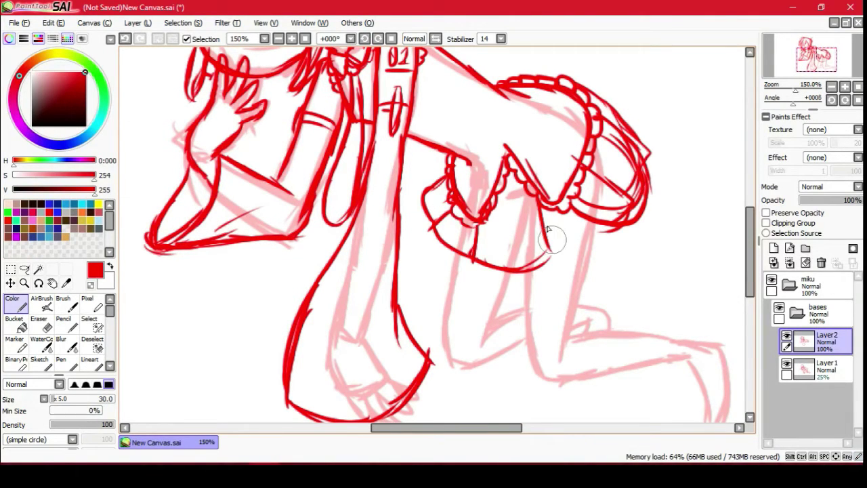
scroll(588, 252, "up", 2)
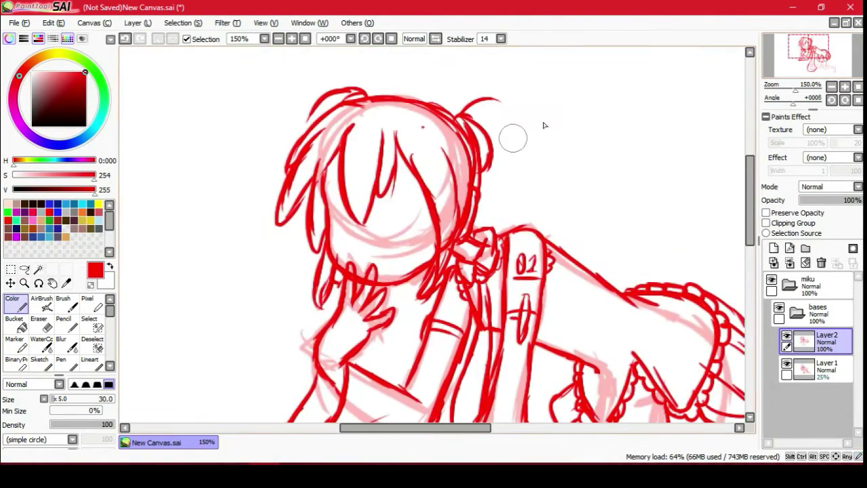
Outline the first kneeling leg below the skirt, with its bent knee, double stocking band and small side panel.
mouse_move(342, 114)
left_mouse_down()
mouse_move(397, 232)
mouse_move(363, 252)
mouse_move(318, 244)
left_mouse_up()
key("e")
key("n")
left_click_drag(305, 224, 337, 267)
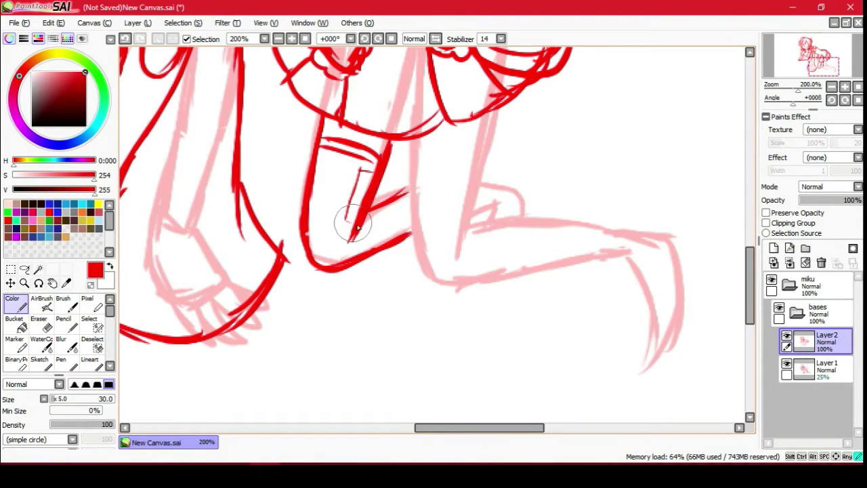
Outline the second kneeling leg's thigh, knee and shin, and the other foot showing behind it, erasing overlapping lines.
scroll(351, 227, "up", 4)
scroll(351, 227, "down", 3)
left_click_drag(504, 234, 484, 358)
mouse_move(510, 190)
left_mouse_down()
mouse_move(450, 368)
mouse_move(643, 332)
left_mouse_up()
mouse_move(477, 318)
left_mouse_down()
mouse_move(553, 297)
mouse_move(685, 315)
left_mouse_up()
key("e")
mouse_move(386, 271)
left_mouse_down()
mouse_move(416, 290)
mouse_move(411, 281)
left_mouse_up()
key("n")
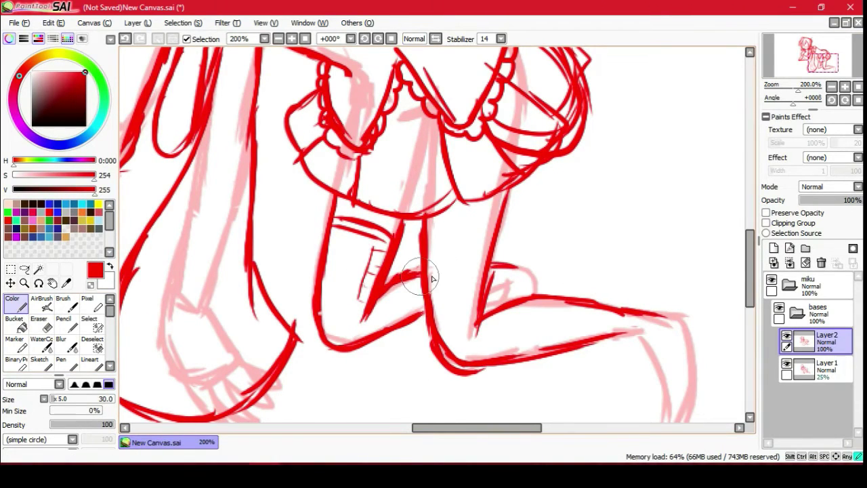
key("e")
left_click_drag(468, 298, 449, 291)
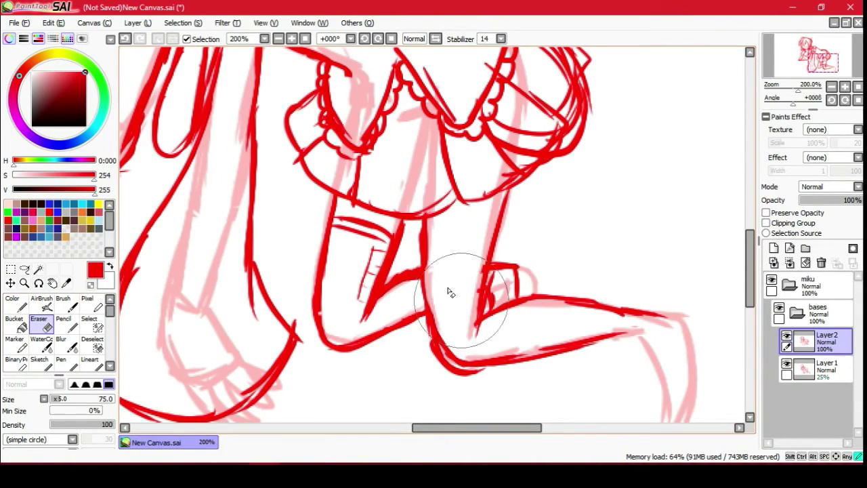
Sketch the pointed foot at the end of the second leg and a double stocking band around its thigh.
key("n")
left_click_drag(423, 250, 434, 325)
left_click_drag(630, 332, 671, 417)
mouse_move(688, 392)
left_mouse_down()
mouse_move(678, 315)
mouse_move(691, 414)
left_mouse_up()
left_click_drag(428, 242, 491, 234)
left_click_drag(498, 230, 488, 261)
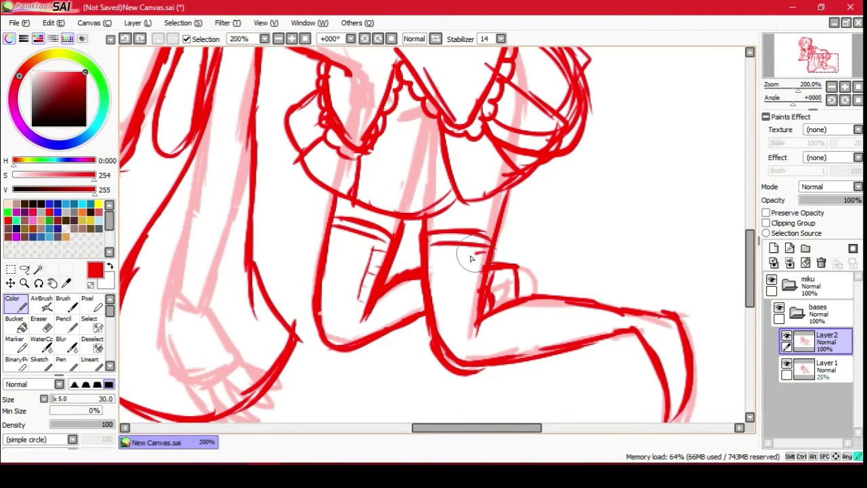
Darken the gap between the tie and the supporting arm and add a short contour behind that arm.
left_click_drag(306, 51, 224, 139)
left_click_drag(406, 265, 467, 274)
left_click_drag(308, 51, 579, 150)
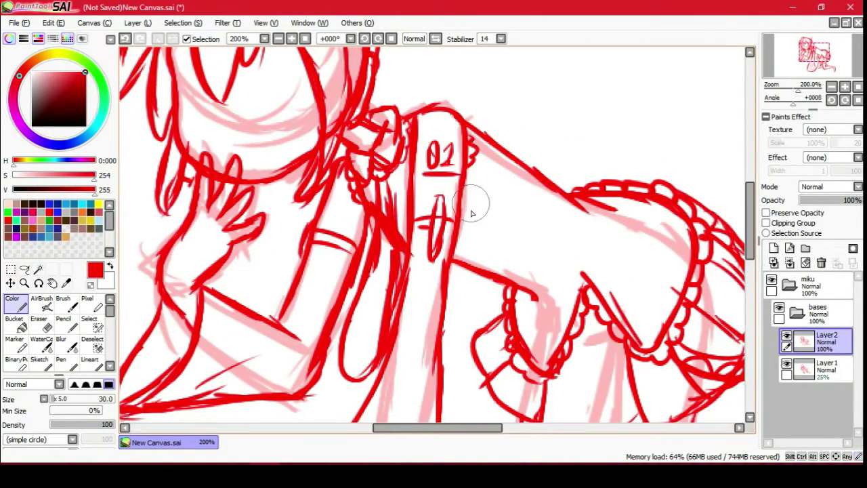
Sketch two long twin tails, one sweeping down in front of the raised arm, the other flowing back over the hips.
scroll(290, 58, "down", 3)
scroll(275, 160, "up", 2)
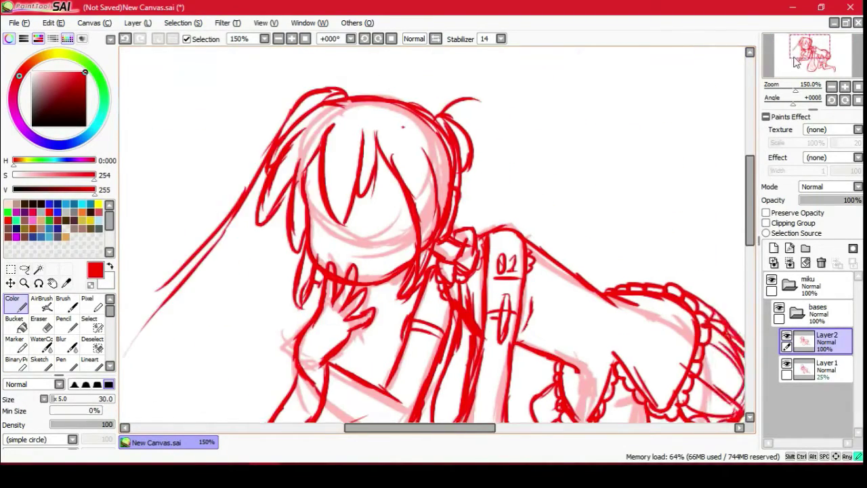
left_click_drag(336, 136, 207, 339)
scroll(230, 343, "down", 1)
left_click_drag(305, 268, 326, 400)
left_click_drag(393, 146, 339, 400)
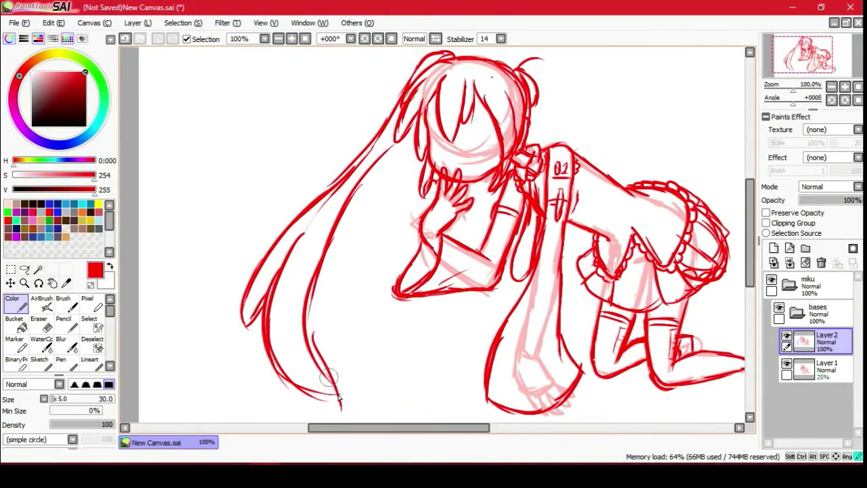
left_click_drag(420, 146, 353, 345)
key("ctrl+z")
left_click_drag(366, 291, 335, 400)
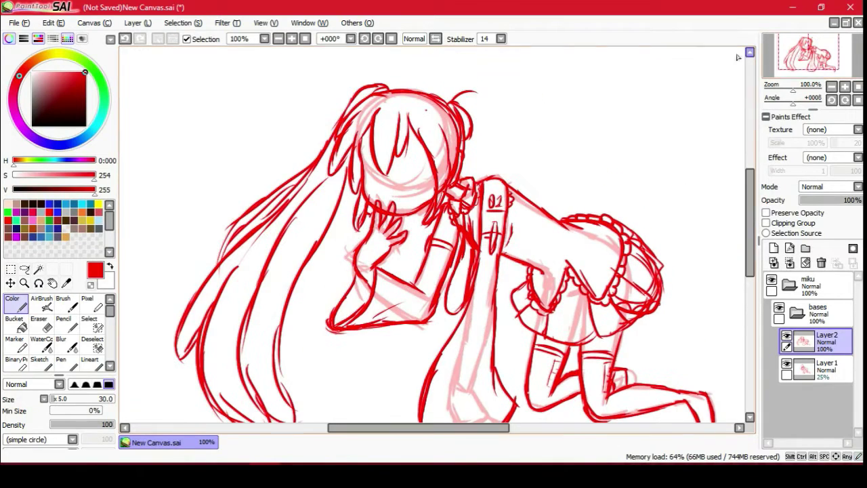
mouse_move(461, 95)
left_mouse_down()
mouse_move(698, 227)
mouse_move(672, 334)
mouse_move(637, 270)
mouse_move(602, 231)
left_mouse_up()
left_click_drag(551, 135, 556, 174)
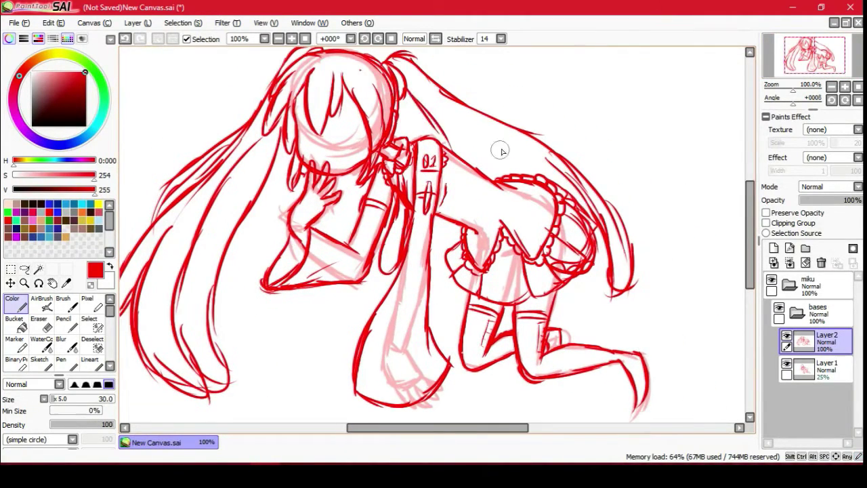
Sketch the half-closed eye under the fringe, with a thick slanted upper lid, rounded iris and highlight.
scroll(542, 308, "up", 6)
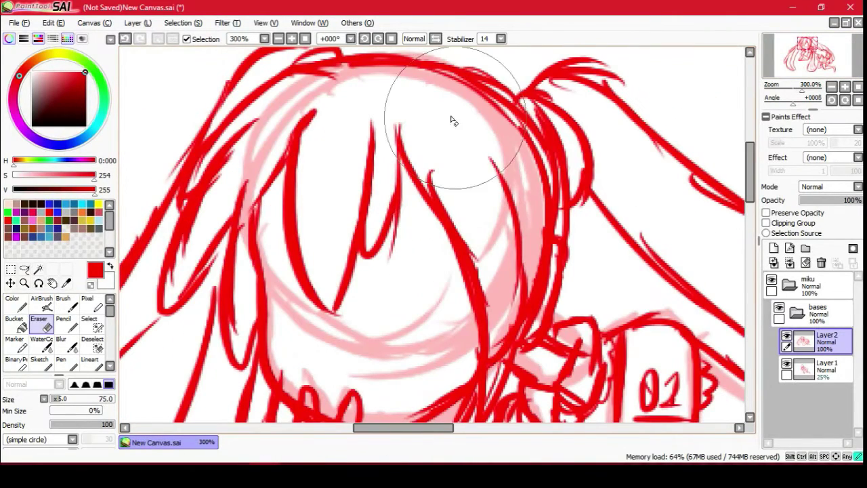
mouse_move(375, 277)
left_mouse_down()
mouse_move(444, 286)
mouse_move(358, 252)
left_mouse_up()
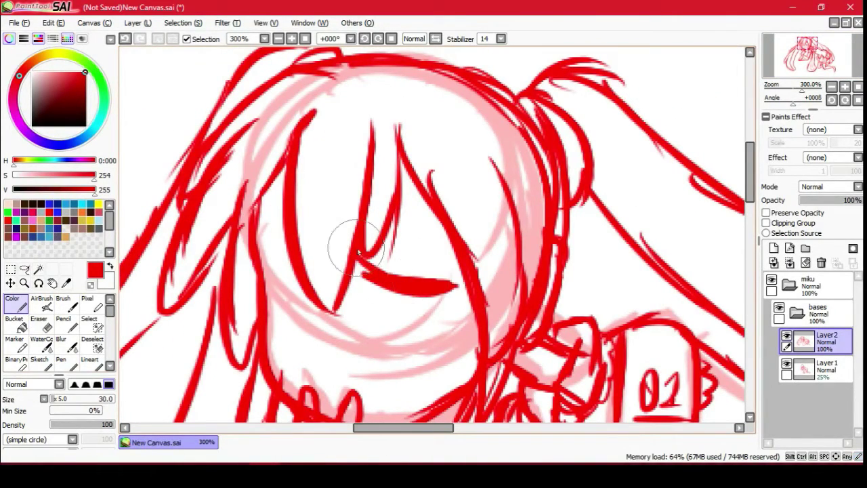
left_click(129, 41)
left_click_drag(505, 268, 447, 290)
left_click_drag(371, 282, 440, 312)
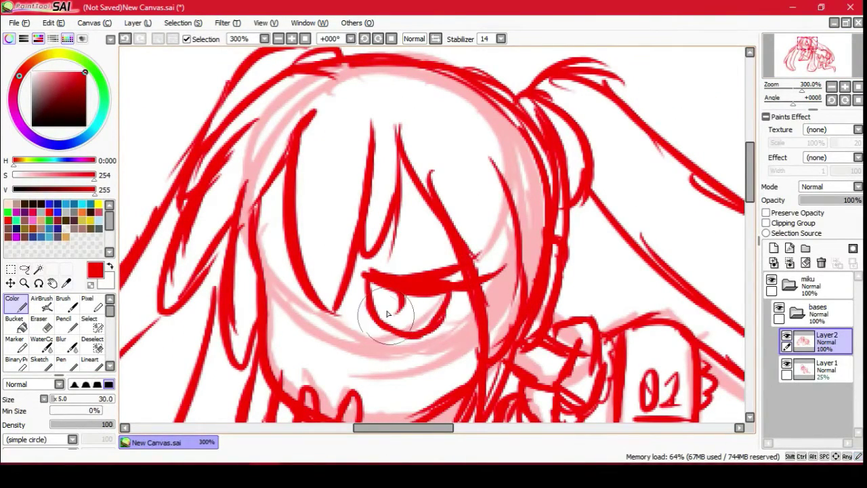
Sketch the smirking mouth above the chin and work out the second half-closed eye, undoing strokes that miss.
left_click_drag(360, 368, 462, 252)
left_click_drag(542, 220, 447, 249)
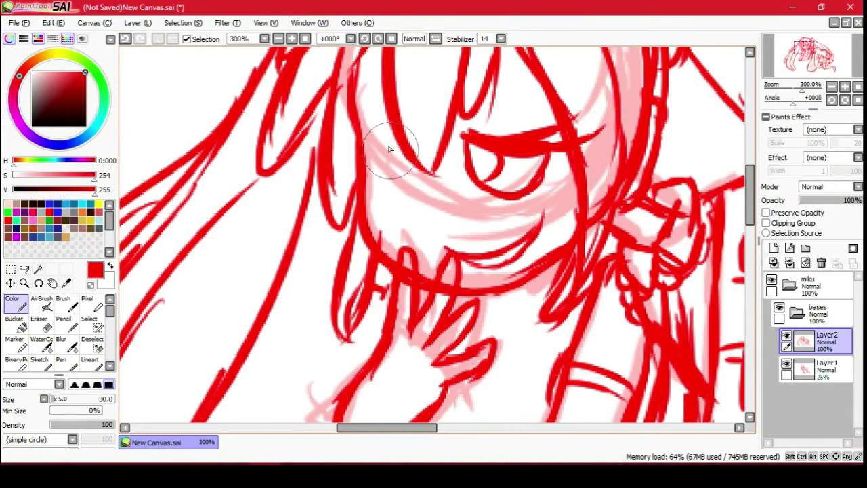
key("ctrl+z")
key("ctrl+z")
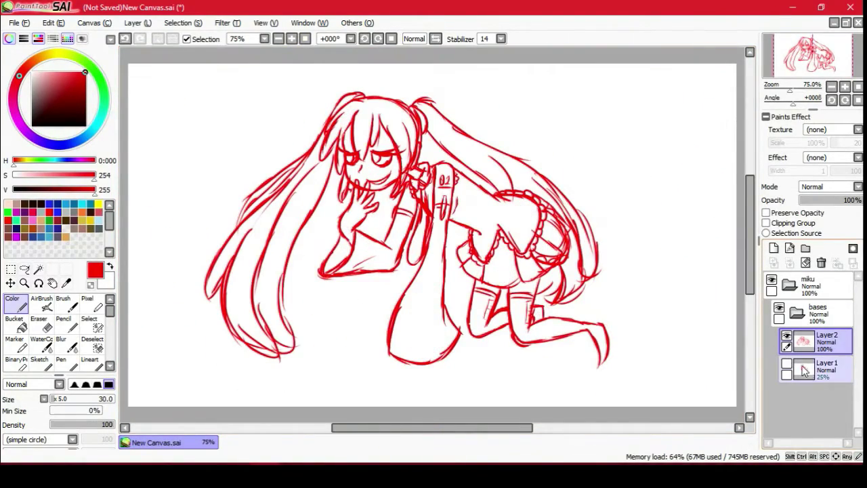
Lower the bases folder's opacity to 21%, collapse it and add a new layer above it in the miku folder.
left_click(796, 312)
left_click_drag(852, 200, 813, 200)
left_click(797, 312)
left_click(817, 341)
scroll(375, 242, "up", 3)
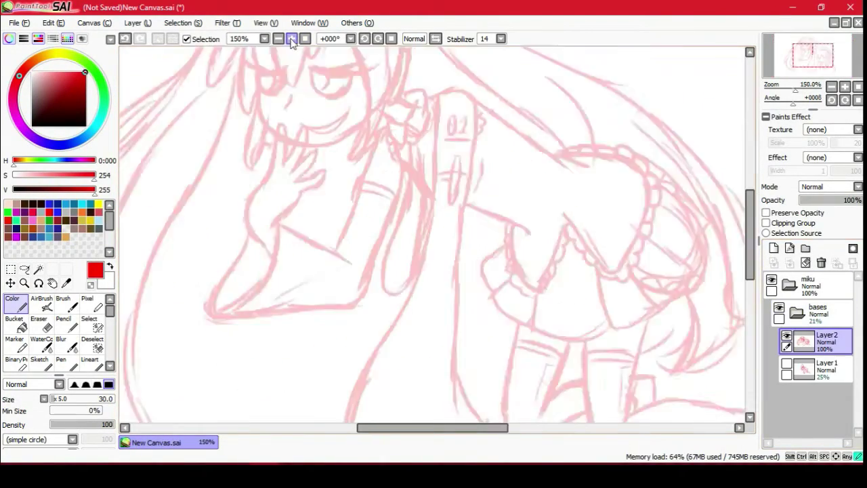
scroll(324, 66, "down", 3)
left_click(797, 312)
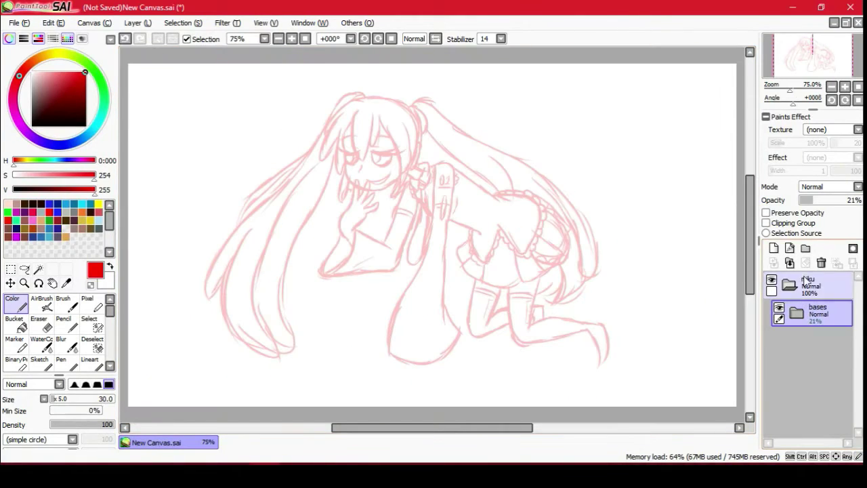
left_click(773, 248)
Save the canvas in the VOCALOID folder as keep her.sai.
left_click(18, 22)
left_click(30, 97)
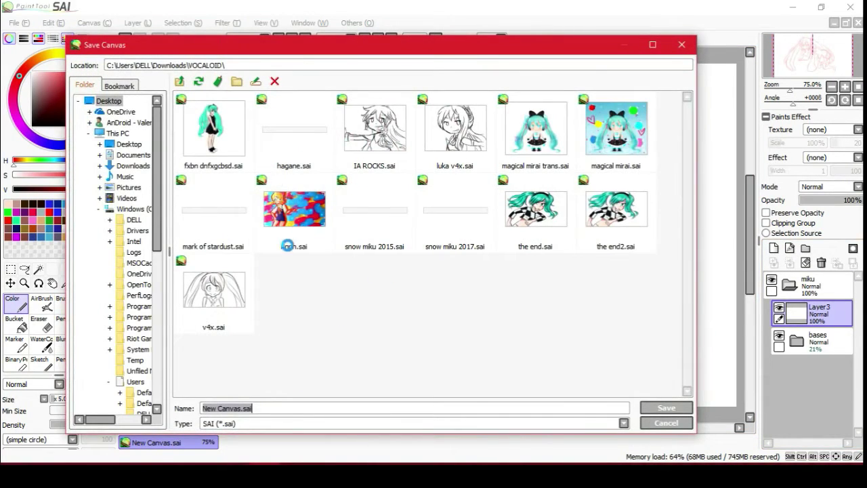
left_click(286, 409)
type("keep her")
key("Return")
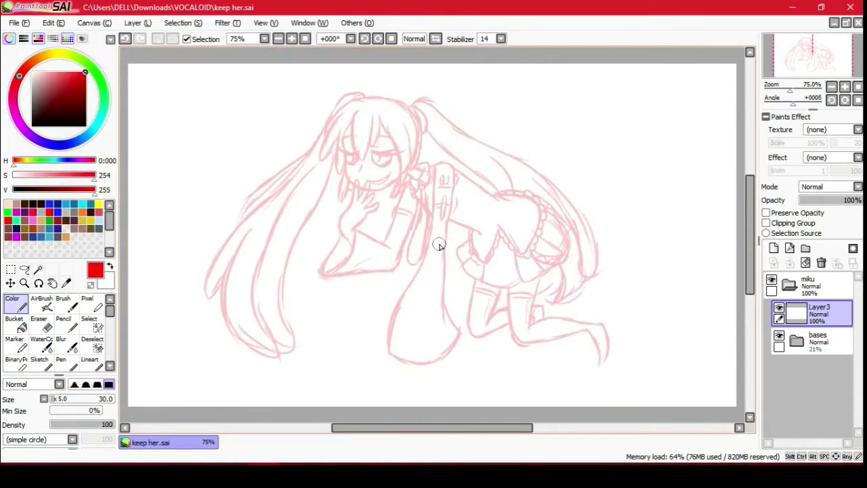
Create a layer folder named color inside miku and place Layer3 in it.
scroll(434, 237, "up", 2)
double_click(834, 302)
type("color")
key("Return")
scroll(433, 237, "up", 2)
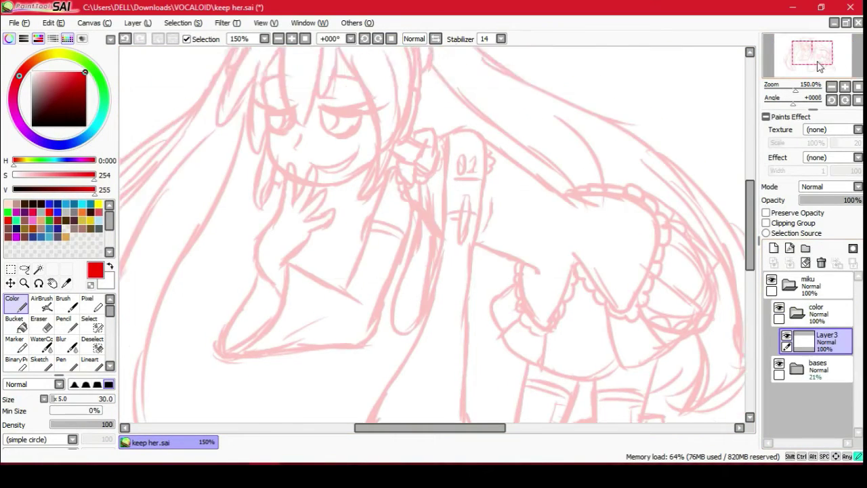
Pick a pale peach colour and nest Layer3 in a new folder named skin inside the color folder.
left_click(16, 237)
left_click(805, 248)
double_click(834, 339)
type("skin")
key("Return")
Move the bases folder above color and fill the face on Layer3 with pale peach at brush size 40.
left_click_drag(817, 394, 818, 308)
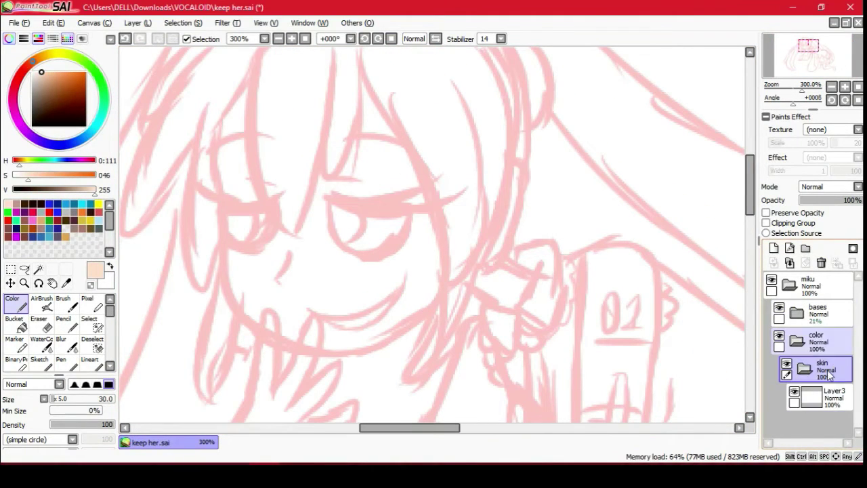
left_click_drag(58, 403, 67, 399)
mouse_move(231, 115)
left_mouse_down()
mouse_move(257, 213)
mouse_move(300, 310)
mouse_move(393, 305)
mouse_move(405, 255)
left_mouse_up()
scroll(449, 97, "down", 3)
scroll(314, 164, "up", 3)
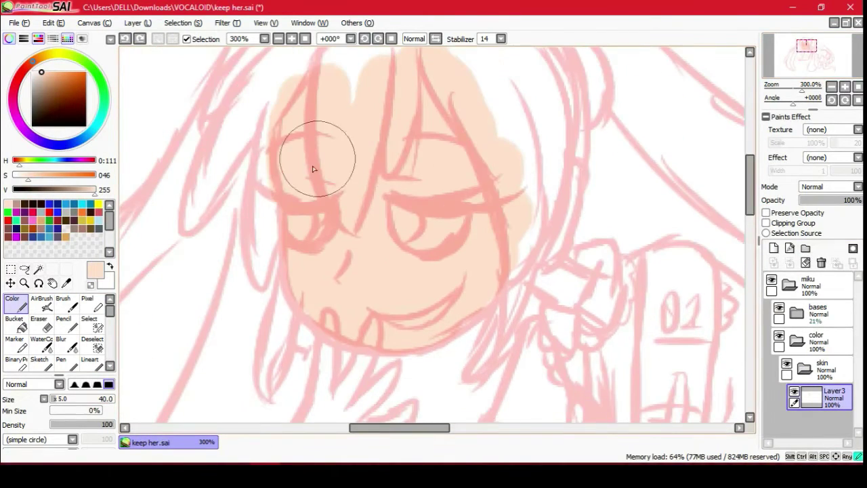
Reduce the brush to size 15 and smooth the painted jaw and chin edge, checking it with the sketch hidden.
left_click(779, 309)
key("bracketleft")
key("bracketleft")
key("bracketleft")
key("bracketleft")
key("bracketleft")
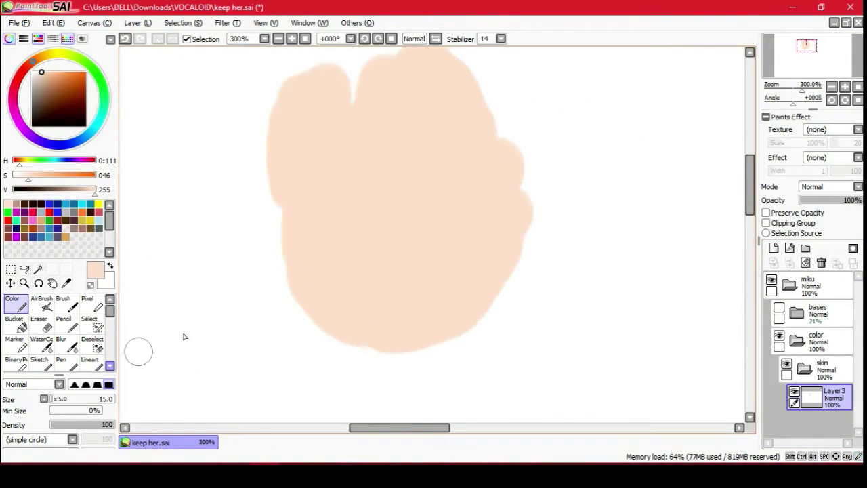
left_click(779, 309)
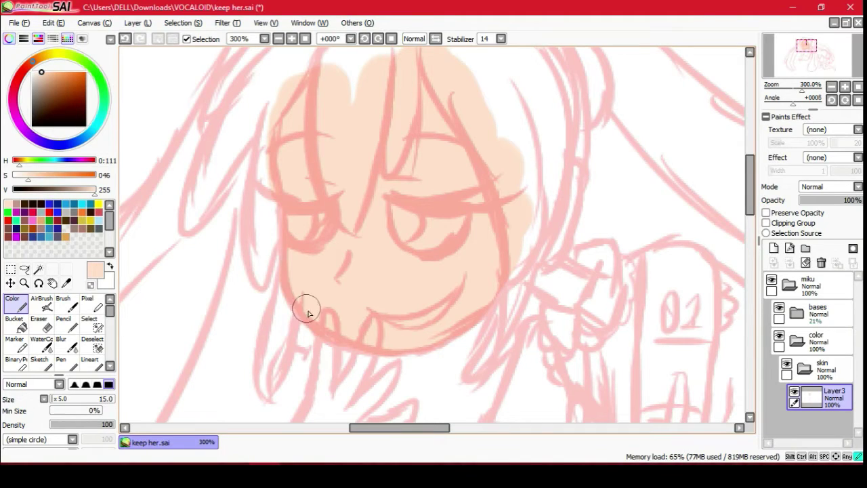
left_click(779, 309)
key("e")
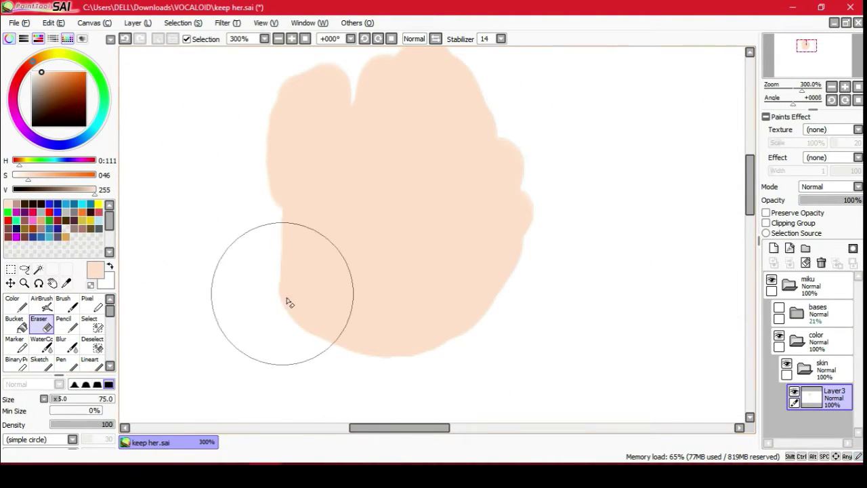
key("b")
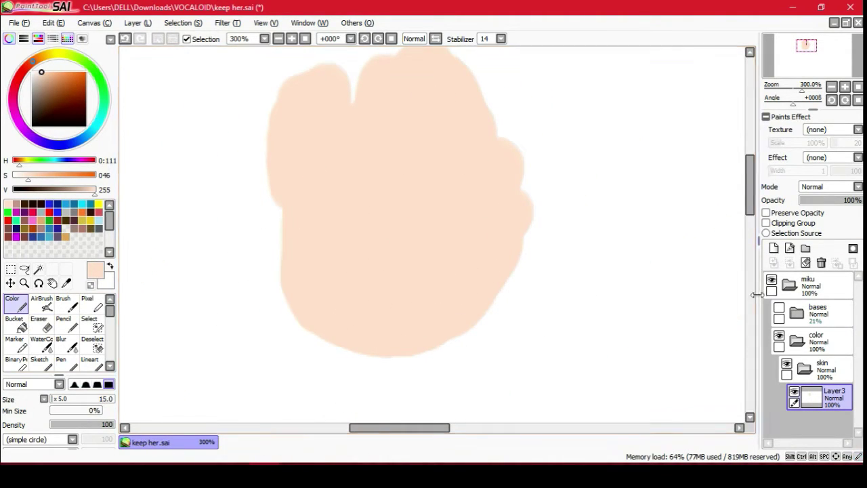
left_click(779, 308)
Add a layer beneath Layer3 in the skin folder and paint the neck pale peach, checking it without the sketch.
left_click(774, 248)
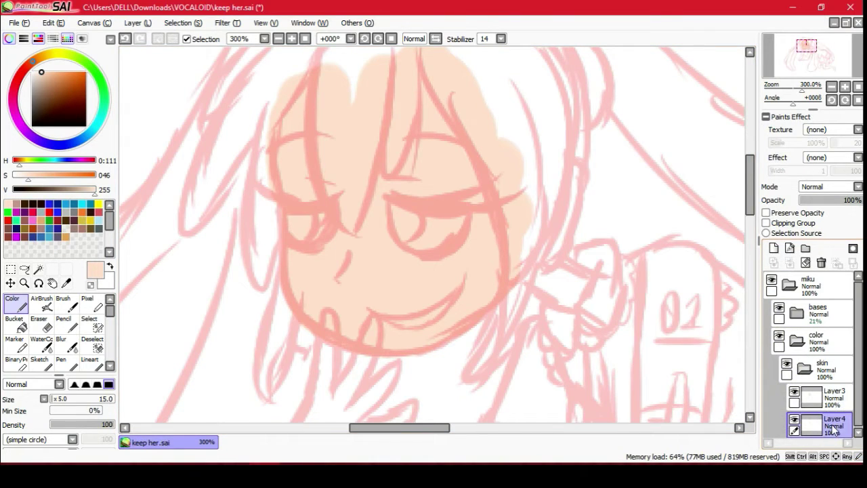
mouse_move(434, 257)
left_mouse_down()
mouse_move(398, 248)
mouse_move(410, 226)
left_mouse_up()
left_click(779, 309)
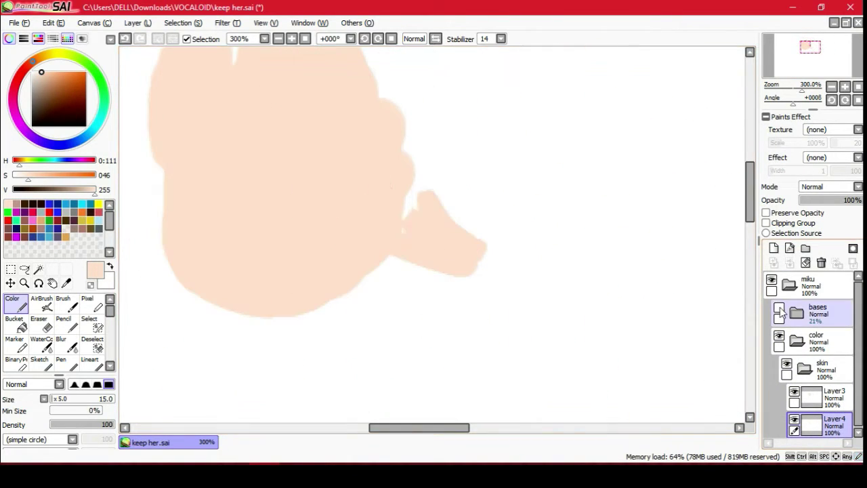
left_click(779, 309)
Fill the supporting arm's shoulder and upper arm with pale peach around the 01 mark, down to the sleeve edge.
scroll(474, 203, "down", 1)
left_click_drag(529, 234, 534, 192)
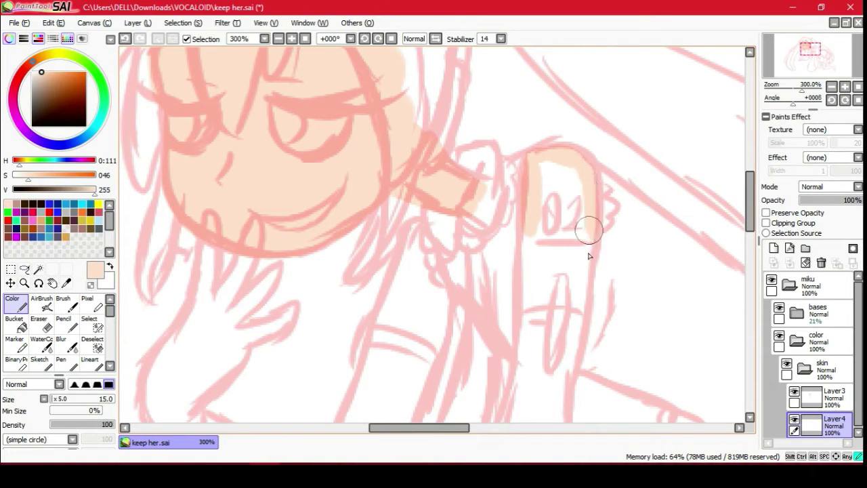
mouse_move(589, 256)
left_mouse_down()
mouse_move(581, 243)
mouse_move(527, 276)
left_mouse_up()
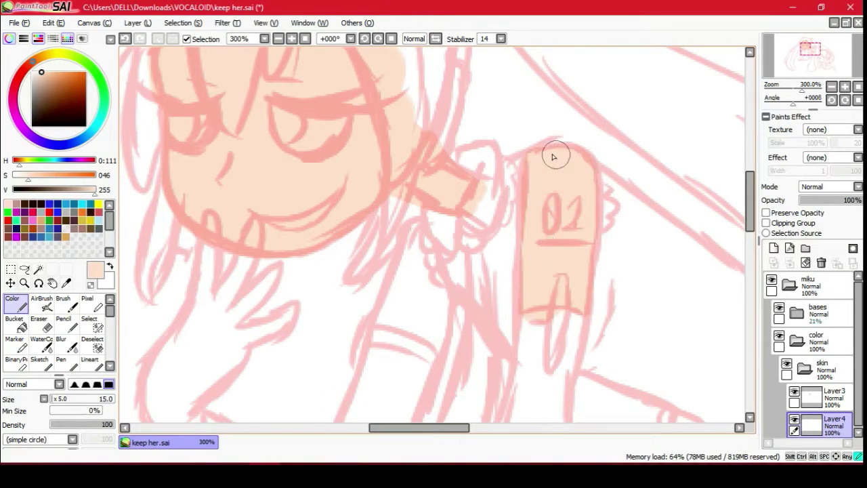
left_click_drag(573, 312, 620, 140)
Paint the raised arm's upper part, hand and fingers pale peach on Layer4, hiding Layer3 to refine the fingers.
mouse_move(488, 81)
left_mouse_down()
mouse_move(448, 158)
mouse_move(494, 183)
mouse_move(378, 355)
mouse_move(369, 332)
left_mouse_up()
key("e")
left_click(12, 303)
mouse_move(145, 250)
left_mouse_down()
mouse_move(345, 113)
mouse_move(306, 205)
mouse_move(327, 278)
mouse_move(365, 224)
mouse_move(346, 154)
mouse_move(393, 89)
mouse_move(341, 219)
left_mouse_up()
left_click(794, 392)
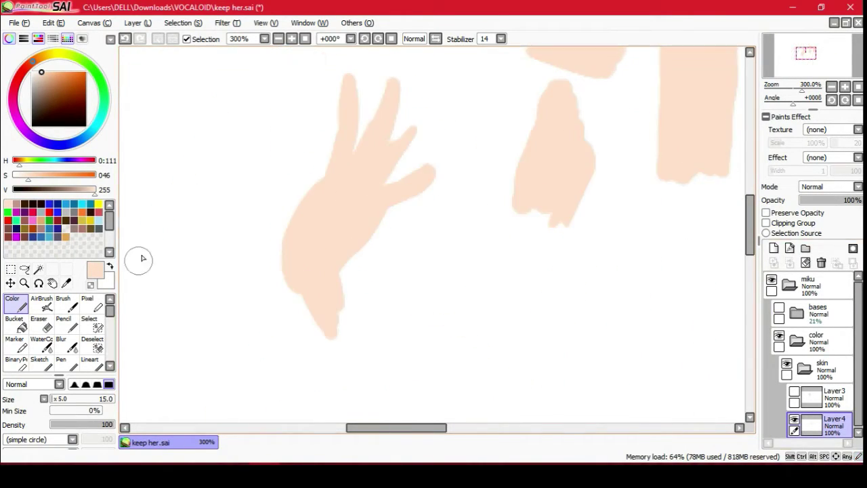
scroll(407, 150, "up", 2)
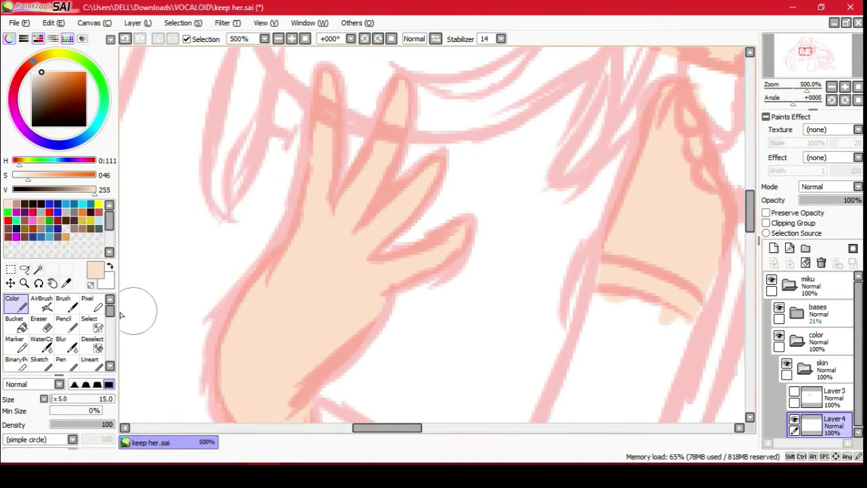
Trim and reshape the raised hand's fingers on Layer4 with the eraser and the peach brush, keeping the sketch hidden.
key("e")
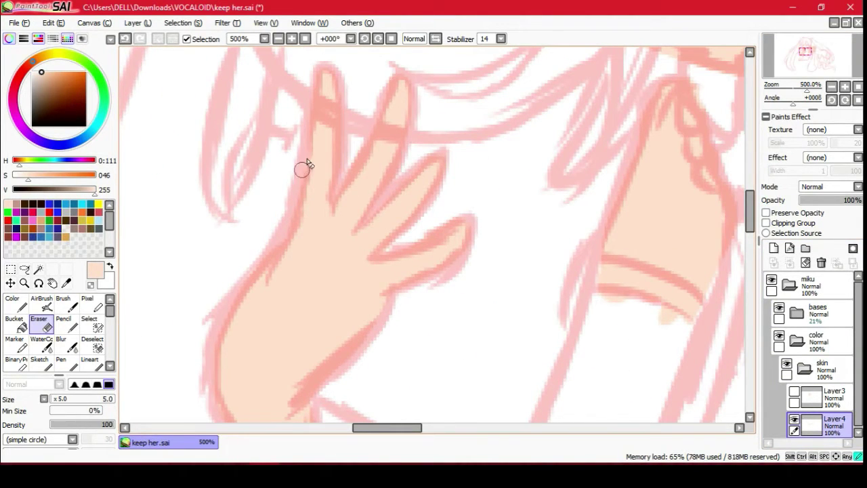
left_click(779, 310)
key("c")
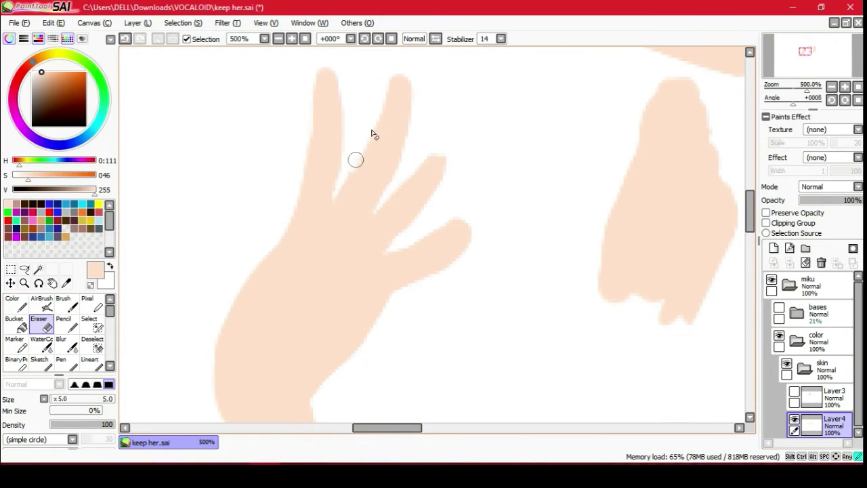
left_click_drag(423, 173, 438, 160)
key("e")
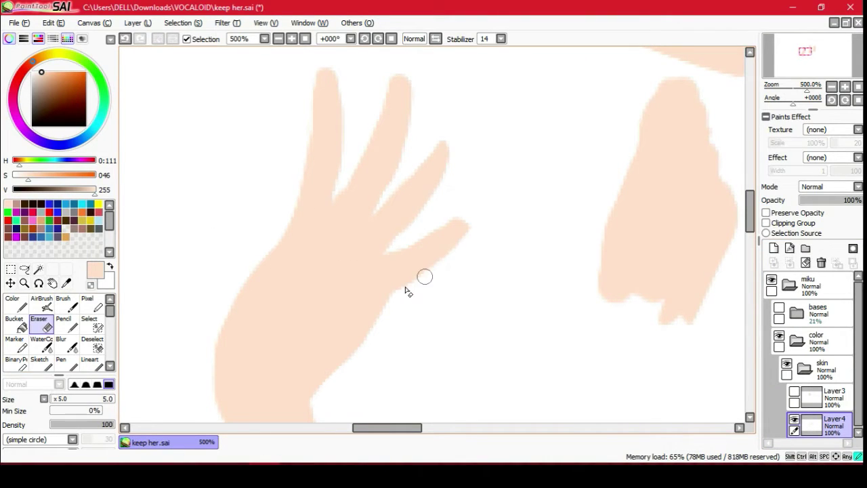
key("c")
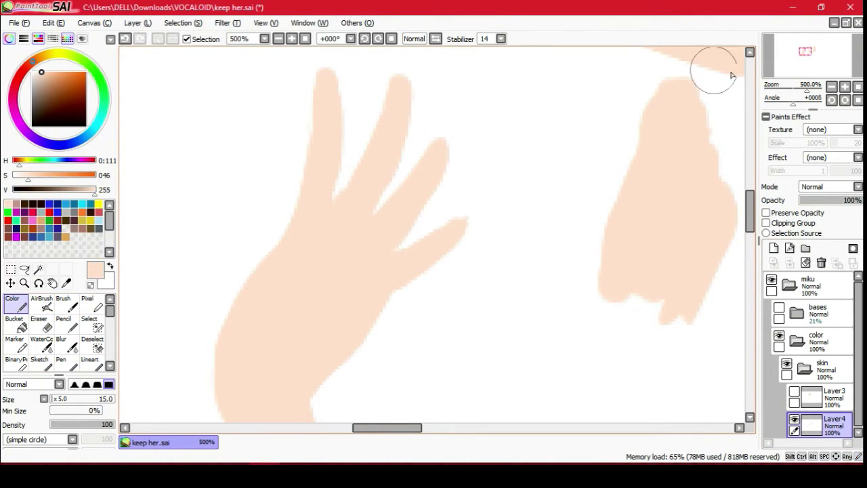
scroll(513, 199, "down", 3)
scroll(513, 200, "up", 3)
key("e")
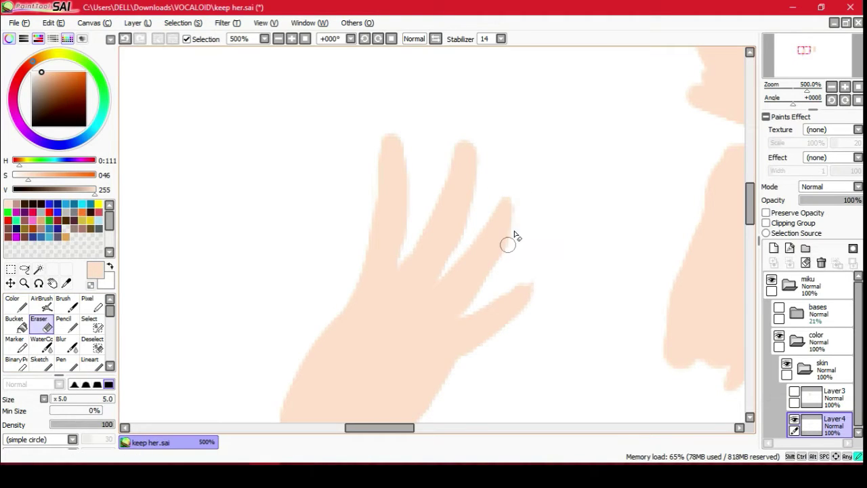
key("c")
scroll(460, 229, "down", 3)
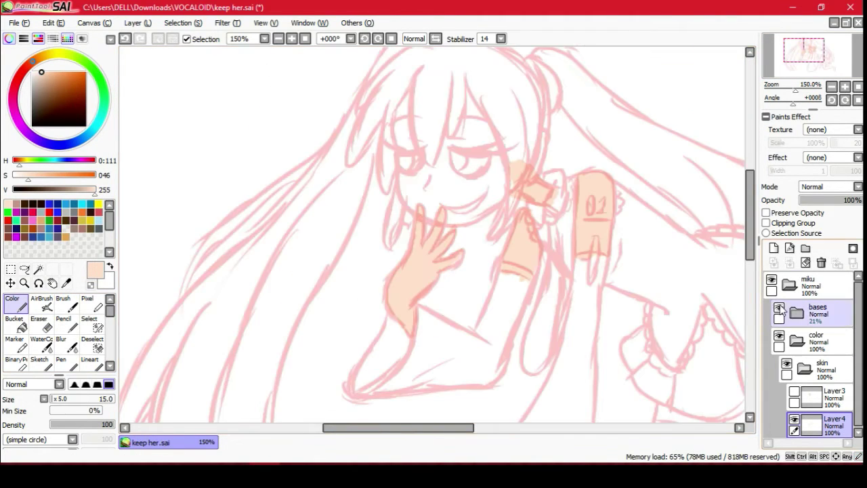
Paint both thighs pale peach from under the skirt hem to the stocking tops on Layer4.
scroll(379, 271, "up", 2)
mouse_move(376, 233)
left_mouse_down()
mouse_move(379, 293)
mouse_move(460, 226)
left_mouse_up()
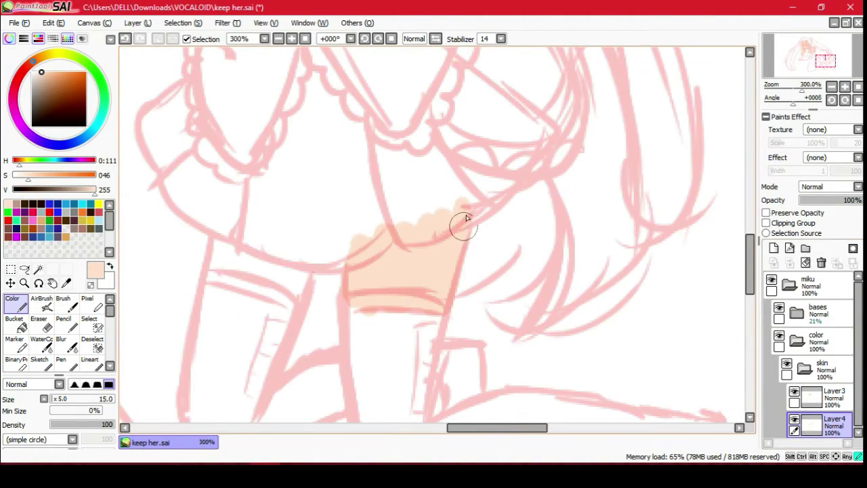
mouse_move(319, 233)
left_mouse_down()
mouse_move(242, 244)
mouse_move(224, 258)
left_mouse_up()
key("e")
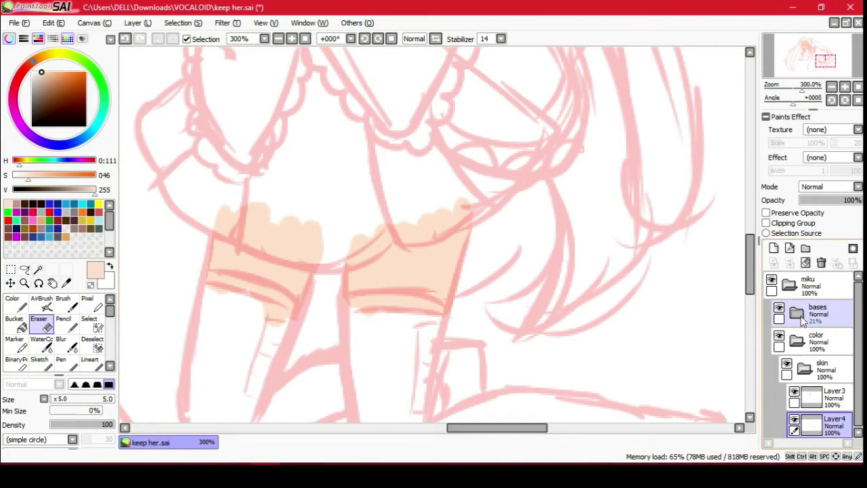
Hide the sketch to round and smooth the supporting arm's shoulder, and extend the peach over the thighs' stocking edges.
left_click(779, 309)
key("c")
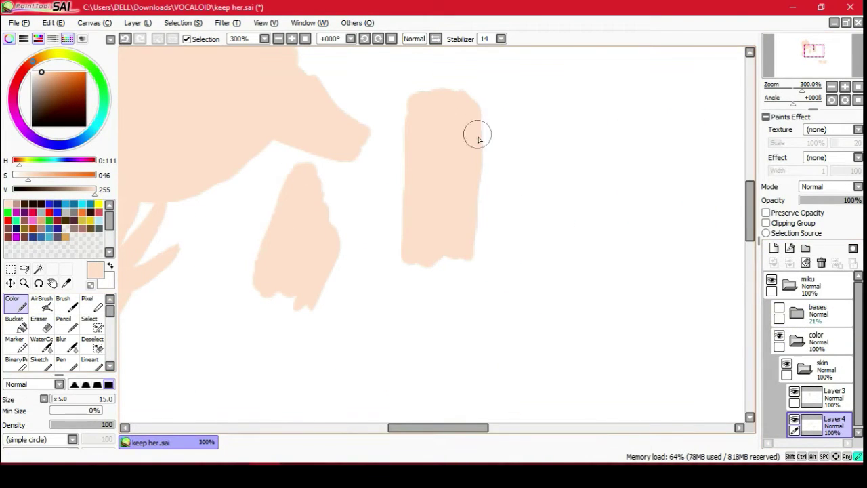
key("h")
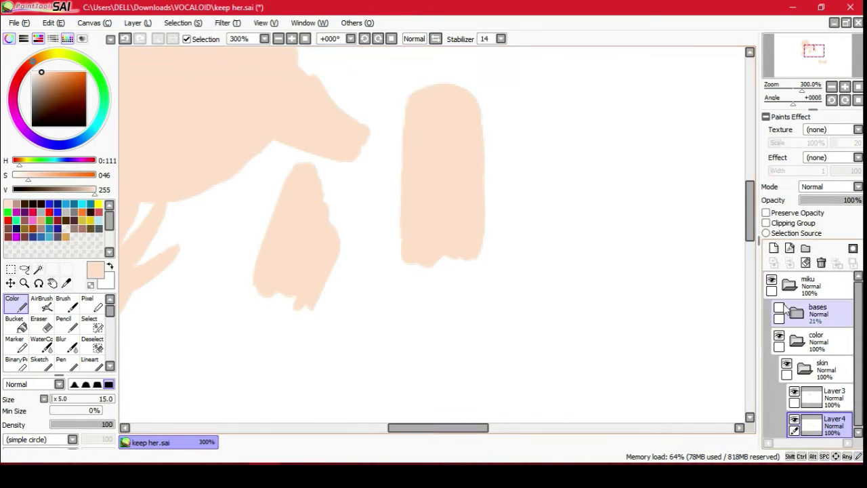
key("h")
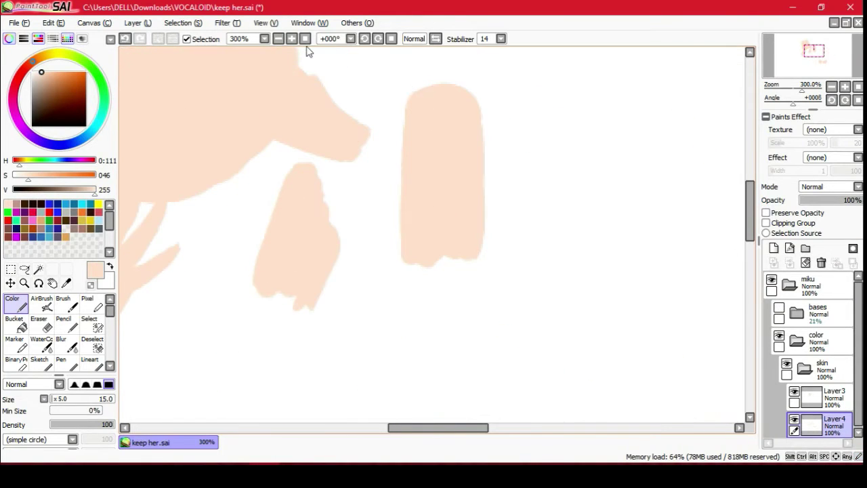
scroll(490, 275, "down", 3)
key("h")
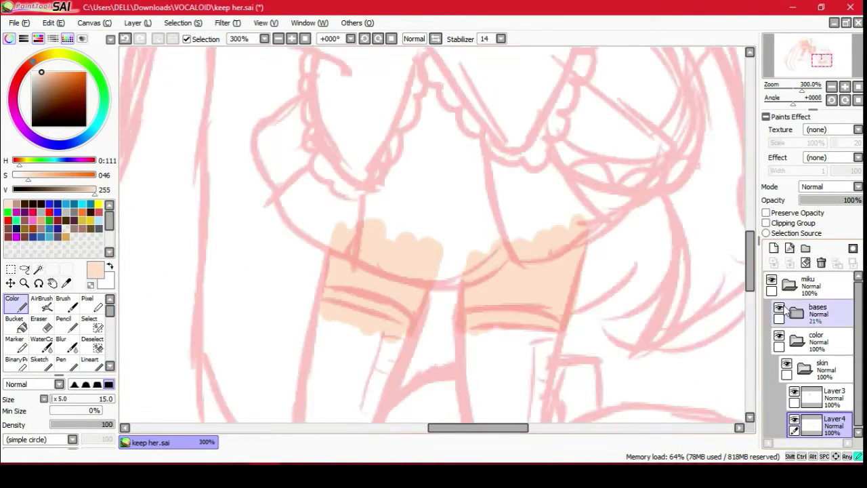
Add a layer clipped to Layer3 and shade the forehead, temple and cheek edge dull brownish pink at brush size 40.
scroll(465, 329, "up", 5)
left_click(773, 248)
left_click(766, 223)
key("b")
mouse_move(285, 168)
left_mouse_down()
mouse_move(251, 135)
mouse_move(311, 95)
left_mouse_up()
key("ctrl+z")
key("c")
left_click_drag(252, 178, 321, 94)
mouse_move(493, 237)
left_mouse_down()
mouse_move(478, 330)
mouse_move(430, 362)
left_mouse_up()
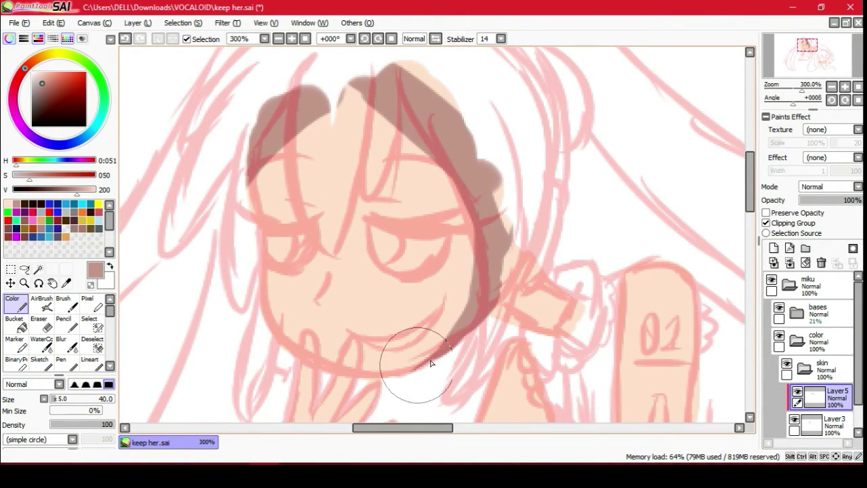
Check the face shading without the sketch and extend it down the temple on the opposite side of the face.
left_click(780, 309)
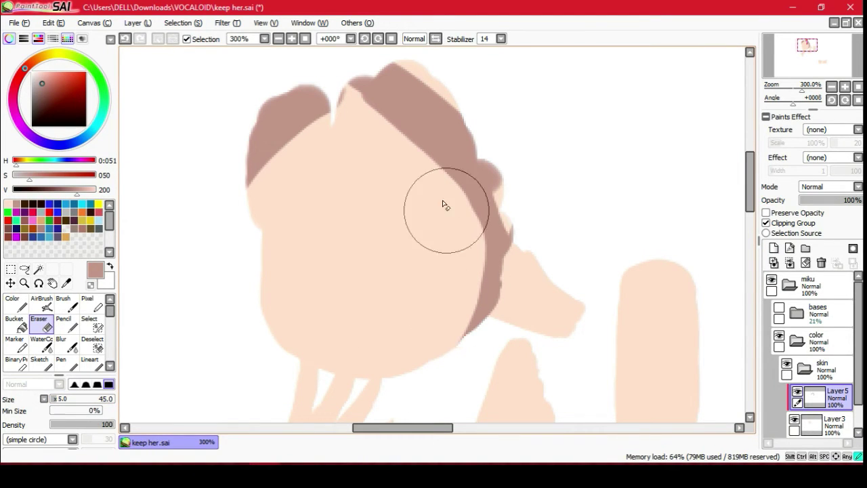
left_click(780, 309)
left_click(794, 76)
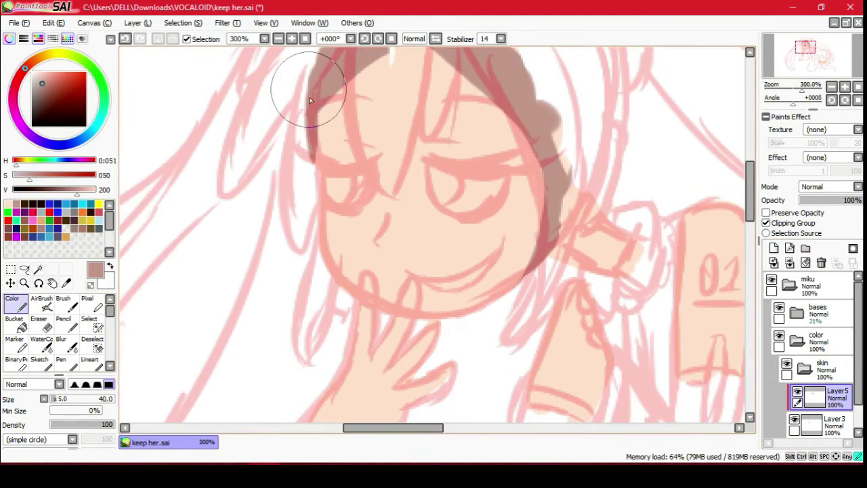
Lock Layer5's opacity and recolour the face shadow to a lighter pink with saturation 66 and value 228.
left_click(14, 318)
key("Home")
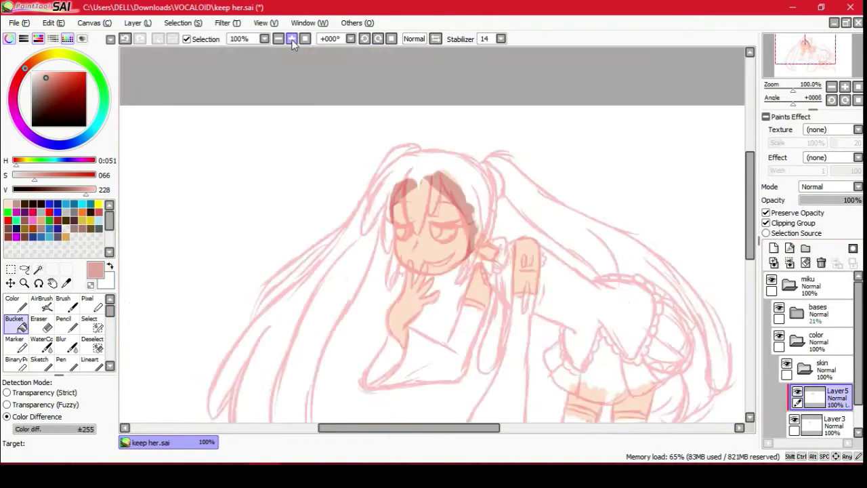
key("Page_Up")
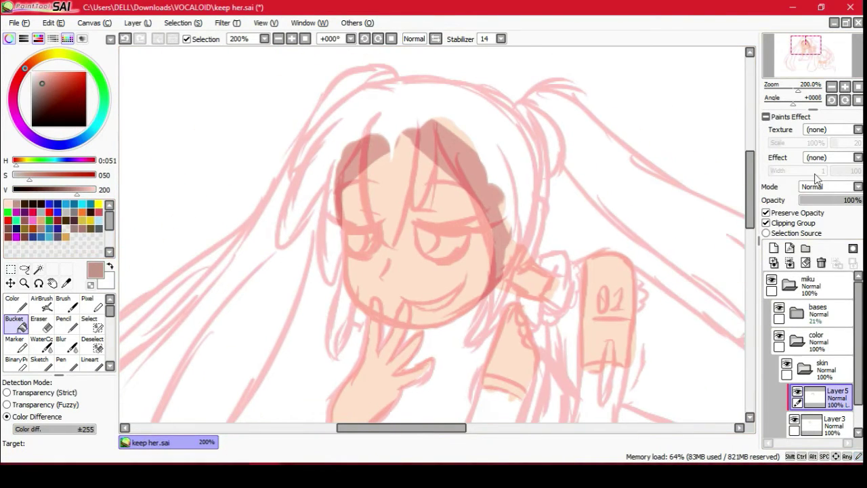
Add a layer clipped to Layer4 and shade the neck in dusky pink, saturation 65 and value 228.
left_click(774, 248)
key("Page_Up")
key("b")
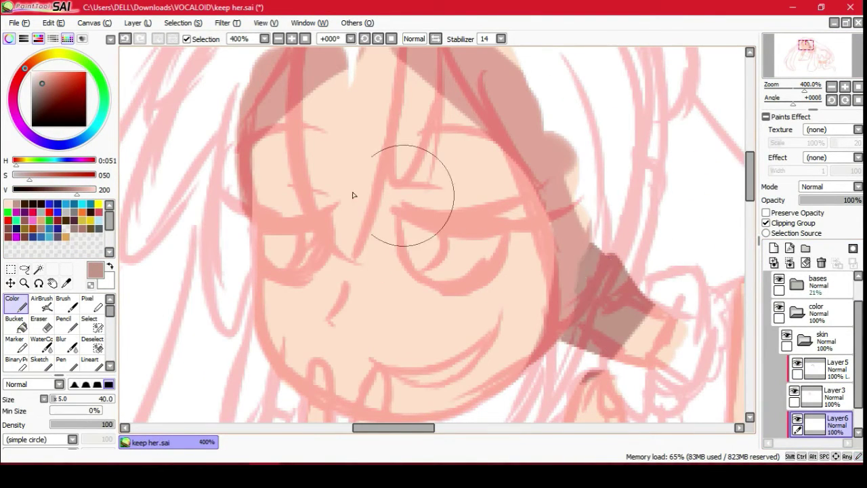
left_click(19, 202)
left_click(27, 201)
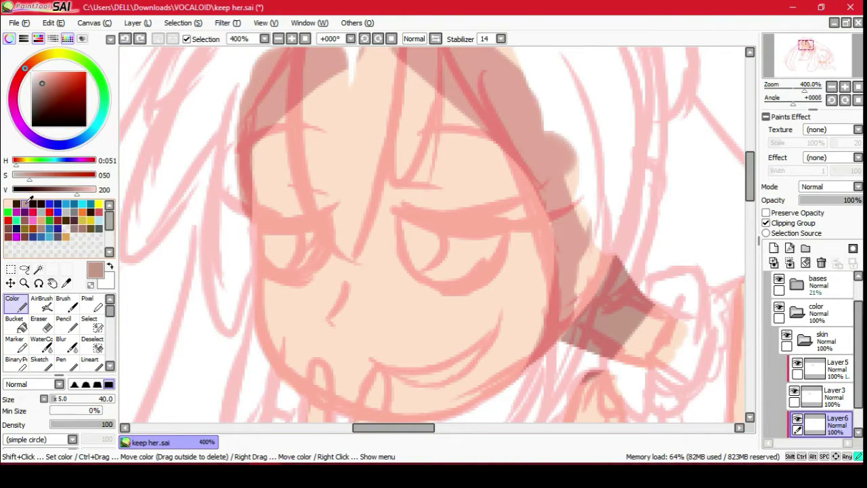
left_click_drag(596, 285, 613, 325)
mouse_move(562, 268)
left_mouse_down()
mouse_move(579, 320)
mouse_move(453, 166)
left_mouse_up()
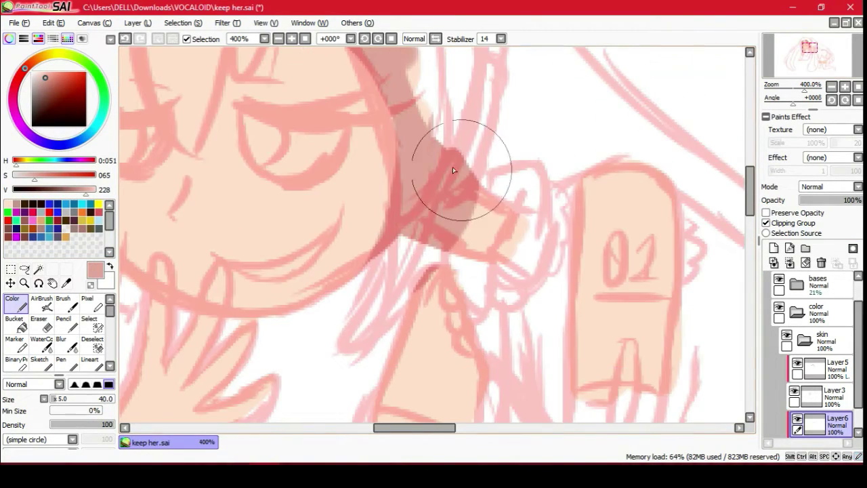
Shade one edge of the supporting arm and of the raised arm's upper part dusky pink on Layer6.
mouse_move(427, 271)
left_mouse_down()
mouse_move(468, 348)
mouse_move(507, 87)
mouse_move(512, 227)
left_mouse_up()
mouse_move(728, 115)
left_mouse_down()
mouse_move(627, 237)
mouse_move(475, 169)
left_mouse_up()
key("e")
Shade the tops of both thighs beneath the skirt dusky pink at brush size 50, checking without the sketch.
left_click(14, 303)
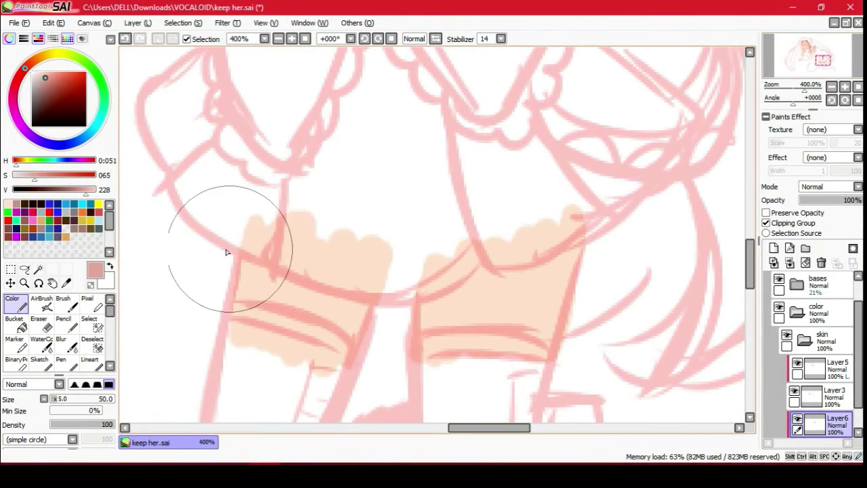
mouse_move(228, 248)
left_mouse_down()
mouse_move(431, 287)
mouse_move(479, 275)
left_mouse_up()
left_click(278, 39)
left_click(278, 39)
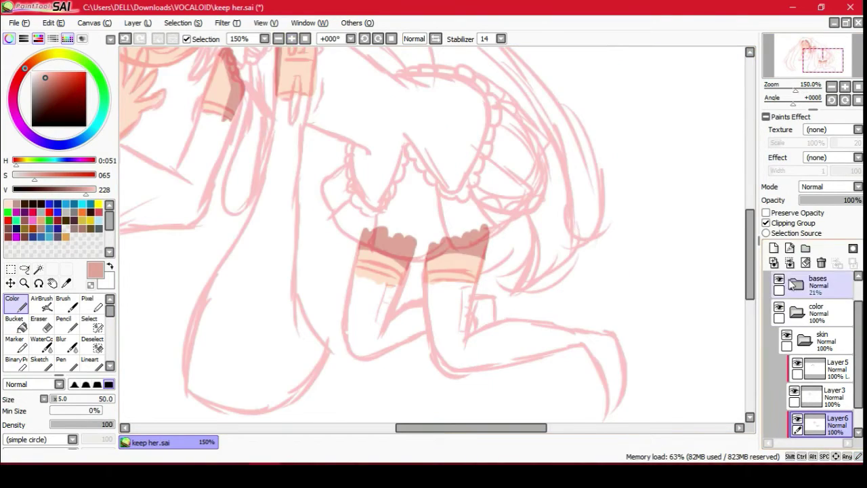
left_click(780, 279)
left_click(779, 279)
Shade the raised forearm's sleeve end and the edges of the fingers dusky pink on Layer6 at brush size 25.
scroll(286, 87, "up", 2)
left_click_drag(764, 45, 760, 49)
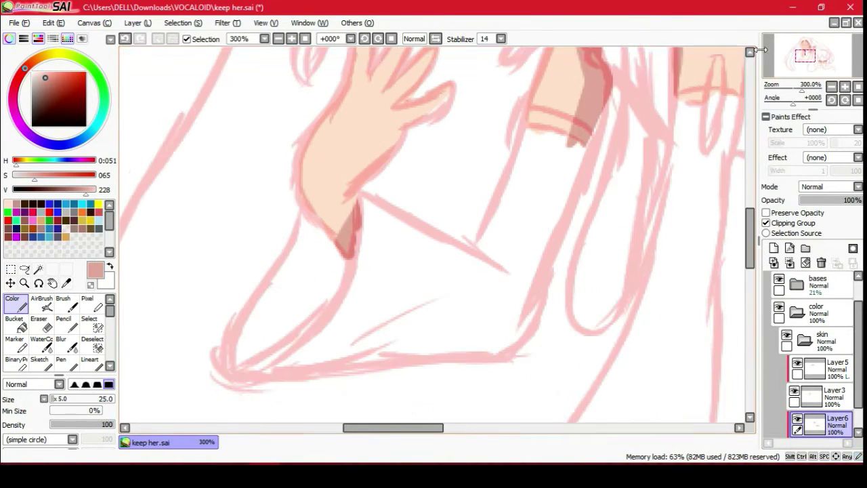
scroll(400, 136, "up", 2)
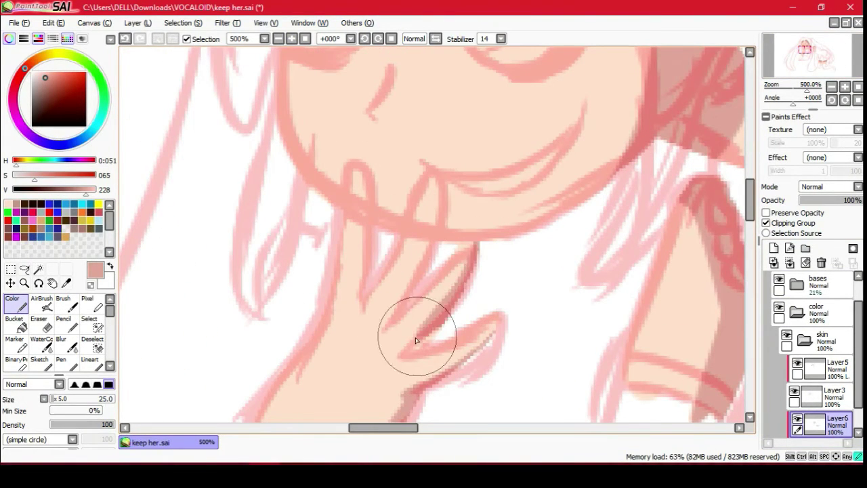
scroll(278, 115, "down", 2)
Add a layer beneath Layer6 and mask the raised hand and forearm with the selection brush at size 55.
left_click(774, 248)
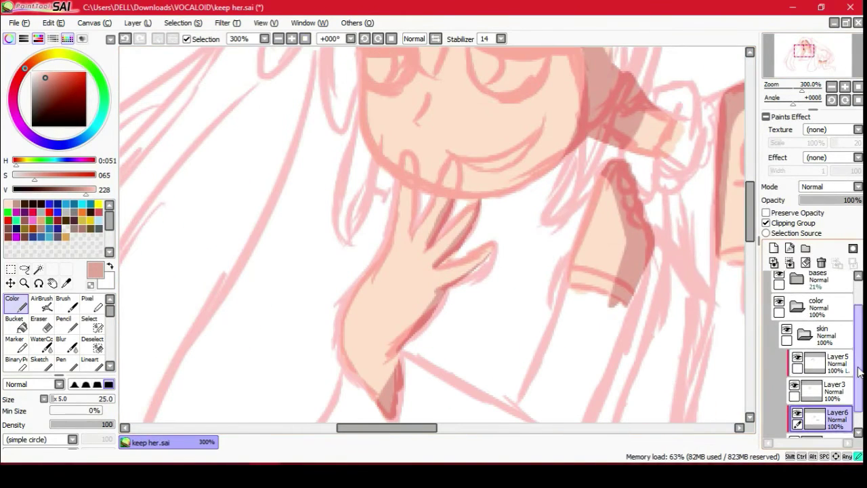
left_click(89, 323)
left_click_drag(390, 379, 471, 196)
left_click(53, 23)
left_click(77, 91)
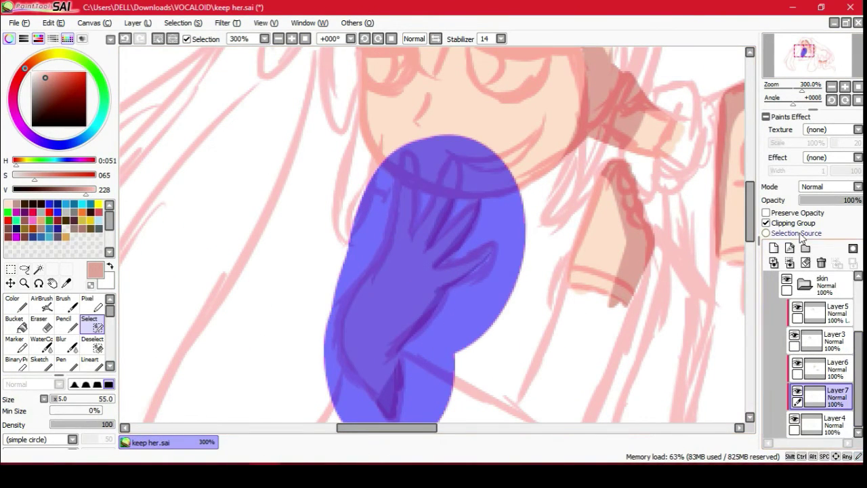
Move the selected hand from Layer4 onto Layer7 at the top of the skin folder, and clear its shading from Layer6.
left_click(805, 423)
left_click(807, 397)
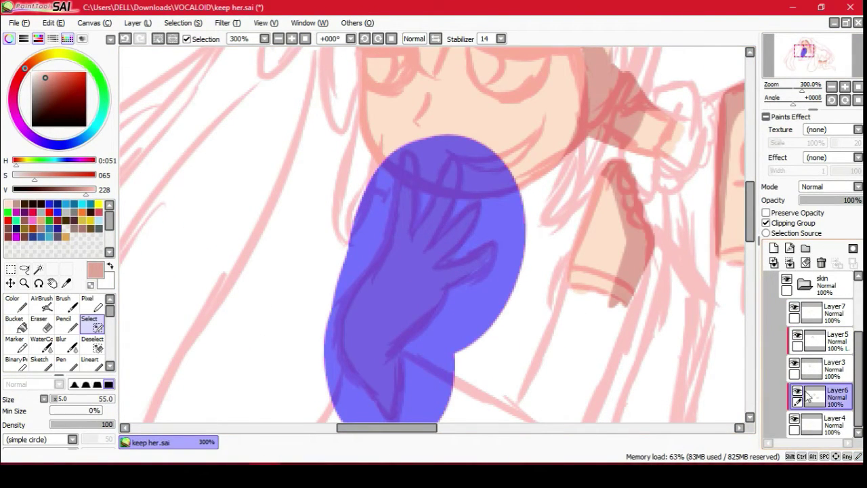
left_click(158, 39)
left_click(41, 323)
key("ctrl+v")
Shade the forearm's sleeve end and each finger's edge dusky pink on a layer clipped to Layer7, brush size 25.
left_click_drag(375, 362, 355, 305)
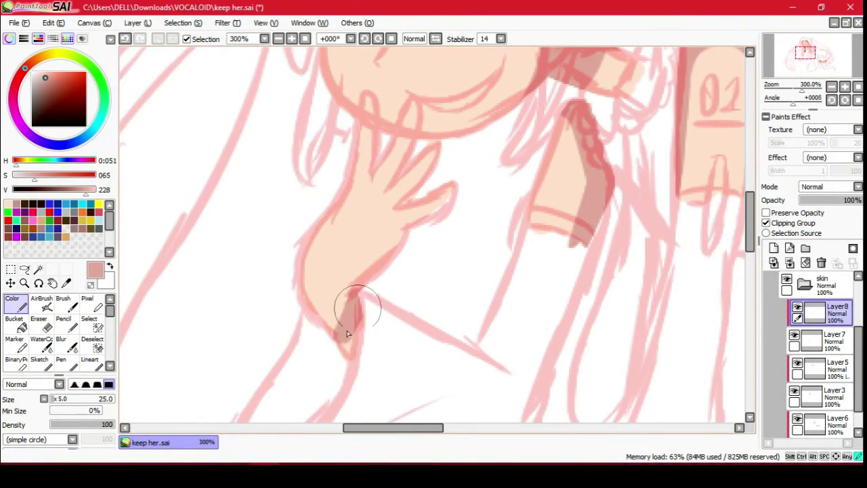
left_click_drag(102, 399, 77, 398)
scroll(362, 281, "up", 1)
key("e")
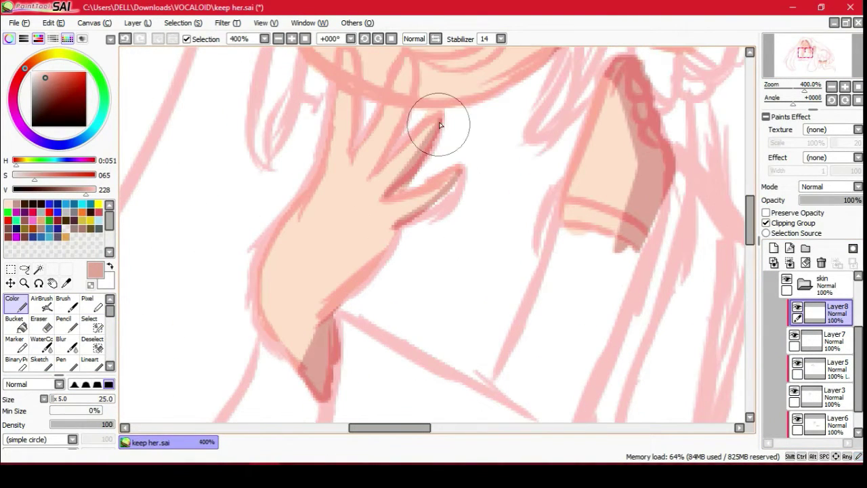
scroll(409, 82, "up", 3)
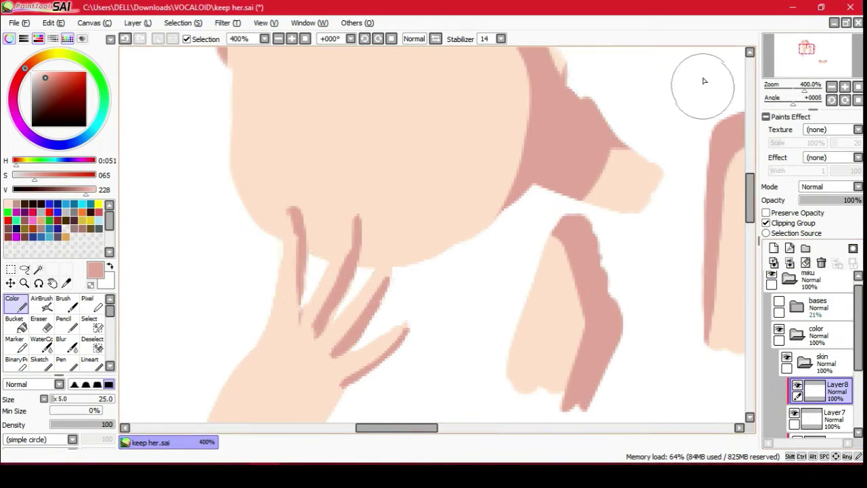
Refine the shading between the fingers and along the palm edge on Layer8 with the eraser and brush.
left_click(124, 41)
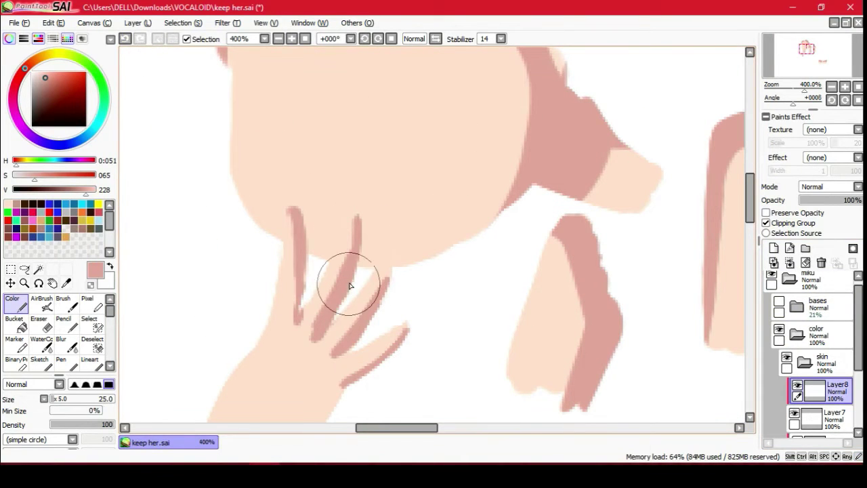
left_click_drag(332, 411, 465, 229)
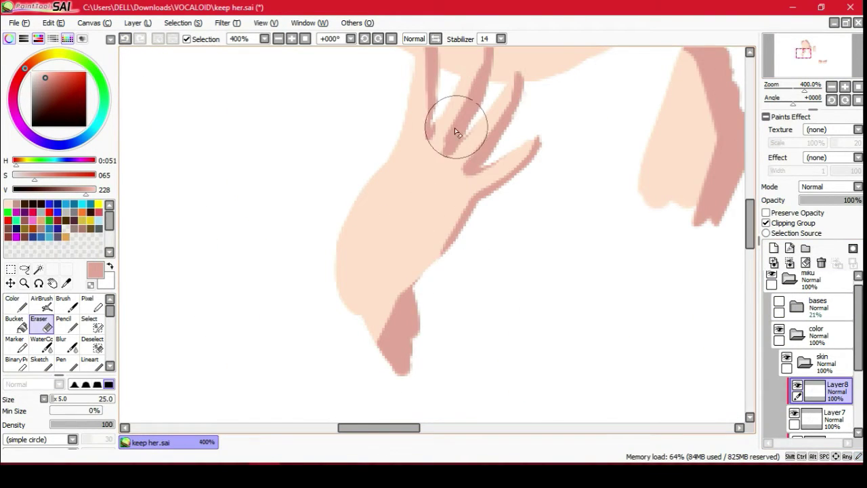
left_click_drag(798, 49, 801, 45)
key("b")
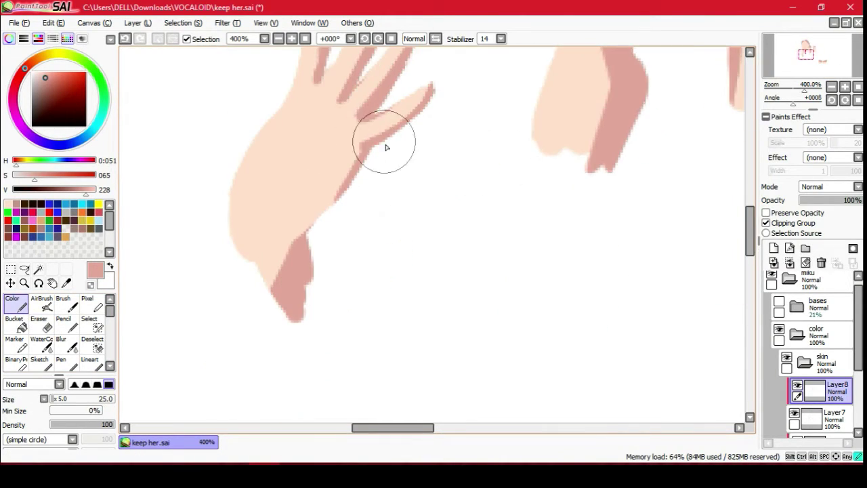
Create a folder named hair above the skin folder and make its empty Layer9 the active layer.
left_click(832, 86)
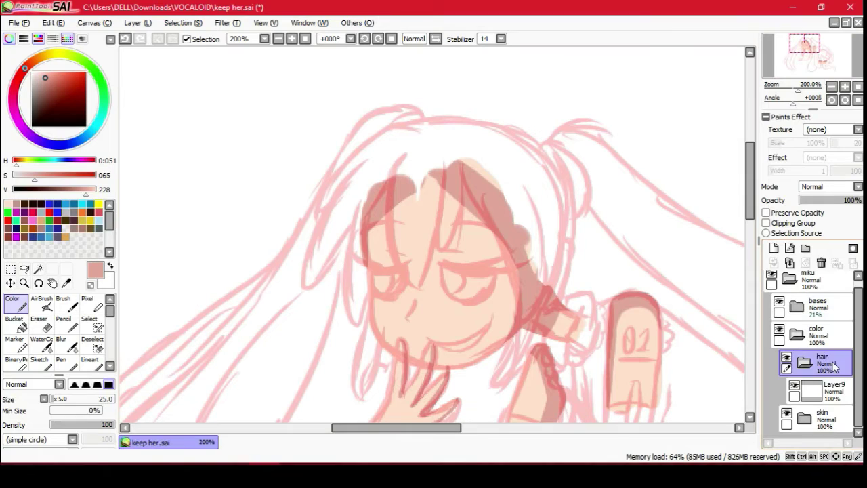
left_click(828, 390)
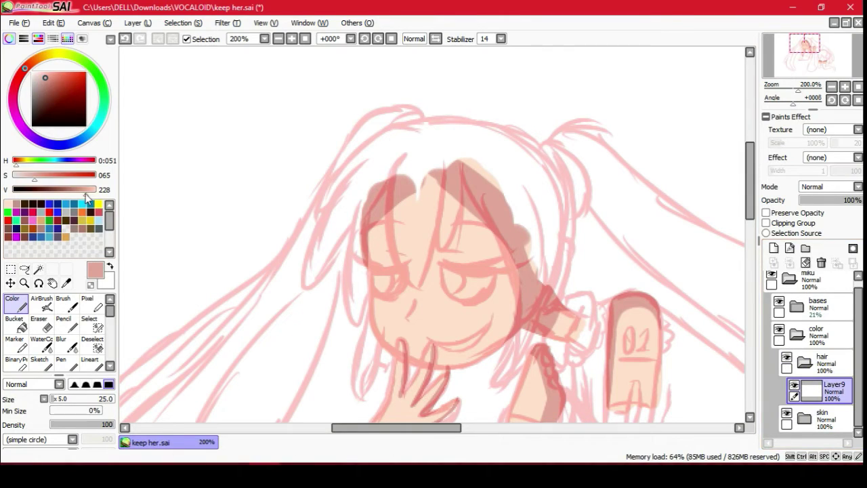
Paint the upper part of the central fringe lock bright turquoise green on Layer9 with brush size 25.
left_click(92, 135)
left_click(291, 38)
left_click(103, 111)
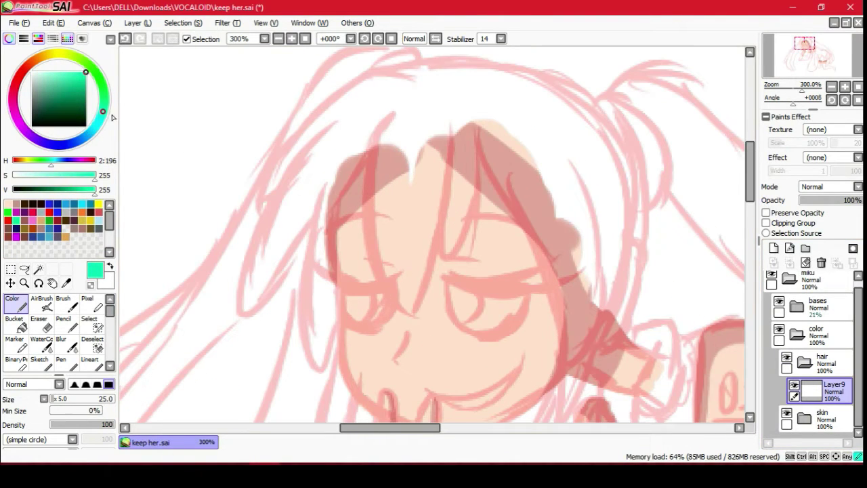
left_click_drag(407, 100, 396, 293)
Recolour the lock a darker green (saturation 228, value 204) with the Bucket and extend it to its sketched edge and tip.
left_click(19, 324)
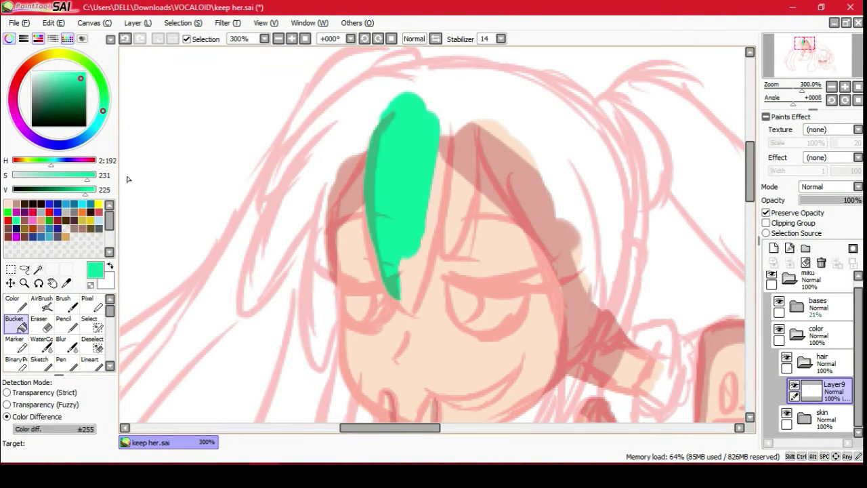
left_click(80, 83)
left_click(766, 213)
left_click(63, 305)
left_click_drag(366, 217, 406, 312)
left_click_drag(447, 101, 425, 235)
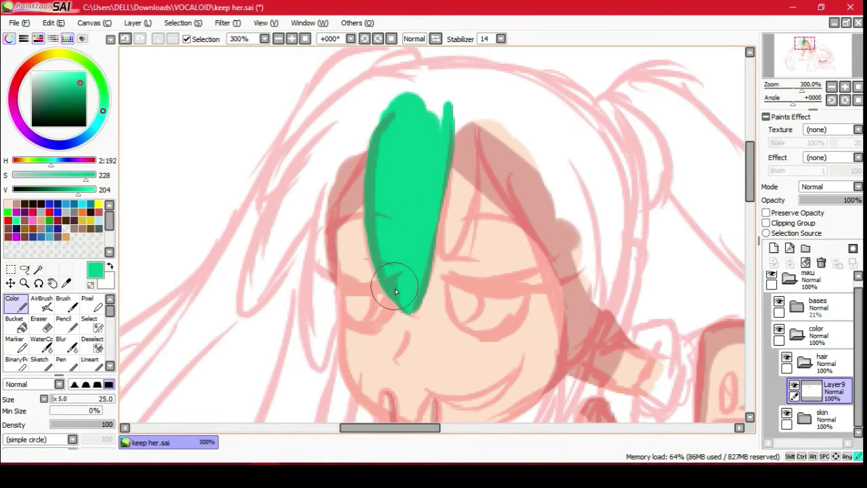
Paint the narrow fringe lock and the long outer lock green, joining them at the top of the head.
left_click(13, 304)
mouse_move(461, 108)
left_mouse_down()
mouse_move(440, 254)
mouse_move(467, 173)
left_mouse_up()
left_click_drag(467, 88, 393, 93)
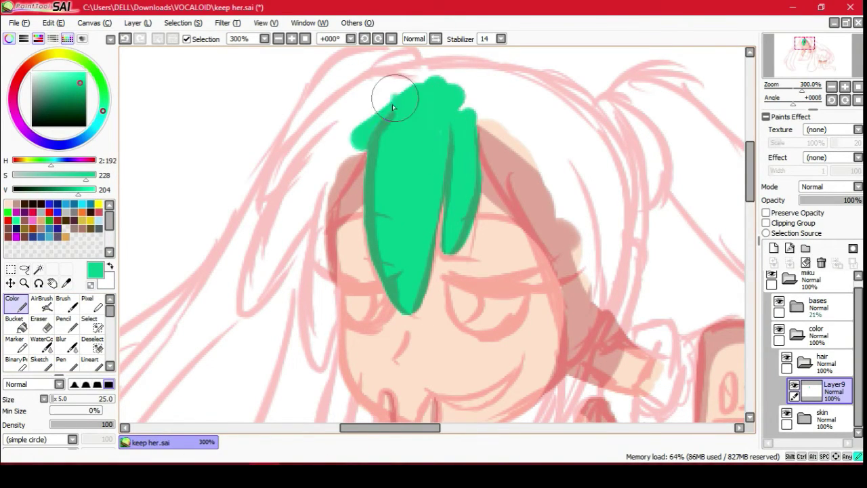
left_click_drag(366, 142, 247, 312)
left_click_drag(407, 82, 276, 279)
left_click(780, 301)
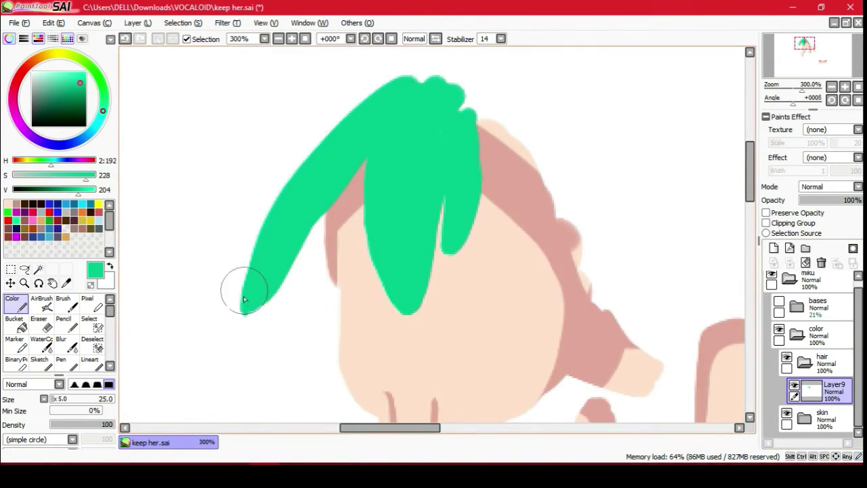
left_click(780, 301)
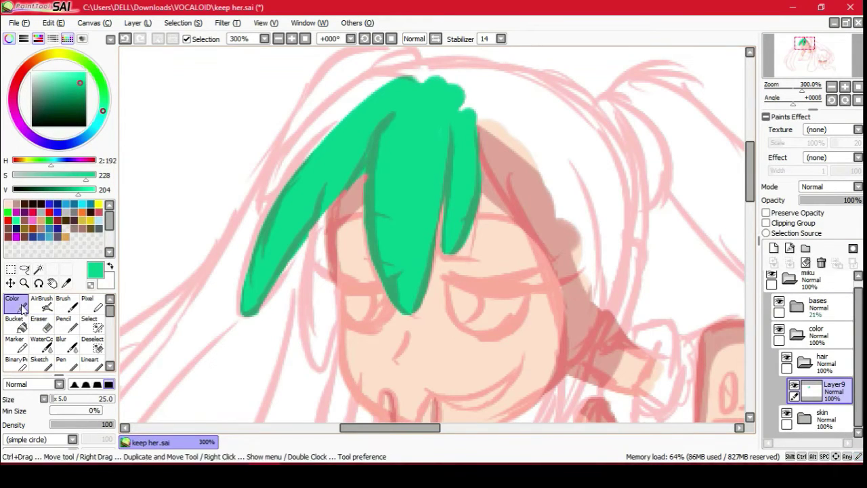
Paint the green lock that hangs beside the cheek between the outer lock and the face.
left_click_drag(332, 188, 325, 306)
left_click(779, 301)
left_click_drag(325, 260, 334, 349)
left_click(780, 301)
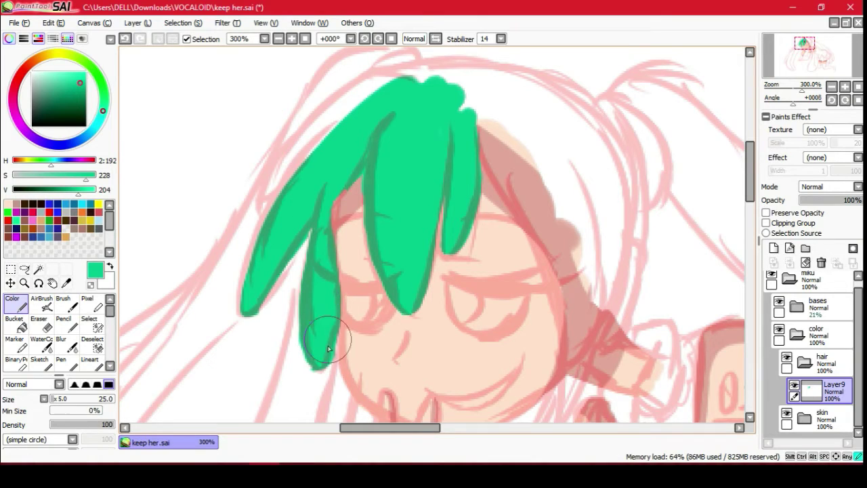
Trim the cheek lock's inner edge along the face with the eraser at size 15 and check it with the sketch hidden.
left_click(779, 301)
key("e")
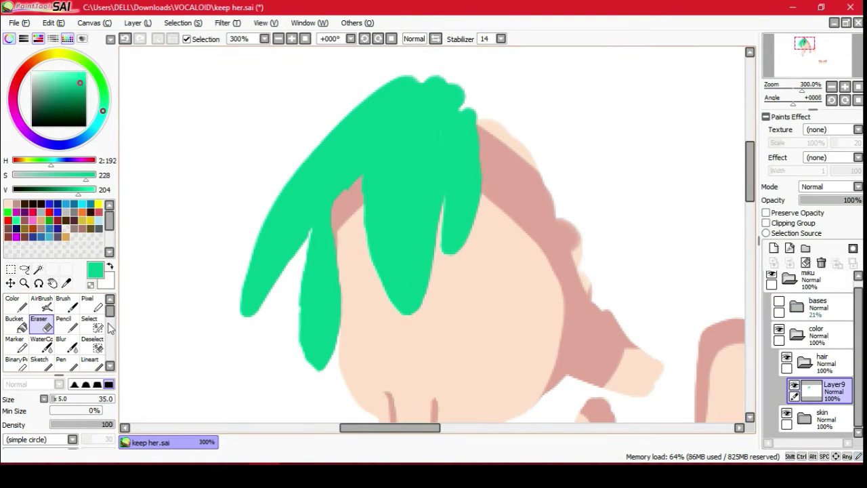
key("e")
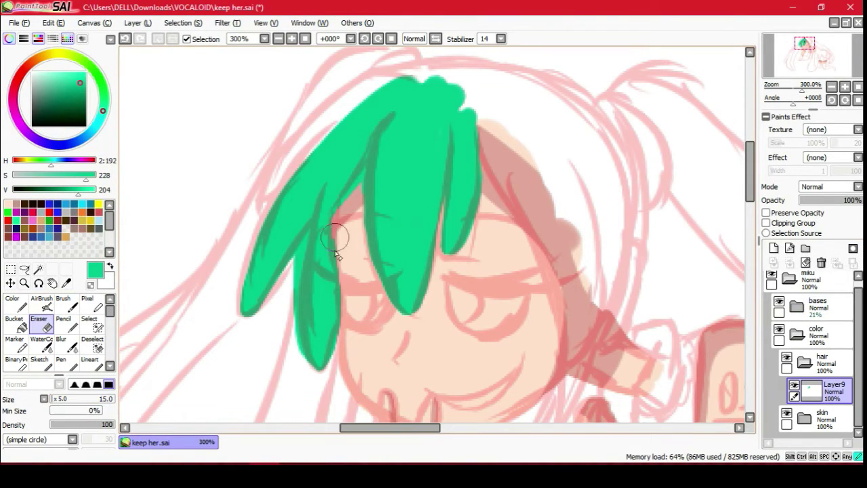
scroll(294, 257, "up", 1)
key("e")
left_click(779, 301)
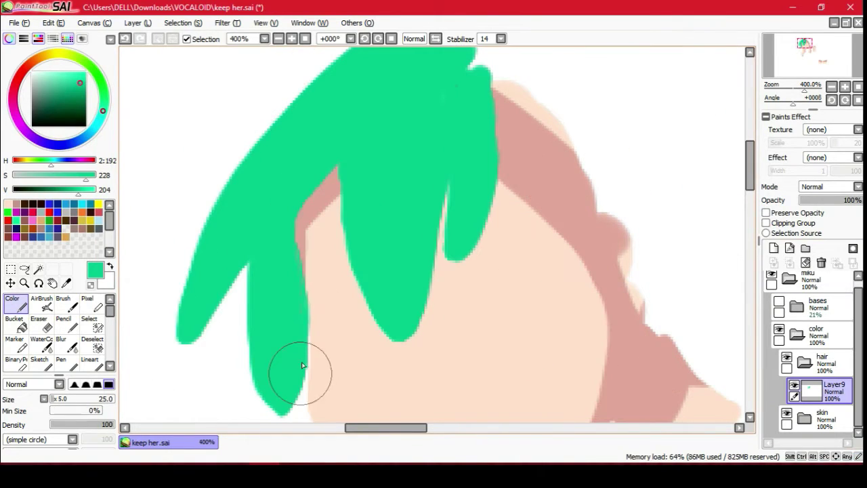
left_click_drag(375, 249, 398, 188)
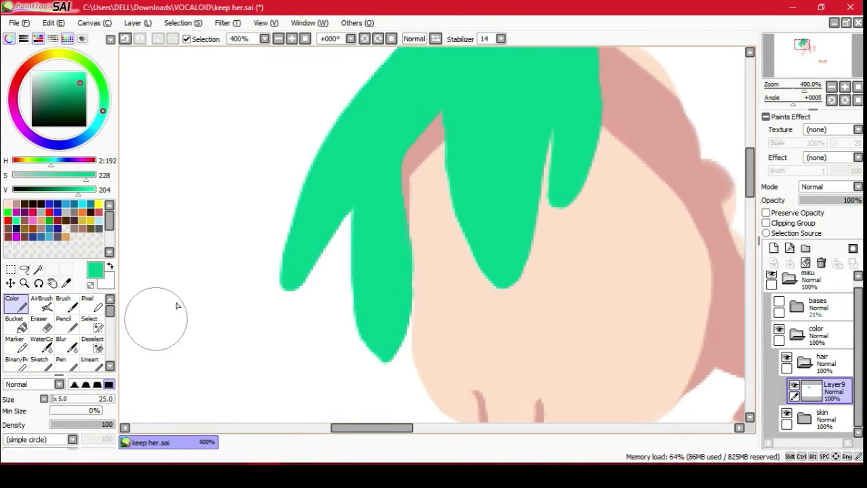
left_click_drag(176, 304, 102, 311)
Clean the cheek lock's outer edge and the gap beside the outer lock with the brush and the size 20 eraser.
left_click(780, 301)
key("e")
mouse_move(291, 196)
left_mouse_down()
mouse_move(271, 319)
mouse_move(301, 229)
left_mouse_up()
key("e")
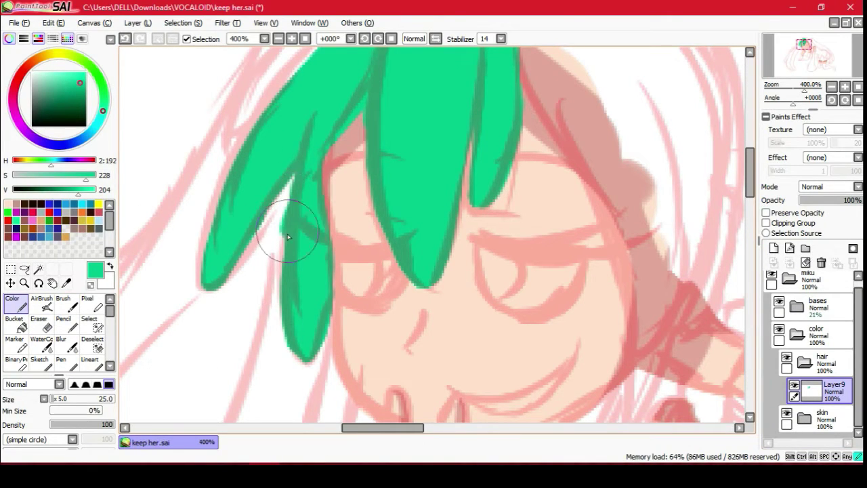
key("e")
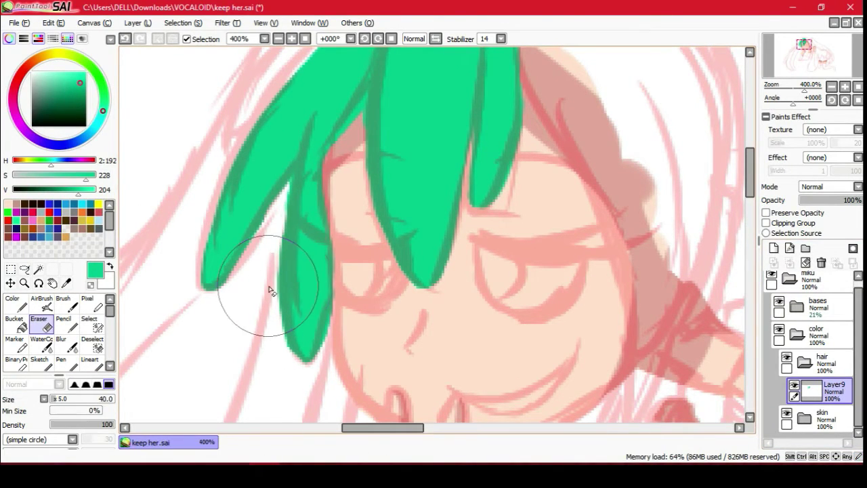
left_click(779, 301)
key("bracketleft")
key("bracketleft")
key("bracketleft")
key("bracketleft")
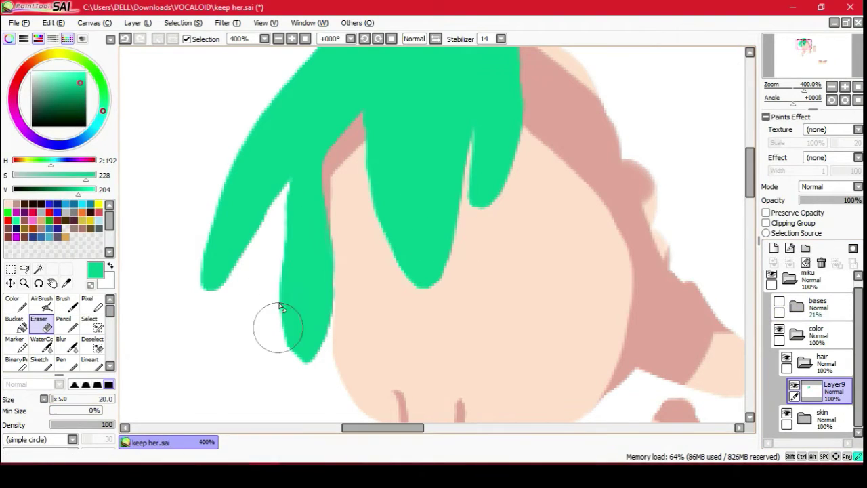
key("e")
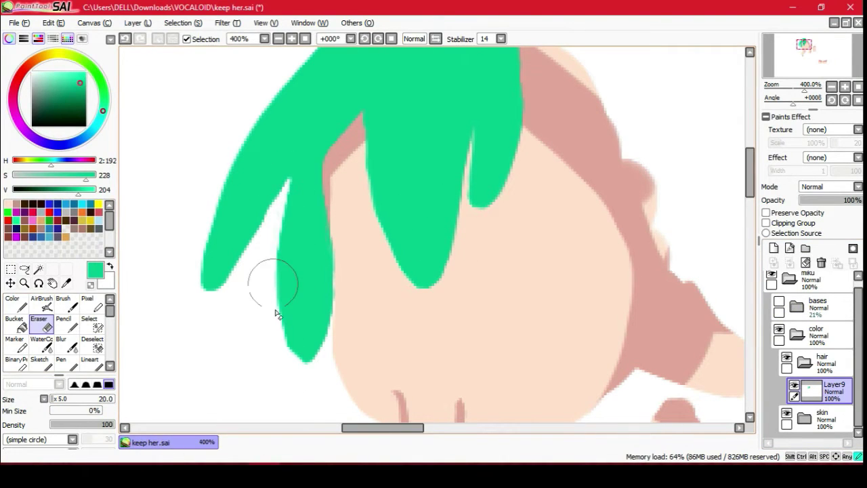
Paint the curved green lock that hangs below the cheek lock beside the chin.
left_click(780, 301)
mouse_move(347, 349)
left_mouse_down()
mouse_move(371, 271)
mouse_move(354, 377)
mouse_move(393, 219)
mouse_move(349, 362)
left_mouse_up()
left_click_drag(373, 238, 345, 333)
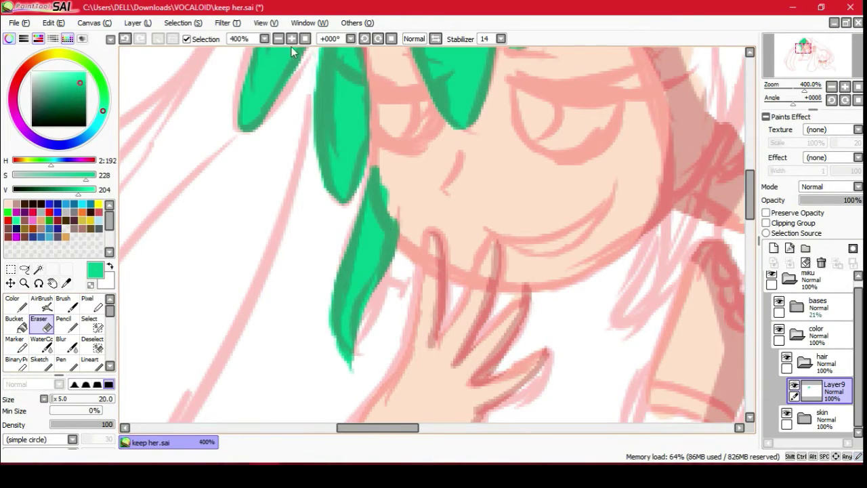
Refine the chin lock's edges and tapered tip with the size 20 eraser and the size 25 brush.
left_click(291, 39)
key("e")
key("e")
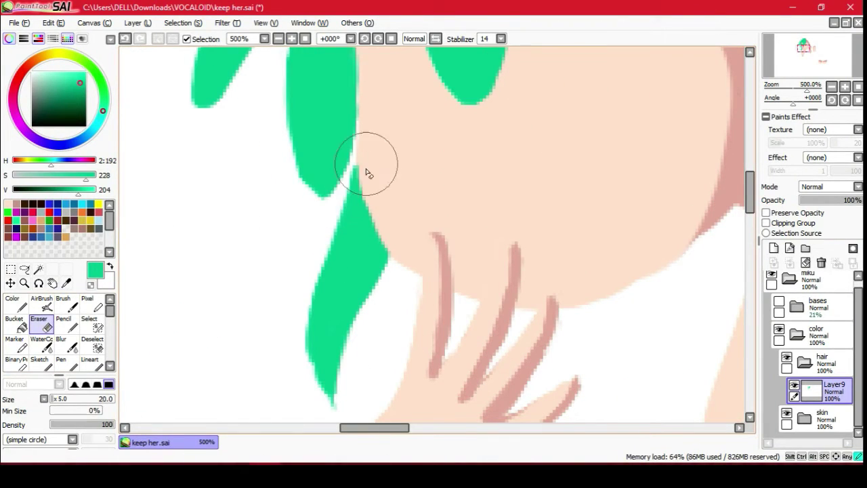
key("e")
key("e")
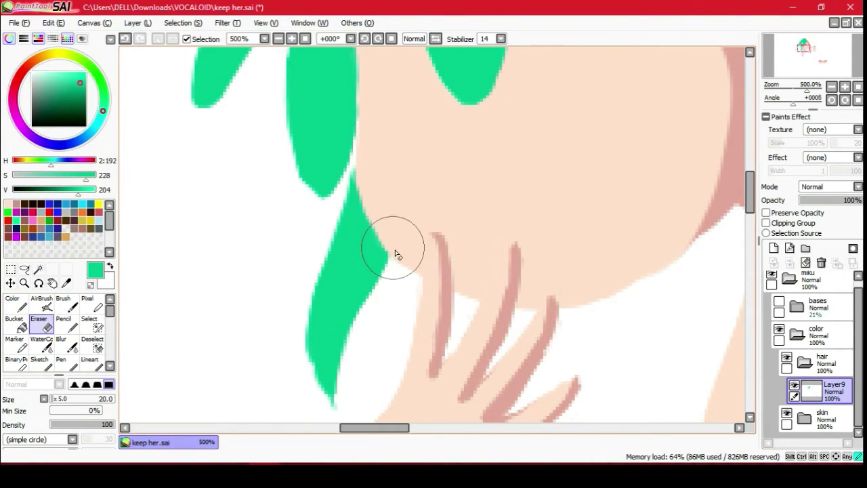
key("e")
left_click_drag(359, 319, 341, 348)
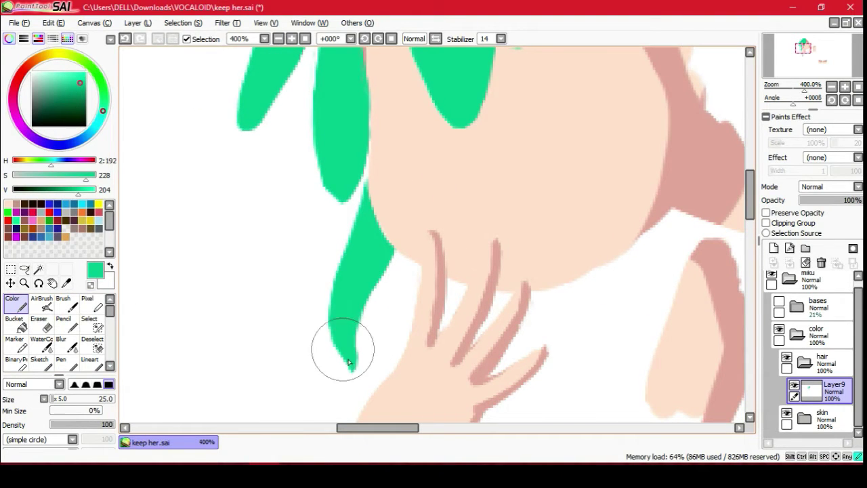
left_click_drag(386, 271, 332, 380)
Paint the wide lock on the far side of the face green, from the top of the head to the jaw.
left_click(779, 301)
left_click(278, 39)
scroll(668, 151, "down", 5)
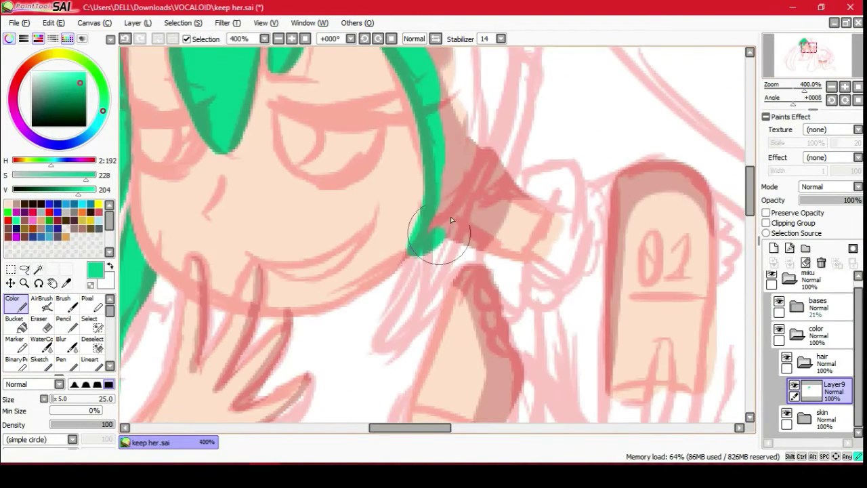
scroll(441, 242, "up", 3)
mouse_move(461, 67)
left_mouse_down()
mouse_move(434, 312)
mouse_move(407, 61)
left_mouse_up()
scroll(660, 142, "up", 3)
mouse_move(487, 101)
left_mouse_down()
mouse_move(471, 344)
mouse_move(508, 258)
mouse_move(515, 142)
left_mouse_up()
scroll(489, 341, "up", 3)
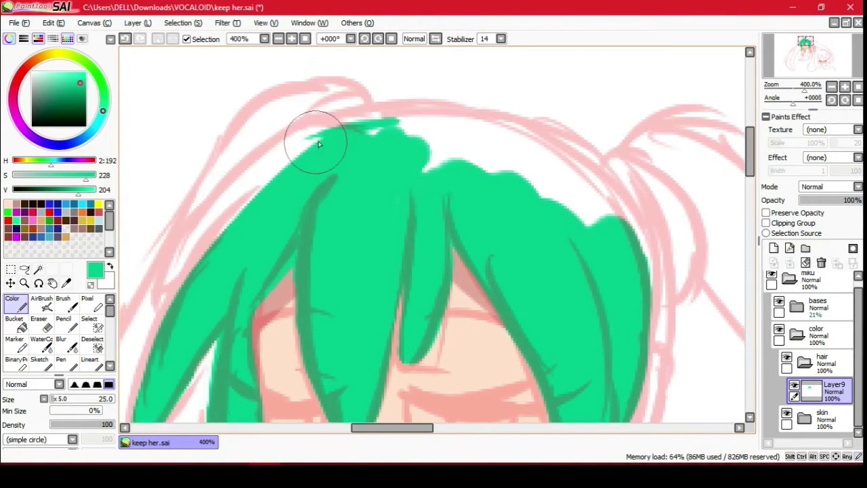
Add a short pointed lock along the hair's outer edge and clean around it with the eraser at size 5.
mouse_move(316, 140)
left_mouse_down()
mouse_move(187, 251)
mouse_move(295, 158)
left_mouse_up()
scroll(188, 264, "down", 3)
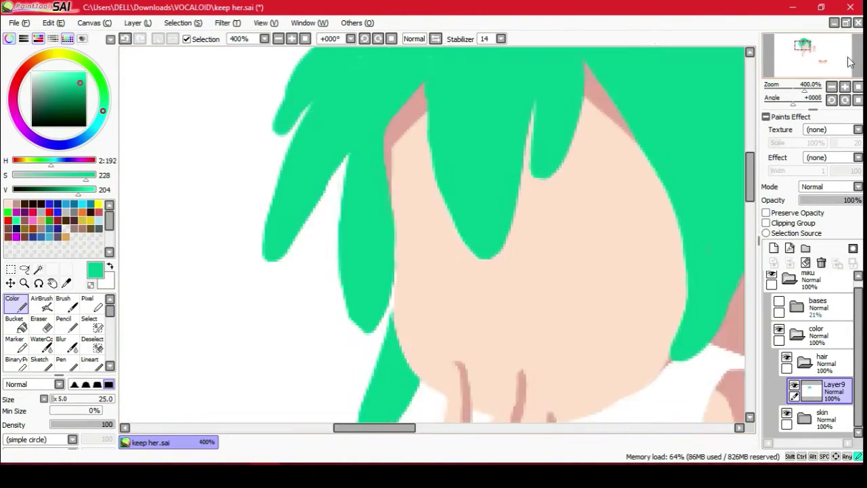
scroll(203, 230, "up", 2)
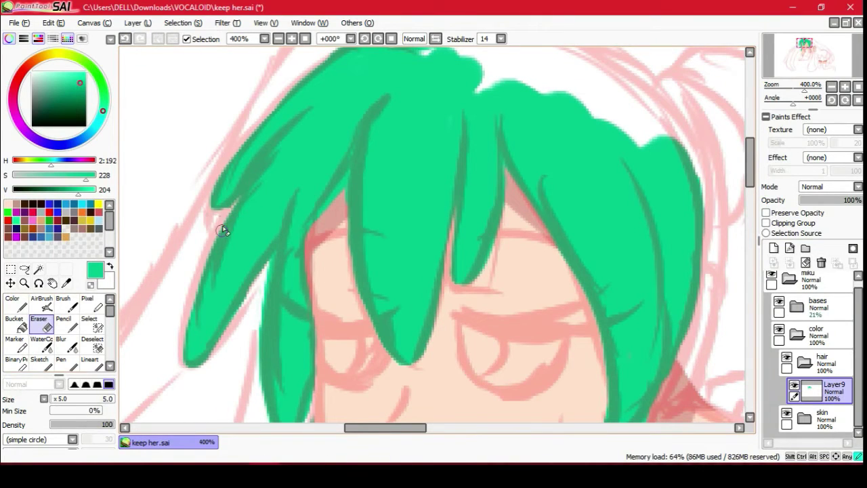
left_click(779, 302)
left_click(13, 303)
Fill the crown green up to the sketched head outline and extend the far-side lock past the jaw.
scroll(559, 113, "up", 2)
left_click(779, 301)
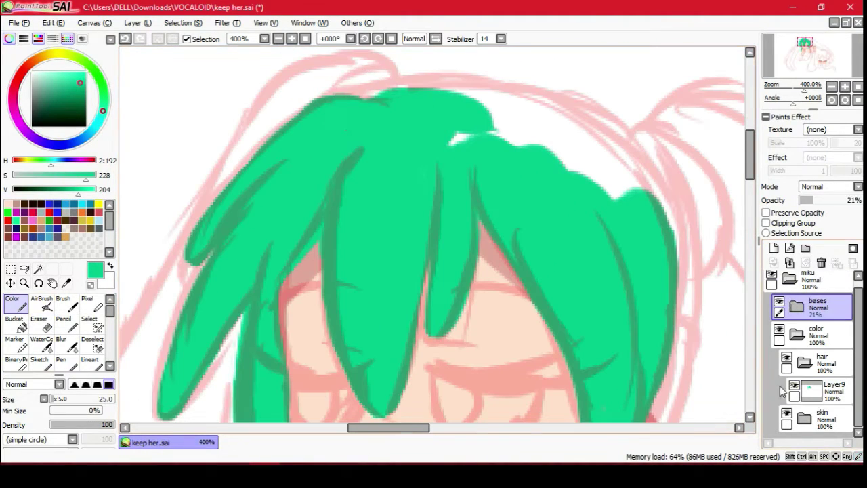
mouse_move(426, 91)
left_mouse_down()
mouse_move(491, 96)
mouse_move(522, 151)
left_mouse_up()
left_click(779, 302)
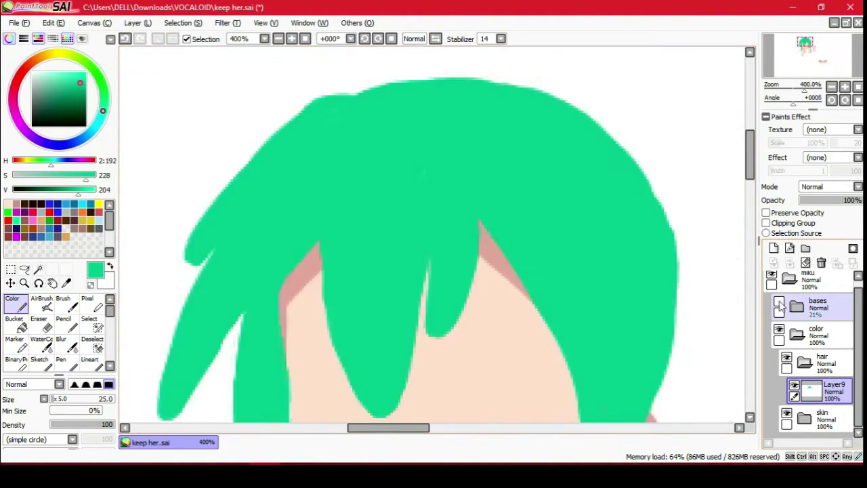
left_click(779, 302)
key("ctrl+minus")
key("ctrl+plus")
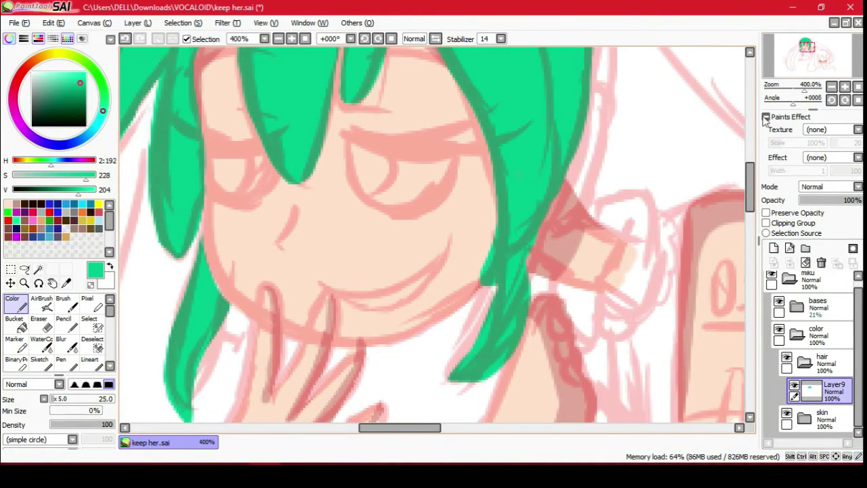
scroll(433, 238, "up", 3)
Paint the back of the hair green on a new Layer10 beneath Layer9, and rename the hair folder head.
left_click(773, 248)
left_click_drag(857, 52, 855, 54)
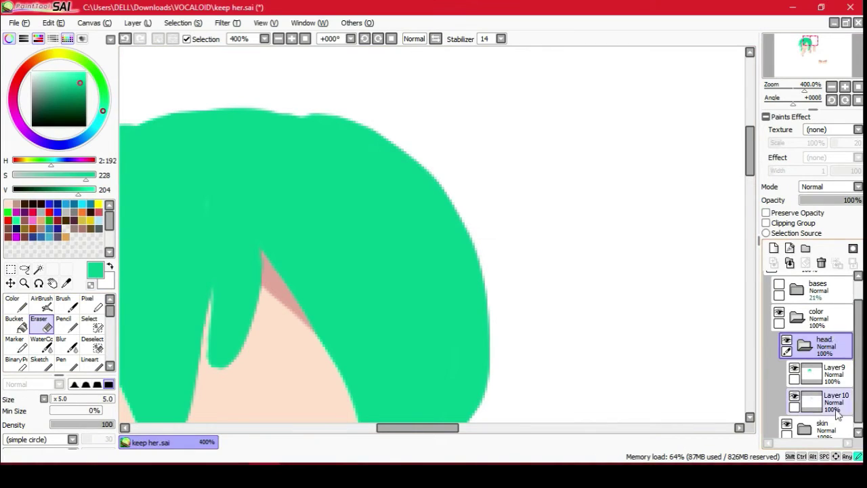
left_click(17, 302)
left_click(38, 323)
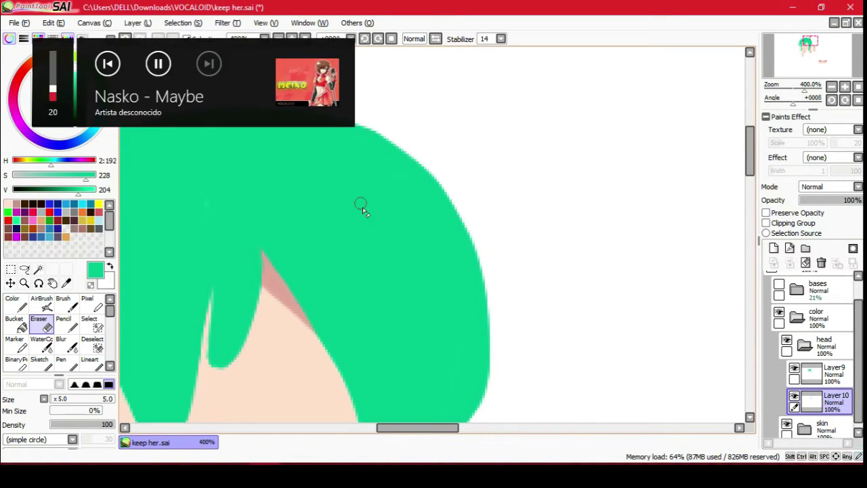
Trim the back hair's outer edge on Layer10 with the eraser at size 30.
left_click(813, 319)
scroll(813, 338, "up", 1)
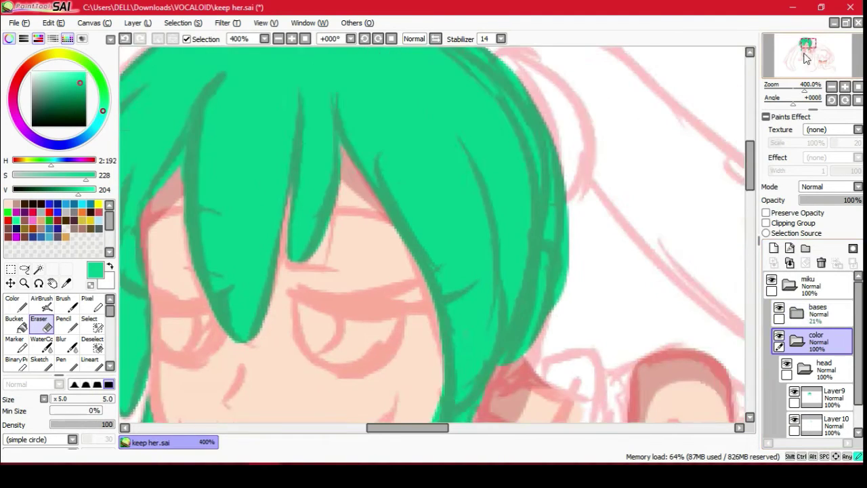
left_click(820, 398)
scroll(820, 398, "down", 1)
left_click(826, 396)
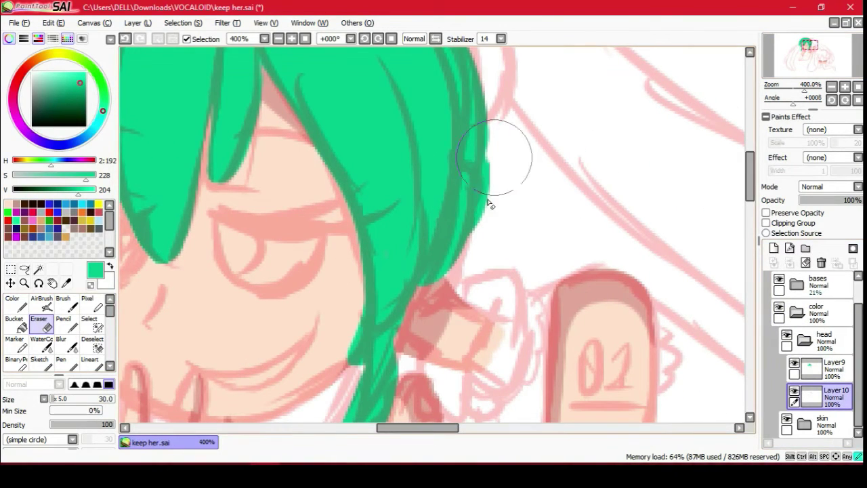
scroll(451, 277, "up", 3)
Paint the headband's wide lower end near-black (saturation 8, value 18) on a new Layer11 between Layer9 and Layer10.
left_click(774, 248)
left_click(12, 299)
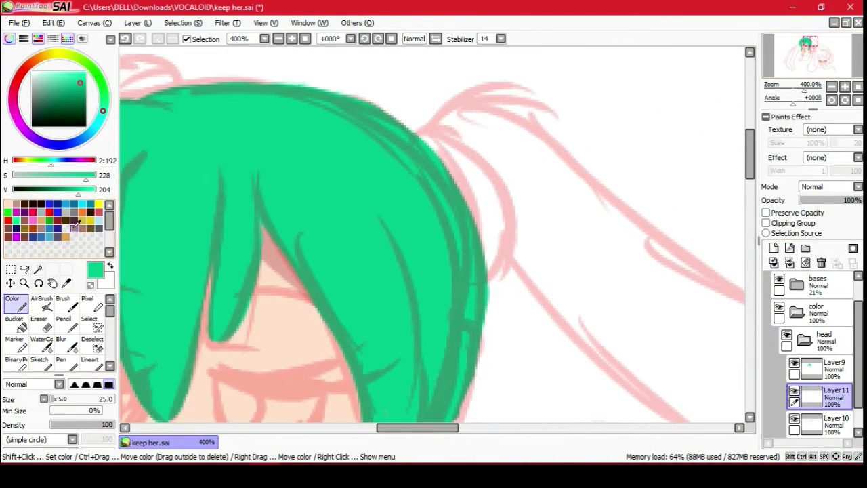
left_click(51, 219)
left_click(74, 228)
left_click_drag(31, 189, 22, 186)
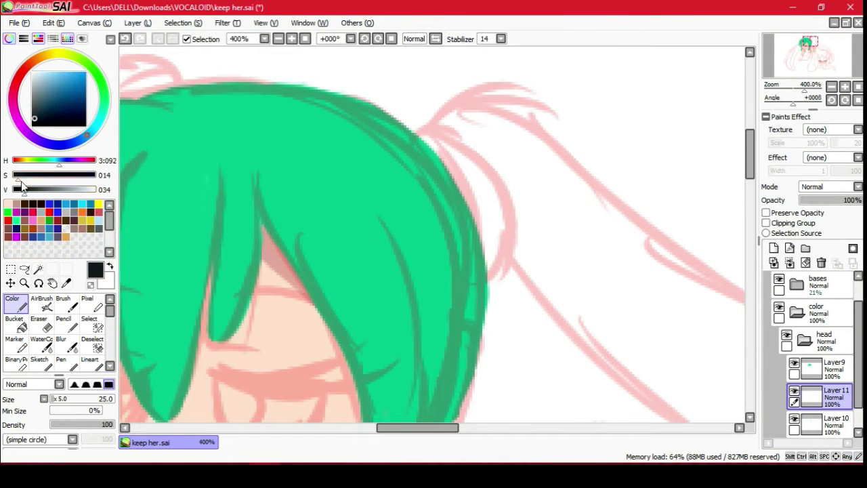
scroll(434, 237, "down", 3)
left_click_drag(499, 155, 515, 223)
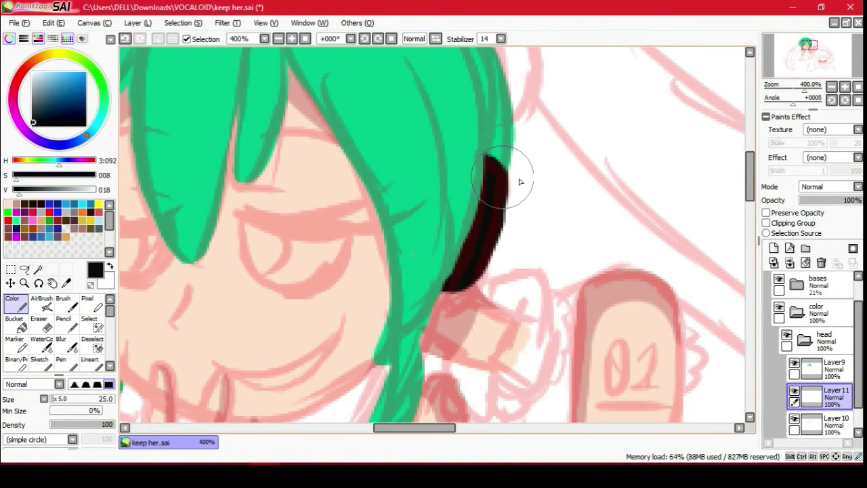
Paint the headband's thin near-black arc over the crown down to its wide end, and check the whole figure.
scroll(434, 237, "up", 3)
mouse_move(420, 165)
left_mouse_down()
mouse_move(318, 108)
mouse_move(474, 300)
left_mouse_up()
key("ctrl+z")
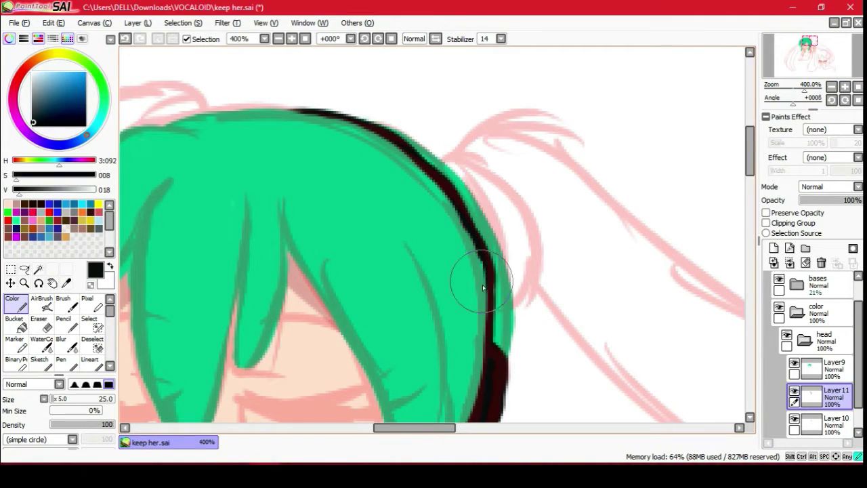
scroll(483, 287, "down", 4)
scroll(287, 54, "up", 4)
scroll(285, 55, "down", 6)
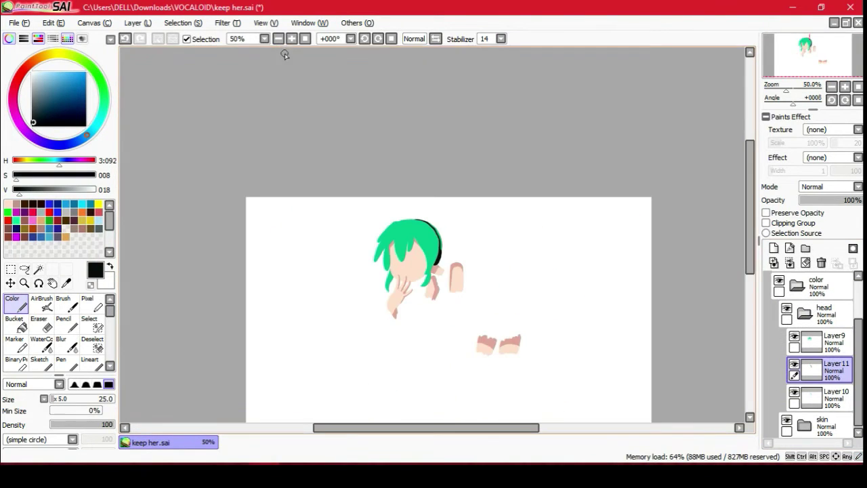
Paint the right hair tie near-black on a new Layer12 beneath Layer9 at brush size 25, following the sketch.
scroll(285, 54, "up", 6)
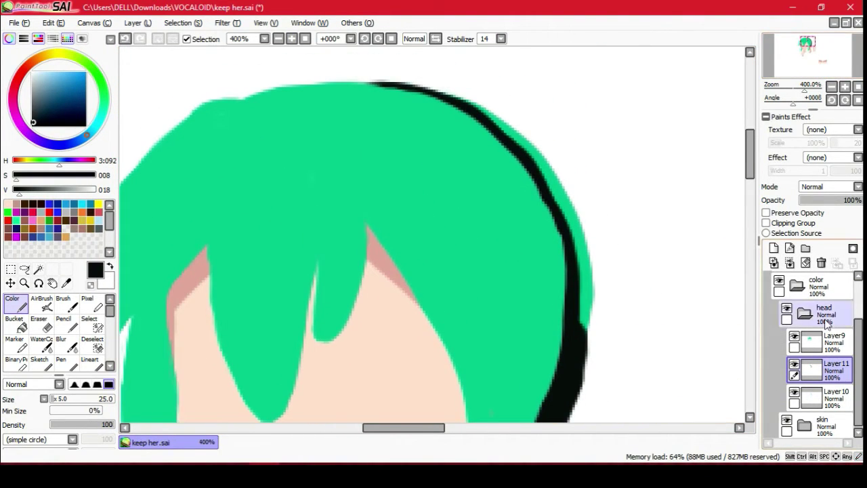
scroll(826, 324, "up", 2)
left_click(779, 302)
left_click_drag(554, 219, 454, 145)
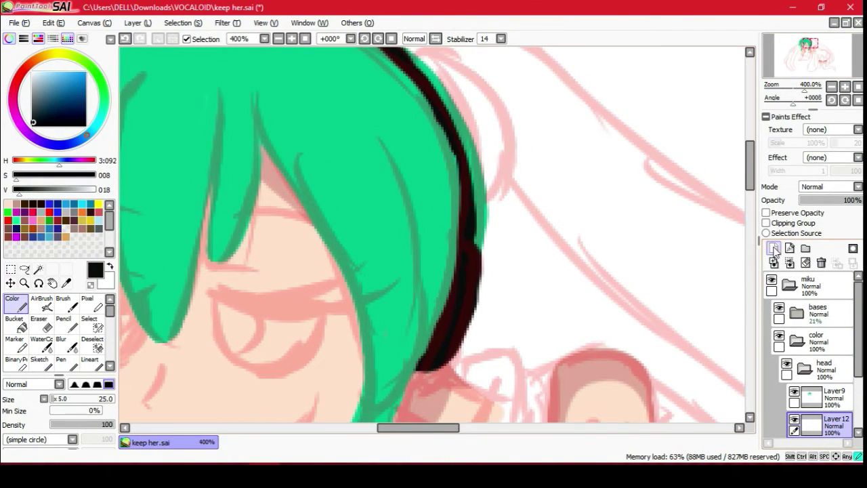
left_click_drag(417, 51, 491, 204)
mouse_move(465, 69)
left_mouse_down()
mouse_move(464, 151)
mouse_move(488, 274)
left_mouse_up()
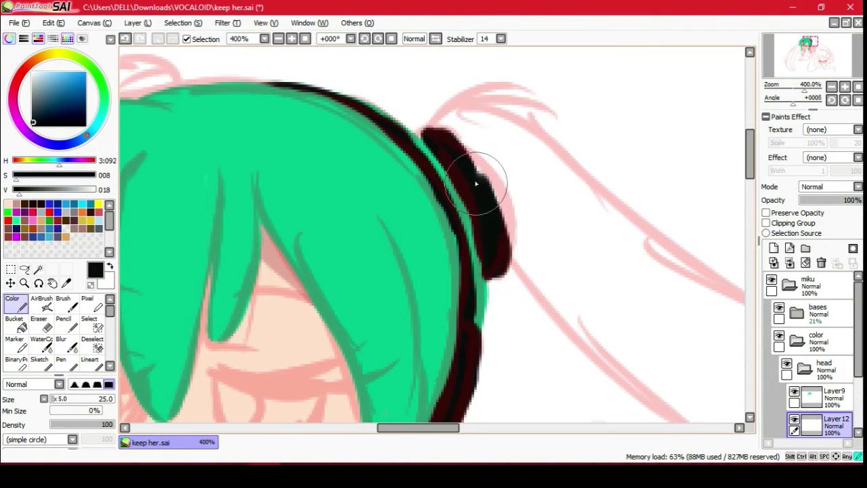
key("e")
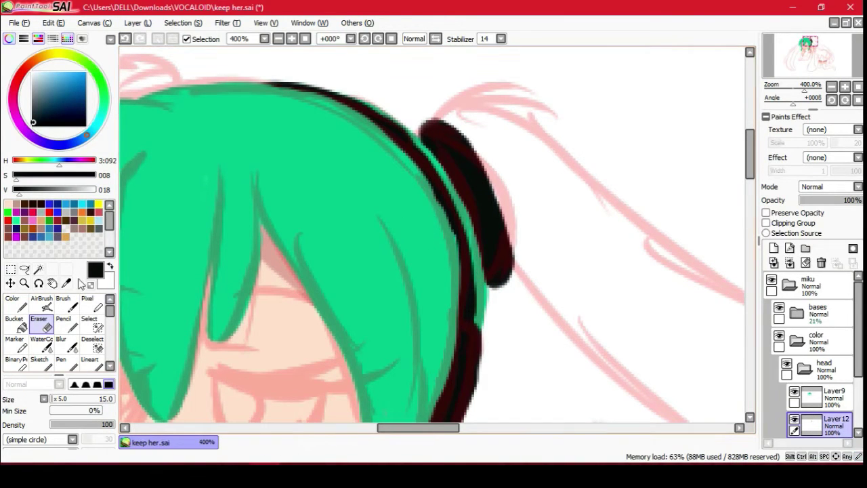
Paint the small visible part of the left hair tie near-black above the hair on Layer12.
scroll(497, 210, "up", 2)
scroll(407, 189, "left", 2)
left_click_drag(252, 175, 286, 168)
scroll(263, 56, "down", 2)
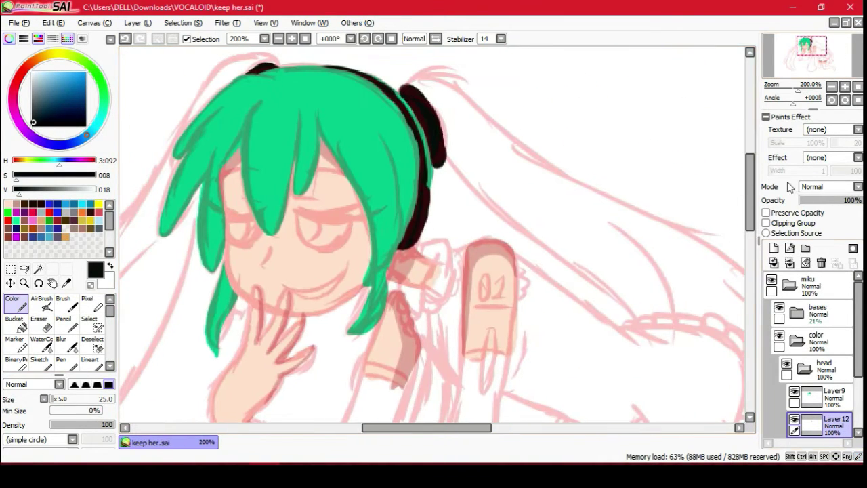
Paint a dark red stripe (saturation 144, value 168) along both hair ties on Layer12 with Preserve Opacity on and size 10.
left_click(100, 210)
scroll(425, 219, "up", 2)
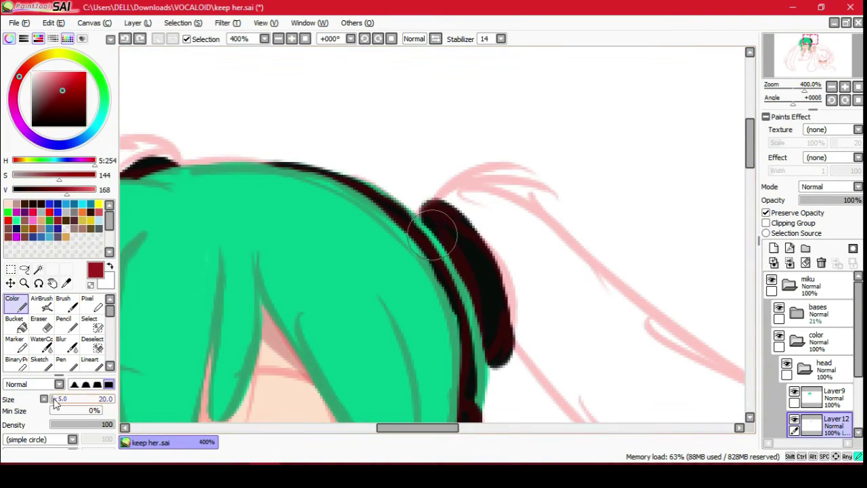
key("ctrl+z")
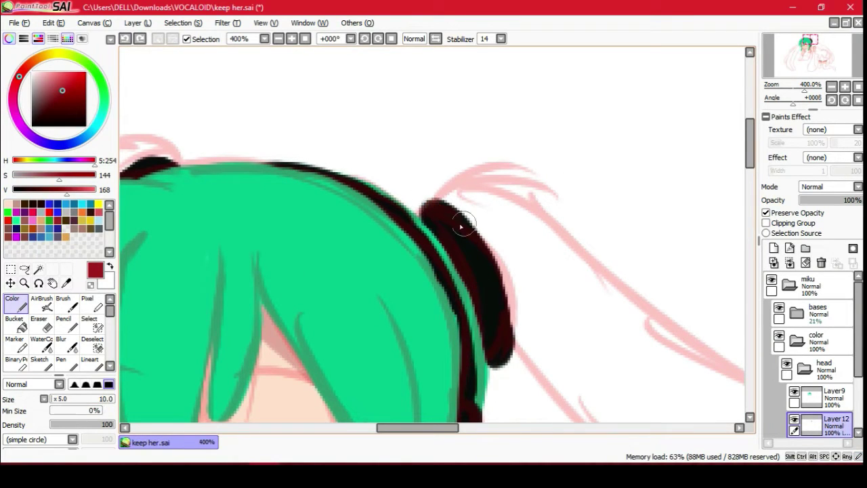
left_click(140, 40)
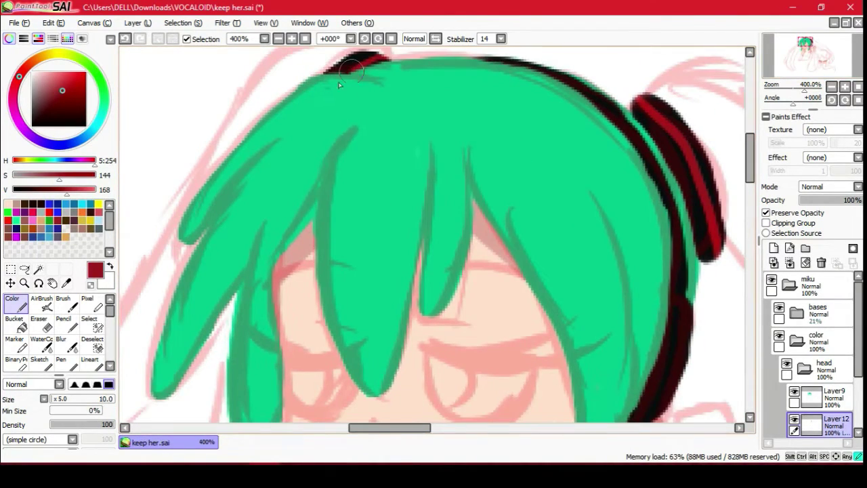
Paint a dark red patch on the headset's wide lower end on Layer11 with Preserve Opacity on.
scroll(813, 380, "down", 2)
left_click(800, 393)
left_click_drag(670, 351, 491, 297)
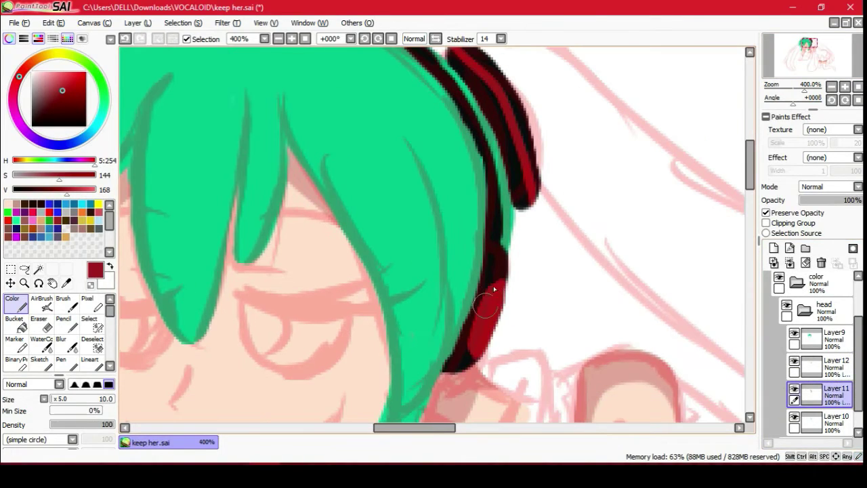
Hide the sketch and thicken the right hair tie's outer edge in near-black on Layer12 with Preserve Opacity off.
scroll(813, 352, "up", 3)
left_click(779, 310)
scroll(339, 237, "down", 2)
scroll(338, 237, "up", 1)
left_click(820, 424)
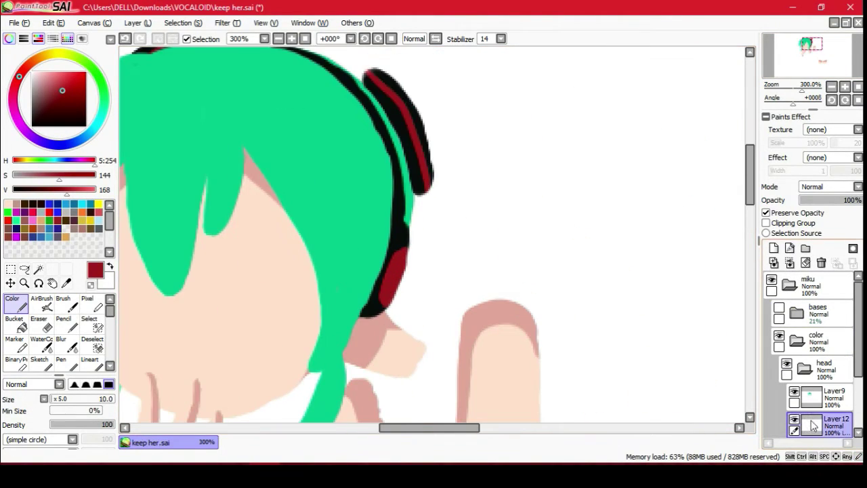
left_click(413, 163, "alt")
scroll(413, 162, "up", 2)
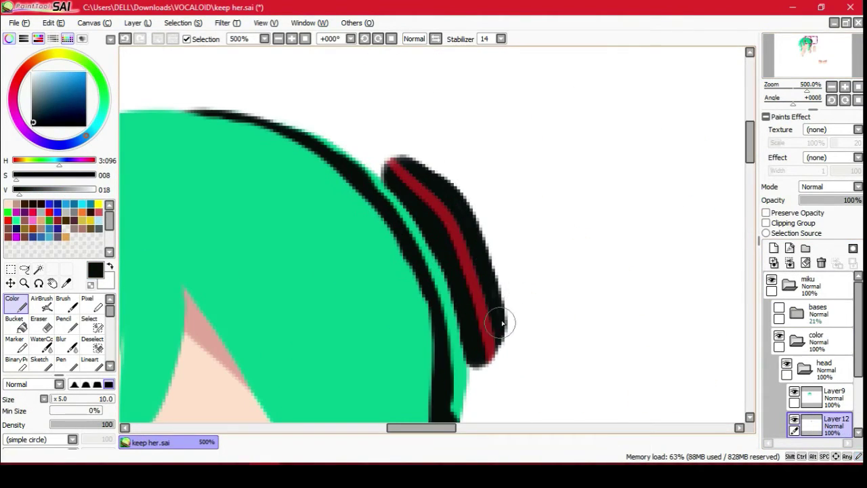
scroll(456, 190, "down", 5)
scroll(455, 190, "up", 4)
scroll(813, 352, "down", 3)
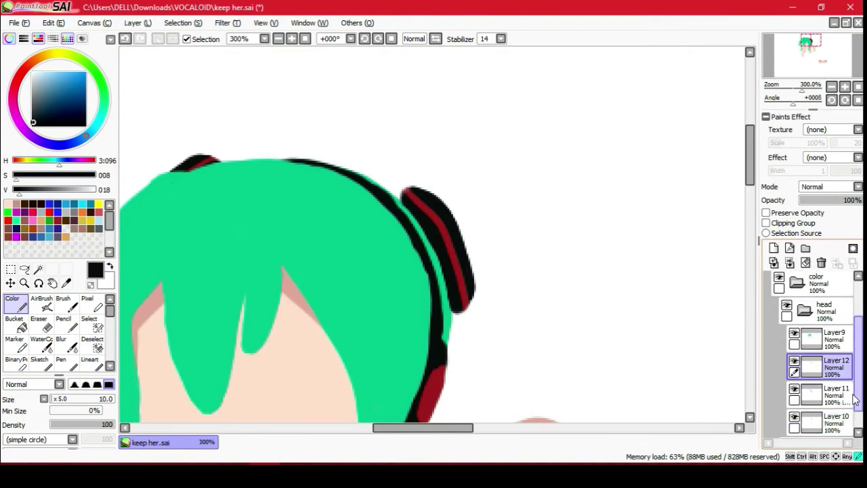
Show the sketch and paint the right ponytail's upper edge in the hair green on a new Layer13 beneath Layer10 at size 30.
left_click(816, 407)
left_click(407, 258, "alt")
scroll(813, 338, "up", 3)
left_click(794, 291)
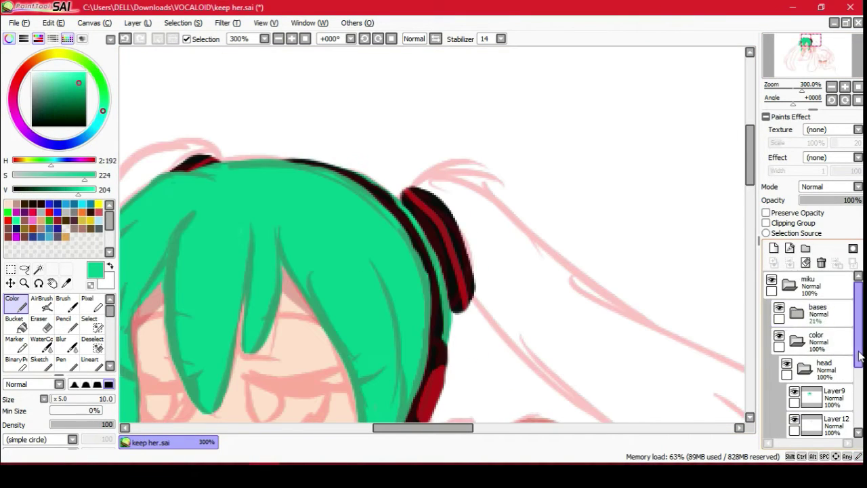
scroll(814, 339, "down", 3)
left_click(58, 400)
left_click_drag(453, 196, 499, 233)
left_click_drag(447, 61, 594, 213)
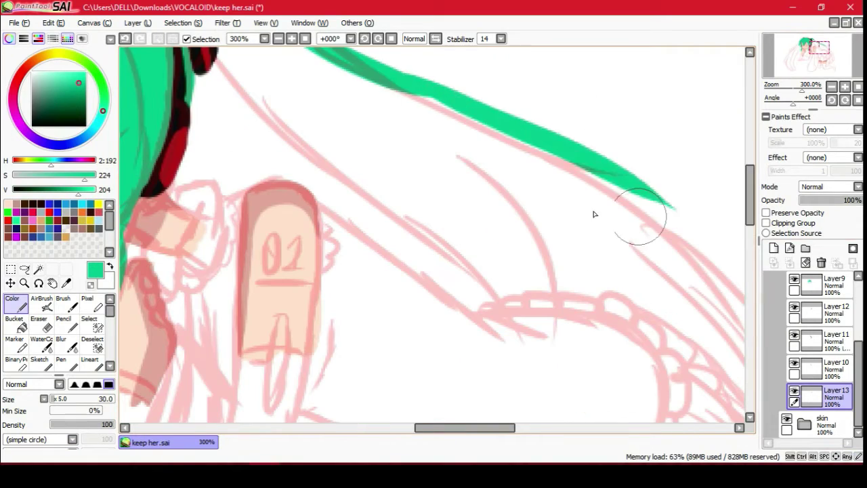
key("ctrl+z")
left_click_drag(786, 7, 439, 13)
left_click(438, 10)
left_click_drag(301, 64, 584, 222)
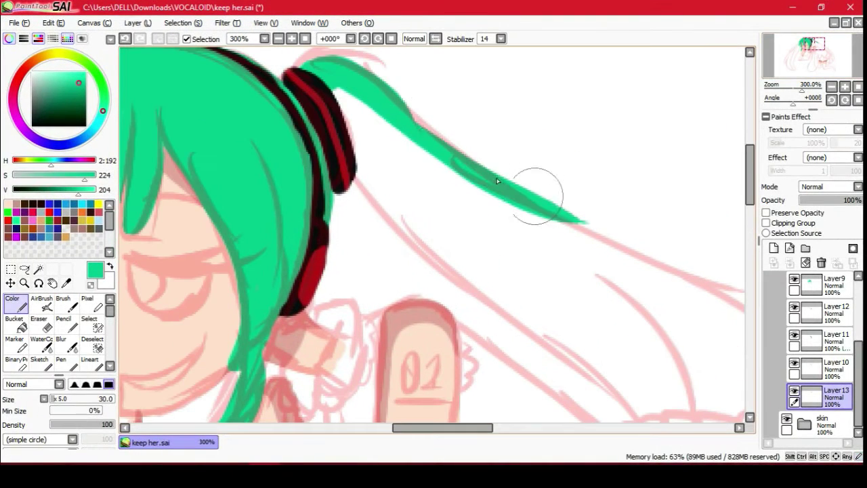
Paint the right ponytail's lower edge green and fill the area between both edges near the hair tie.
mouse_move(349, 136)
left_mouse_down()
mouse_move(488, 291)
mouse_move(608, 372)
left_mouse_up()
key("e")
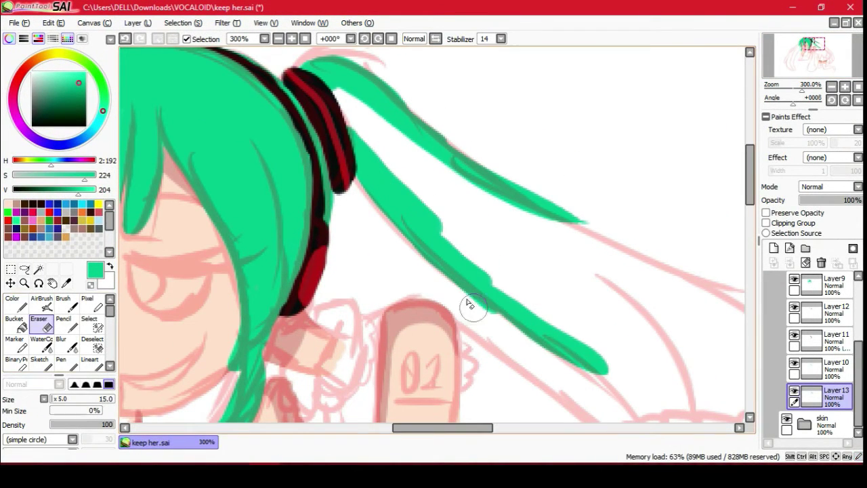
left_click_drag(406, 162, 521, 271)
left_click_drag(475, 197, 691, 301)
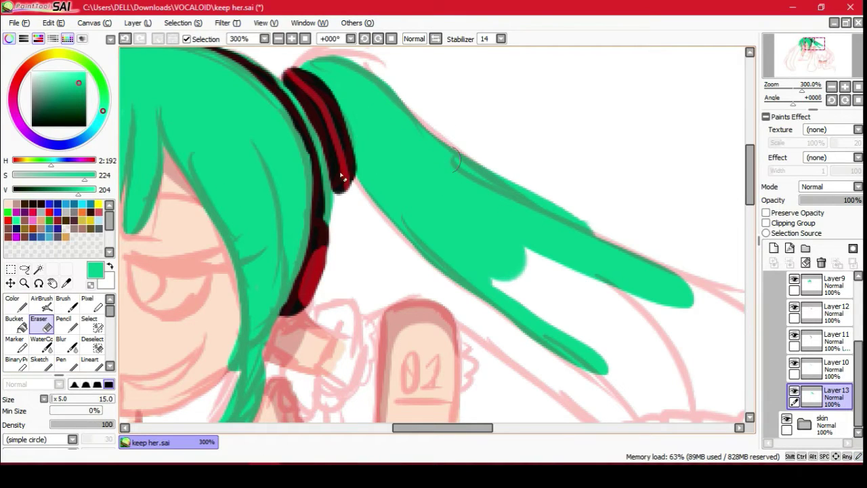
key("e")
Extend the right ponytail's green fill along the sketch down to the lace trim at the character's waist.
scroll(411, 209, "down", 3)
left_click_drag(508, 310, 494, 145)
scroll(475, 203, "right", 3)
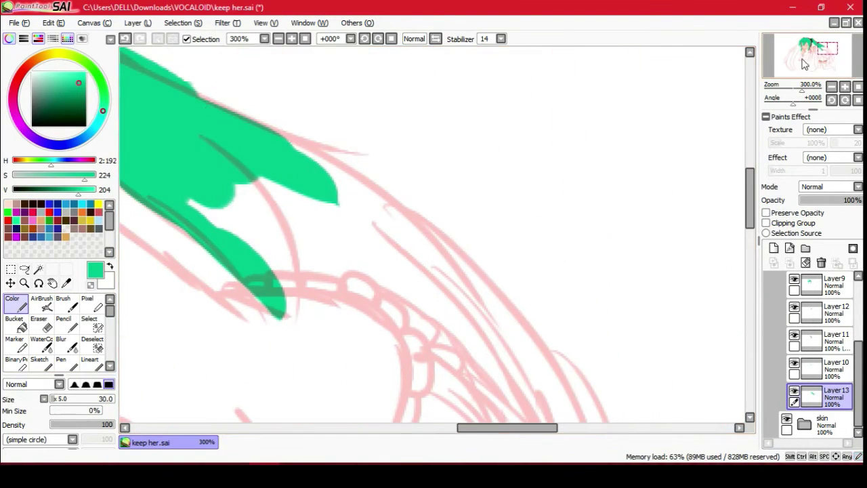
left_click_drag(156, 64, 469, 235)
Paint the right ponytail's outer curve down to its tip and fill the middle section behind the skirt's upper edge.
scroll(469, 235, "down", 5)
left_click_drag(562, 143, 585, 325)
left_click(305, 39)
left_click(292, 39)
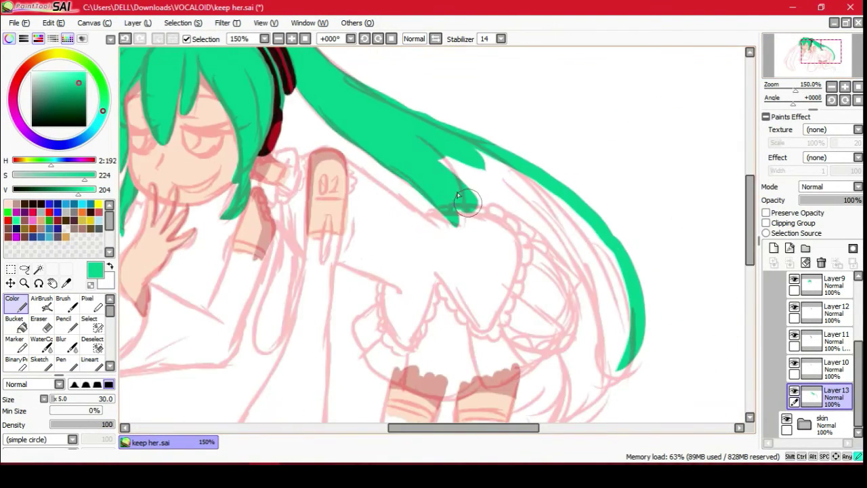
left_click_drag(448, 196, 588, 244)
key("e")
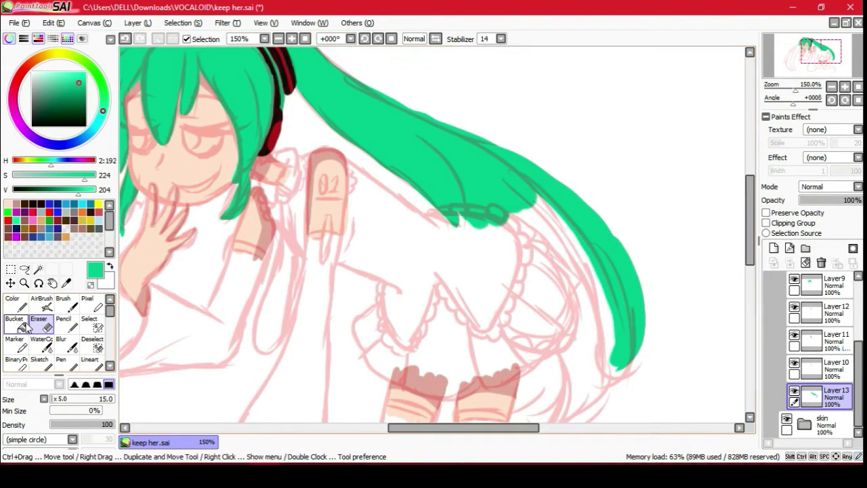
key("e")
Paint the right ponytail's inner lower strands green and fill the area behind the skirt down to the tips.
scroll(583, 305, "down", 3)
scroll(583, 305, "right", 3)
left_click_drag(434, 163, 467, 325)
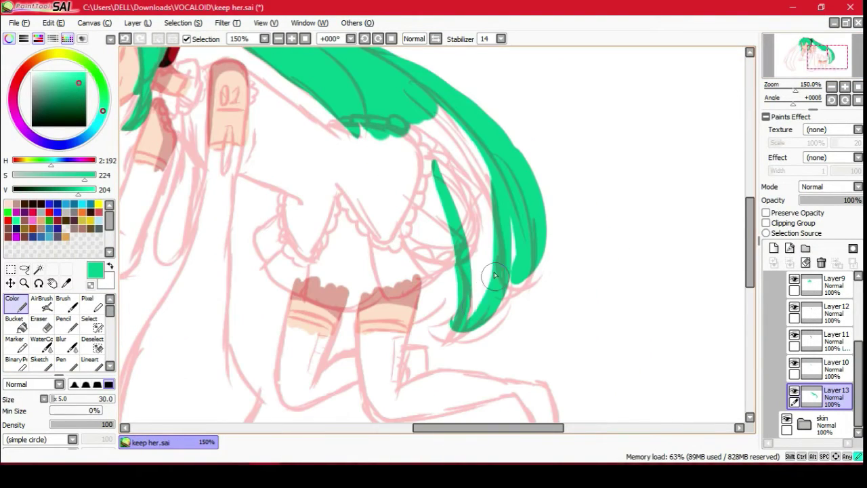
mouse_move(494, 275)
left_mouse_down()
mouse_move(480, 135)
mouse_move(477, 280)
left_mouse_up()
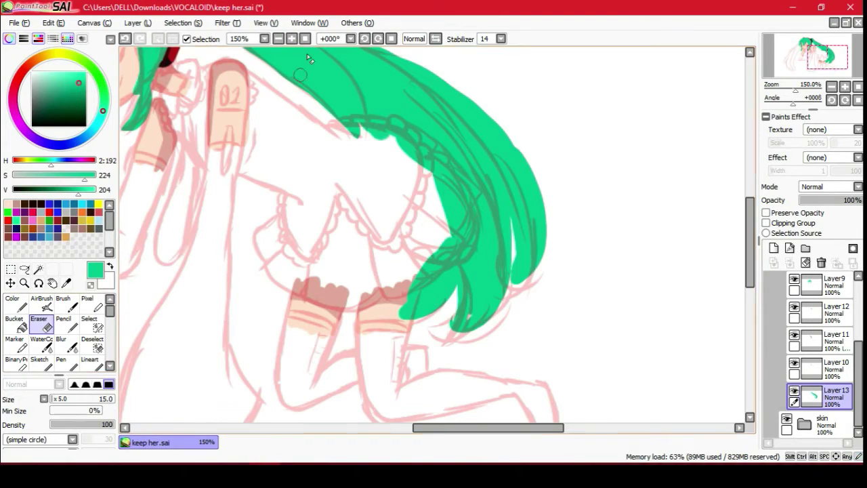
Refine the right ponytail's lower edges and the gap beside its outermost strand with the size 15 eraser and size 25 brush, sketch hidden.
key("ctrl+plus")
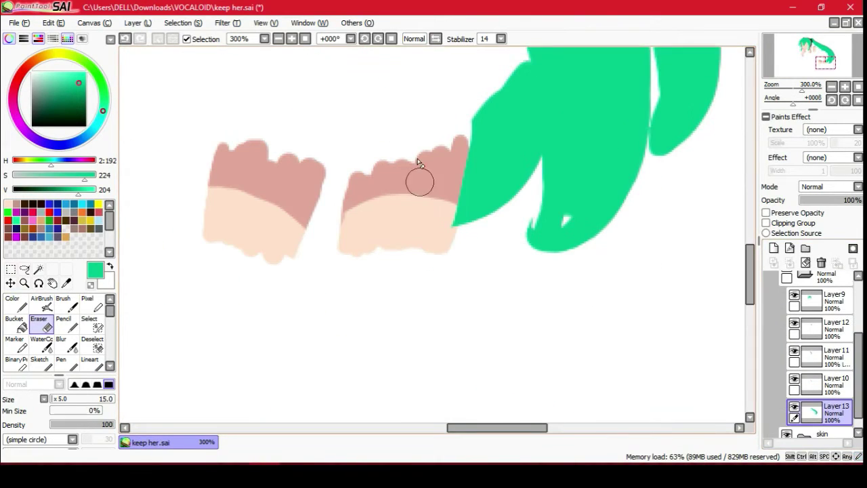
left_click(291, 38)
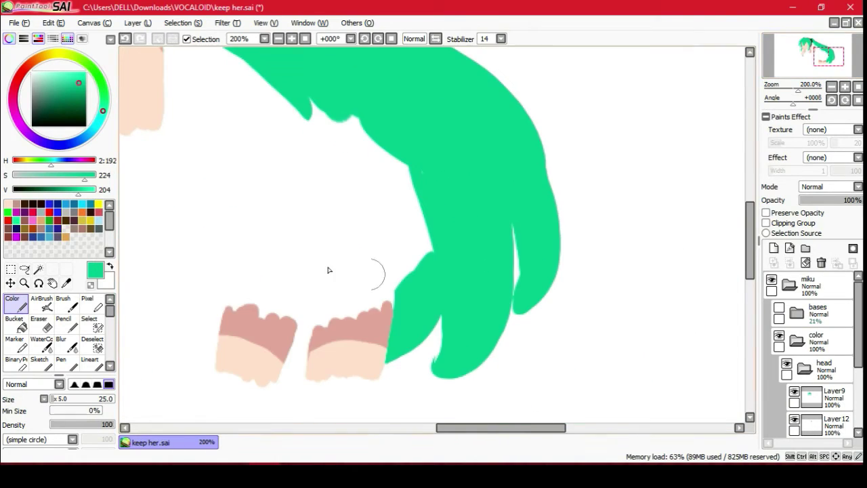
key("e")
scroll(599, 353, "up", 2)
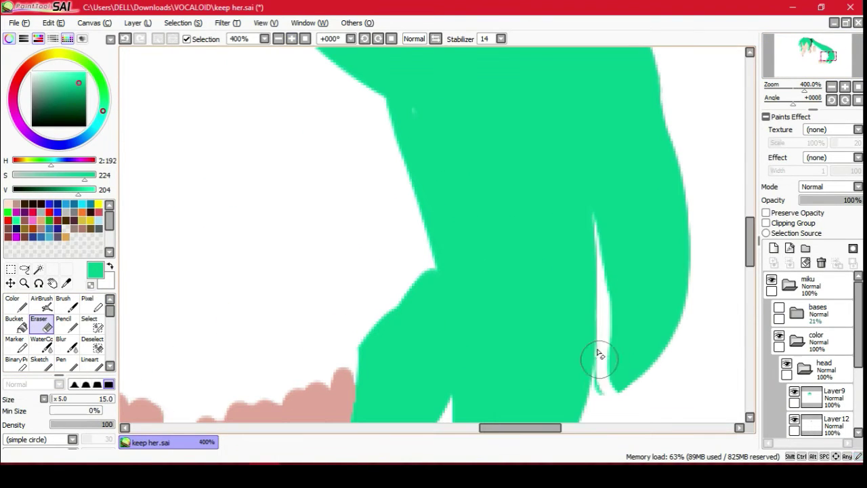
left_click(16, 301)
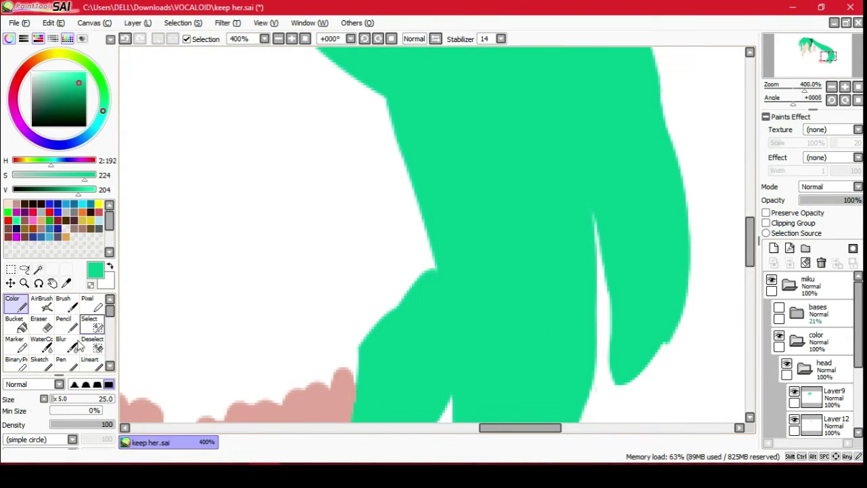
left_click(14, 303)
mouse_move(640, 352)
left_mouse_down()
mouse_move(642, 310)
mouse_move(667, 314)
left_mouse_up()
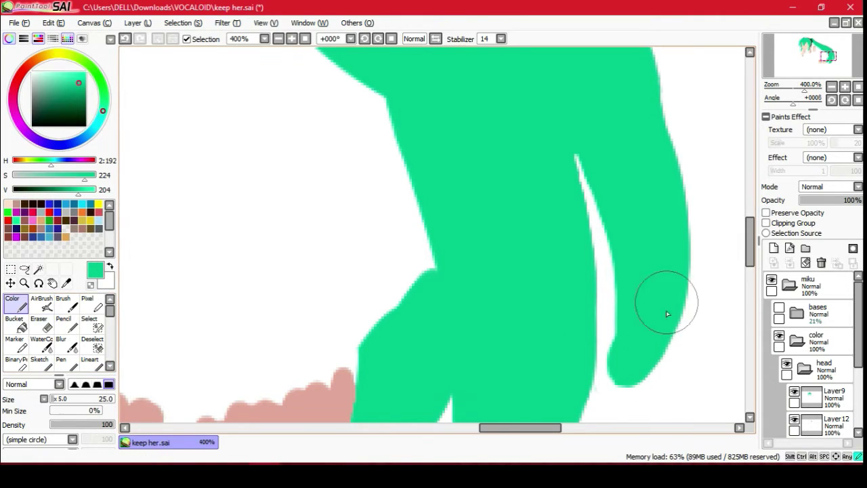
scroll(620, 261, "down", 5)
scroll(541, 200, "up", 3)
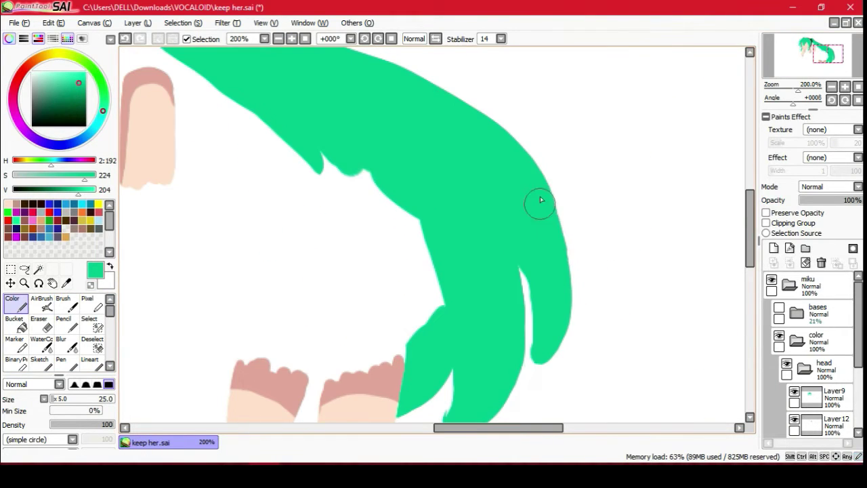
Paint the left ponytail green from the hair tie down its upper outer lock, following the sketch at size 25.
left_click_drag(778, 77, 750, 67)
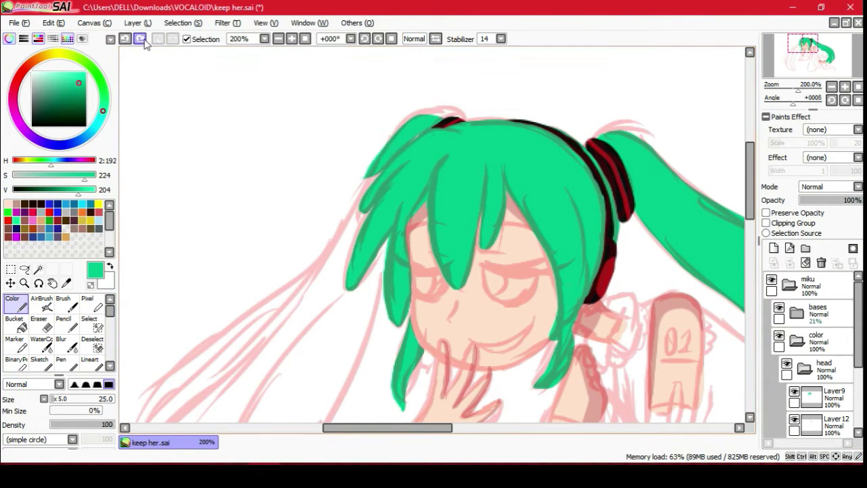
left_click_drag(803, 43, 793, 45)
left_click_drag(513, 117, 261, 417)
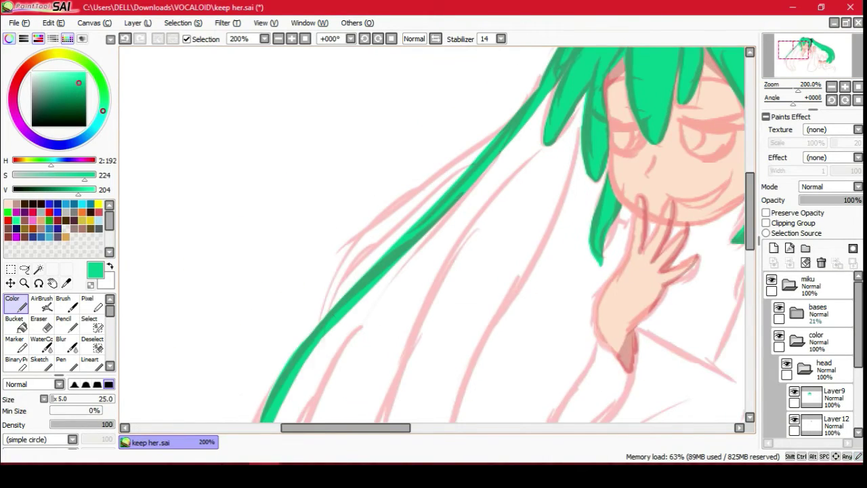
left_click_drag(794, 46, 792, 56)
left_click_drag(337, 278, 316, 377)
left_click(125, 38)
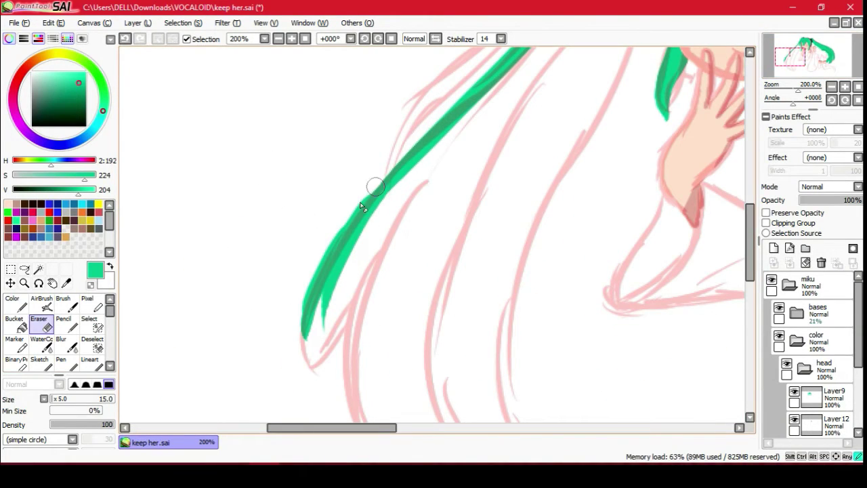
mouse_move(306, 305)
left_mouse_down()
mouse_move(325, 300)
mouse_move(474, 129)
left_mouse_up()
Paint the curved edges of the left ponytail's lower lock green down to its tip, and check the shape with the sketch hidden.
left_click_drag(824, 54, 826, 58)
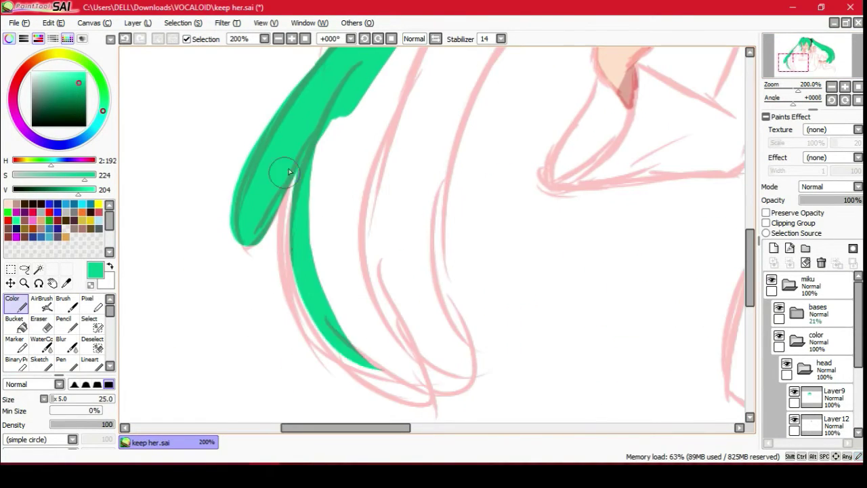
left_click_drag(287, 168, 396, 391)
left_click_drag(363, 224, 430, 403)
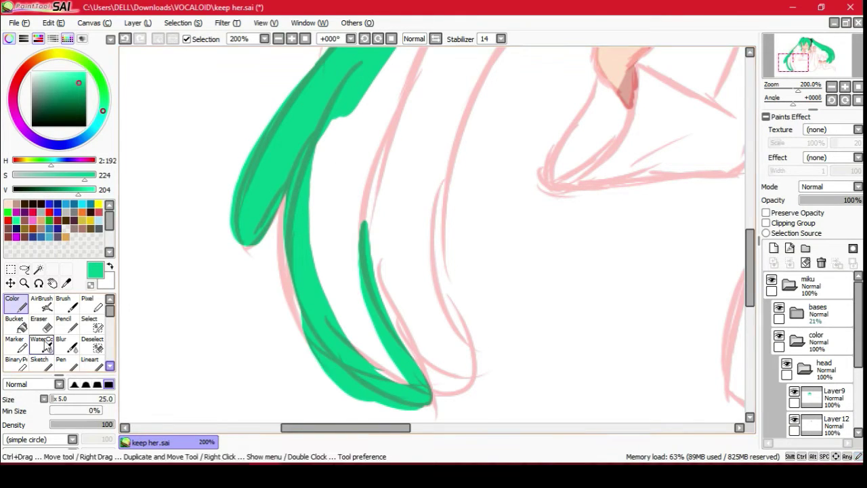
left_click(779, 307)
scroll(317, 323, "up", 1)
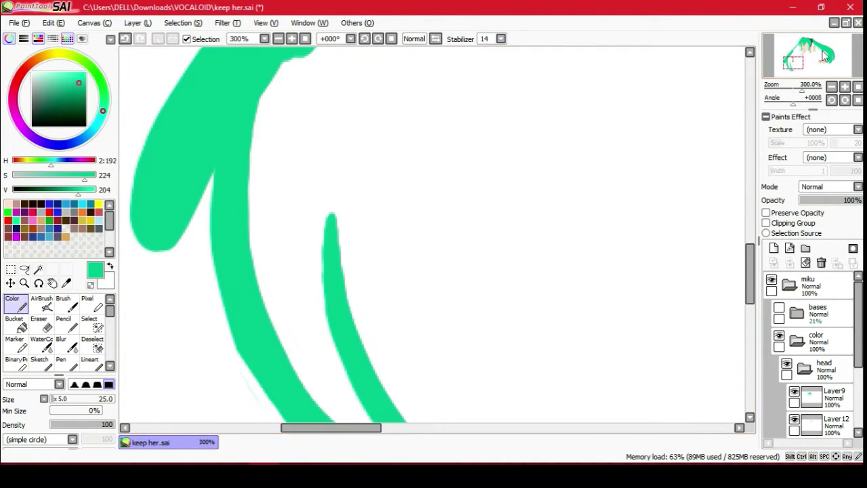
left_click_drag(278, 387, 406, 330)
left_click(780, 307)
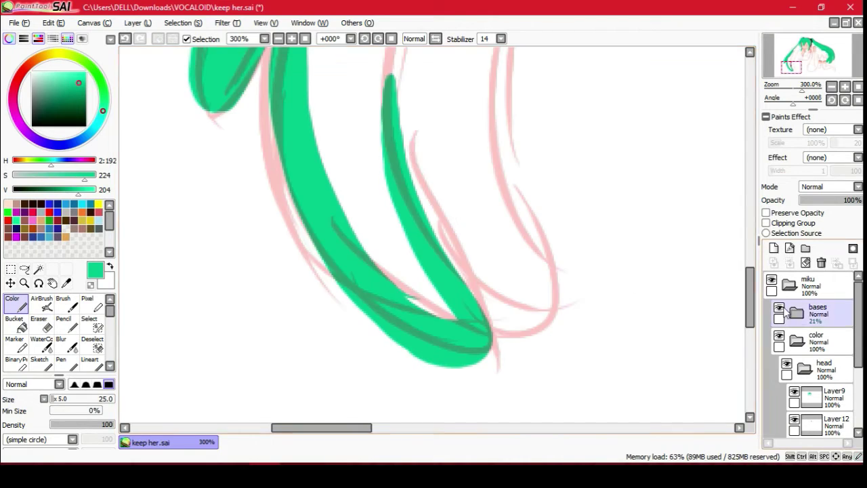
Fill the left ponytail's interior green out to its long inner edge at size 55, checking the silhouette with the sketch hidden.
left_click_drag(792, 66, 801, 54)
mouse_move(670, 100)
left_mouse_down()
mouse_move(379, 406)
mouse_move(542, 400)
mouse_move(527, 359)
mouse_move(385, 247)
left_mouse_up()
scroll(384, 247, "down", 2)
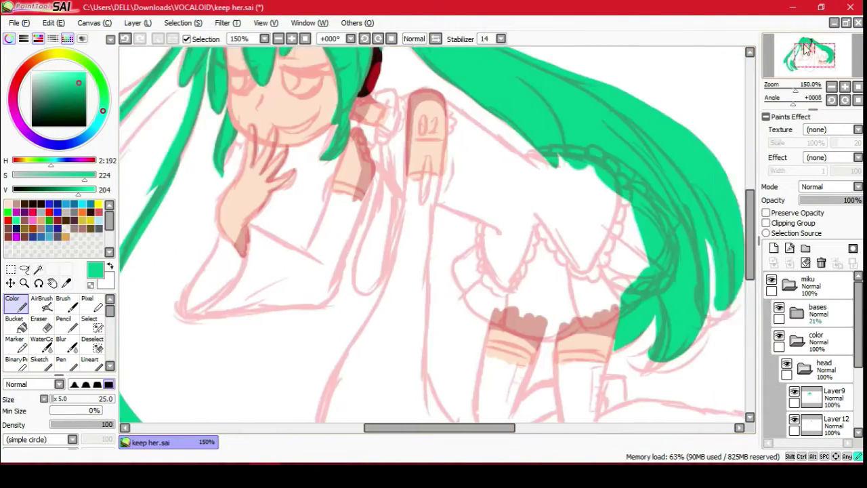
left_click_drag(407, 88, 339, 183)
mouse_move(417, 180)
left_mouse_down()
mouse_move(352, 307)
mouse_move(290, 300)
mouse_move(312, 204)
left_mouse_up()
left_click_drag(312, 407, 386, 343)
left_click_drag(810, 53, 818, 60)
left_click(779, 307)
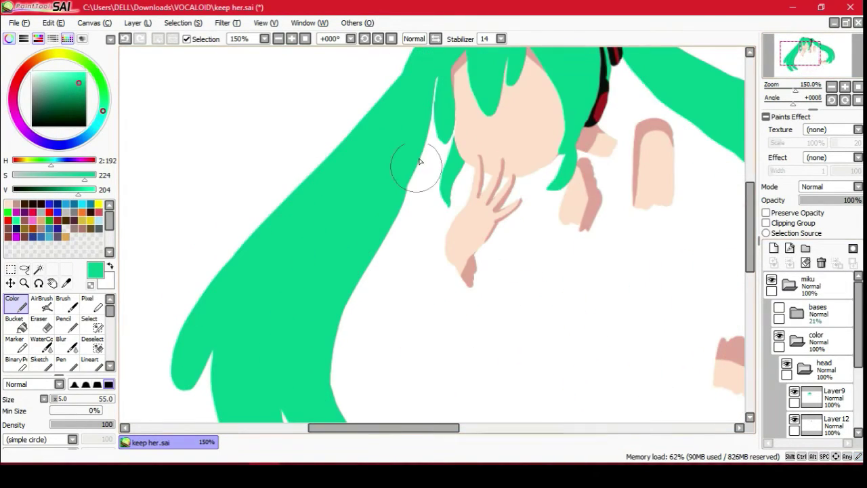
scroll(289, 70, "down", 2)
scroll(289, 70, "up", 2)
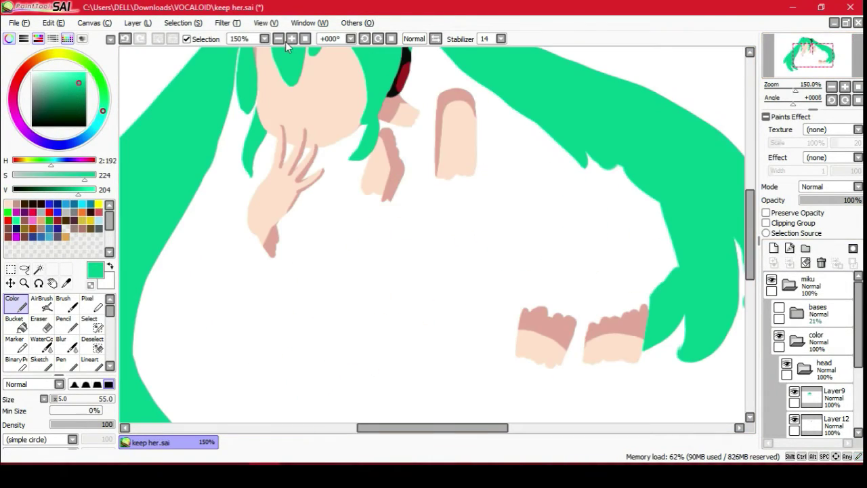
left_click_drag(450, 219, 682, 113)
scroll(801, 436, "down", 2)
scroll(389, 327, "up", 3)
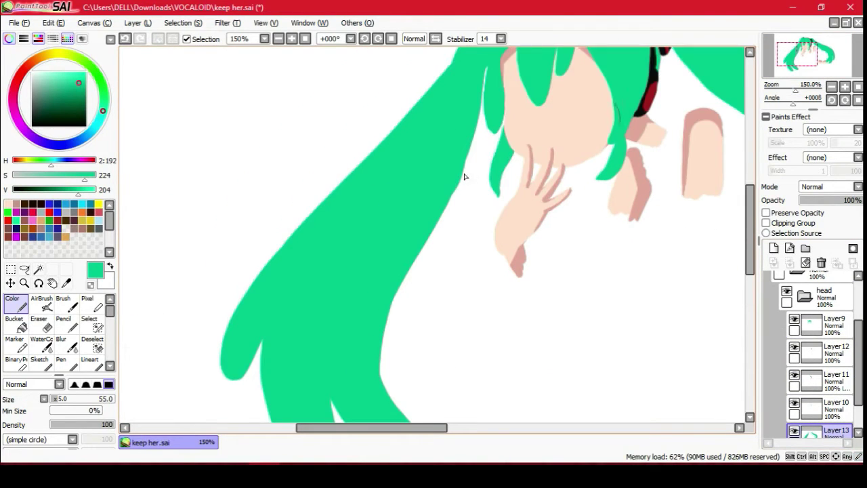
scroll(806, 379, "up", 2)
Paint the thin looping strand on the left ponytail's outer side green at size 40, following the sketch.
left_click(779, 307)
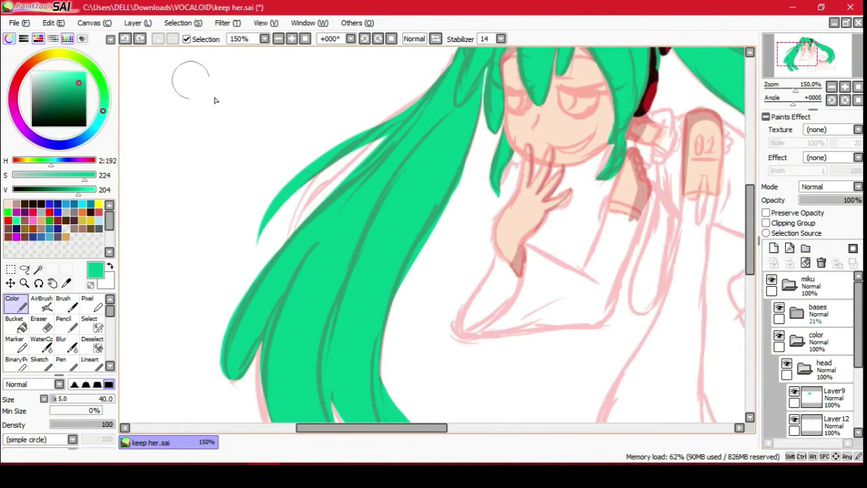
left_click_drag(280, 235, 113, 355)
scroll(515, 161, "down", 2)
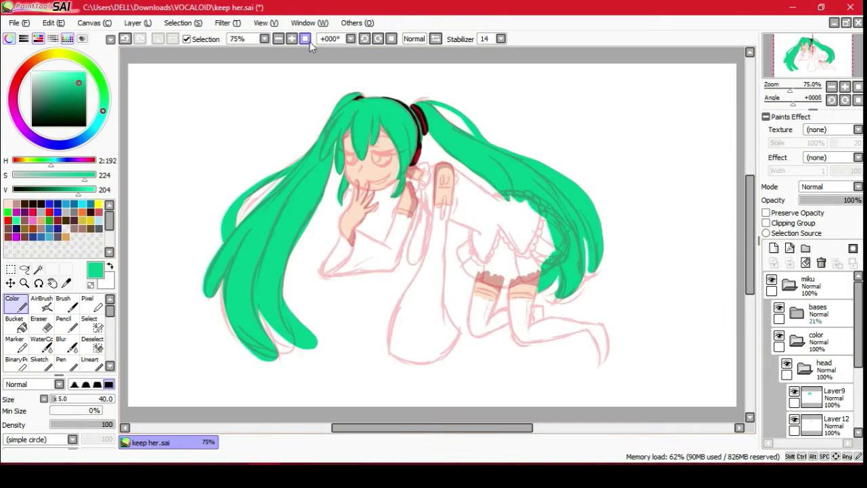
Clean up the left ponytail's edges with the eraser and brush, comparing the shape with the sketch hidden and shown.
left_click(780, 309)
scroll(326, 84, "up", 3)
mouse_move(383, 369)
left_mouse_down()
mouse_move(383, 293)
mouse_move(403, 328)
left_mouse_up()
key("e")
left_click(12, 299)
scroll(292, 43, "down", 3)
scroll(407, 204, "up", 1)
left_click(779, 309)
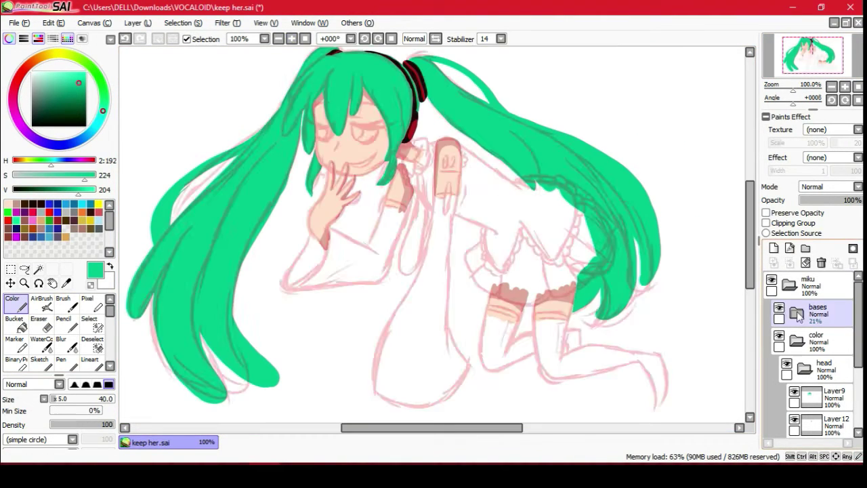
left_click(779, 308)
left_click(779, 308)
Add a clipping layer above the bangs layer Layer9, with the ponytails layer hidden.
left_click(766, 223)
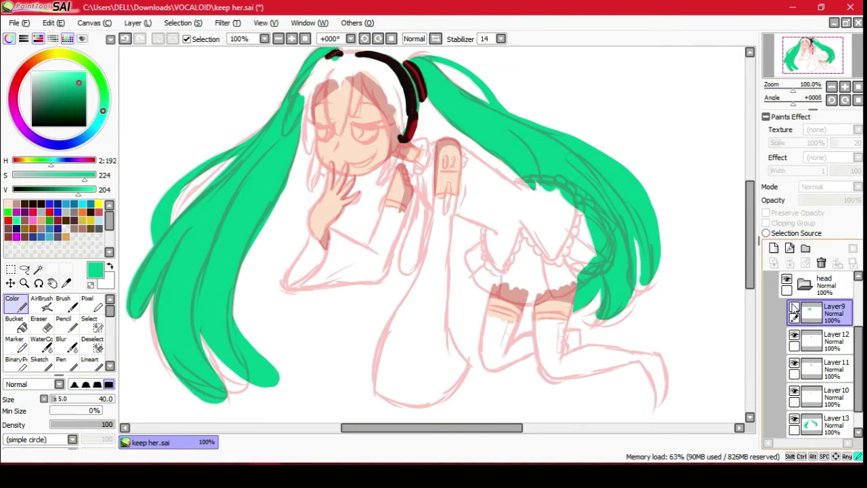
scroll(820, 339, "up", 3)
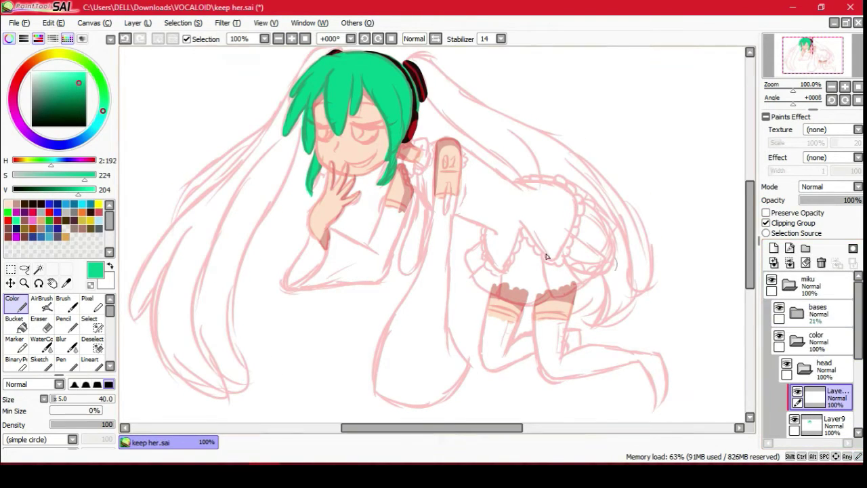
scroll(816, 58, "up", 2)
left_click_drag(815, 58, 812, 54)
left_click(65, 212)
left_click_drag(433, 284, 420, 177)
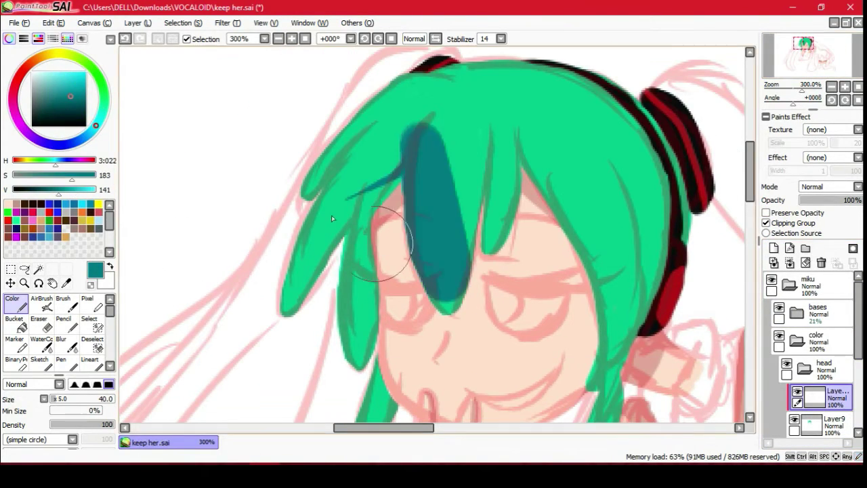
key("ctrl+z")
mouse_move(444, 302)
left_mouse_down()
mouse_move(483, 117)
mouse_move(473, 269)
left_mouse_up()
key("ctrl+z")
Shade the central bang's right edge dark green at size 25 with the sketch hidden, trimming the shadow with the size 15 eraser.
key("bracketleft")
key("bracketleft")
key("bracketleft")
left_click(779, 308)
key("ctrl+z")
left_click_drag(515, 130, 528, 181)
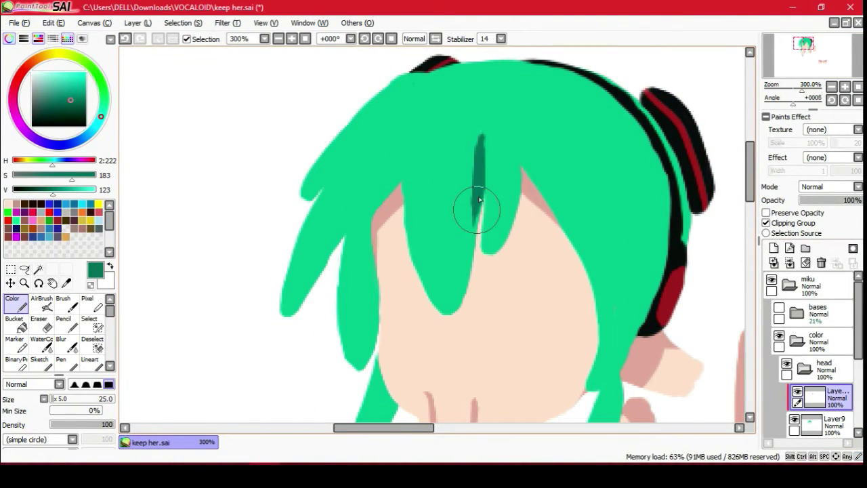
left_click_drag(479, 200, 449, 303)
key("e")
left_click_drag(473, 142, 464, 211)
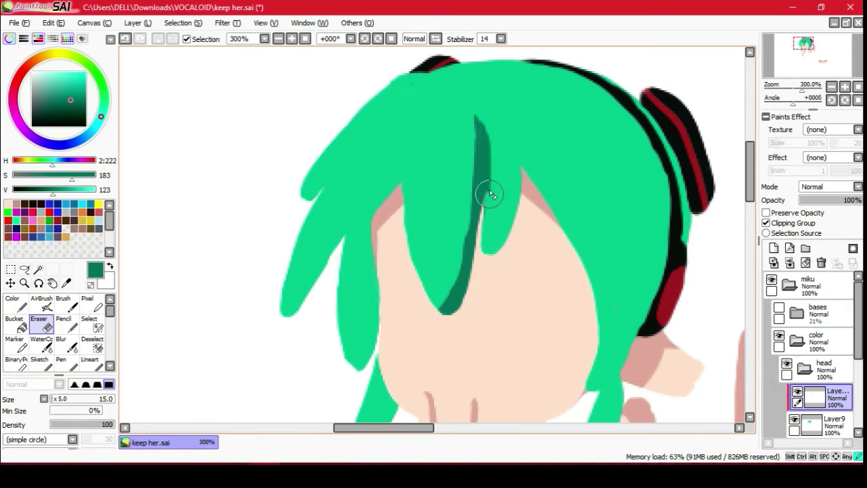
key("b")
left_click_drag(474, 160, 450, 261)
key("e")
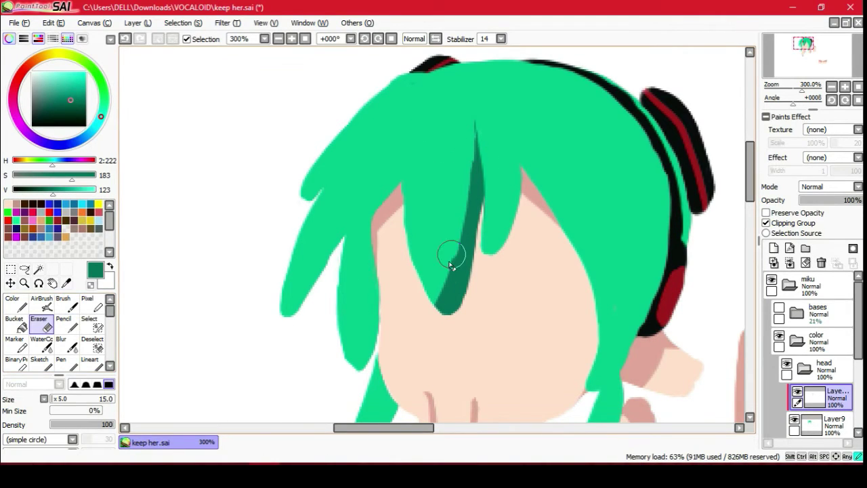
Shade the tips of the central bang and the small bang beside it, and the face-side edge of the right bang.
key("b")
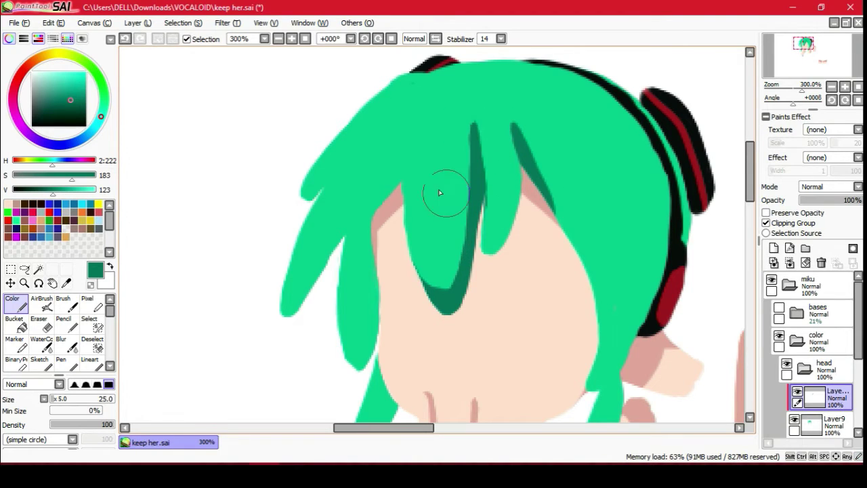
left_click_drag(439, 193, 379, 169)
left_click_drag(377, 199, 306, 170)
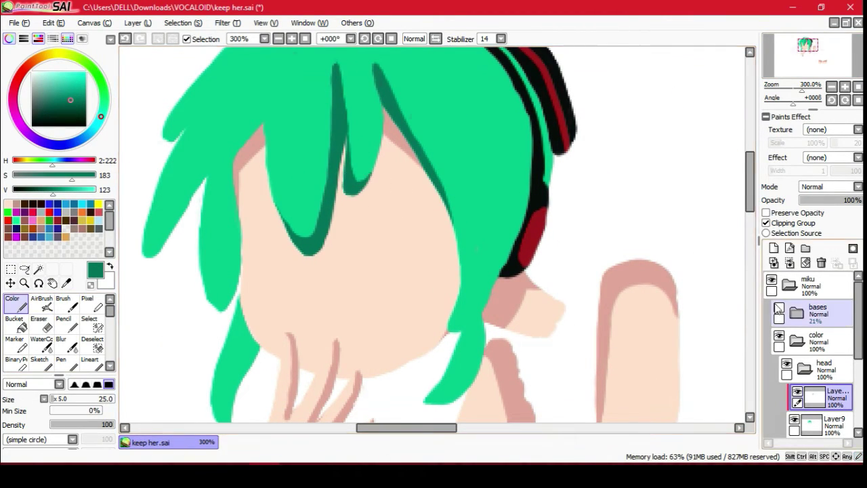
Paint a curved dark green shadow through the right side hair beside the headset down to its lower tip.
left_click(779, 309)
mouse_move(470, 101)
left_mouse_down()
mouse_move(488, 302)
mouse_move(452, 327)
left_mouse_up()
left_click(779, 308)
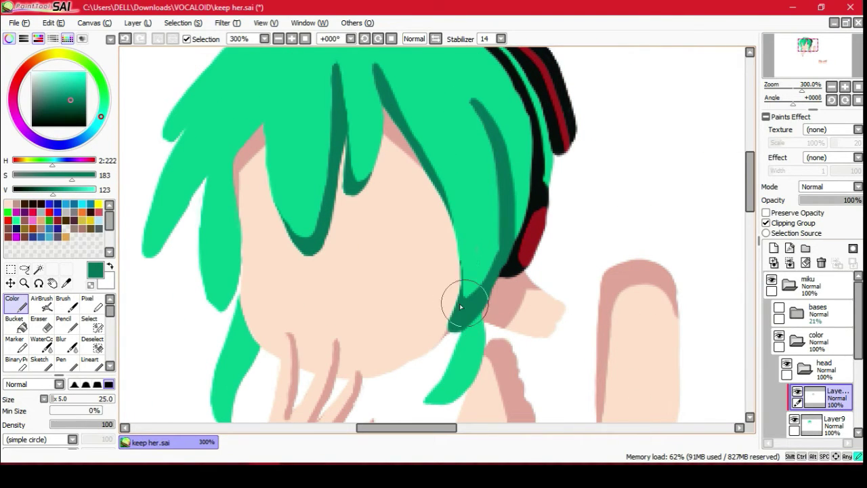
left_click_drag(454, 288, 536, 308)
Fill the left side lock behind the bangs dark green and shade the undersides of the two left bangs.
left_click_drag(319, 162, 314, 197)
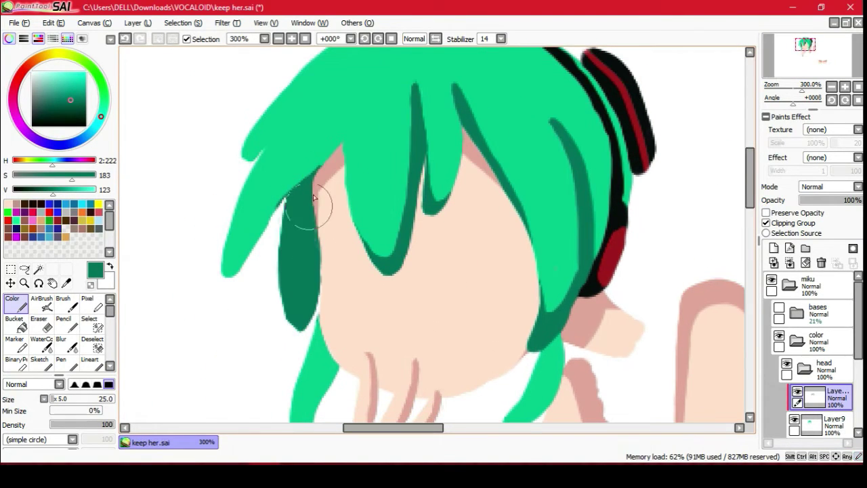
left_click_drag(334, 151, 227, 271)
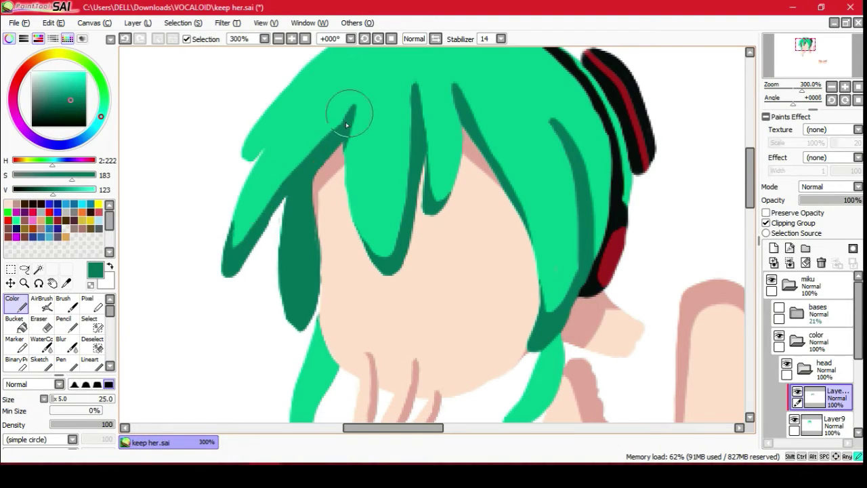
left_click_drag(321, 77, 340, 135)
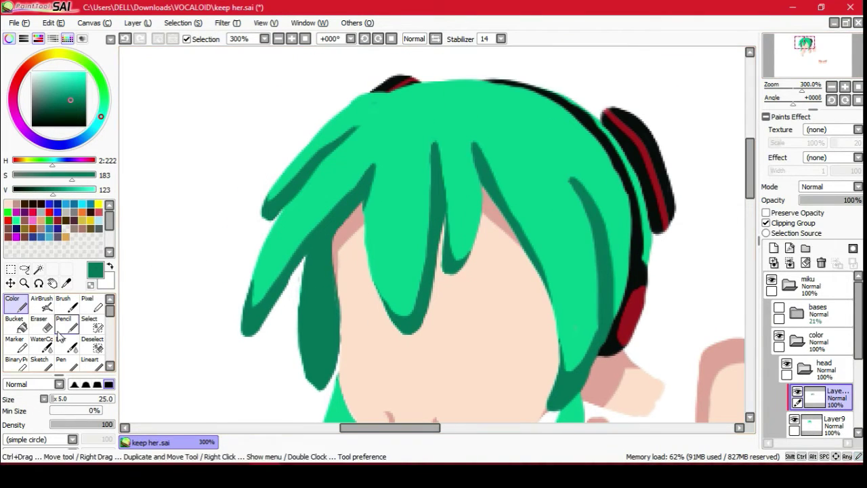
left_click(39, 322)
key("e")
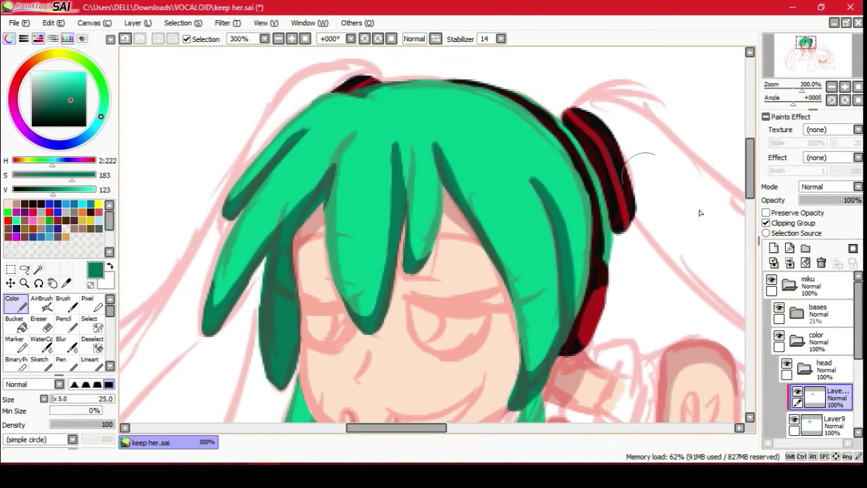
Shade the upper parts and tips of the two thin strands hanging beside the chin dark green.
left_click(779, 307)
scroll(362, 99, "down", 2)
scroll(264, 219, "up", 3)
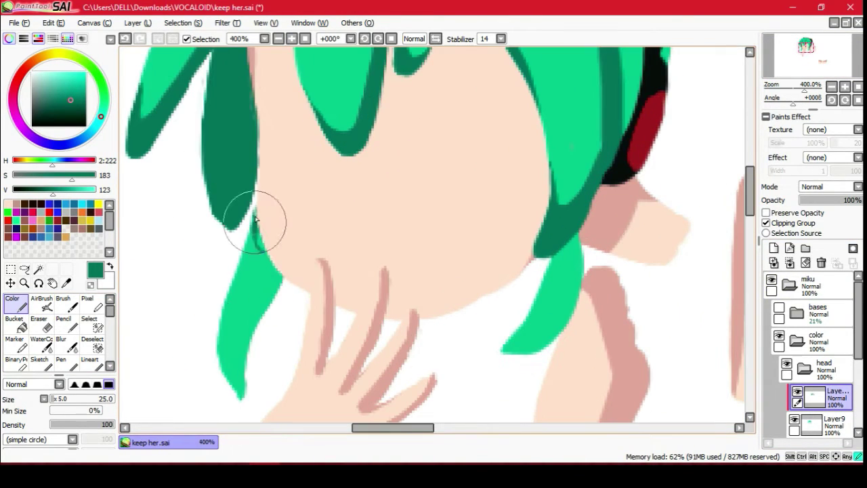
left_click_drag(548, 278, 499, 333)
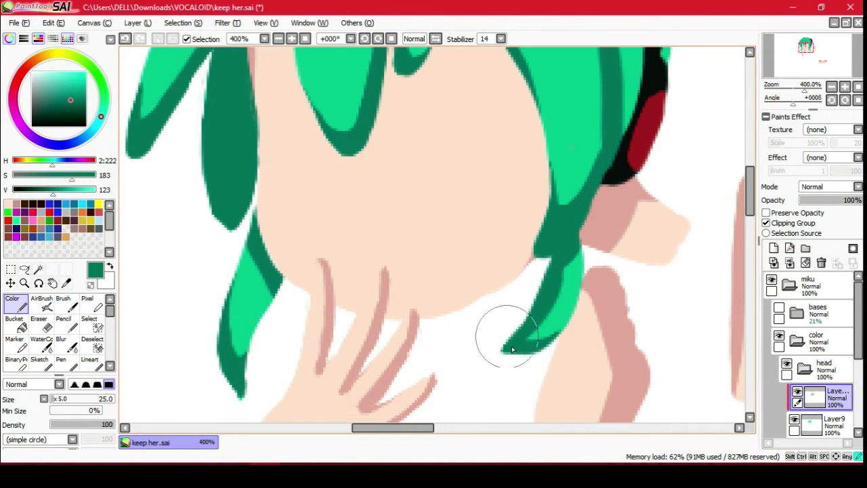
Add a thin dark green shadow along the crown between the left hair tie and the headband, refining it with the eraser.
scroll(281, 380, "down", 3)
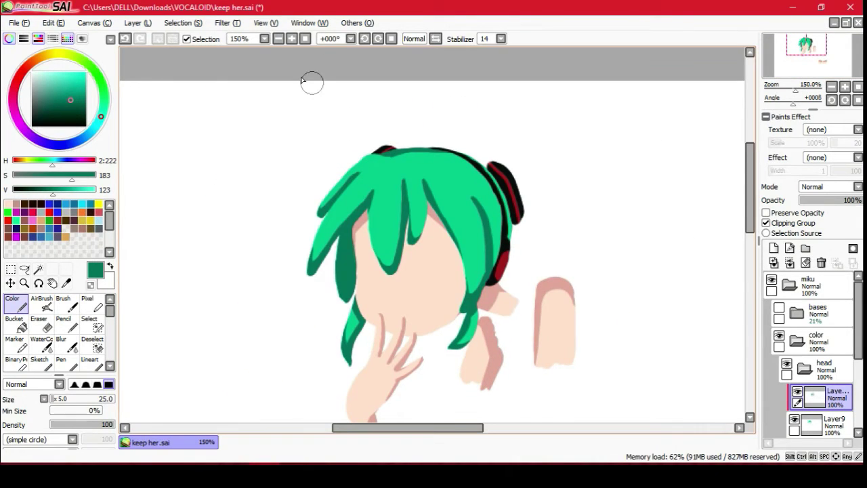
scroll(309, 291, "up", 2)
key("e")
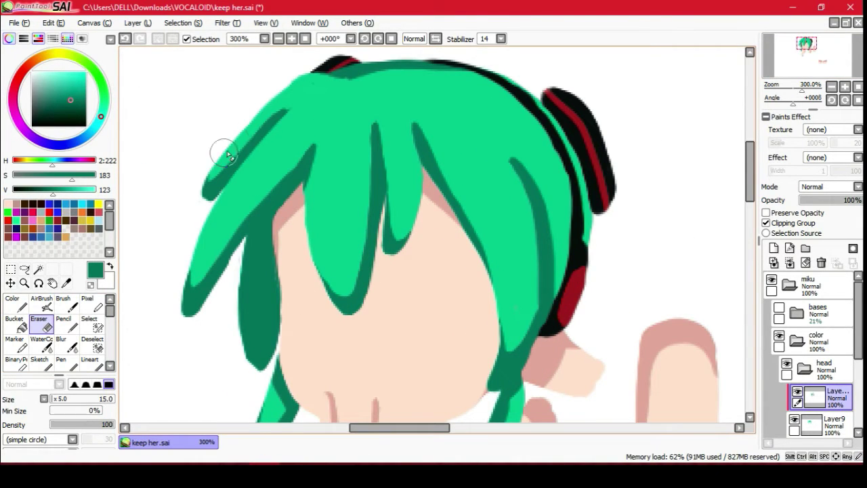
key("b")
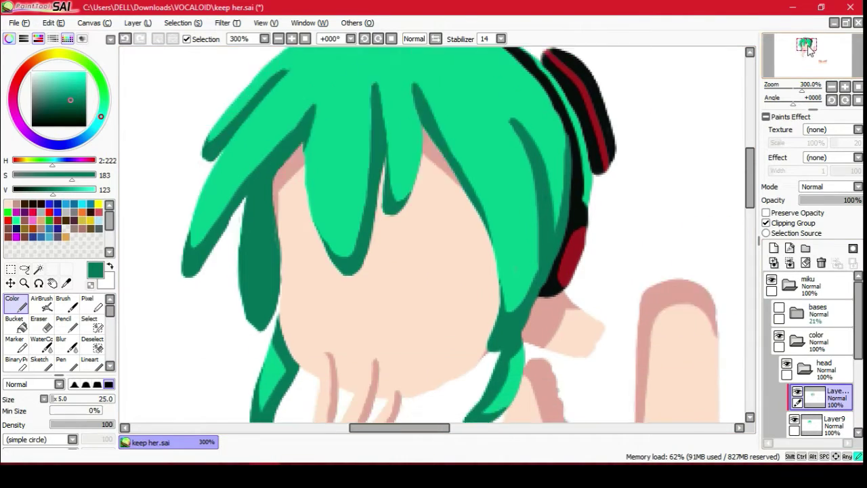
Add clipping layers above Layer10 and the ponytails layer Layer13, and make the ponytails visible again.
left_click(779, 307)
scroll(813, 352, "down", 2)
left_click(817, 414)
scroll(806, 391, "down", 2)
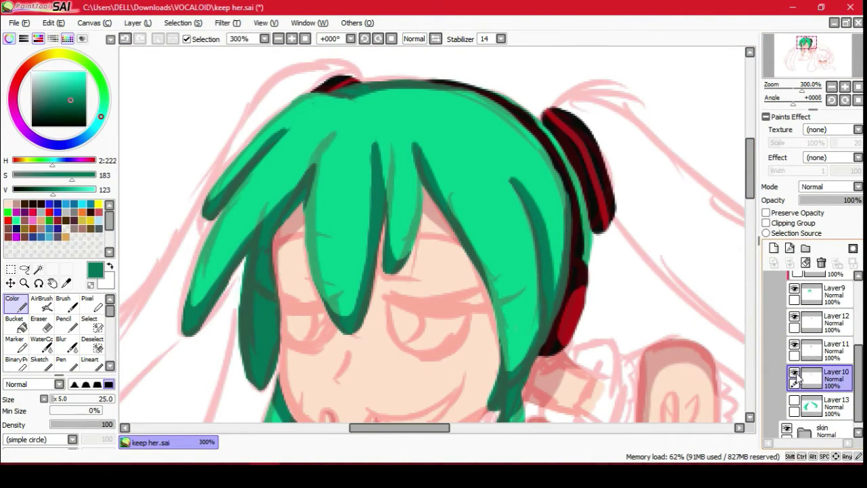
left_click(809, 376)
scroll(857, 371, "down", 1)
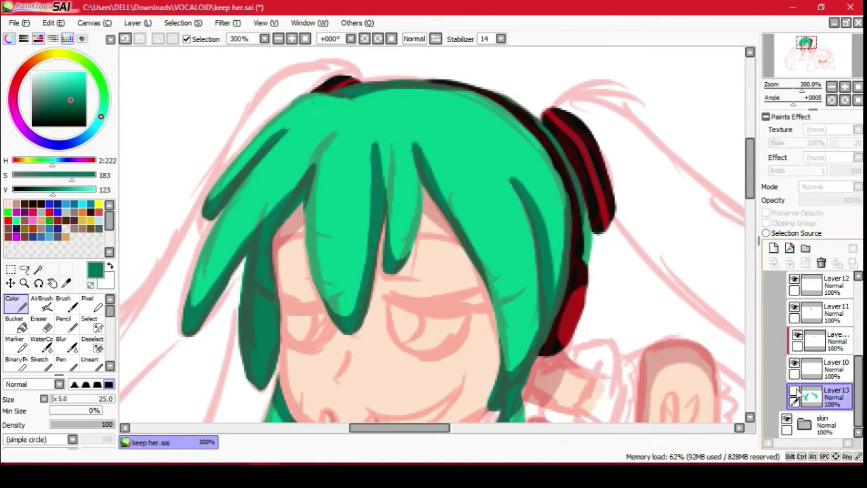
key("ctrl+minus")
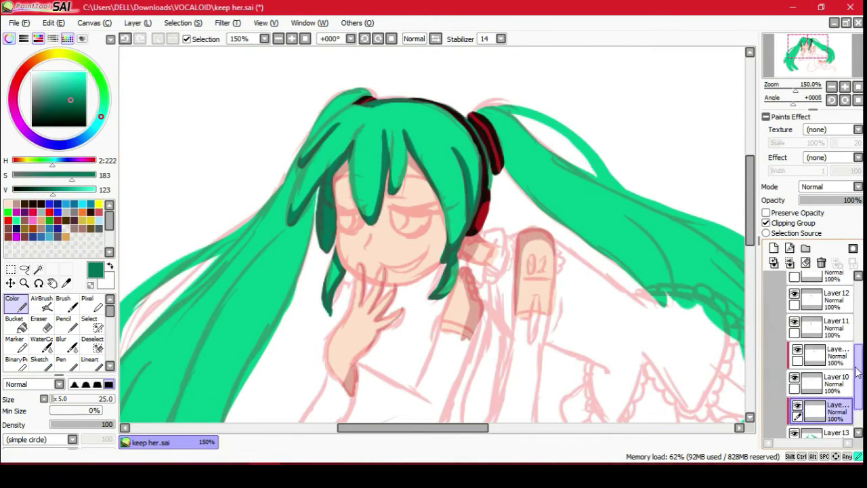
Shade the left ponytail's top around the hair tie, beneath the left bangs and behind the side lock, with the sketch hidden.
scroll(813, 353, "up", 2)
left_click(784, 319)
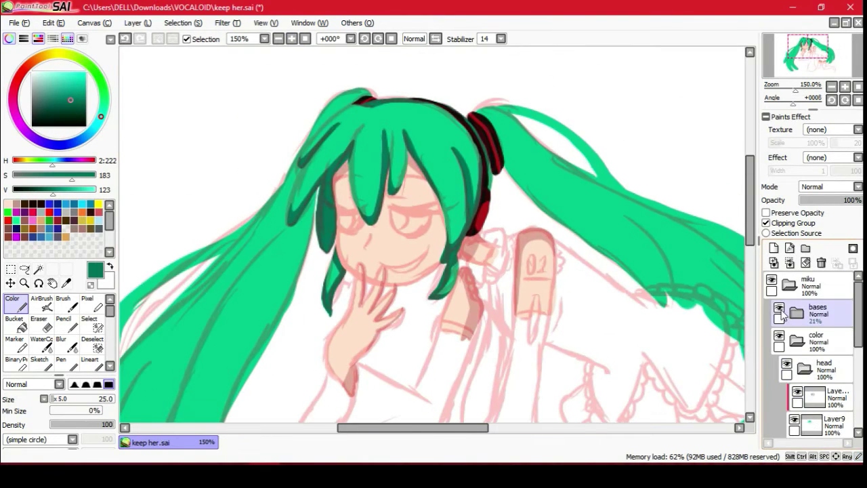
scroll(813, 353, "down", 2)
key("ctrl+plus")
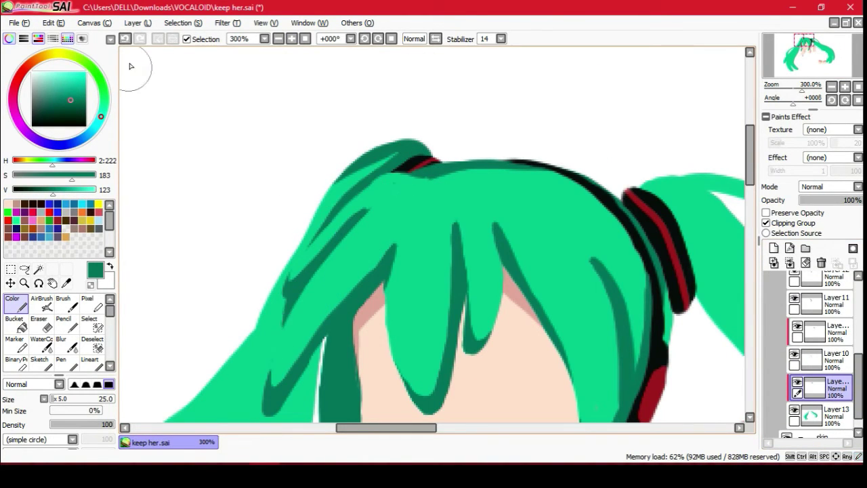
scroll(338, 332, "down", 3)
key("ctrl+minus")
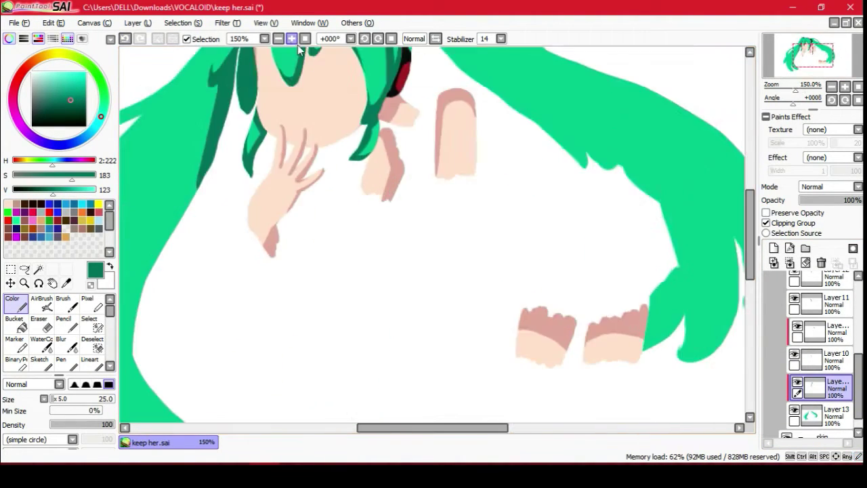
Shade the left ponytail's inner edge, the split between its lower locks and both lock tips, tidying with the size 15 eraser.
key("ctrl+plus")
scroll(333, 286, "down", 3)
left_click_drag(393, 216, 478, 335)
mouse_move(314, 177)
left_mouse_down()
mouse_move(417, 330)
mouse_move(343, 366)
mouse_move(313, 194)
mouse_move(353, 359)
left_mouse_up()
key("ctrl+z")
left_click_drag(271, 308, 369, 369)
key("e")
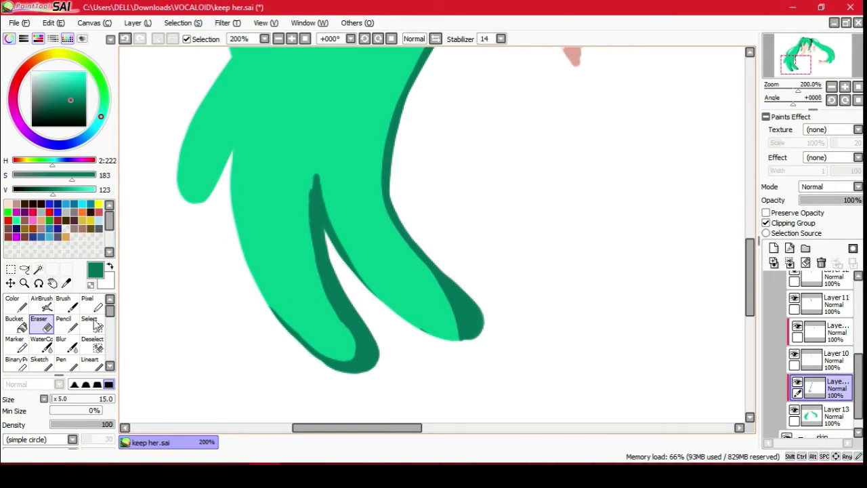
left_click_drag(485, 334, 539, 346)
Shade the left ponytail's short outer lock and both ends of its looping strand dark green at size 25.
scroll(248, 188, "up", 3)
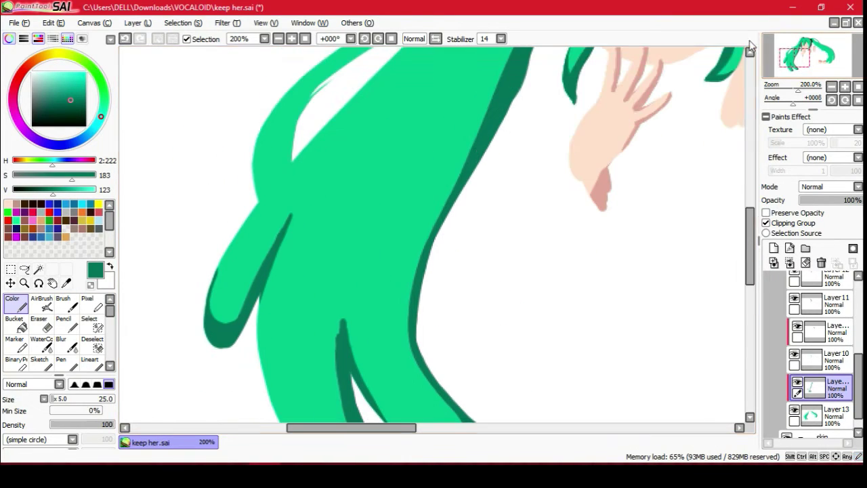
scroll(271, 305, "up", 2)
left_click_drag(281, 281, 322, 220)
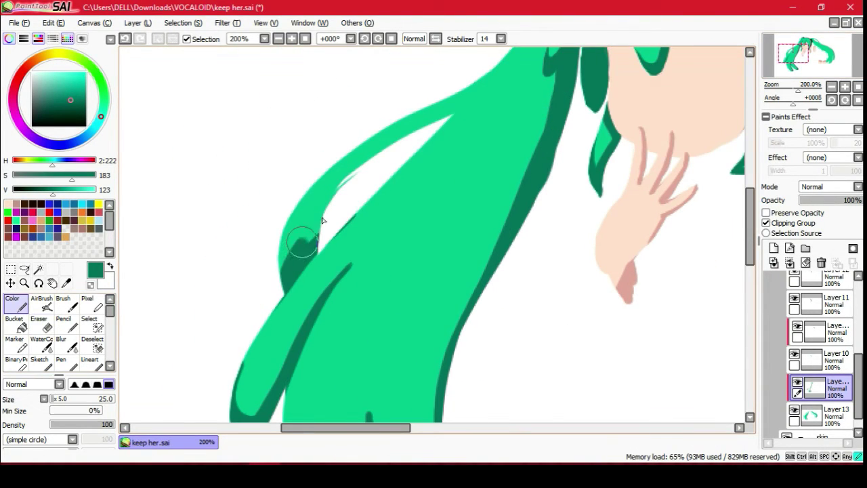
scroll(380, 183, "up", 3)
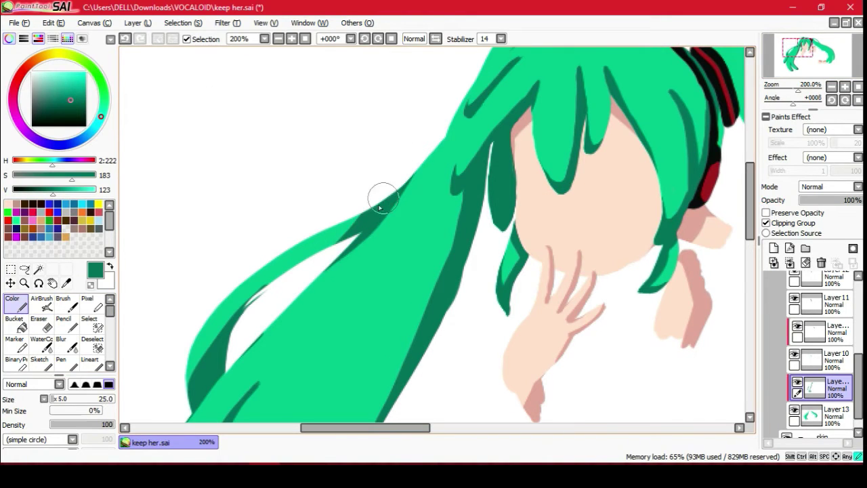
Touch up the left ponytail's dark green shading where the looping strand joins it and along the lower lock splits.
key("e")
scroll(808, 60, "down", 3)
scroll(808, 60, "up", 2)
scroll(808, 59, "up", 1)
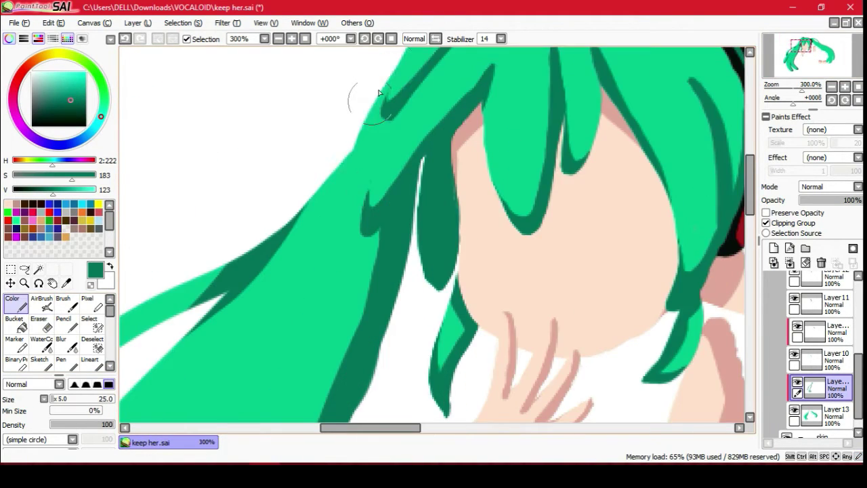
scroll(808, 60, "down", 3)
scroll(297, 346, "up", 3)
key("b")
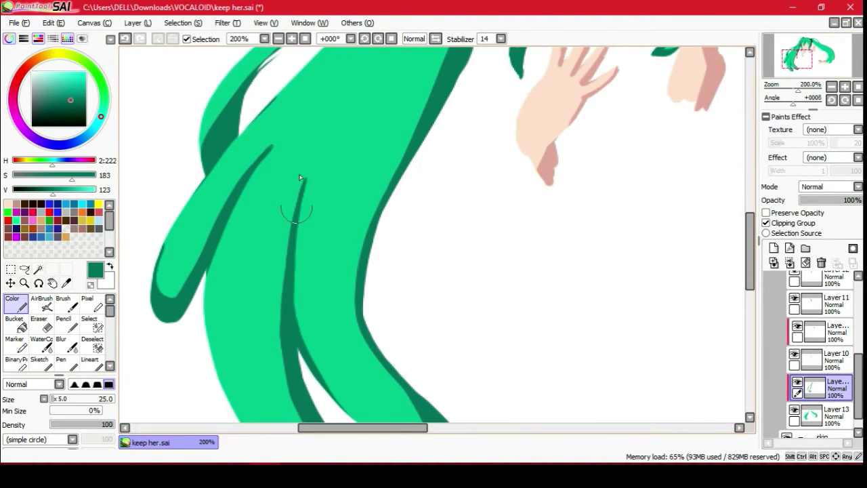
scroll(675, 257, "down", 3)
scroll(424, 174, "up", 2)
scroll(504, 148, "up", 1)
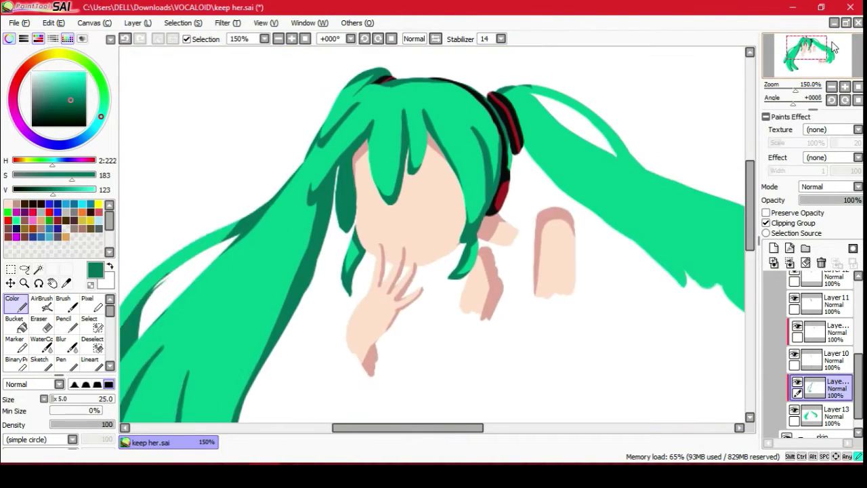
Shade the right ponytail below the hair tie, along its lower edge, on the looping strand and in a long central streak at size 25.
left_click_drag(461, 169, 594, 263)
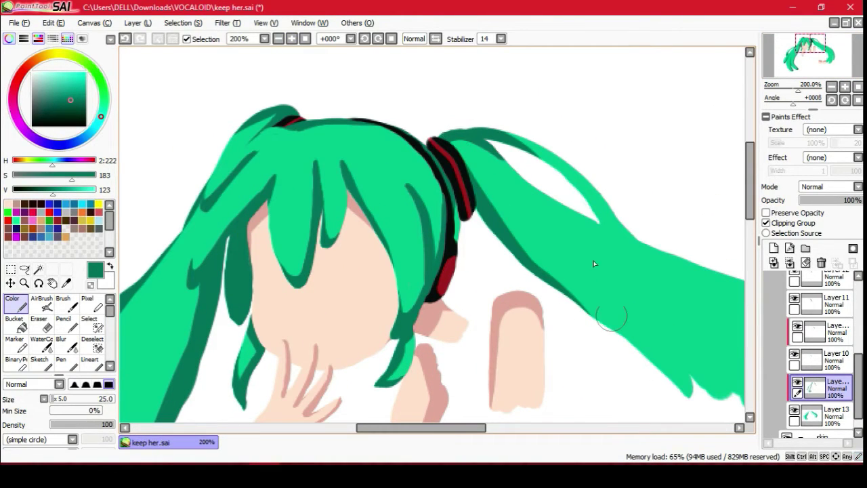
key("e")
left_click_drag(680, 257, 515, 227)
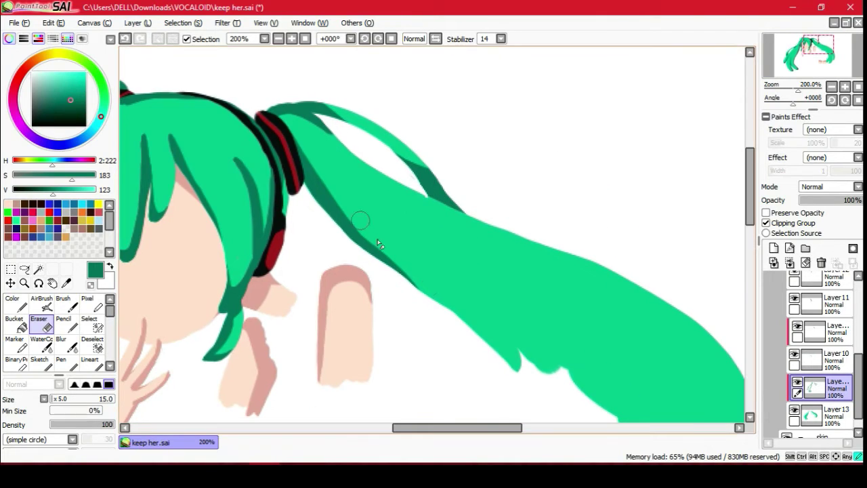
left_click(12, 302)
left_click(279, 39)
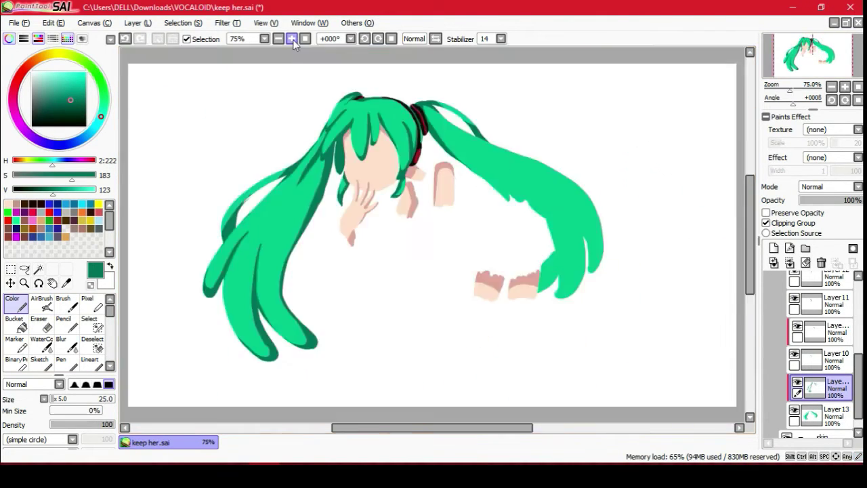
left_click(293, 39)
left_click_drag(355, 130, 595, 262)
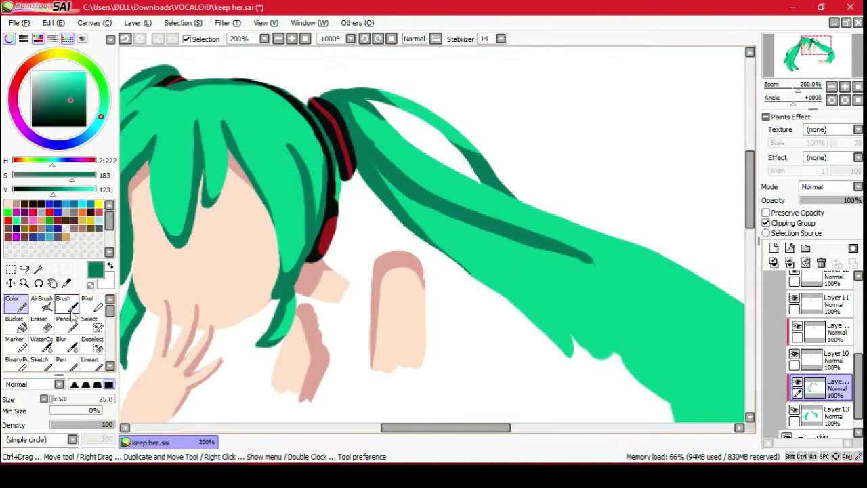
Fill the underside and curled lower half of the right ponytail with dark green shadow at size 60.
key("e")
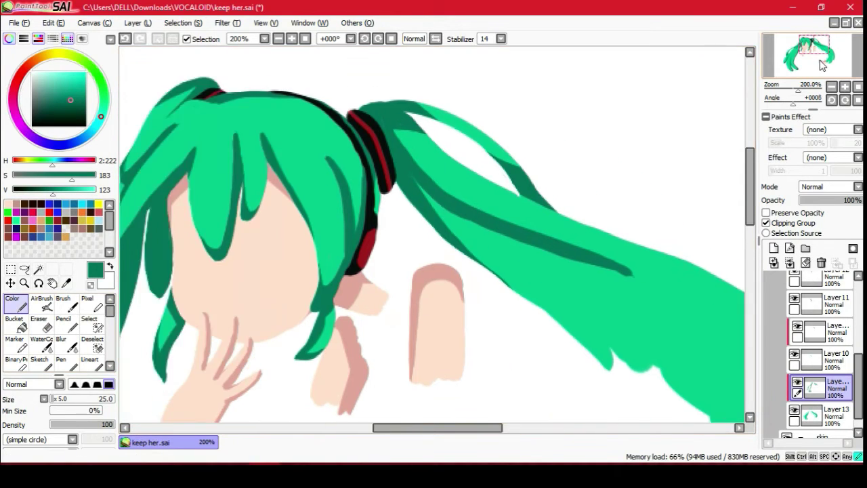
mouse_move(513, 283)
left_mouse_down()
mouse_move(424, 199)
mouse_move(677, 318)
mouse_move(646, 273)
left_mouse_up()
left_click_drag(678, 332, 567, 386)
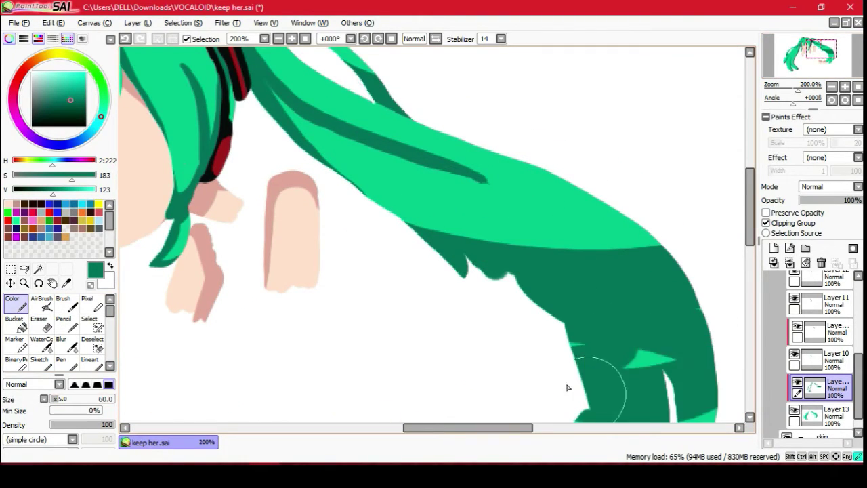
Check the ponytail shading against the sketch, and hide the sketch again.
scroll(610, 353, "down", 2)
mouse_move(859, 400)
left_mouse_down()
mouse_move(860, 364)
mouse_move(860, 394)
left_mouse_up()
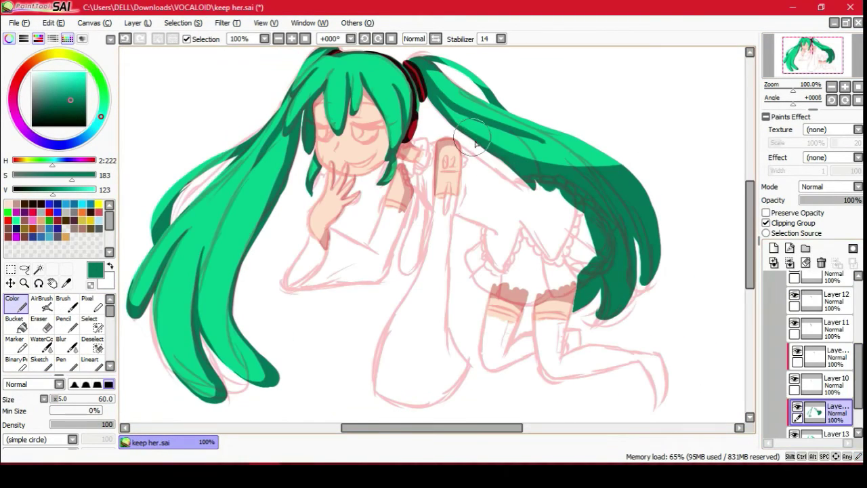
scroll(819, 352, "down", 2)
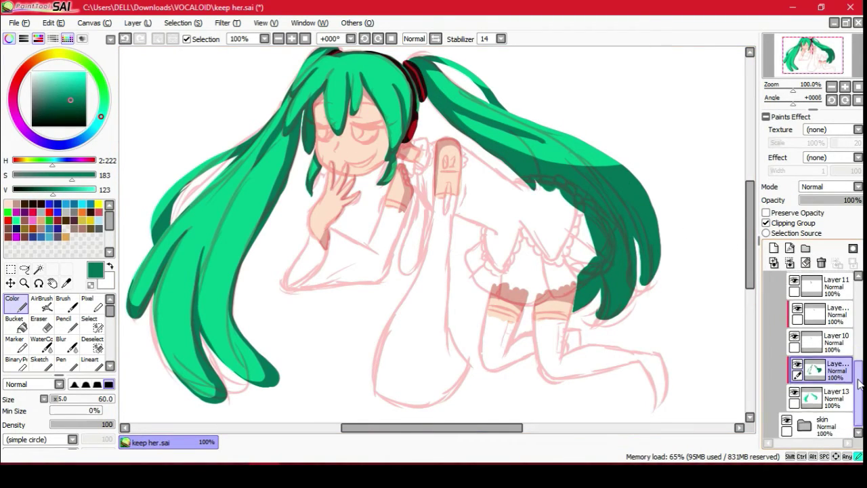
scroll(271, 203, "up", 1)
mouse_move(163, 244)
left_mouse_down()
mouse_move(179, 192)
mouse_move(145, 236)
mouse_move(223, 247)
left_mouse_up()
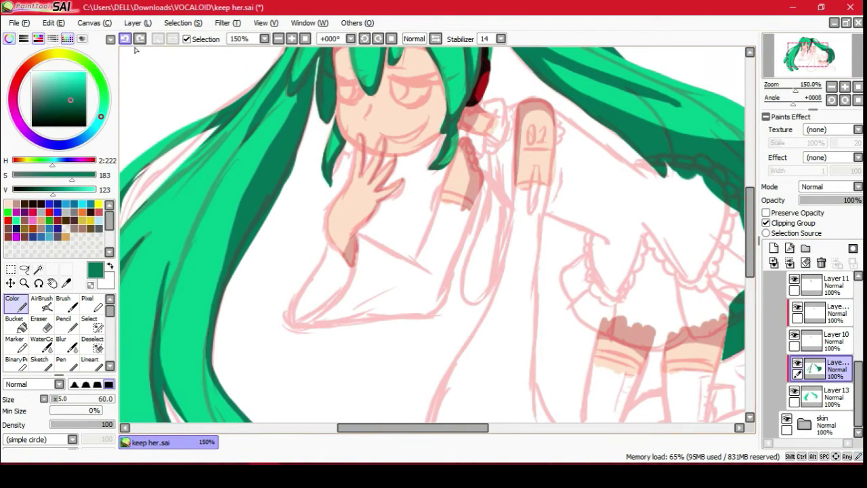
scroll(820, 339, "up", 3)
left_click(796, 312)
left_click(832, 87)
scroll(820, 339, "down", 3)
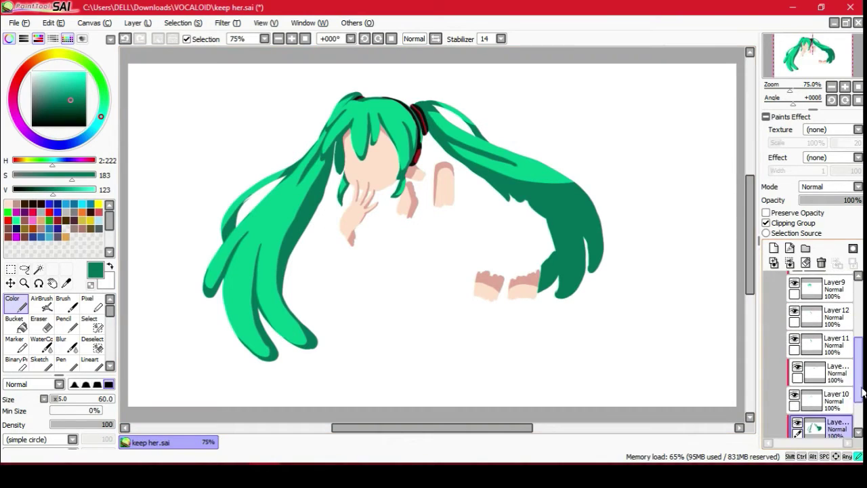
Add a Luminosity layer above the bangs' clipping layer in the head folder and choose a light yellow-green.
scroll(820, 339, "up", 4)
left_click(827, 332)
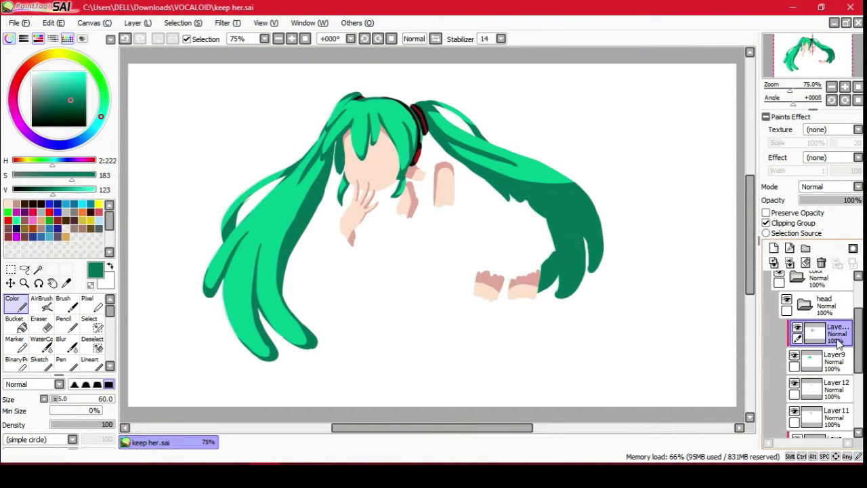
left_click(831, 186)
left_click(826, 236)
key("ctrl+plus")
left_click(55, 72)
Paint short highlight strokes across the bangs and the upper part of the right ponytail at size 20.
key("ctrl+plus")
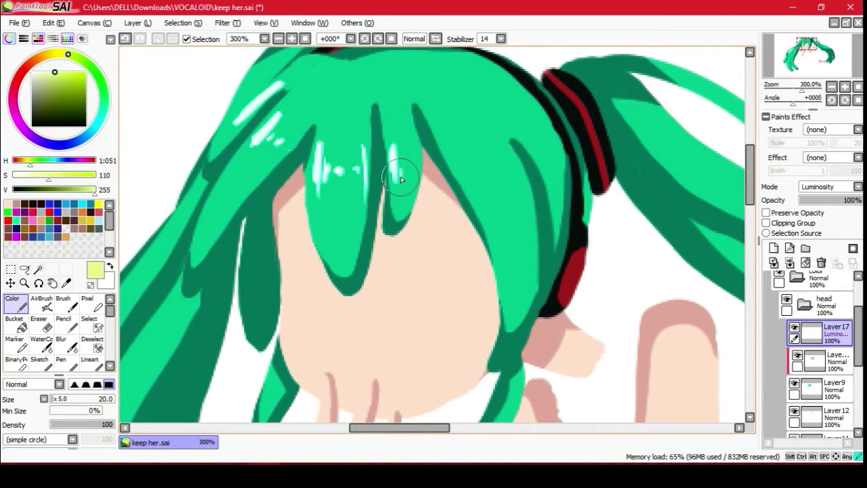
scroll(301, 98, "down", 2)
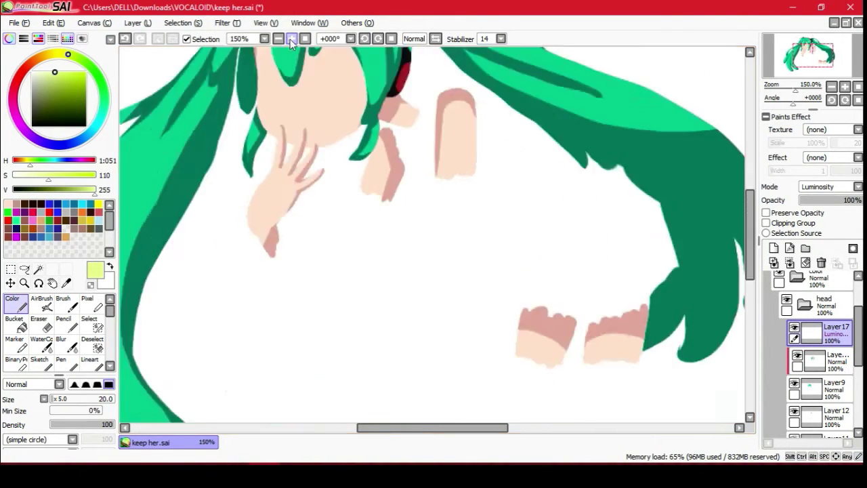
scroll(664, 290, "up", 1)
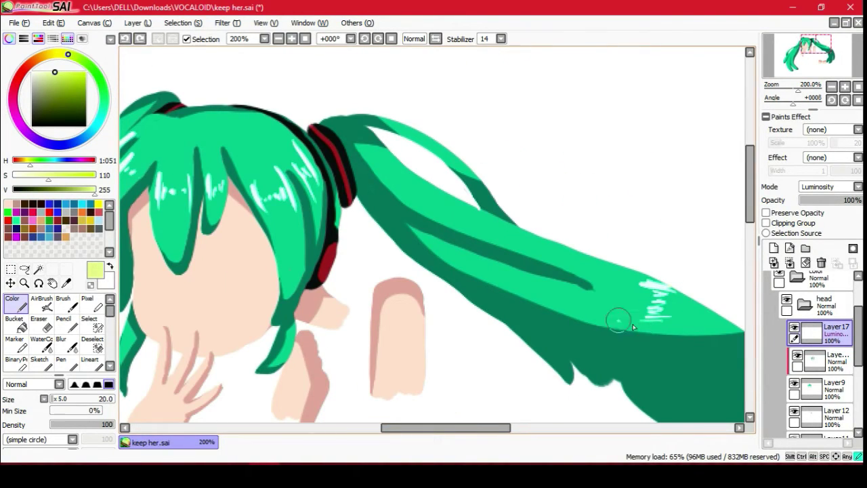
left_click_drag(609, 203, 502, 310)
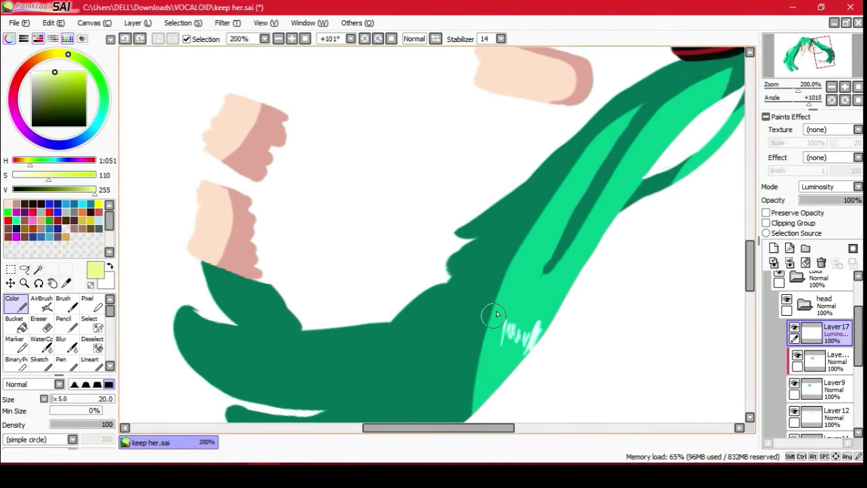
key("Home")
Paint short highlight strokes across the middle of the left ponytail and its looping strand.
scroll(360, 184, "down", 1)
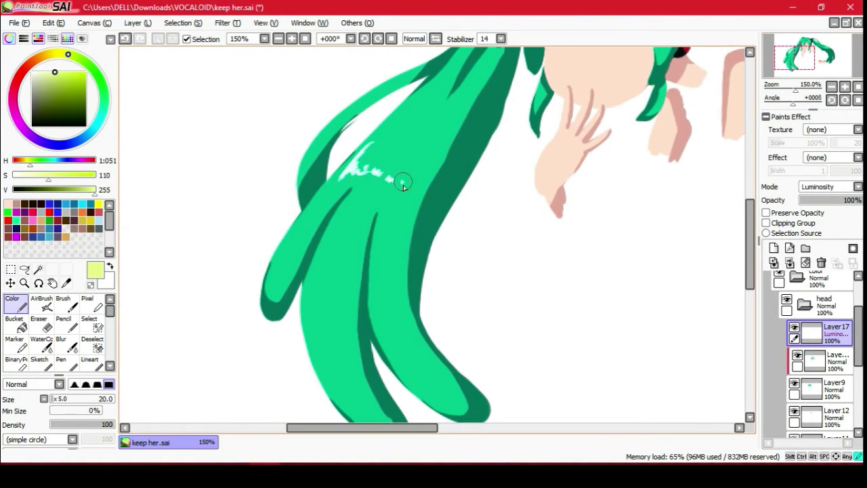
left_click_drag(406, 197, 439, 163)
scroll(353, 190, "up", 2)
scroll(311, 57, "down", 1)
left_click(18, 23)
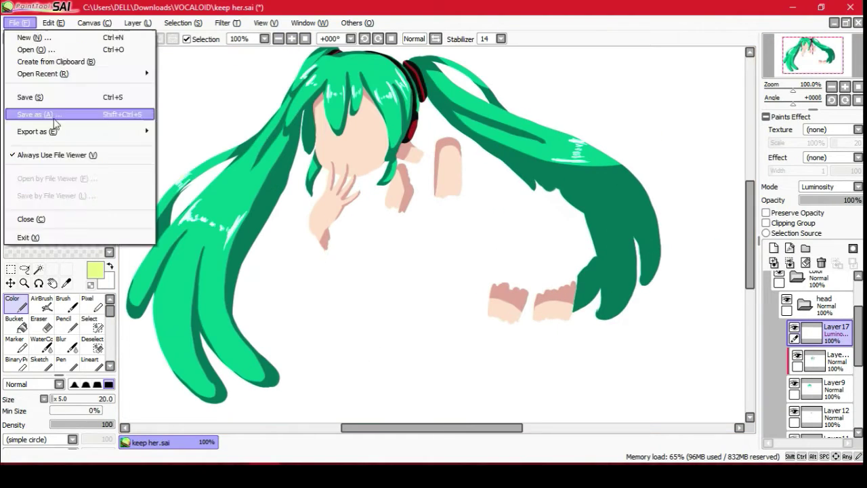
key("Escape")
Add a new layer outside the head folder and place it in a new folder named "face".
left_click(774, 248)
double_click(835, 326)
left_click(540, 217)
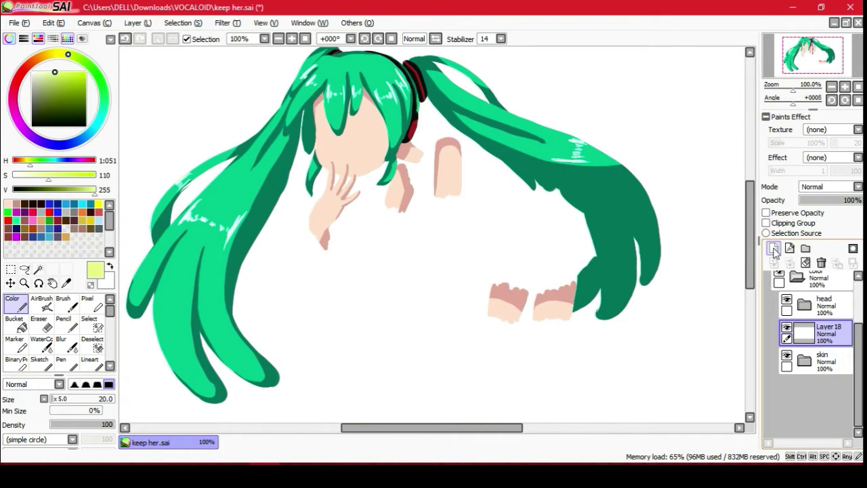
left_click(805, 248)
double_click(836, 332)
type("face")
key("Return")
Show the bases sketch, choose black as the drawing colour and move the face folder above the head folder.
left_click(825, 361)
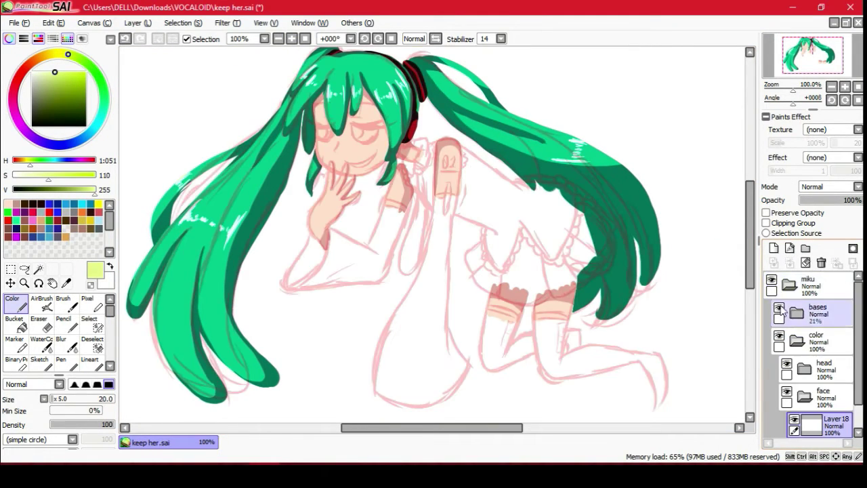
scroll(433, 237, "up", 2)
scroll(122, 82, "up", 2)
scroll(336, 100, "up", 2)
left_click(8, 203)
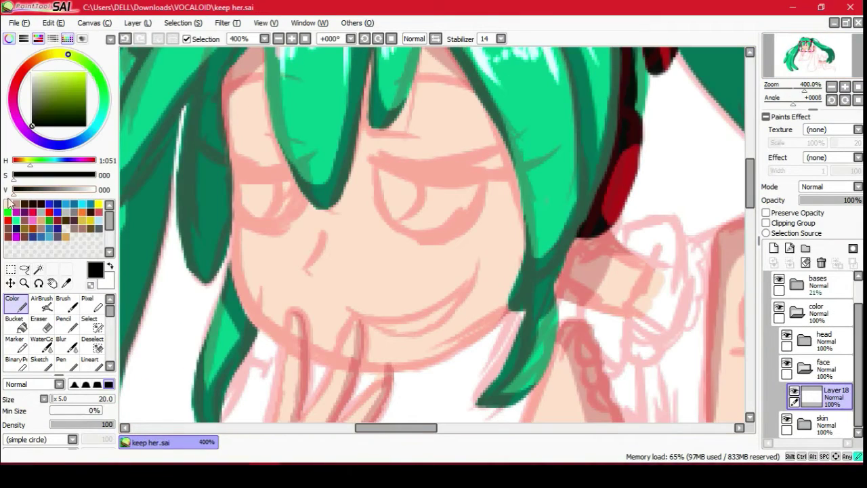
left_click_drag(807, 340, 807, 406)
Draw the right eye's thick upper lashes at size 15, and its outline, iris and lower lashes with Lineart at size 35.
left_click_drag(505, 182, 562, 135)
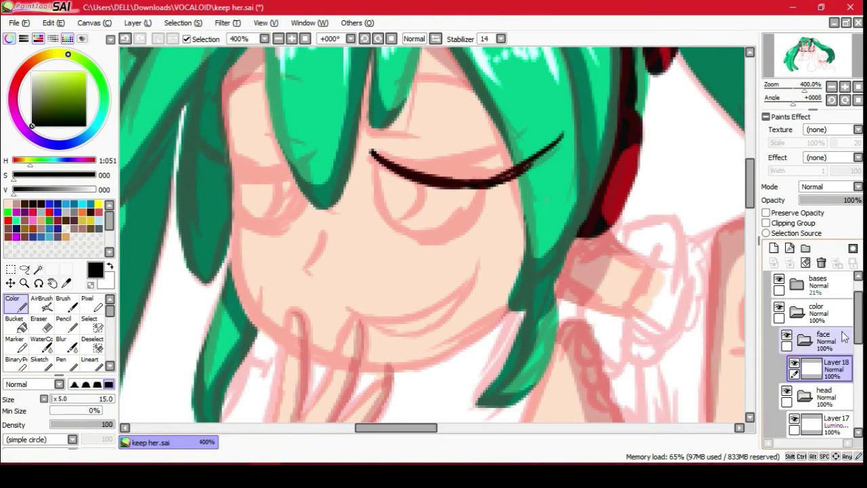
left_click_drag(445, 183, 469, 158)
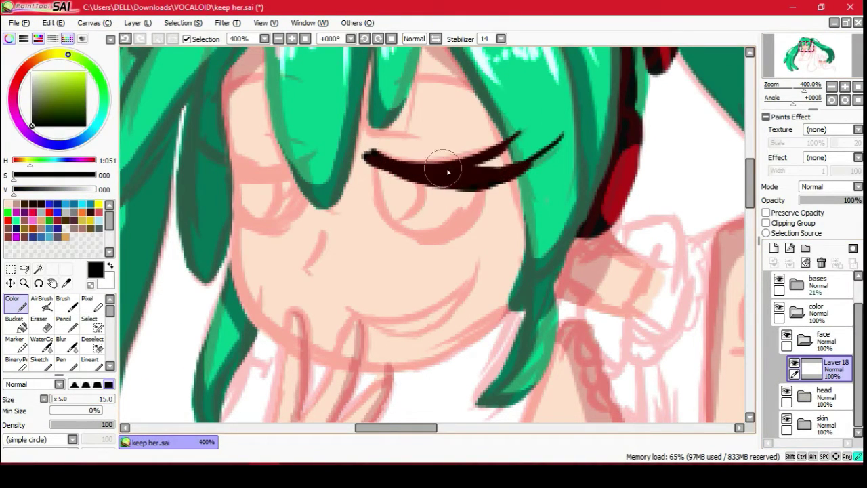
key("ctrl+z")
key("n")
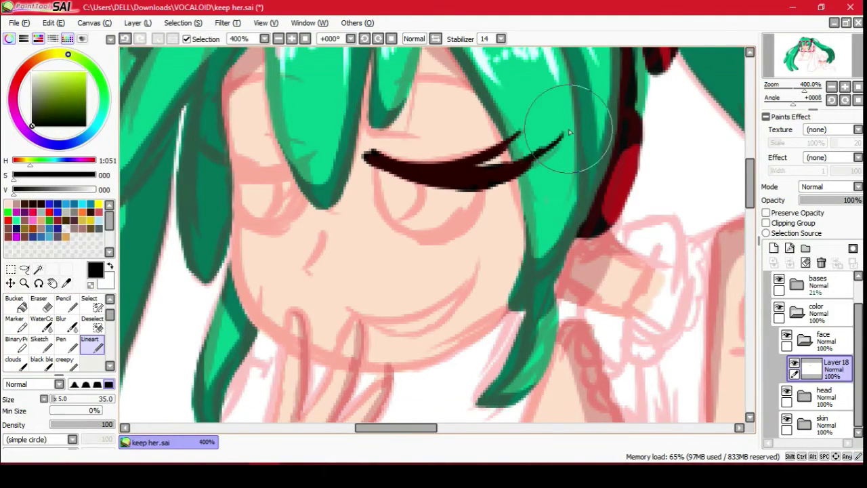
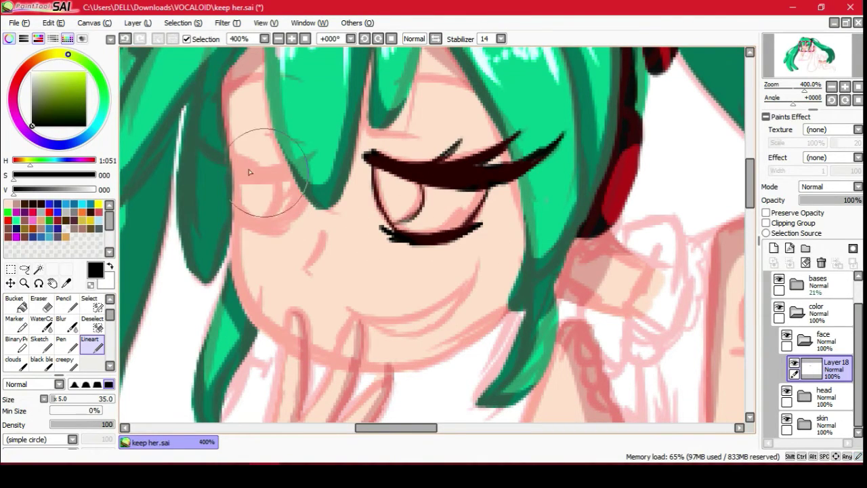
Draw the left eye's upper lashes, outline, iris and lower lash line with Lineart at size 35, trimming with the size 15 eraser.
left_click_drag(202, 165, 294, 171)
key("e")
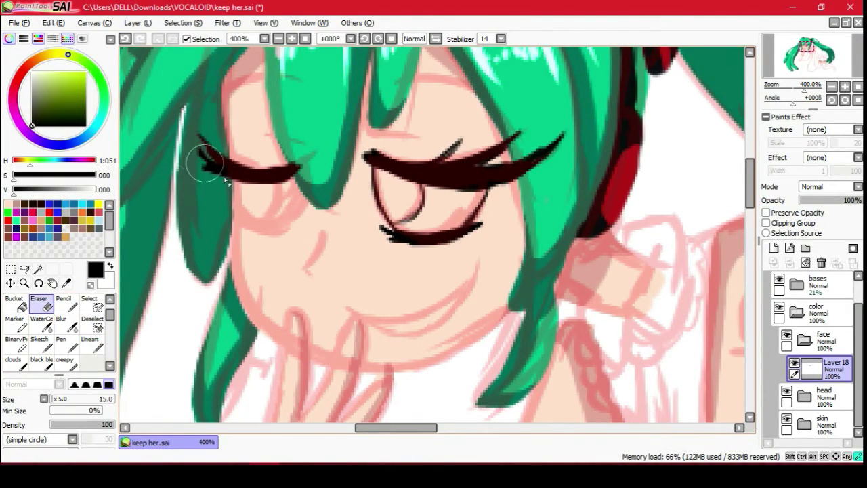
key("n")
left_click_drag(210, 156, 203, 179)
key("e")
key("n")
left_click_drag(224, 139, 235, 155)
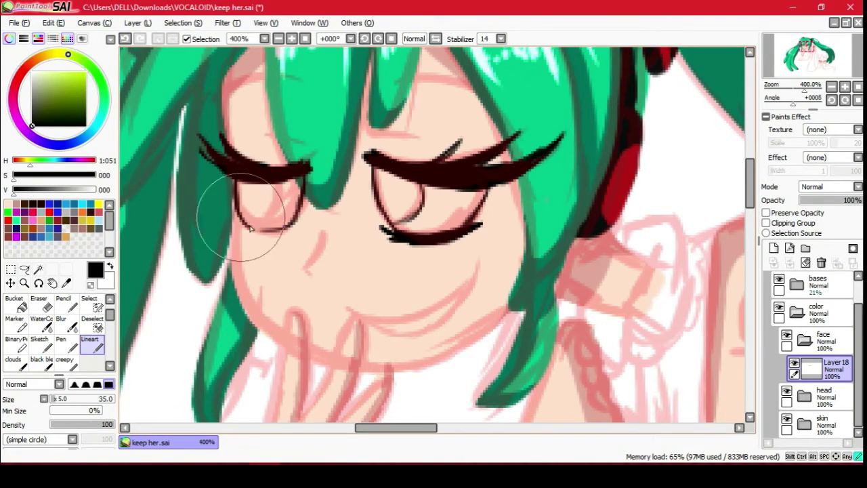
scroll(251, 229, "up", 2)
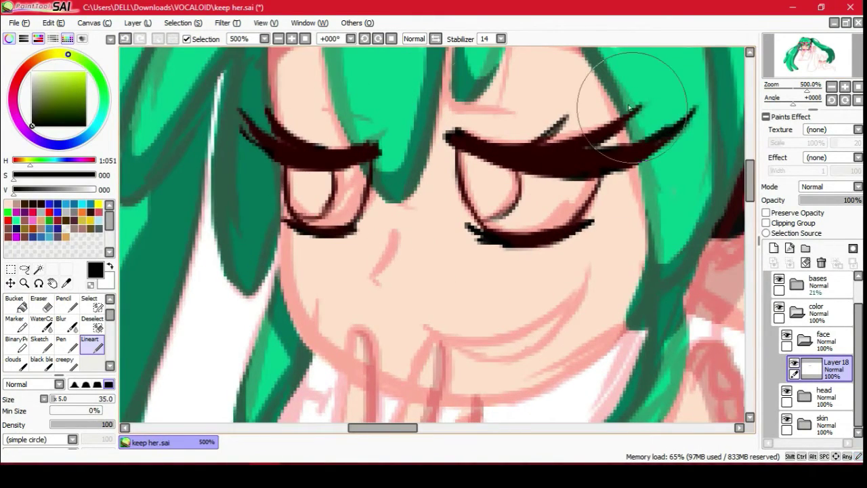
Ink both eyebrows, the nose and the curved smirk over the sketch with the black Lineart brush at size 35.
scroll(355, 157, "down", 1)
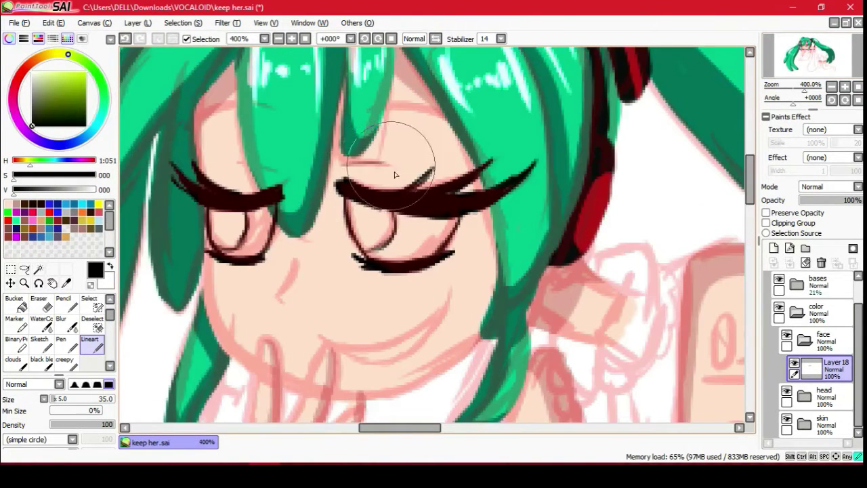
left_click_drag(366, 109, 453, 128)
left_click_drag(295, 264, 278, 302)
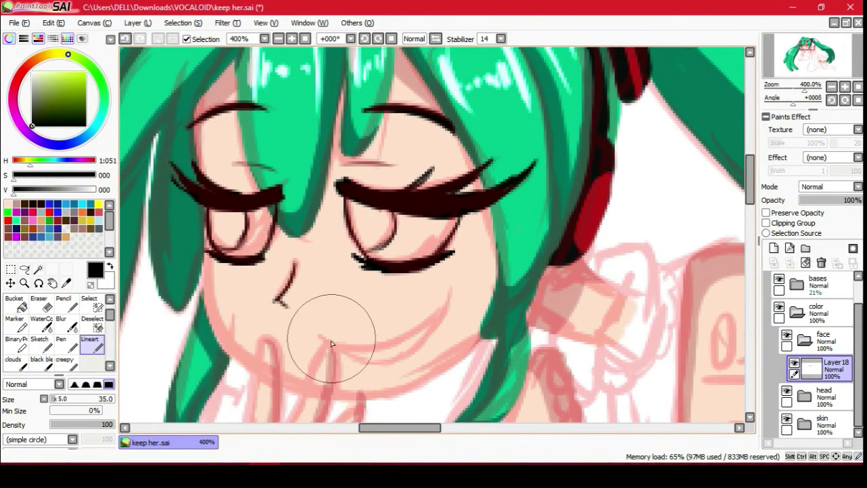
left_click_drag(326, 344, 456, 298)
scroll(352, 350, "down", 4)
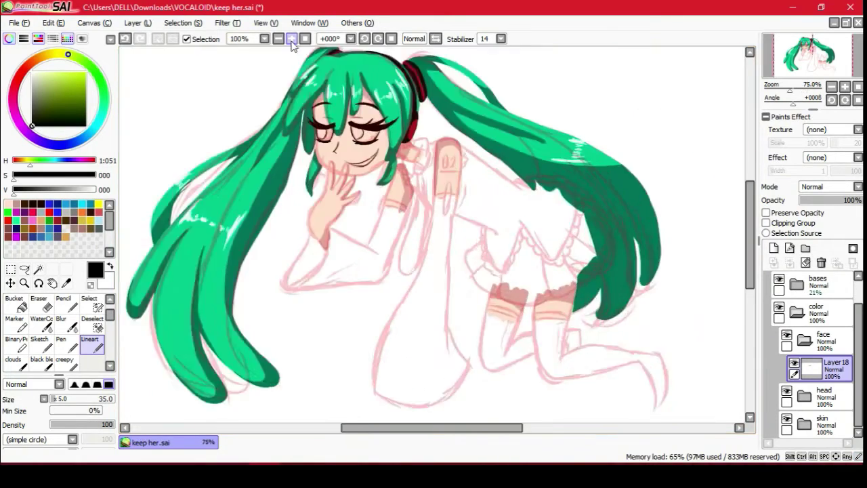
Hide the bases sketch folder and add a new layer clipped to the face line art, with teal sampled from the hair.
scroll(352, 350, "up", 1)
left_click(779, 279)
left_click(774, 248)
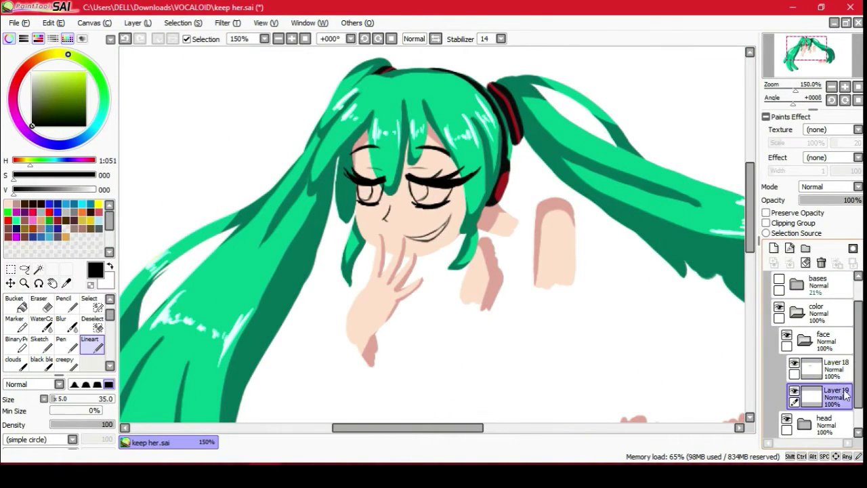
left_click(767, 223)
left_click(658, 194, "alt")
scroll(421, 190, "up", 3)
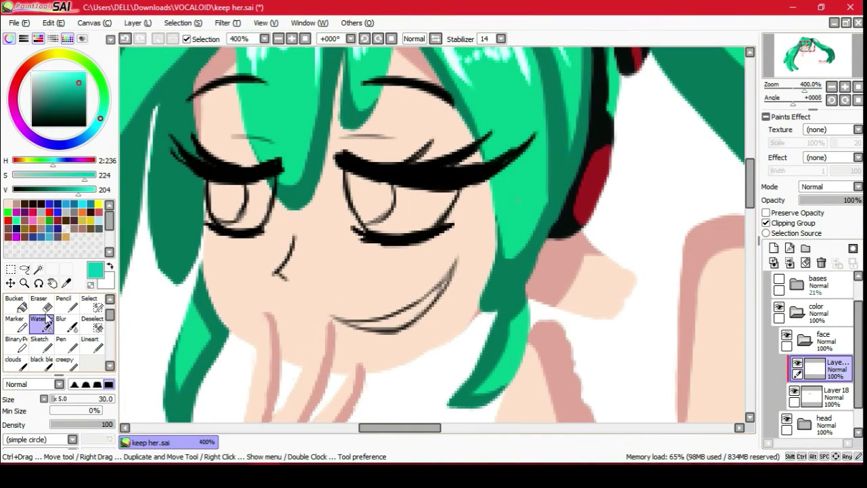
Preserve the opacity of Layer18 and fill its face line art with a very dark green.
left_click(47, 119)
left_click(13, 305)
left_click(820, 395)
left_click(792, 222)
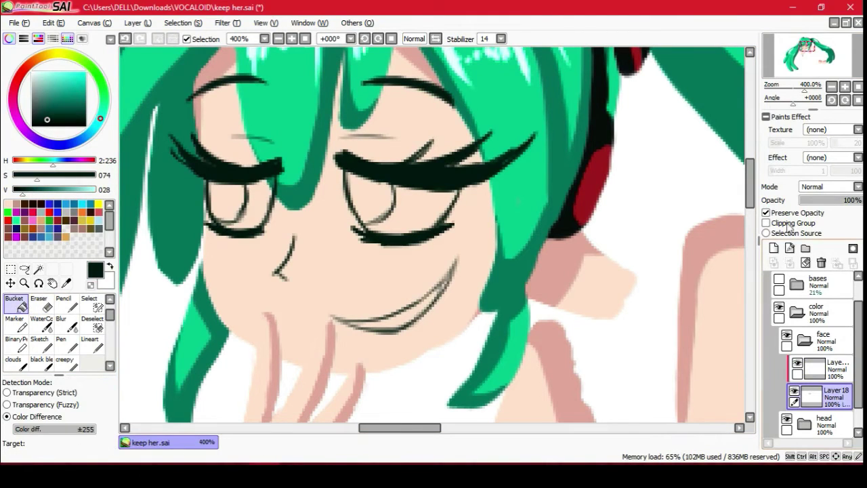
left_click(821, 369)
Airbrush the outer tips of the upper eyelashes teal on the clipped layer, using brush size 55.
left_click(41, 302)
scroll(22, 327, "up", 1)
left_click(40, 302)
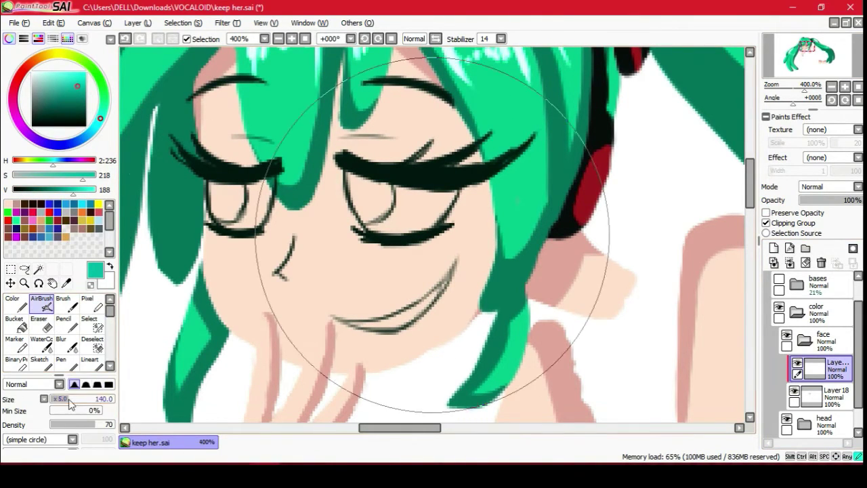
left_click_drag(223, 160, 242, 116)
left_click_drag(420, 163, 290, 145)
left_click(292, 39)
left_click(292, 39)
left_click(14, 22)
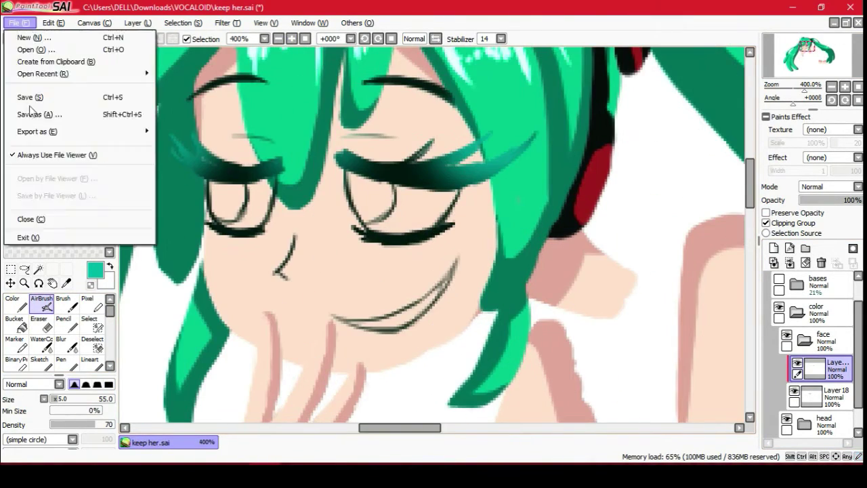
Add a new layer beneath the line art and fill both eyes with white.
left_click(774, 248)
left_click(13, 303)
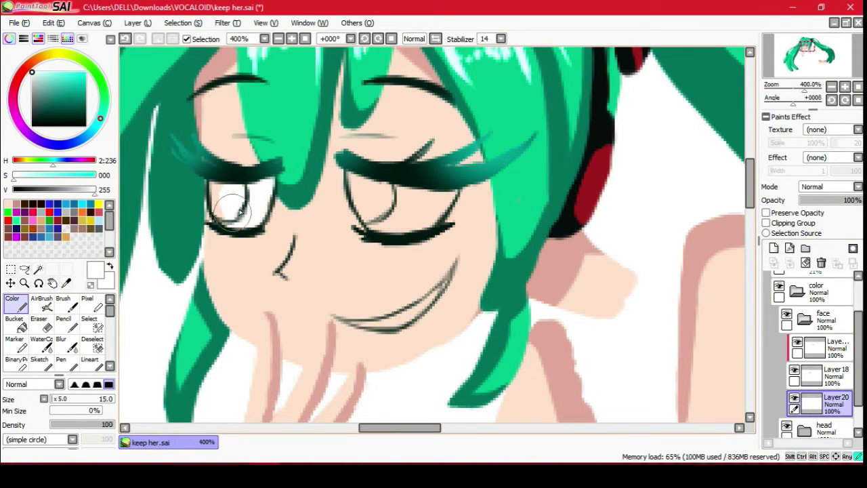
key("e")
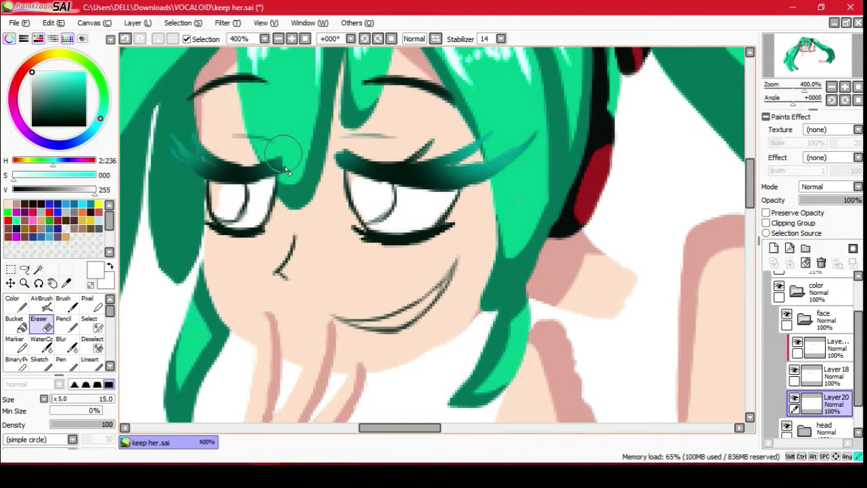
Paint a grey-blue shadow under the upper lashes across both eye whites on a new clipped layer.
scroll(725, 235, "up", 1)
left_click(13, 303)
left_click(64, 228)
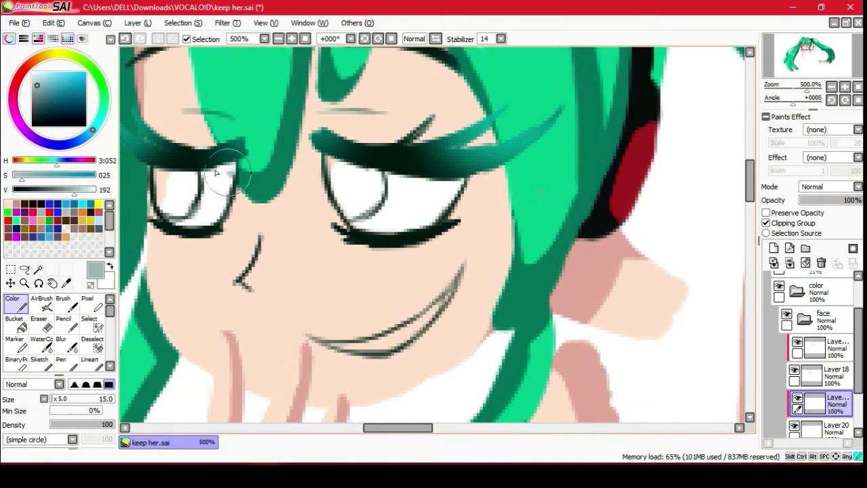
left_click_drag(163, 175, 234, 172)
left_click_drag(332, 168, 457, 176)
Fill both irises with bright red on a new layer above the eye whites.
left_click(774, 248)
left_click(7, 220)
mouse_move(169, 169)
left_mouse_down()
mouse_move(193, 196)
mouse_move(182, 213)
mouse_move(197, 217)
left_mouse_up()
mouse_move(341, 162)
left_mouse_down()
mouse_move(346, 189)
mouse_move(335, 192)
left_mouse_up()
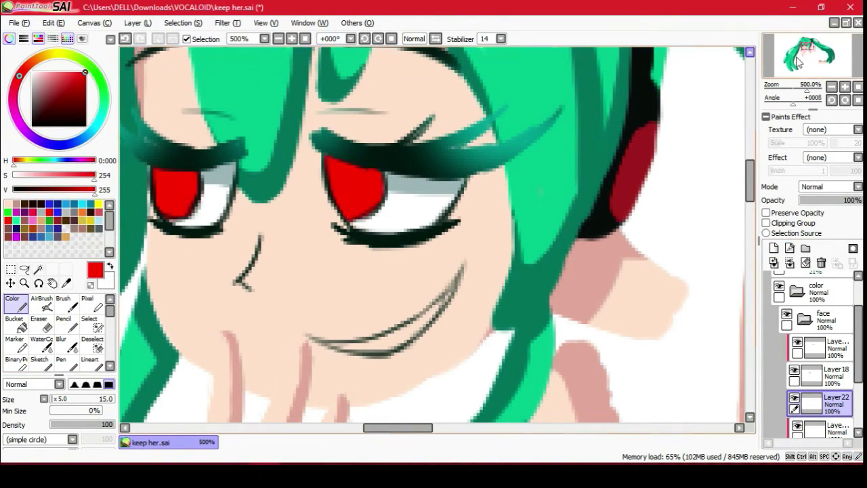
Shade the upper half of both irises dark crimson on a clipped layer with the watercolor brush at size 15.
left_click_drag(798, 61, 794, 65)
left_click_drag(66, 193, 62, 193)
scroll(41, 325, "down", 1)
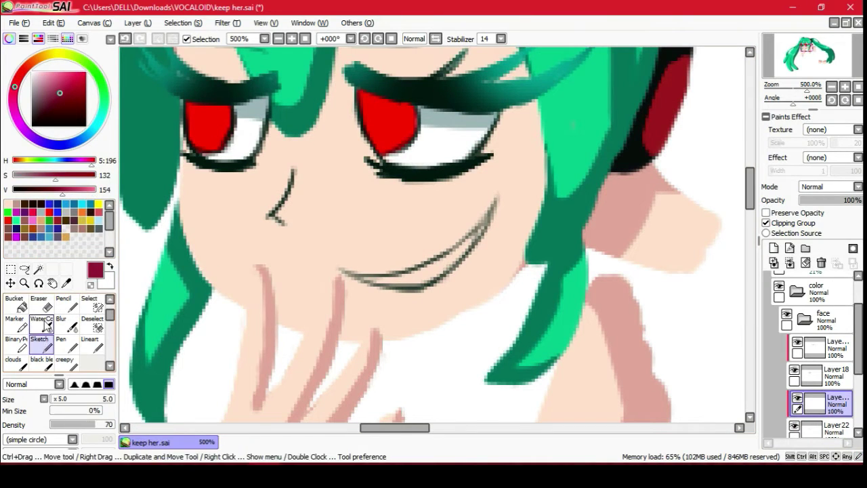
left_click(42, 322)
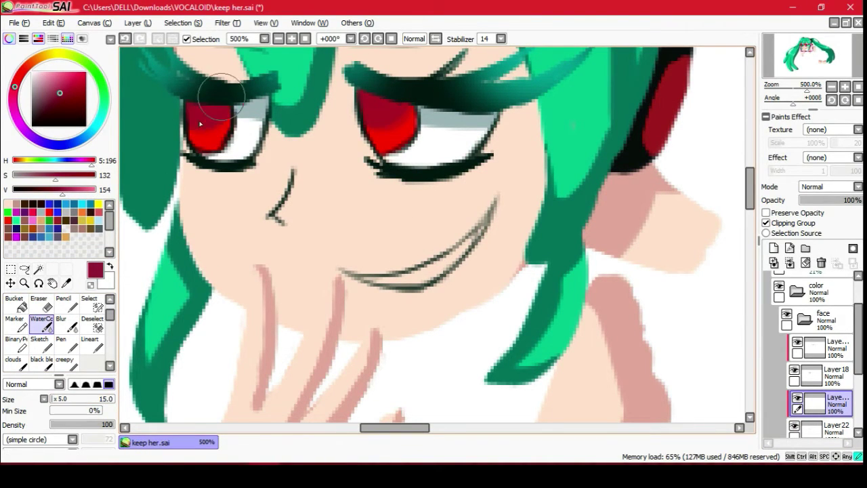
left_click_drag(398, 96, 432, 165)
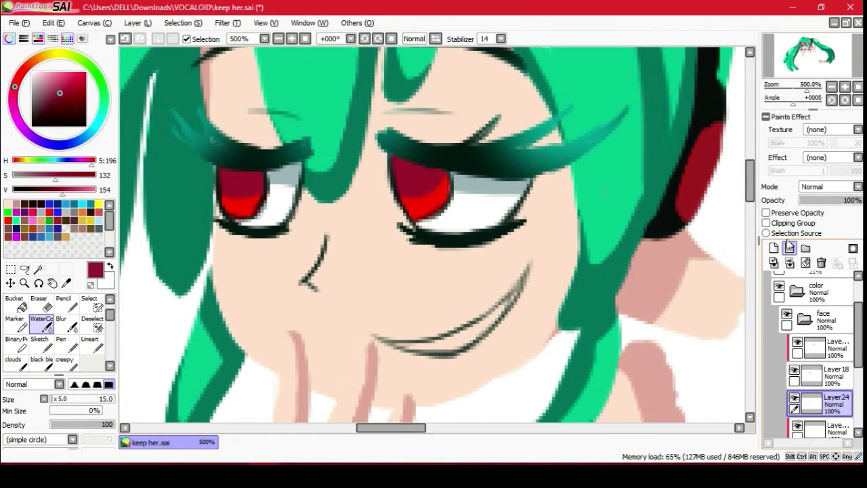
Try pink highlights on the lower part of both irises on a new clipped layer.
left_click(95, 189)
left_click(49, 180)
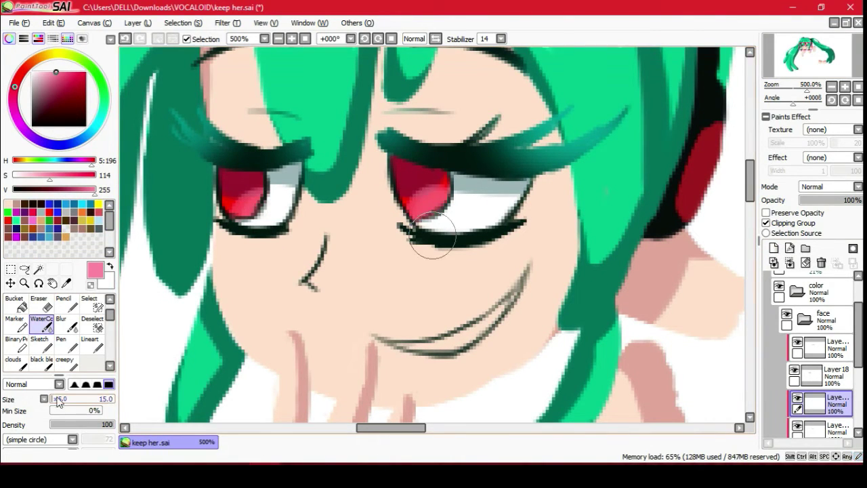
Work dark red into the iris shading layer with the Brush in Multiply mode, reducing the brush size to 5.
left_click(820, 427)
left_click(423, 193, "alt")
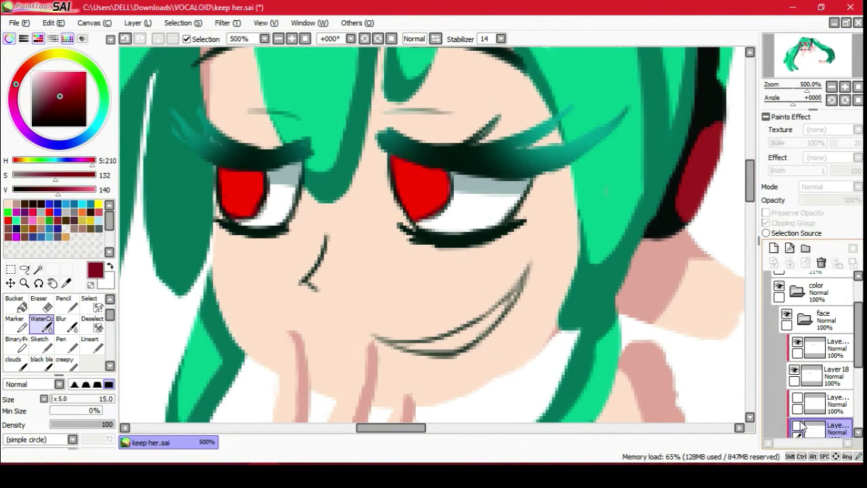
key("b")
left_click_drag(244, 183, 261, 198)
key("bracketleft")
key("bracketleft")
key("bracketleft")
key("bracketleft")
key("bracketleft")
key("bracketleft")
key("bracketleft")
key("bracketleft")
key("bracketleft")
key("bracketleft")
key("bracketleft")
key("bracketleft")
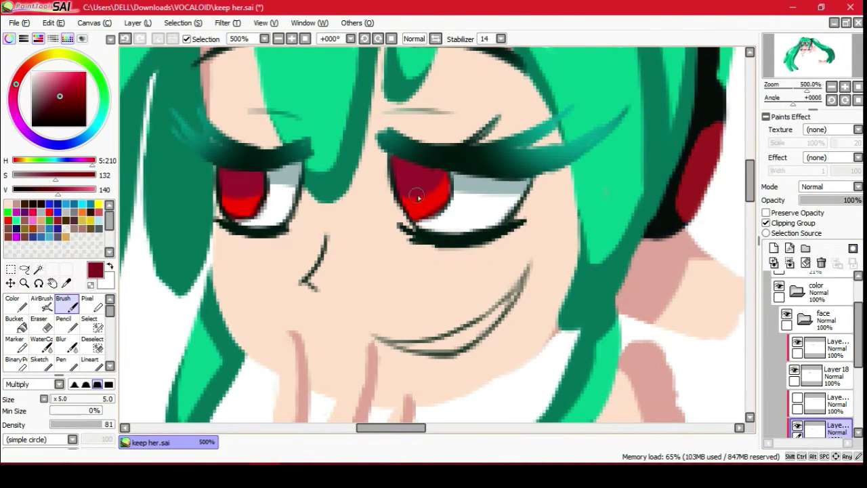
Paint a near-black oval pupil in each iris with the Color brush at size 15.
left_click(822, 407)
left_click_drag(26, 182, 19, 182)
key("c")
left_click_drag(237, 193, 246, 188)
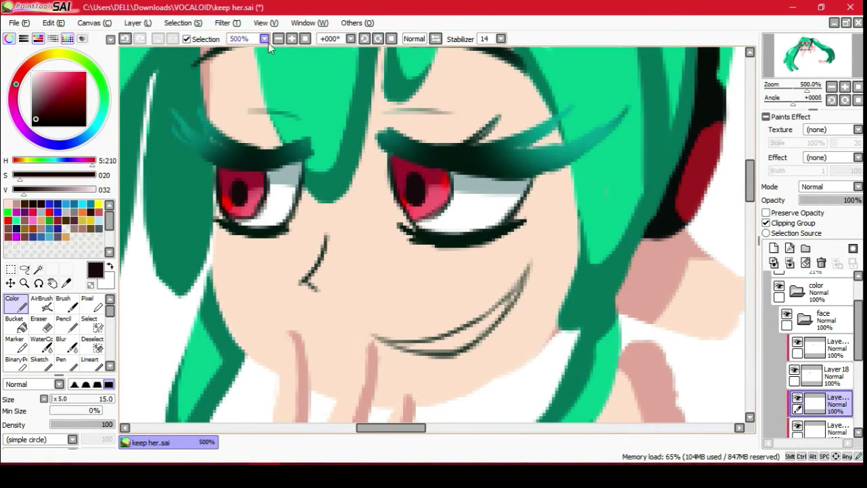
left_click(277, 38)
scroll(819, 339, "down", 1)
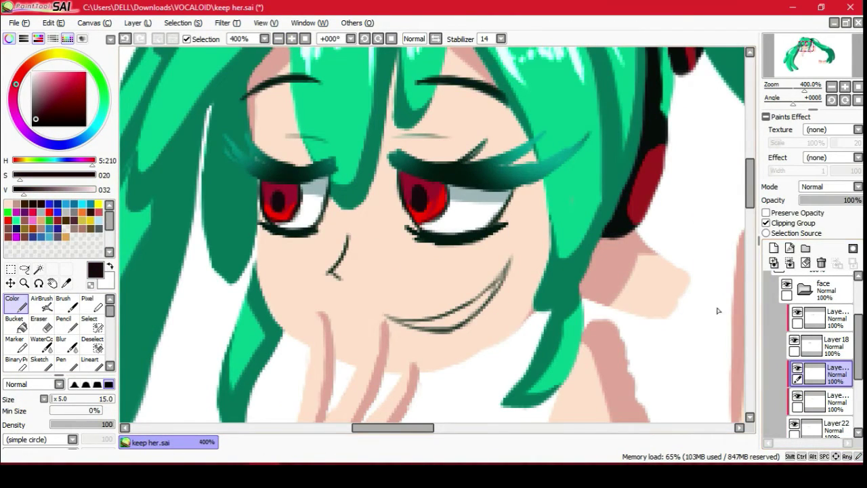
Darken the upper edges of both irises with the near-black AirBrush at size 15, and save the file.
scroll(719, 310, "up", 1)
key("a")
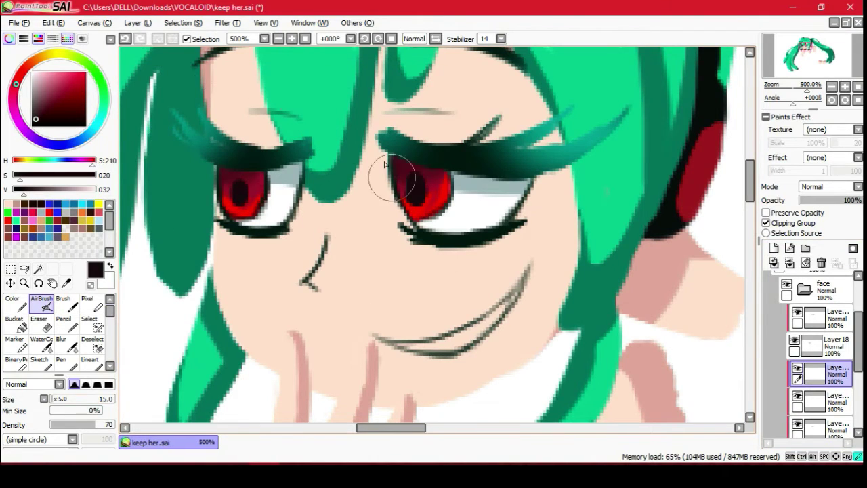
scroll(385, 164, "down", 4)
left_click(14, 22)
left_click(39, 95)
Paint a dusky pink shadow beside the nose on a new layer below the eye layers, and save the file.
left_click(824, 66)
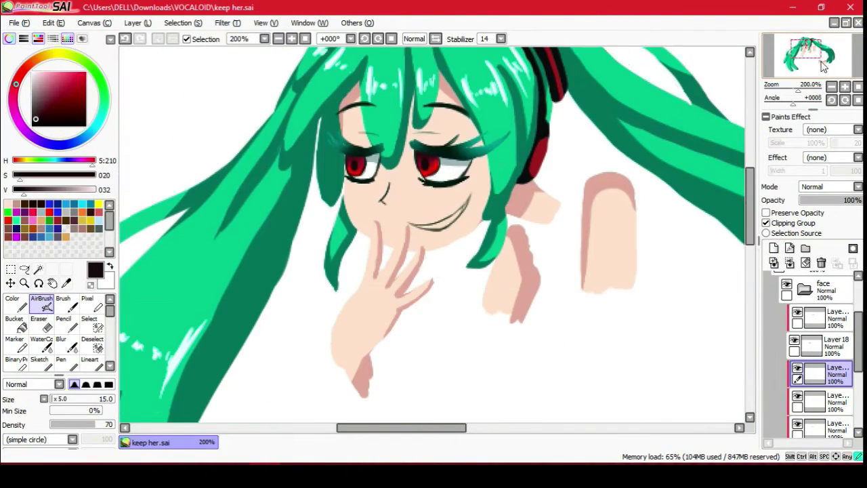
left_click(774, 248)
scroll(307, 171, "up", 2)
left_click(307, 170, "alt")
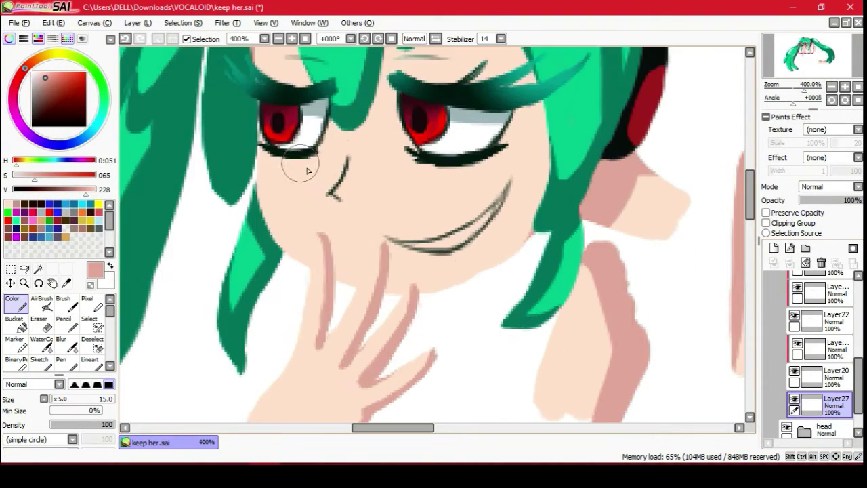
mouse_move(345, 160)
left_mouse_down()
mouse_move(295, 327)
mouse_move(379, 220)
left_mouse_up()
key("e")
left_click(14, 22)
left_click(39, 95)
Fill the inside of the smirking mouth with dark brown on a new layer, using the Lineart brush at size 35.
left_click(774, 248)
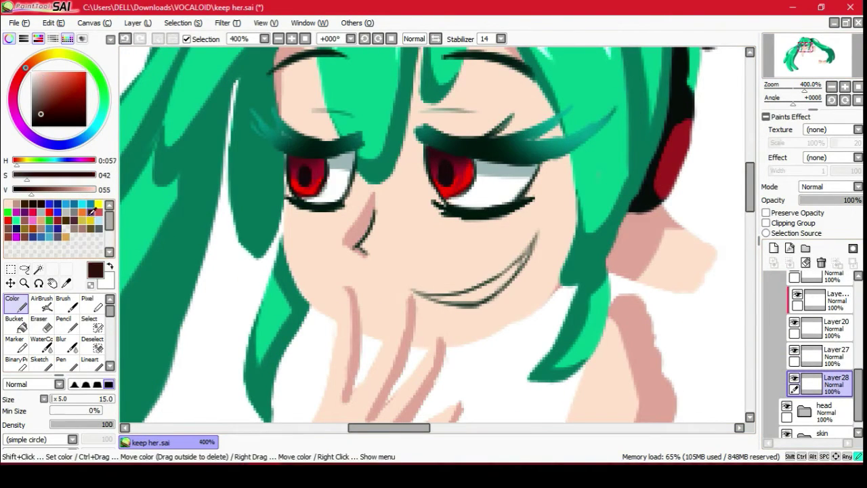
left_click_drag(413, 293, 502, 288)
left_click(90, 362)
scroll(416, 309, "up", 2)
mouse_move(416, 309)
left_mouse_down()
mouse_move(449, 333)
mouse_move(548, 265)
left_mouse_up()
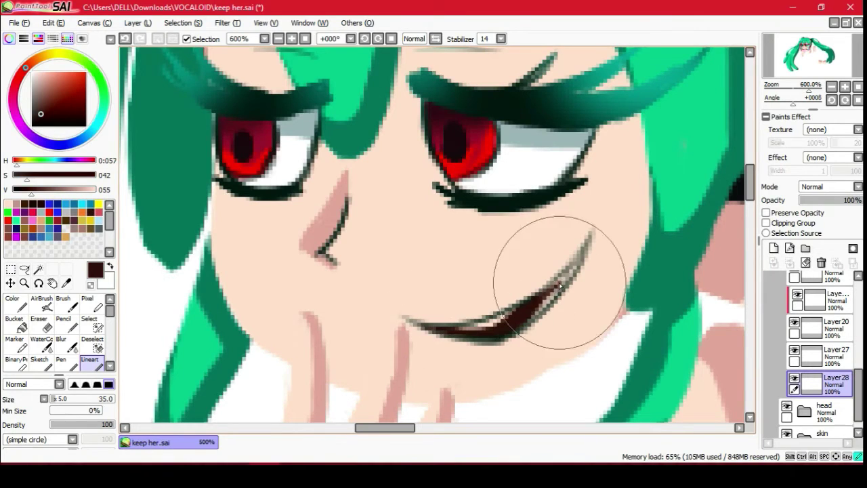
left_click_drag(540, 310, 414, 324)
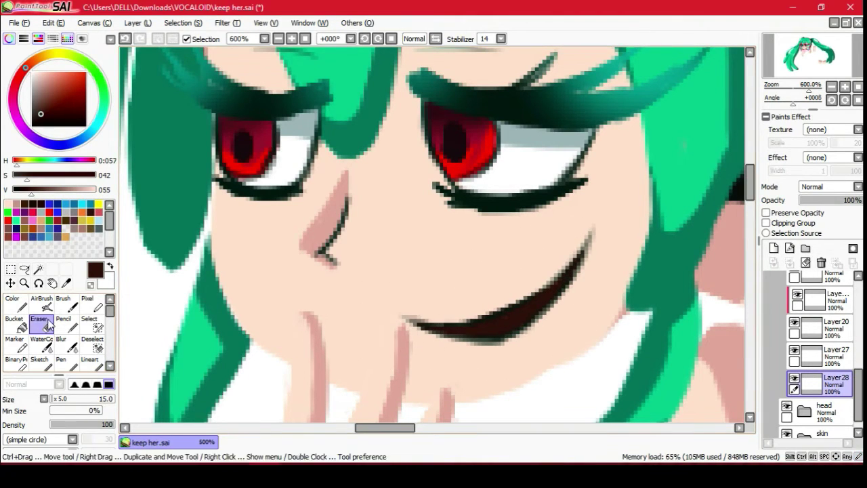
Paint a muted red tongue along the lower part of the open mouth and save the file.
scroll(562, 279, "down", 3)
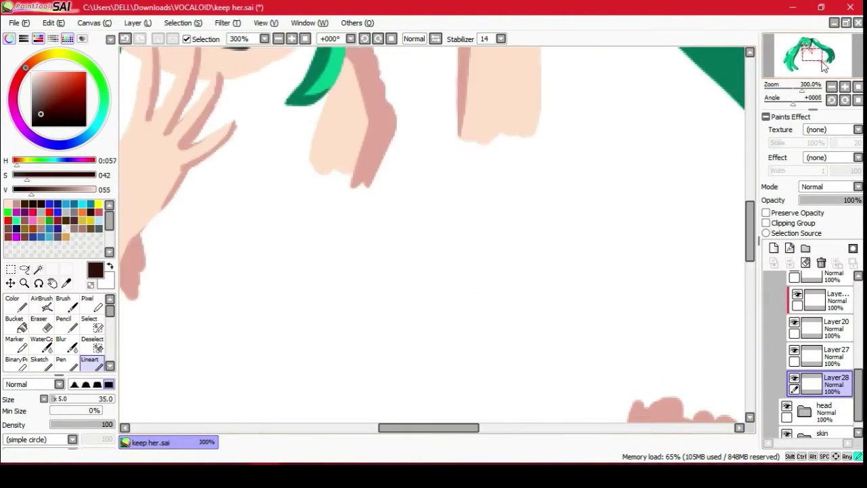
scroll(441, 367, "up", 2)
left_click(630, 217, "alt")
scroll(387, 155, "down", 4)
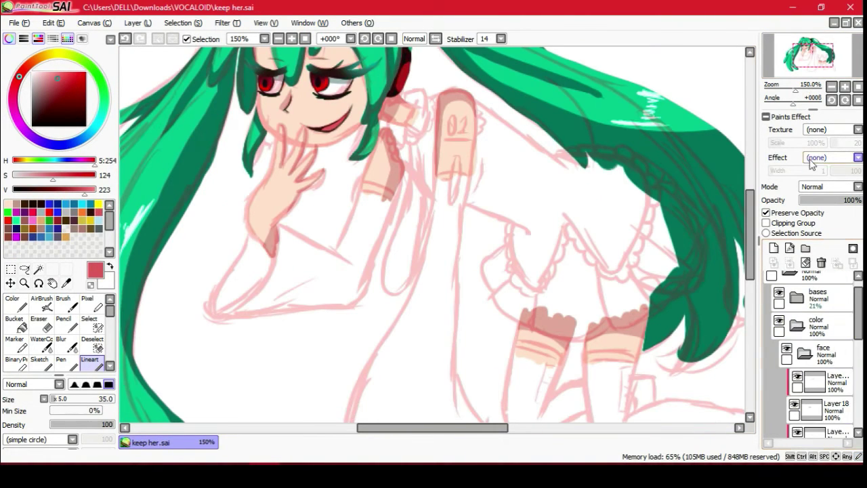
Create a layer folder named clothes above the head folder, with a new empty layer inside, and save the file.
left_click(804, 353)
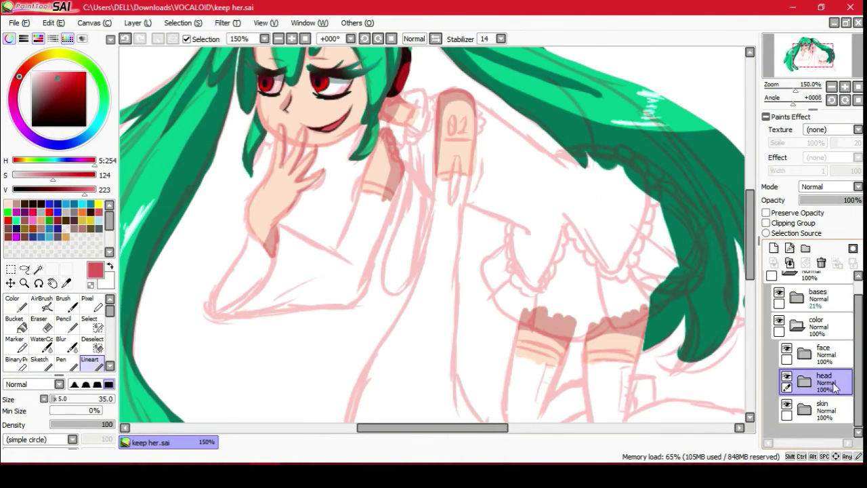
left_click(820, 381)
left_click(774, 248)
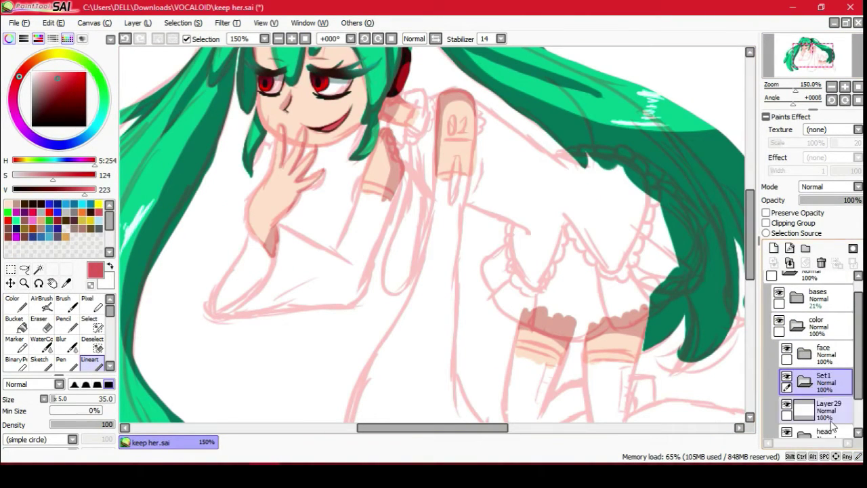
left_click(805, 248)
double_click(823, 380)
type("clothes")
key("Return")
scroll(463, 120, "up", 1)
key("ctrl+s")
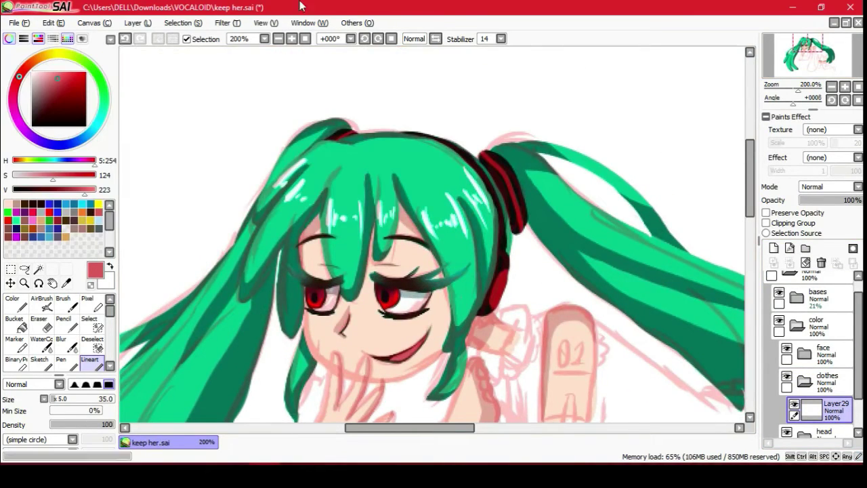
Block in the ribbon bow at the neck in light grey with the Color brush, and hide the bases sketch folder.
left_click_drag(392, 402, 361, 194)
key("b")
scroll(361, 195, "up", 1)
left_click(98, 126)
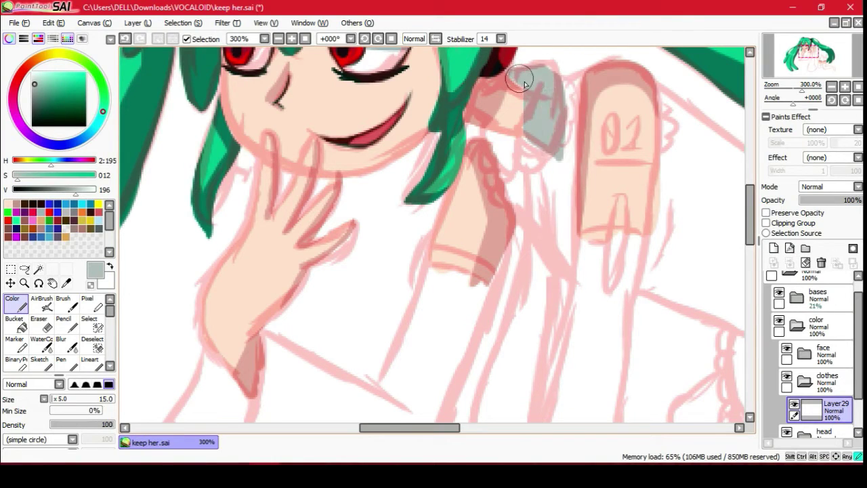
left_click(39, 323)
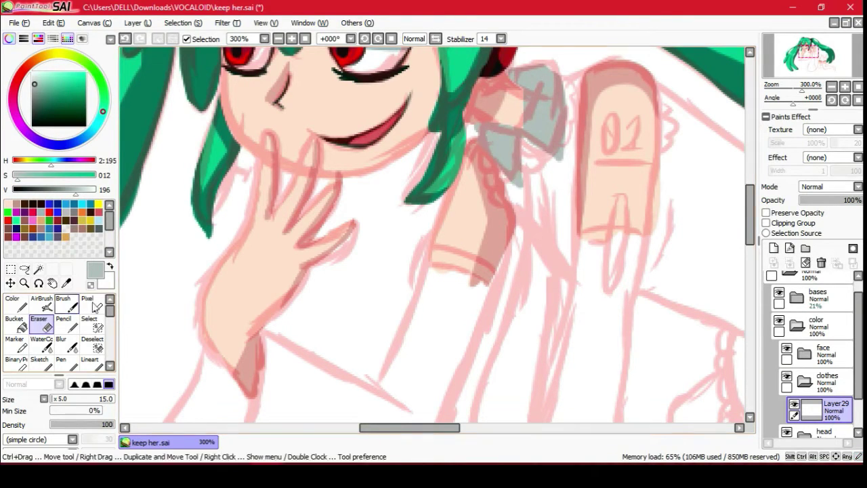
left_click_drag(434, 91, 356, 206)
mouse_move(439, 251)
left_mouse_down()
mouse_move(463, 231)
mouse_move(423, 230)
left_mouse_up()
left_click(779, 293)
left_click(833, 59)
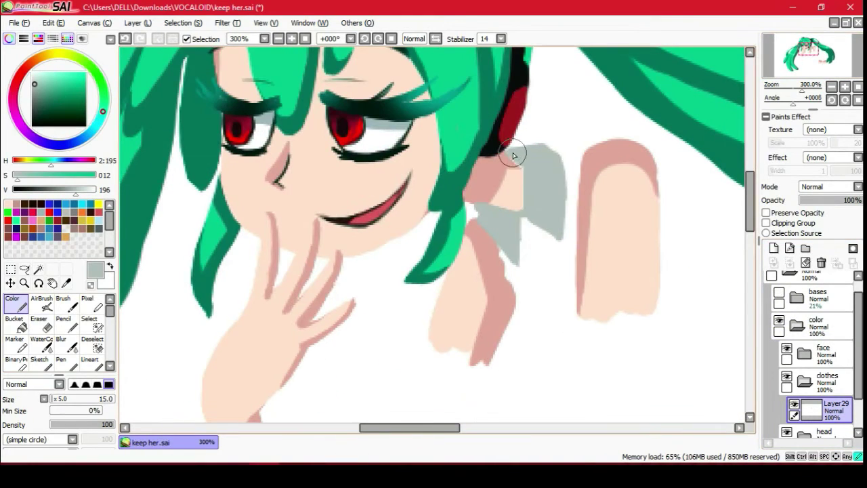
On a new layer with the bases sketch folder visible, fill the chest part of the dress below the collar in light grey.
key("ctrl+shift+n")
key("c")
scroll(813, 338, "up", 1)
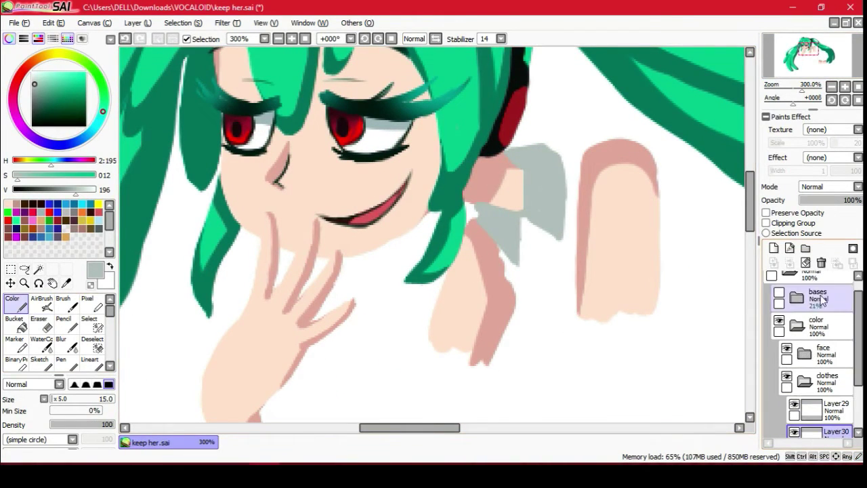
left_click(779, 292)
mouse_move(553, 245)
left_mouse_down()
mouse_move(458, 211)
mouse_move(378, 219)
left_mouse_up()
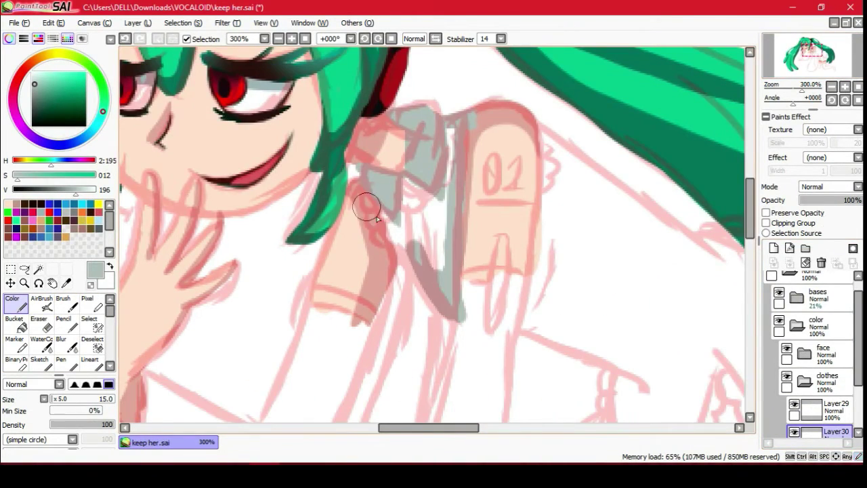
mouse_move(453, 310)
left_mouse_down()
mouse_move(445, 205)
mouse_move(405, 225)
left_mouse_up()
key("ctrl+z")
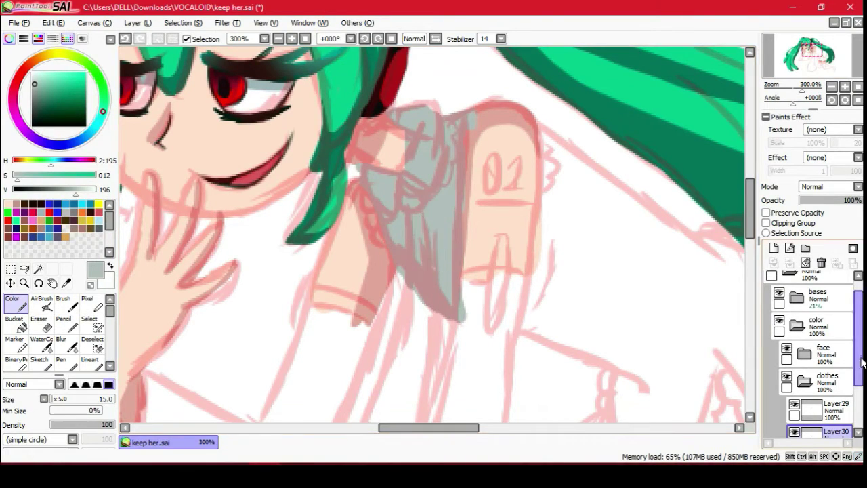
Hide the bases sketch folder and clean up the grey chest area's edge along the upper arm.
left_click(779, 293)
scroll(859, 380, "down", 1)
left_click(292, 39)
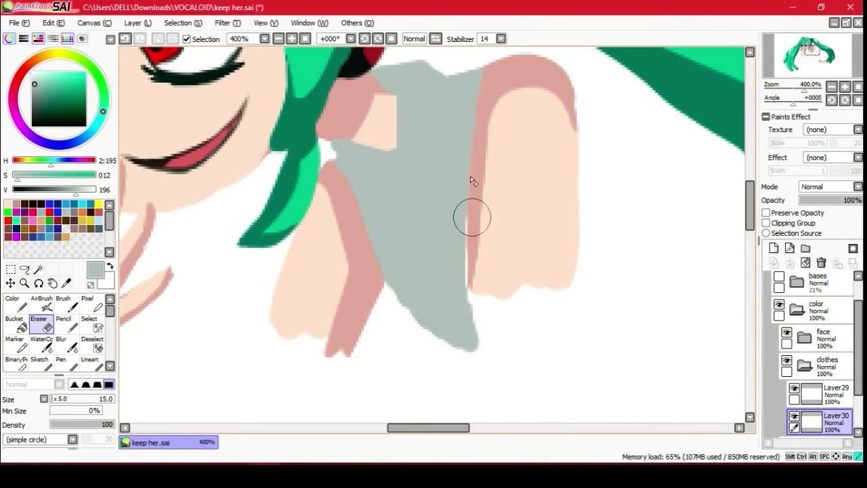
key("c")
left_click_drag(477, 78, 481, 68)
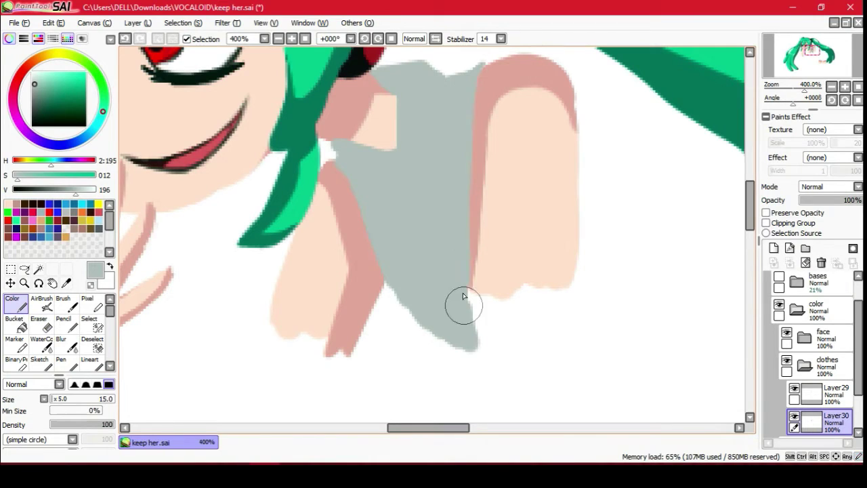
Show the bases sketch folder and outline the dress in light grey beside the arm, down the upper back and along the belly.
scroll(480, 70, "down", 2)
left_click(780, 277)
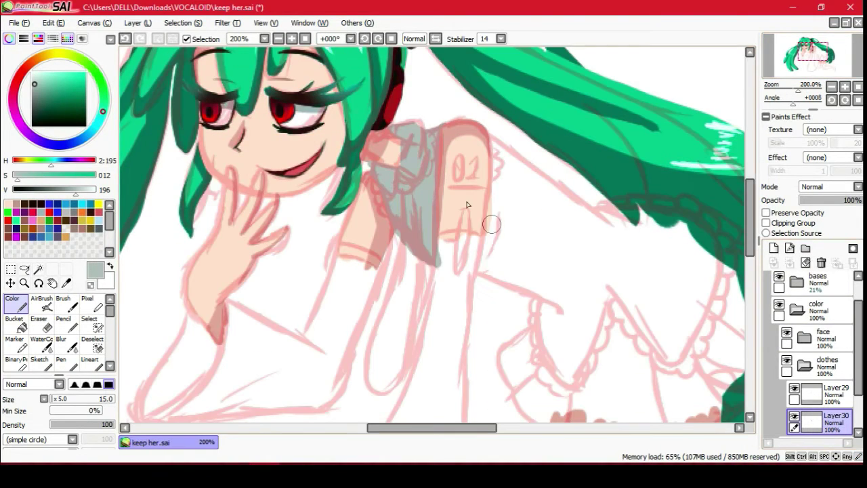
scroll(531, 308, "up", 1)
left_click_drag(495, 285, 600, 321)
left_click_drag(532, 309, 603, 345)
key("e")
key("c")
mouse_move(516, 95)
left_mouse_down()
mouse_move(519, 223)
mouse_move(657, 178)
mouse_move(508, 286)
left_mouse_up()
key("ctrl+z")
left_click_drag(519, 78, 630, 183)
left_click_drag(581, 140, 330, 113)
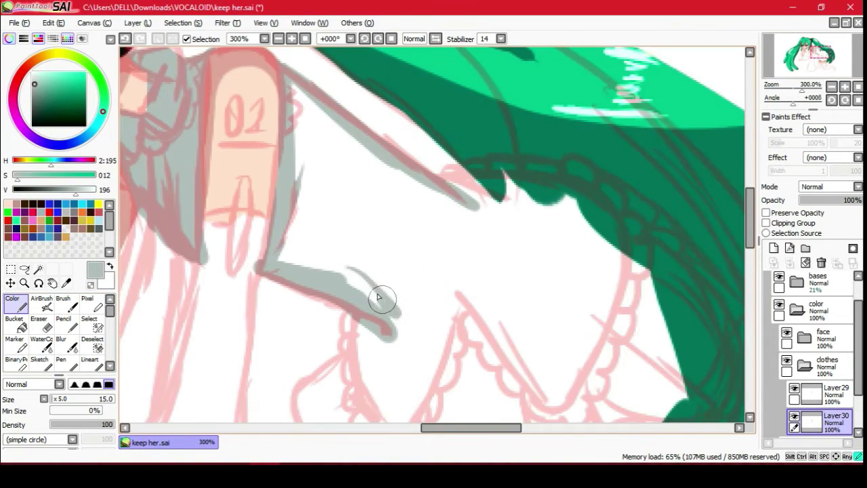
Outline the two pointed flaps of the skirt in light grey and trim their edges with the eraser.
mouse_move(381, 300)
left_mouse_down()
mouse_move(364, 374)
mouse_move(465, 280)
left_mouse_up()
mouse_move(507, 323)
left_mouse_down()
mouse_move(560, 197)
mouse_move(476, 255)
mouse_move(557, 238)
mouse_move(491, 367)
mouse_move(557, 205)
mouse_move(506, 327)
left_mouse_up()
left_click_drag(557, 194, 610, 257)
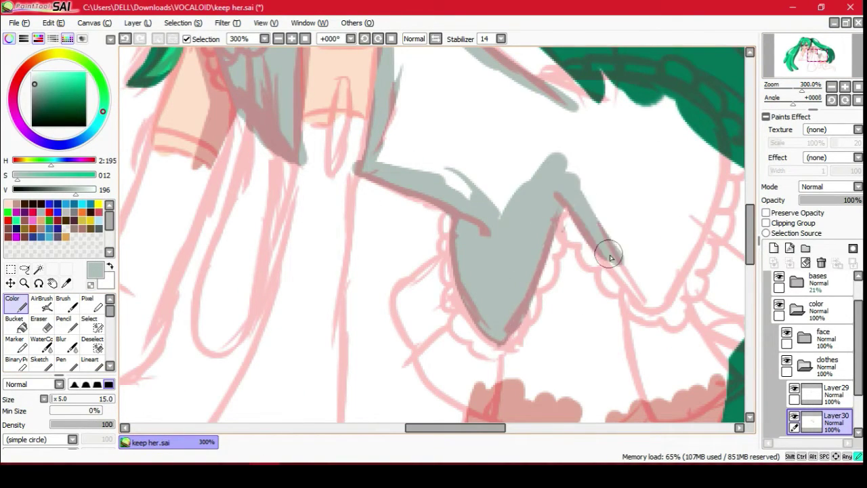
left_click_drag(636, 297, 657, 310)
left_click_drag(715, 132, 661, 305)
key("e")
left_click_drag(676, 252, 722, 242)
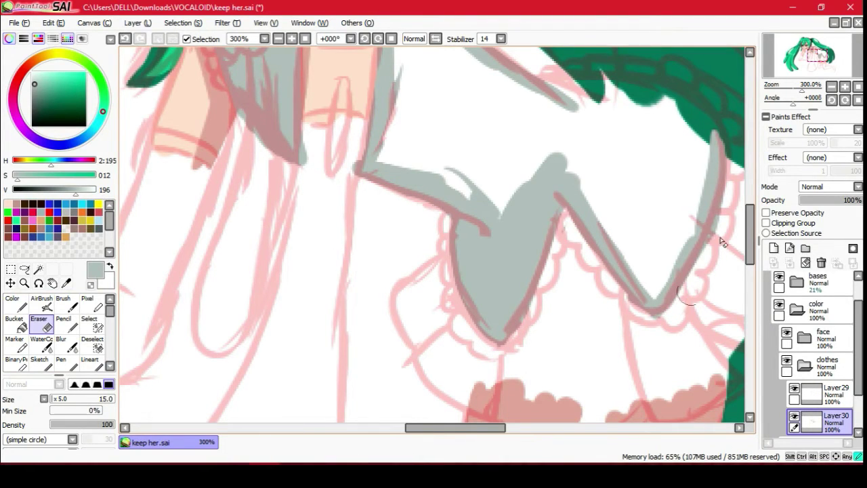
key("b")
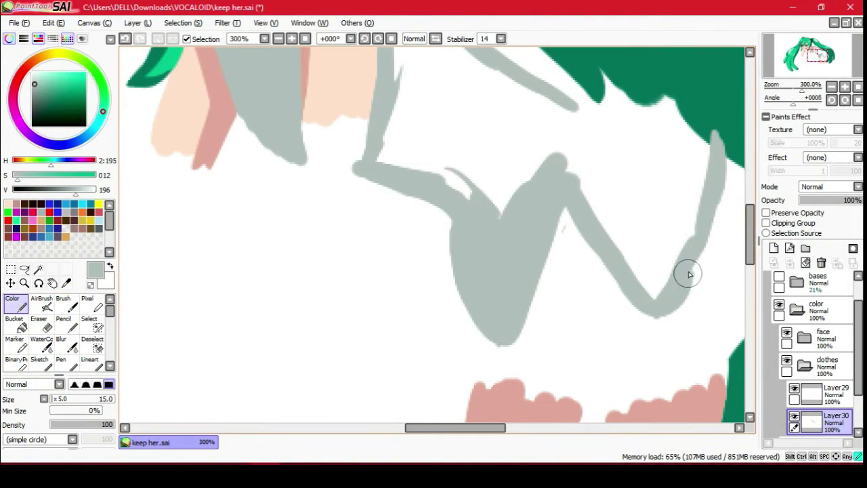
Close the outline over the hips following the sketch and fill the dress body with light grey at brush size 30.
left_click(779, 277)
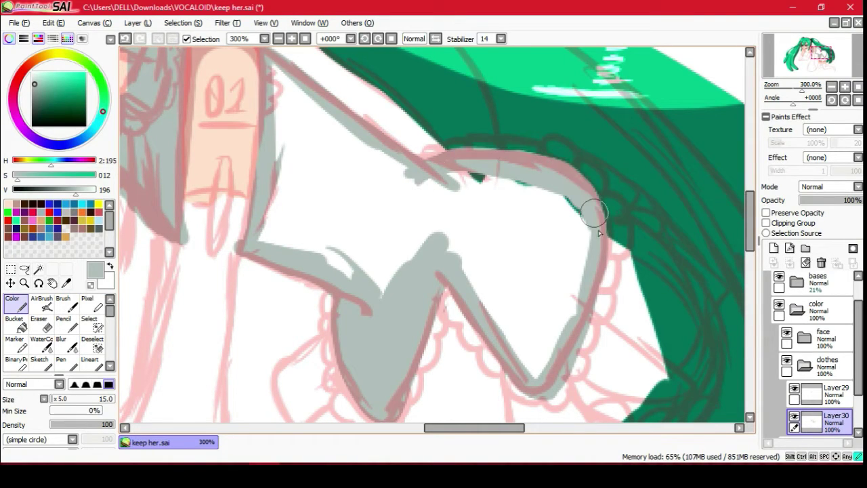
key("b")
mouse_move(599, 232)
left_mouse_down()
mouse_move(382, 240)
mouse_move(503, 291)
mouse_move(565, 246)
mouse_move(523, 367)
mouse_move(445, 198)
mouse_move(277, 216)
mouse_move(324, 128)
mouse_move(399, 159)
left_mouse_up()
key("bracketright")
key("bracketright")
key("bracketright")
key("bracketright")
Erase the grey that overlaps the upper arm and clean the dress edges around it.
left_click(305, 39)
scroll(155, 242, "up", 4)
key("e")
mouse_move(475, 271)
left_mouse_down()
mouse_move(480, 180)
mouse_move(490, 217)
left_mouse_up()
left_click_drag(489, 94, 494, 139)
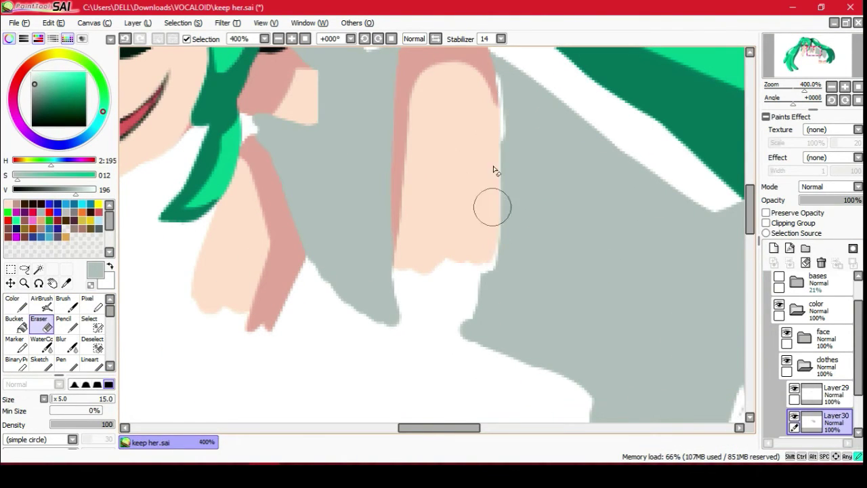
mouse_move(494, 170)
left_mouse_down()
mouse_move(555, 359)
mouse_move(369, 228)
left_mouse_up()
key("b")
key("e")
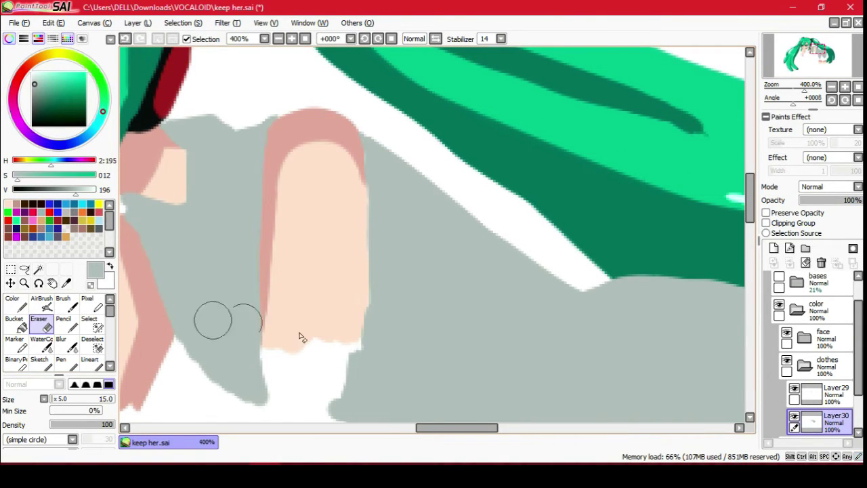
double_click(38, 324)
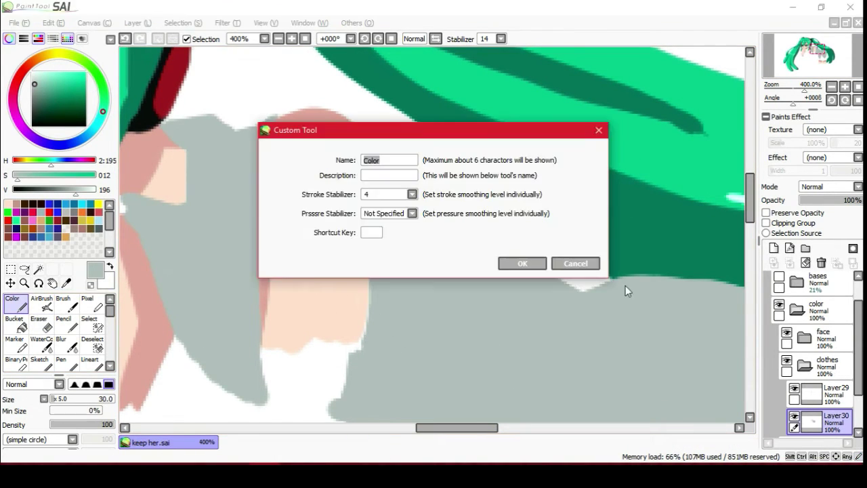
key("Escape")
On a new layer above the grey dress, paint scalloped teal trim along the collar and armhole at brush size 10.
scroll(362, 179, "down", 2)
scroll(362, 178, "up", 1)
key("b")
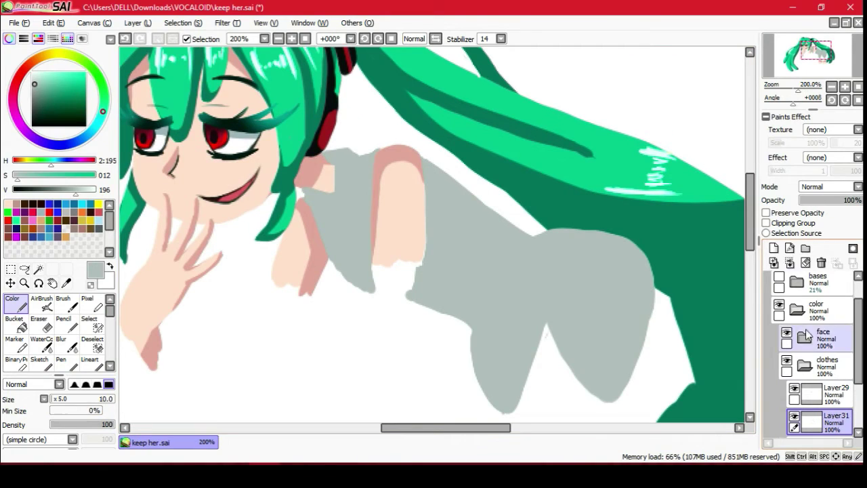
left_click(779, 277)
left_click(93, 204)
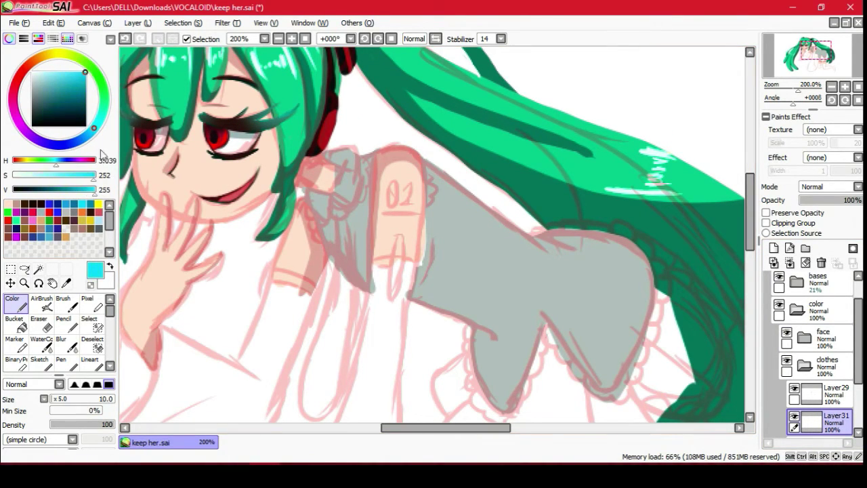
scroll(169, 79, "up", 1)
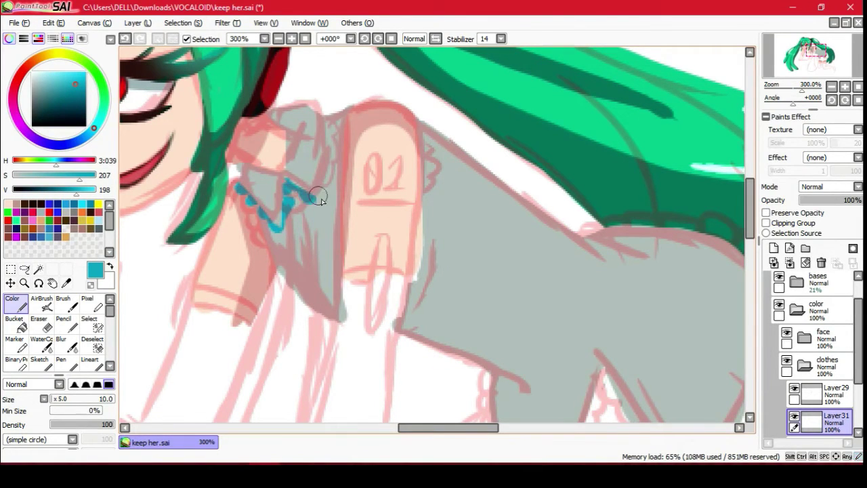
key("ctrl+z")
scroll(339, 125, "up", 1)
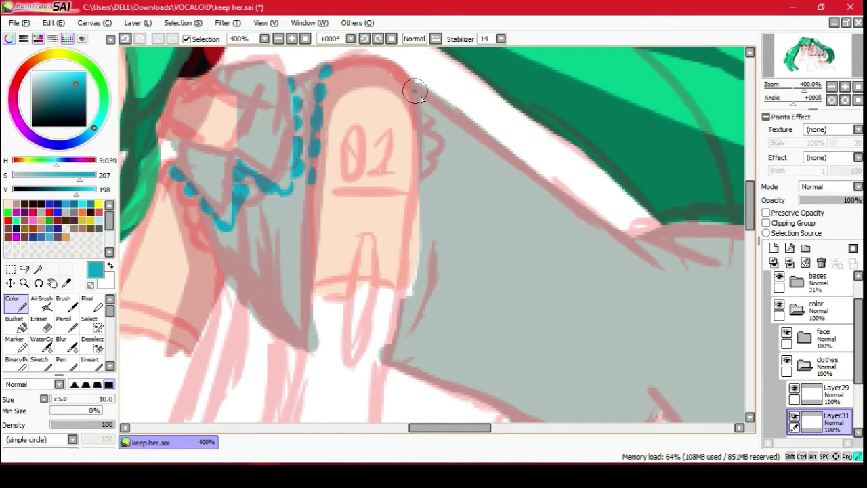
left_click(780, 276)
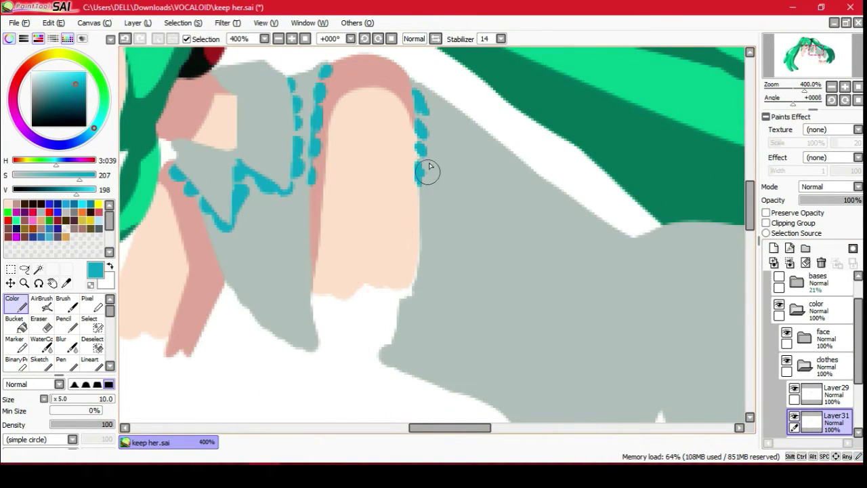
Paint a dashed teal trim along the skirt's pointed hem and up around the curve of the hips.
scroll(383, 54, "left", 3)
scroll(494, 139, "right", 2)
scroll(499, 210, "left", 3)
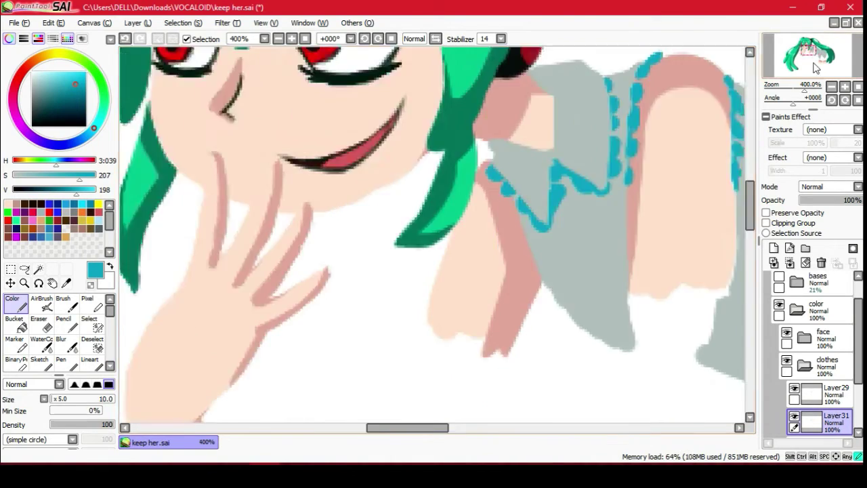
scroll(390, 244, "right", 1)
scroll(427, 310, "down", 3)
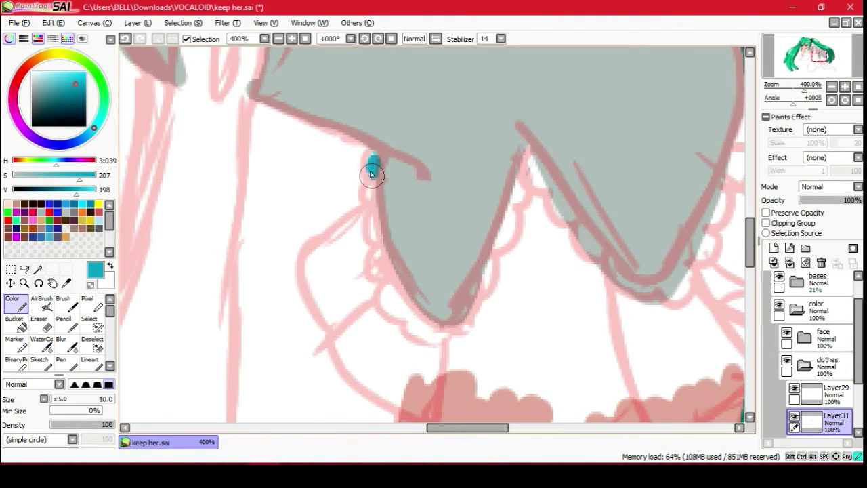
key("ctrl+z")
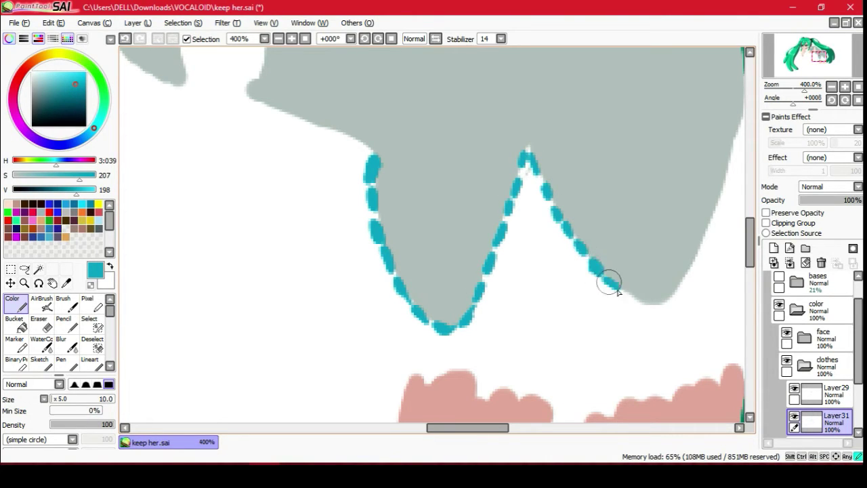
left_click(728, 179)
mouse_move(718, 203)
left_mouse_down()
mouse_move(617, 390)
mouse_move(589, 390)
left_mouse_up()
left_click(606, 315)
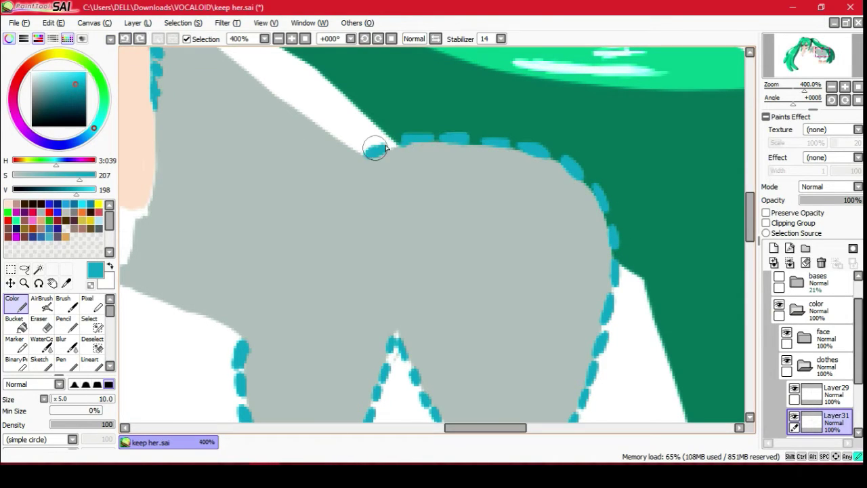
Add short rows of teal dashes inside the two skirt flaps, beside the notch between them.
scroll(377, 149, "down", 2)
scroll(603, 236, "up", 2)
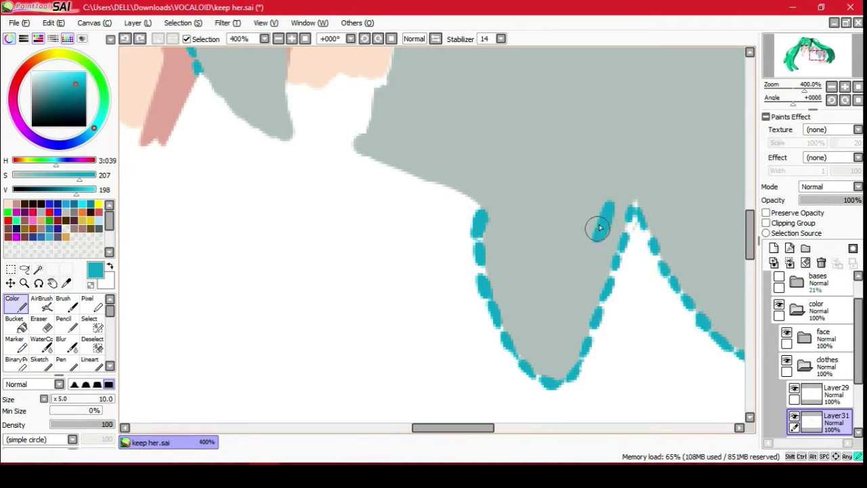
left_click_drag(675, 244, 519, 219)
Show the bases sketch folder and add an empty layer directly above the grey dress layer, below the trim.
scroll(519, 219, "down", 5)
left_click(779, 276)
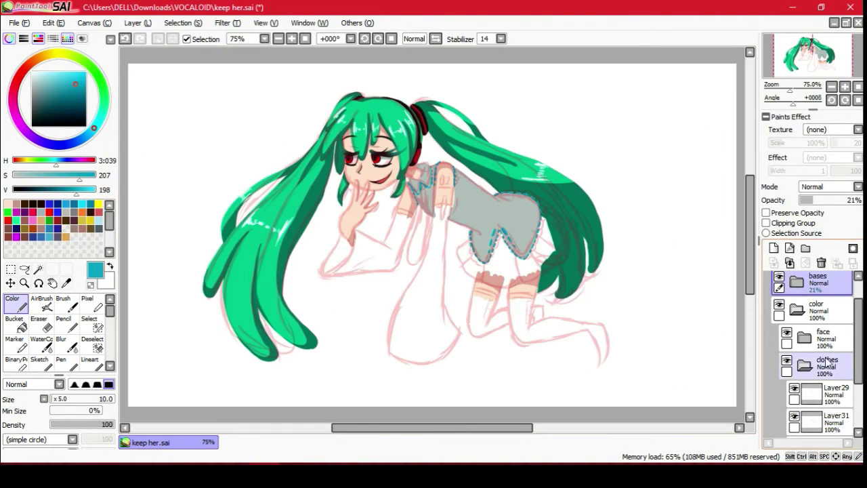
scroll(807, 339, "down", 2)
left_click(805, 342)
left_click(820, 400)
scroll(433, 233, "up", 4)
left_click(773, 248)
Paint the long necktie hanging from the collar in teal green, widening towards its rounded end.
left_click_drag(517, 103, 629, 80)
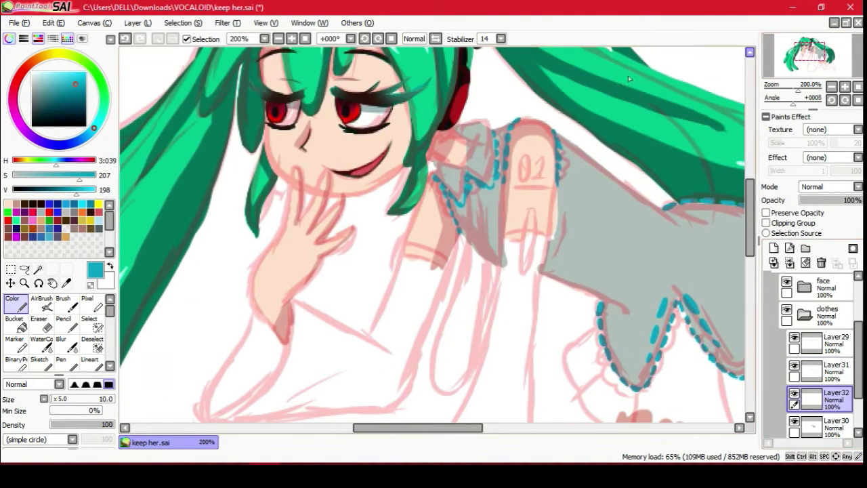
scroll(321, 63, "up", 1)
left_click_drag(472, 293, 458, 405)
left_click_drag(458, 380, 458, 332)
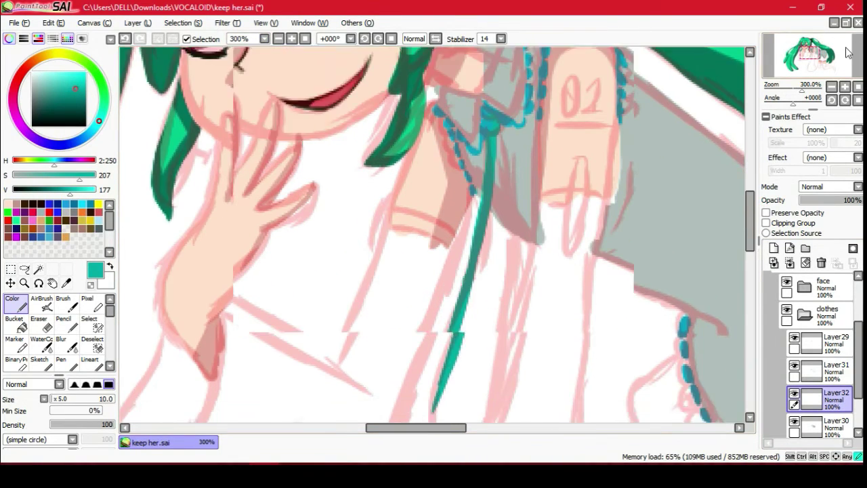
left_click_drag(433, 258, 369, 337)
left_click_drag(407, 305, 387, 278)
mouse_move(478, 61)
left_mouse_down()
mouse_move(453, 324)
mouse_move(441, 355)
left_mouse_up()
key("bracketright")
mouse_move(396, 243)
left_mouse_down()
mouse_move(445, 252)
mouse_move(456, 101)
mouse_move(457, 306)
mouse_move(478, 261)
mouse_move(474, 197)
left_mouse_up()
Tidy the necktie with the eraser, hide the bases sketch folder and return to the Color brush.
left_click(38, 323)
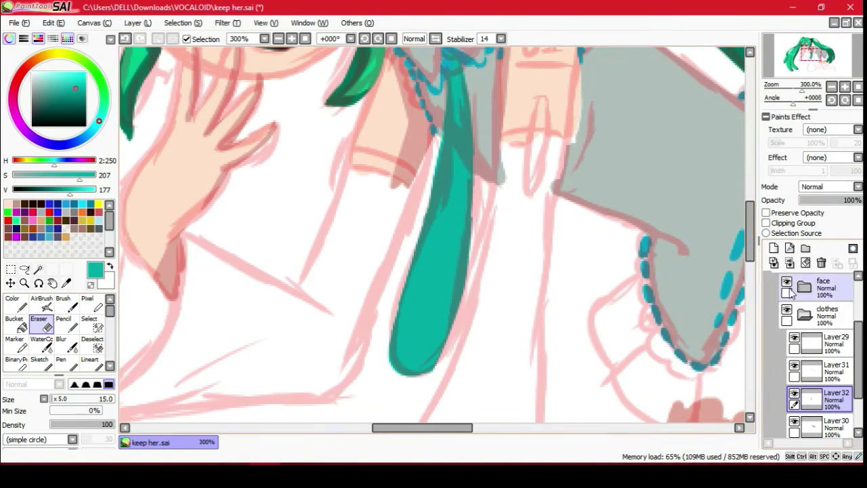
scroll(813, 352, "down", 2)
left_click(786, 420)
left_click(12, 303)
scroll(451, 264, "down", 4)
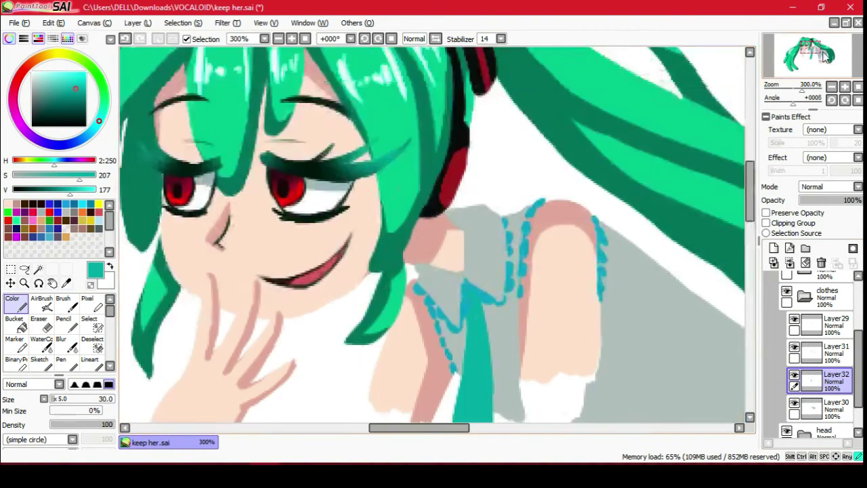
Paint two short near-black bars on the edge of the lower necktie and save the file.
scroll(420, 305, "up", 4)
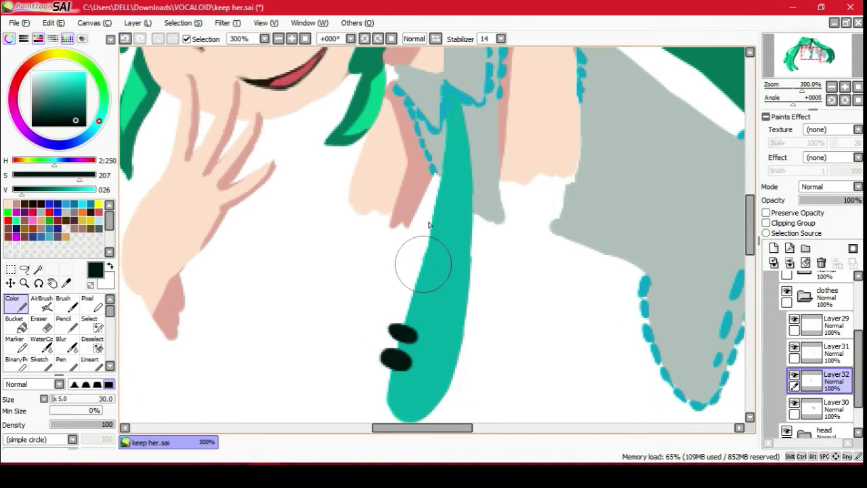
scroll(428, 224, "down", 4)
scroll(262, 72, "up", 2)
Create a new layer above the grey dress layer and make it a clipping group.
left_click(813, 319)
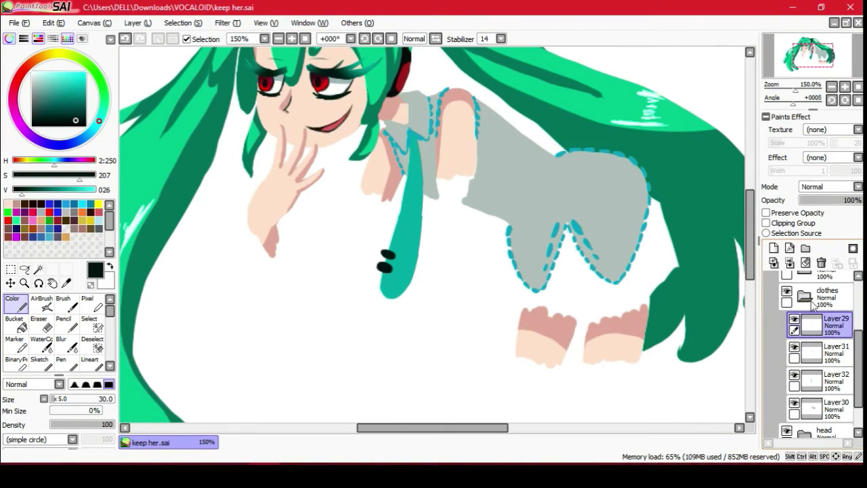
left_click(827, 408)
left_click(774, 248)
left_click(766, 223)
left_click(291, 38)
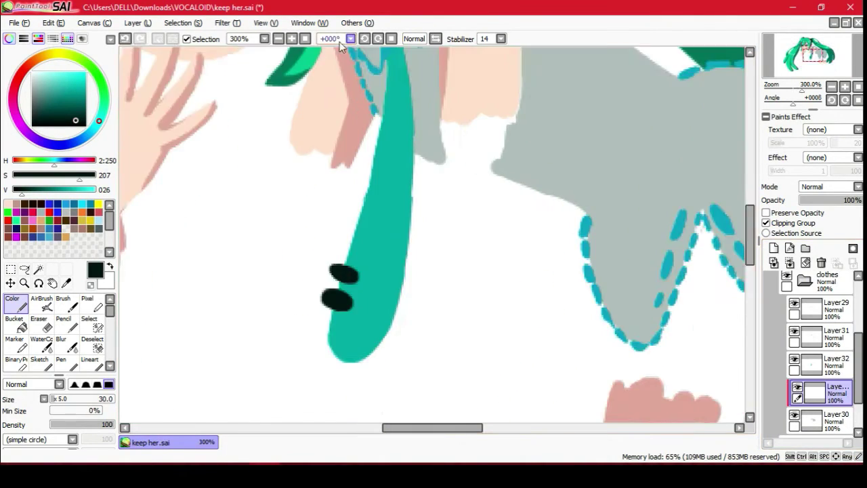
Set the shading colour to a muted grey-green (S 30, V 150) and shade the dress beside the collar and behind the shoulder.
left_click_drag(412, 115, 472, 257)
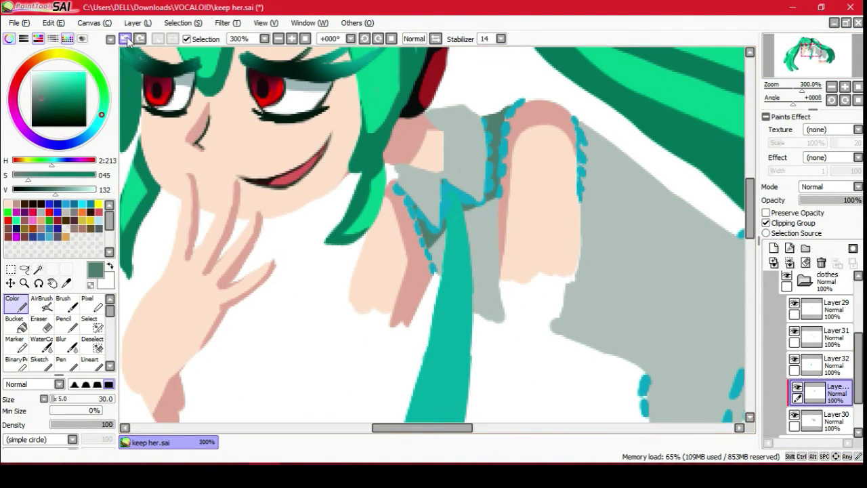
left_click(126, 39)
left_click(41, 90)
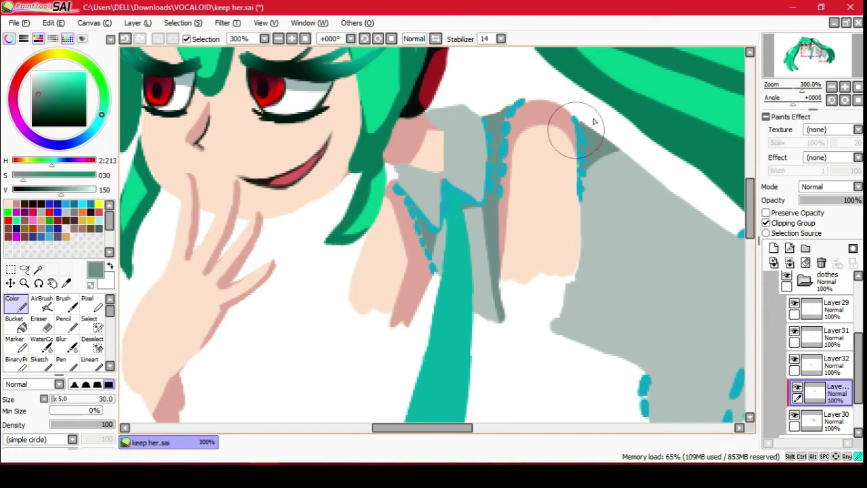
left_click_drag(593, 121, 613, 159)
key("e")
key("b")
left_click_drag(703, 207, 440, 139)
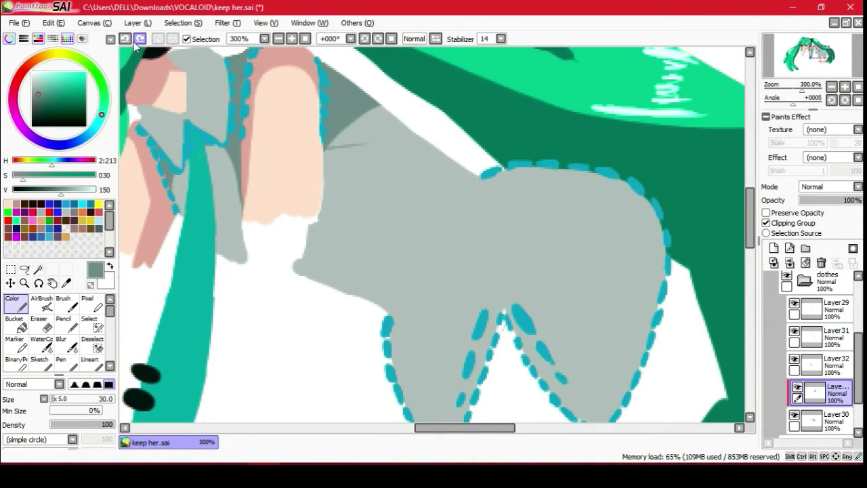
Shade the dress along the back and the skirt's upper edge using the bases sketch as a guide, cleaning up with the eraser.
scroll(809, 338, "up", 5)
left_click(779, 308)
left_click_drag(501, 196, 562, 203)
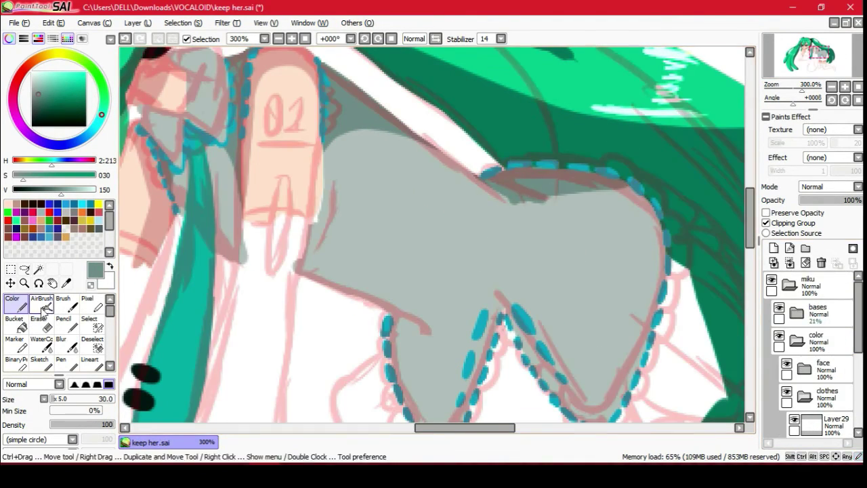
key("e")
left_click(779, 308)
left_click(780, 308)
key("b")
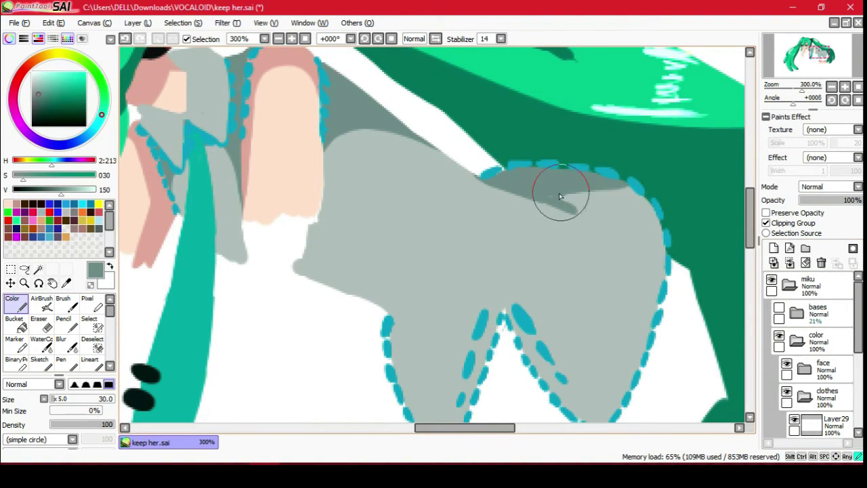
Paint grey shading on the skirt's front fold and the rear hem point, tidy it and hide the bases sketch.
left_click(779, 308)
left_click_drag(407, 318, 397, 348)
key("e")
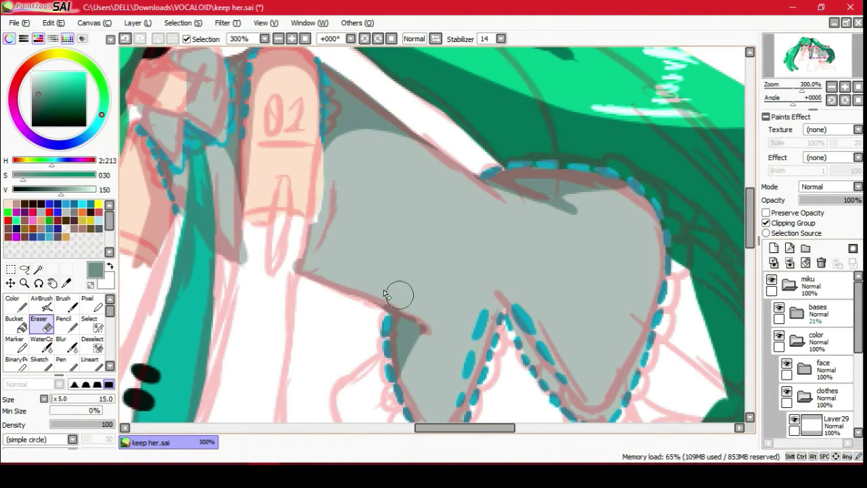
left_click(774, 280)
left_click(779, 309)
scroll(406, 312, "down", 2)
key("b")
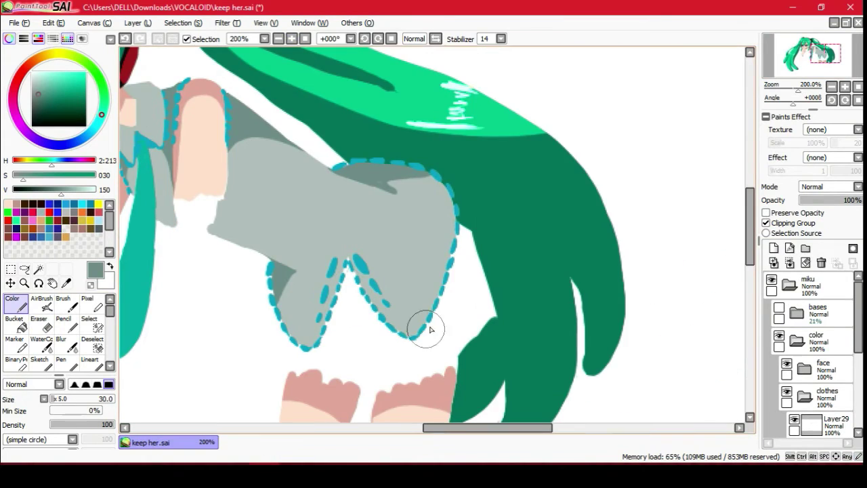
Write a red underlined "01" on the character's upper arm.
left_click(796, 51)
scroll(813, 353, "down", 3)
left_click(823, 424)
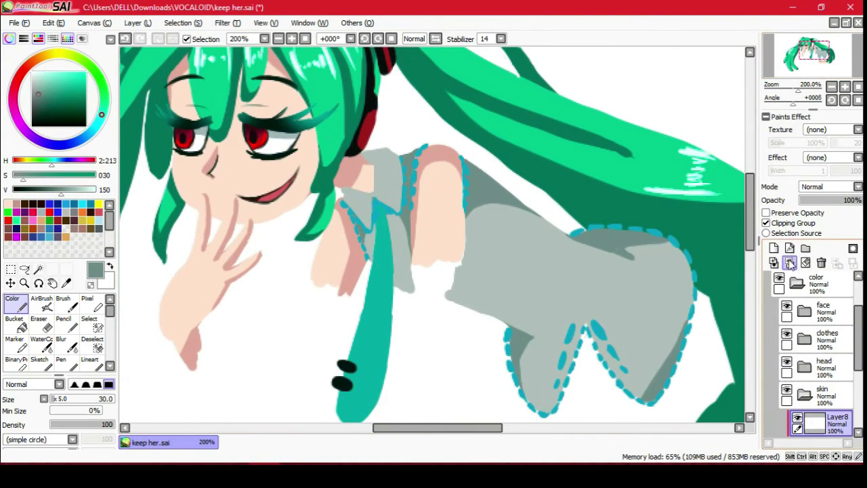
left_click(291, 38)
left_click(54, 400)
left_click(50, 212)
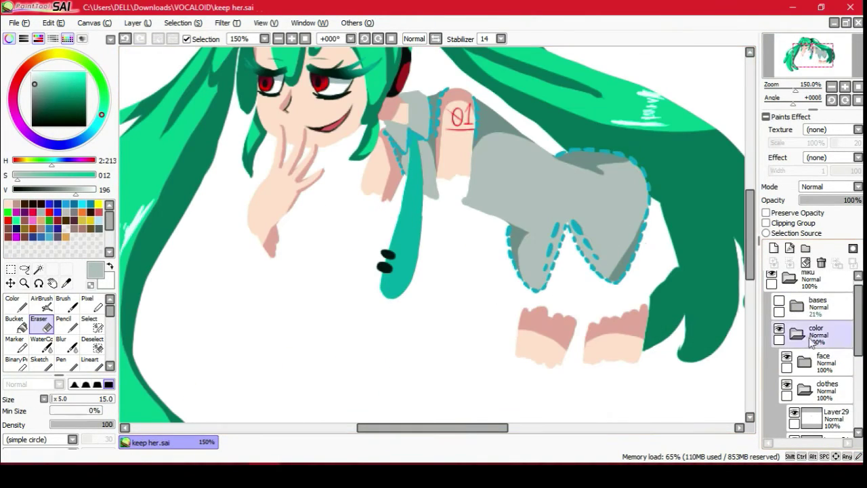
Add a clipping-group layer above Layer29 and shade the grey collar in darker grey-green with the Color brush.
scroll(811, 343, "down", 4)
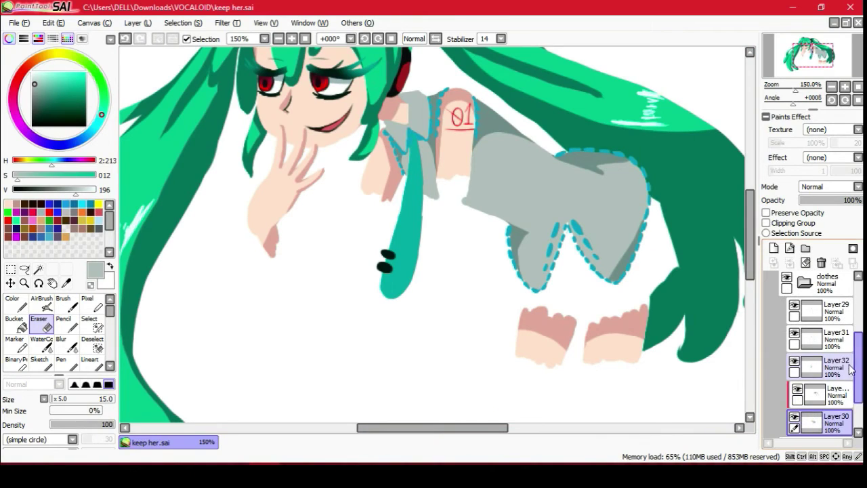
left_click(807, 309)
left_click(774, 249)
left_click(766, 223)
scroll(474, 203, "up", 2)
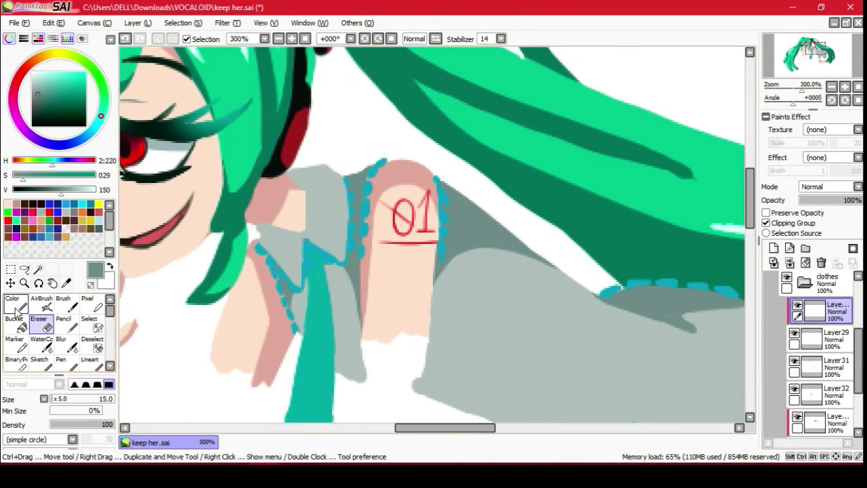
left_click(13, 298)
scroll(285, 177, "down", 4)
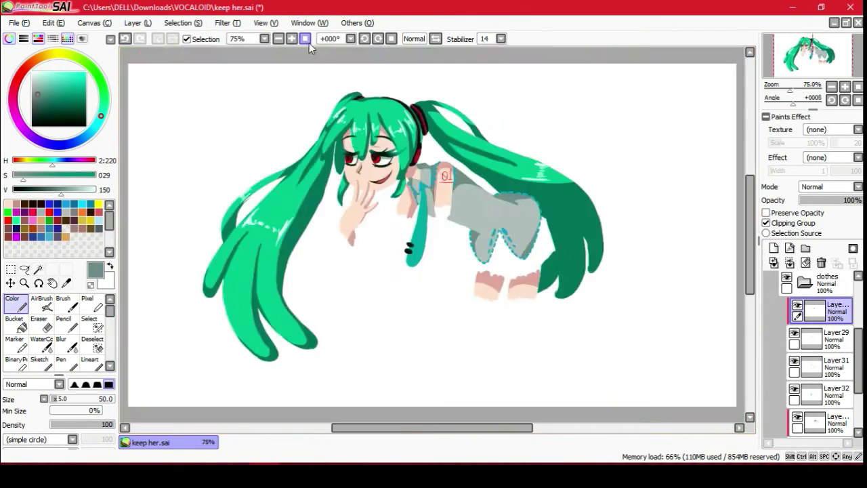
scroll(528, 204, "up", 4)
left_click_drag(830, 55, 828, 58)
Paint small accents in the trim's blue on the collar on a new layer with brush size 10, and save the file.
left_click(773, 249)
left_click(471, 234, "alt")
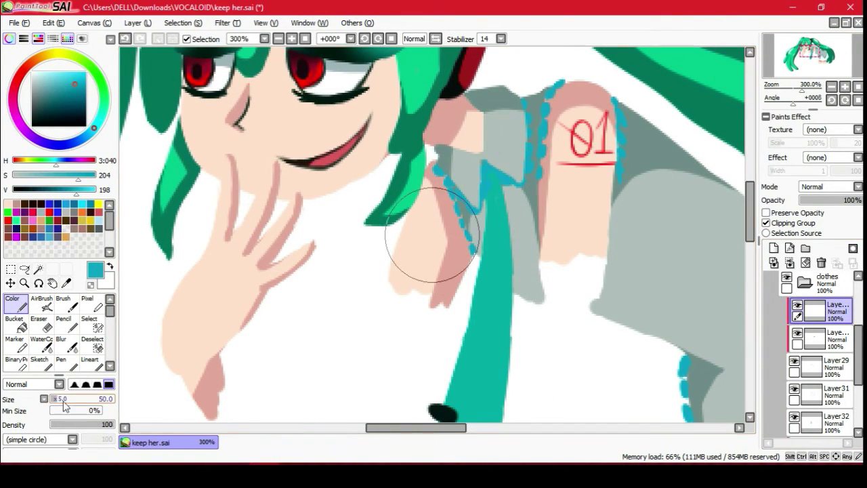
scroll(466, 188, "down", 3)
scroll(305, 203, "up", 2)
left_click(14, 22)
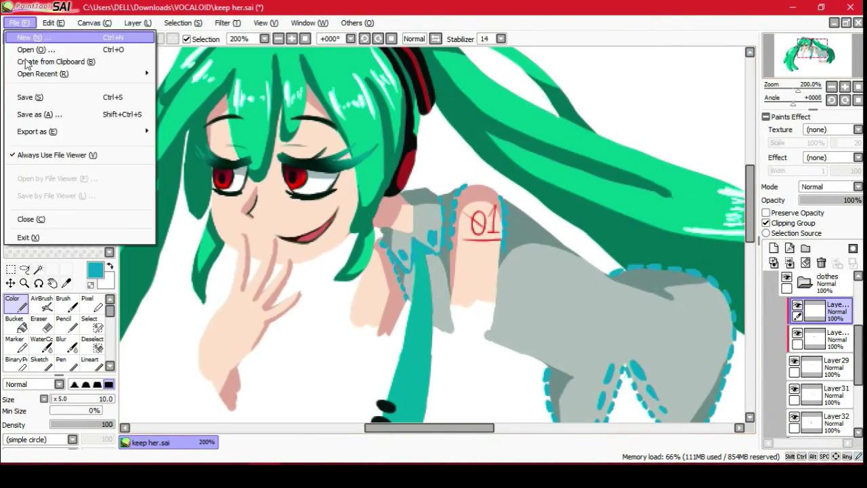
left_click(29, 93)
Clip a new layer to the necktie, paint a dark blue shadow over its upper part and save the file.
scroll(813, 325, "up", 2)
scroll(813, 326, "down", 3)
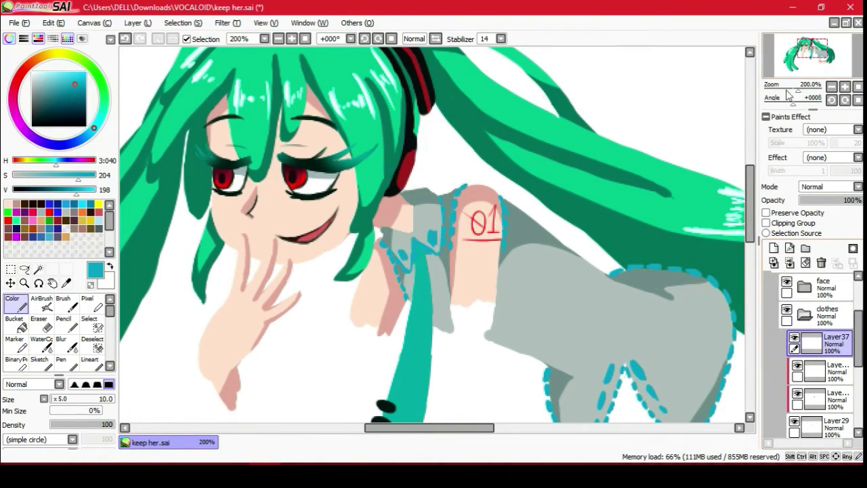
left_click_drag(831, 275, 823, 394)
left_click(767, 223)
left_click(75, 83)
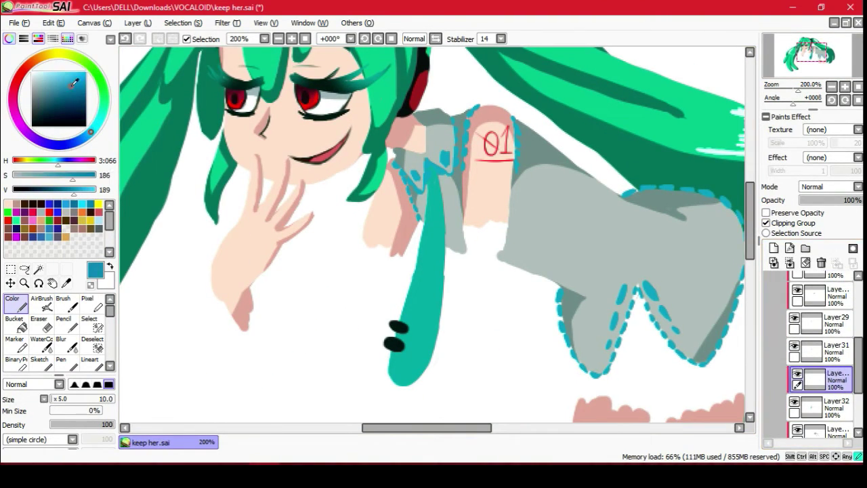
left_click(305, 39)
scroll(813, 326, "up", 3)
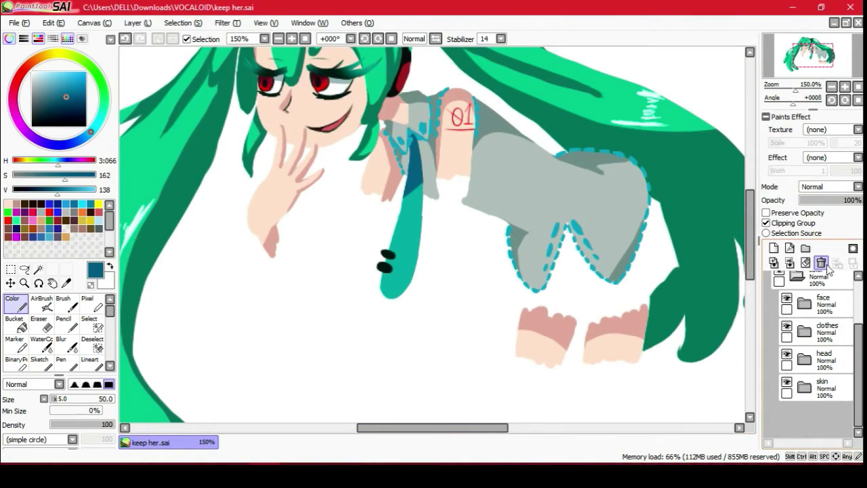
scroll(433, 237, "up", 1)
left_click(13, 22)
left_click(23, 97)
Create a new clothes layer, show the bases sketch and outline the top of the detached sleeve in near-black at size 15.
left_click(804, 331)
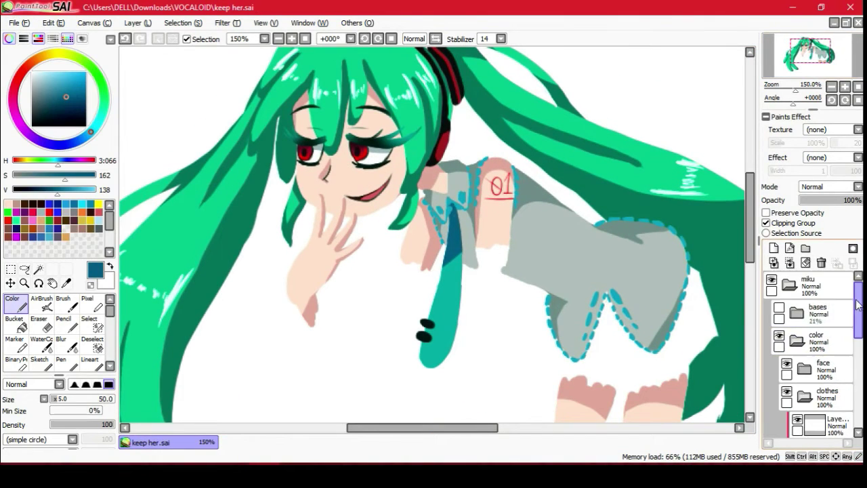
left_click(798, 379)
scroll(810, 339, "up", 3)
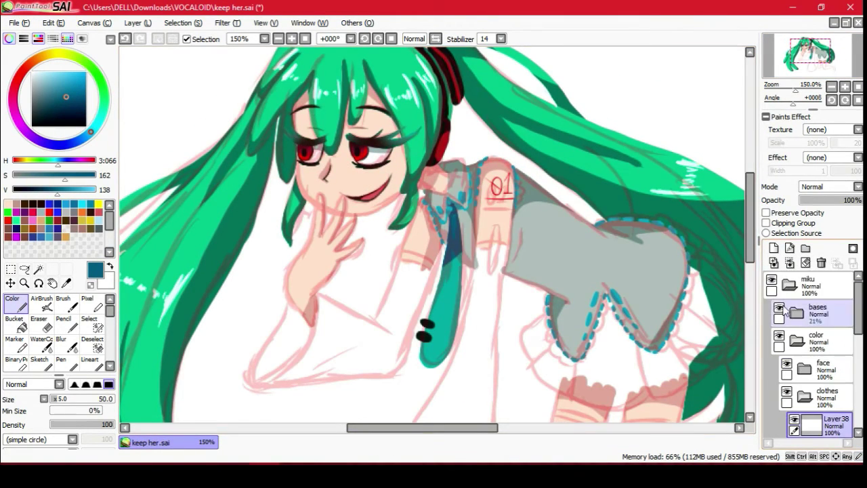
scroll(385, 61, "up", 3)
scroll(813, 339, "down", 3)
mouse_move(475, 237)
left_mouse_down()
mouse_move(346, 111)
mouse_move(319, 280)
left_mouse_up()
left_click_drag(397, 228, 430, 110)
scroll(433, 237, "down", 3)
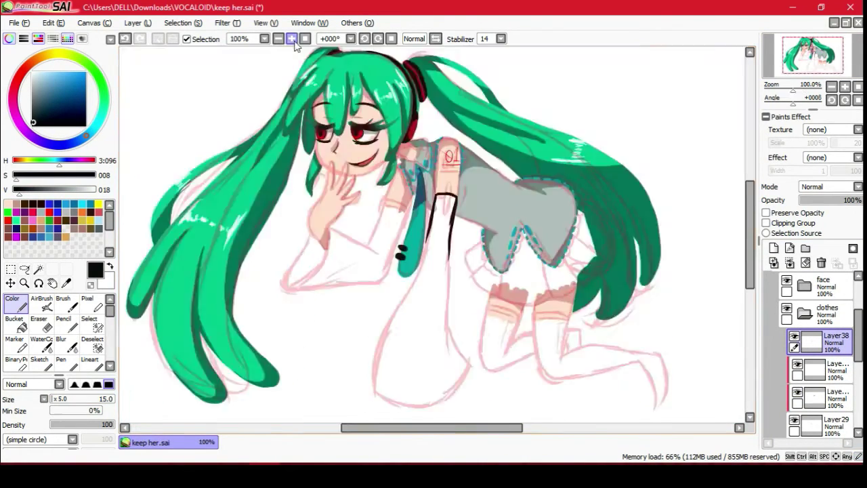
Outline the sleeve's long sides and flared, rounded lower end in near-black along the sketch.
scroll(434, 237, "up", 2)
left_click_drag(434, 224, 353, 403)
mouse_move(413, 380)
left_mouse_down()
mouse_move(500, 179)
mouse_move(480, 170)
mouse_move(467, 52)
left_mouse_up()
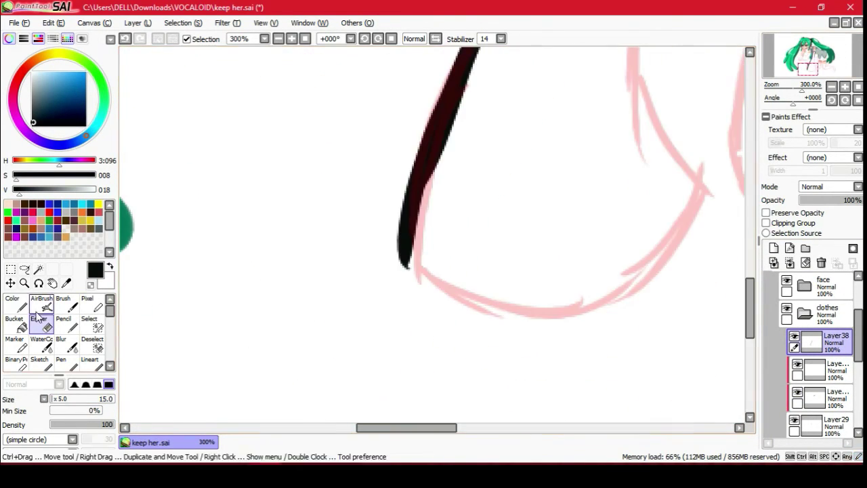
left_click_drag(401, 233, 707, 181)
left_click_drag(478, 251, 451, 420)
scroll(313, 120, "down", 1)
left_click_drag(313, 120, 336, 4)
left_click_drag(454, 88, 439, 298)
left_click_drag(444, 223, 486, 339)
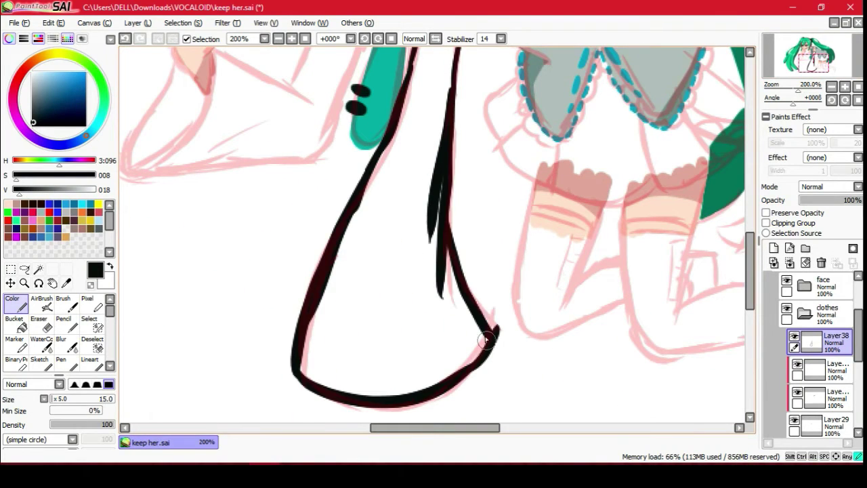
Set the brush size to 25 and fill the outlined sleeve with solid near-black.
left_click(60, 404)
left_click_drag(433, 169, 445, 234)
mouse_move(453, 108)
left_mouse_down()
mouse_move(427, 224)
mouse_move(471, 397)
left_mouse_up()
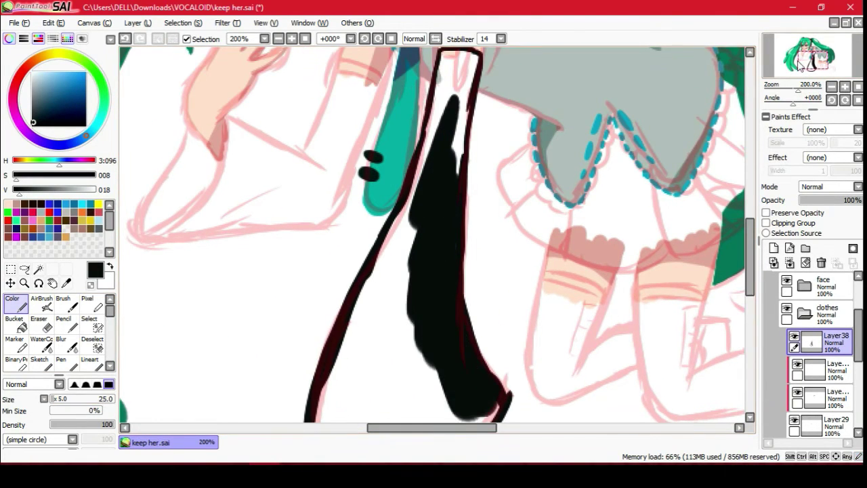
left_click_drag(379, 258, 474, 160)
mouse_move(583, 285)
left_mouse_down()
mouse_move(468, 342)
mouse_move(511, 325)
left_mouse_up()
left_click_drag(474, 250, 502, 88)
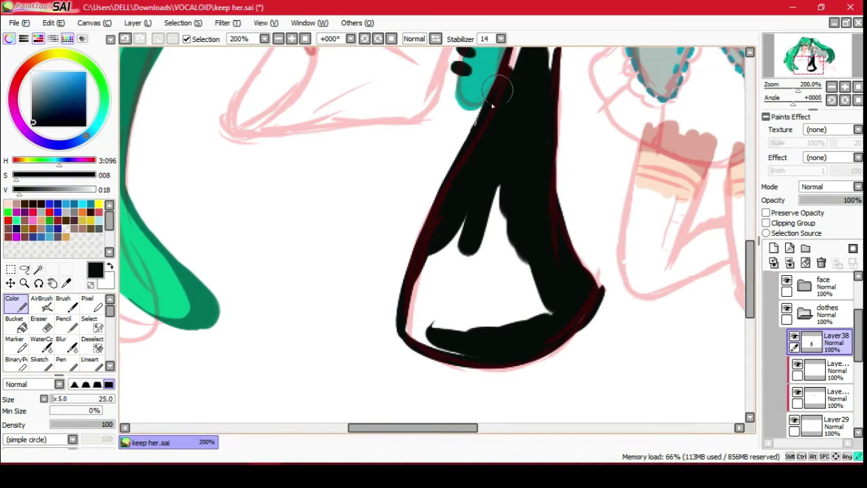
mouse_move(493, 106)
left_mouse_down()
mouse_move(520, 182)
mouse_move(510, 325)
mouse_move(421, 306)
mouse_move(468, 251)
left_mouse_up()
scroll(489, 121, "up", 2)
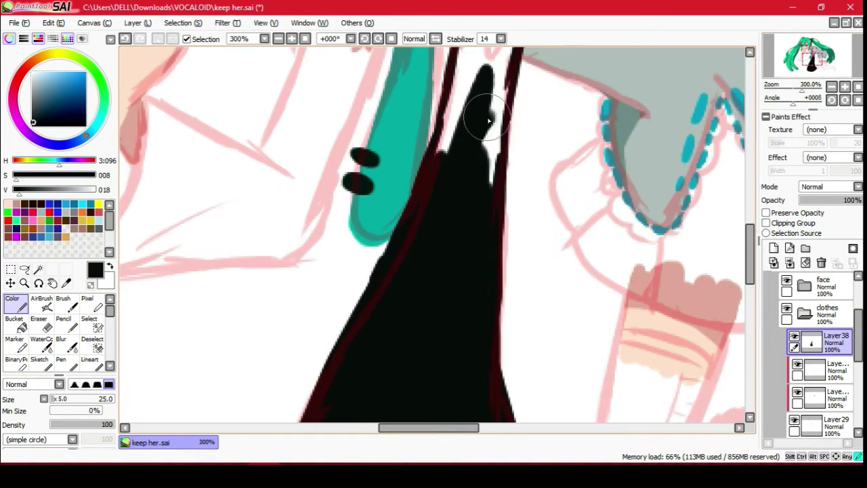
left_click(796, 57)
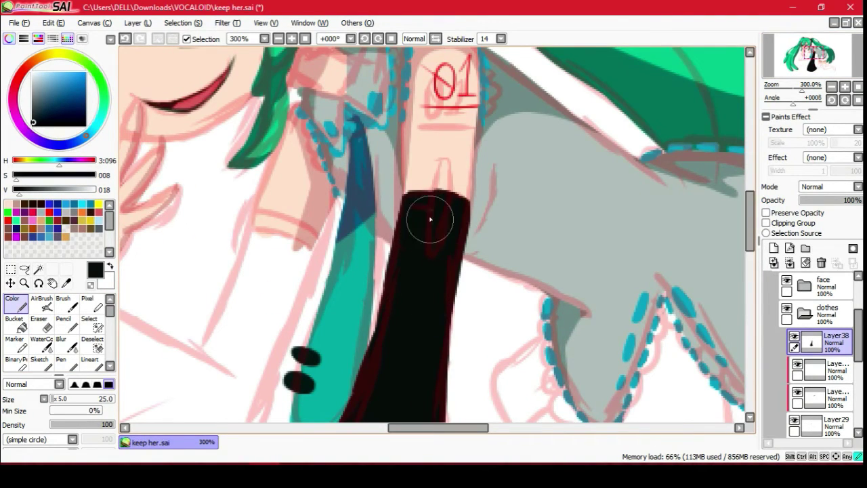
Hide the bases sketch and clean up the sleeve's upper edge with the eraser.
scroll(813, 352, "up", 3)
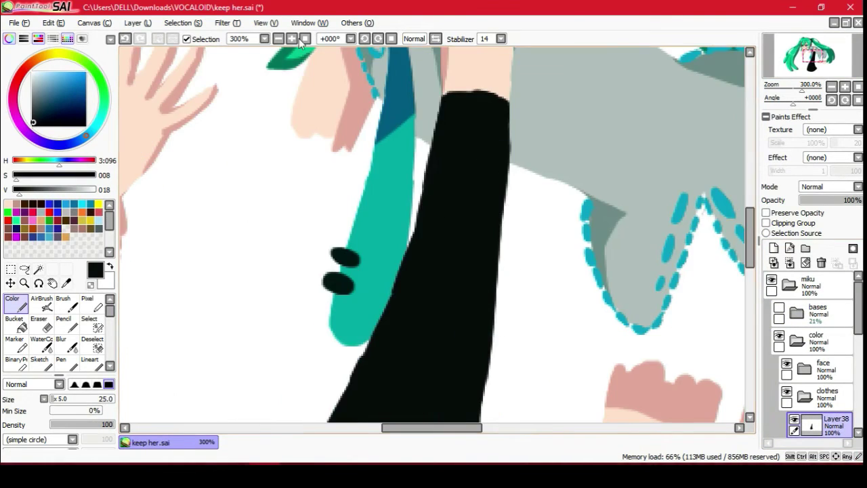
scroll(447, 119, "up", 1)
key("e")
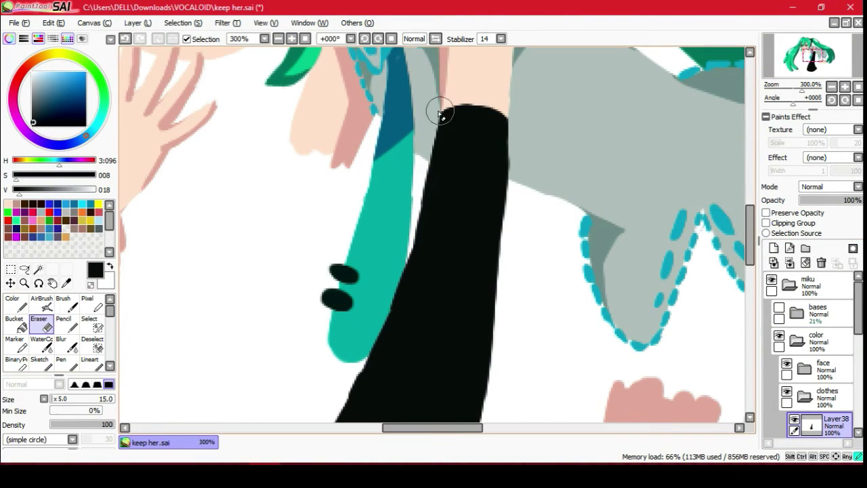
left_click(278, 39)
left_click(305, 38)
Create a new layer above the sleeve and paint a short black vertical bar over its upper edge, guided by the sketch.
left_click(817, 313)
left_click(823, 426)
key("e")
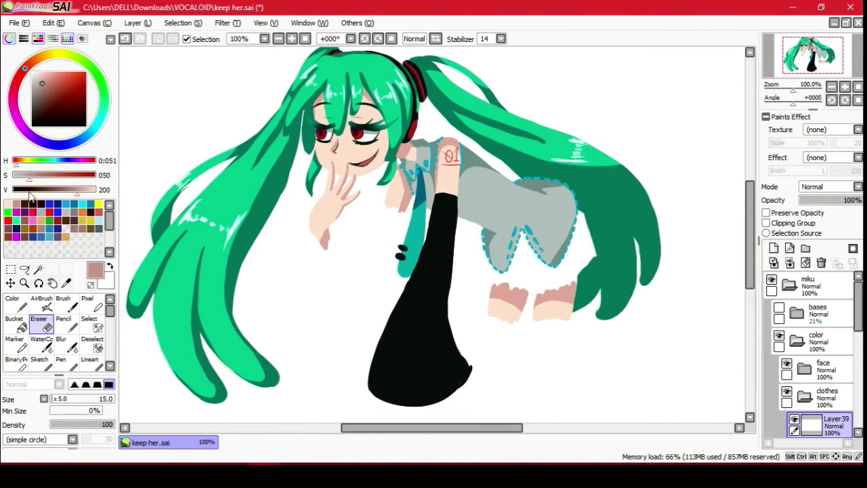
left_click(779, 307)
key("ctrl+plus")
left_click(33, 325)
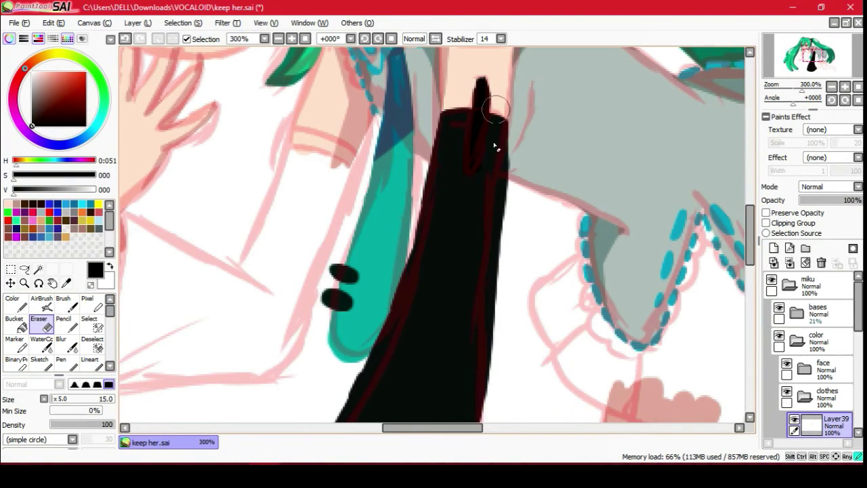
left_click(779, 307)
Clip a new layer to the sleeve and paint a band in the necktie's teal across its top, beneath the black bar.
scroll(813, 339, "down", 2)
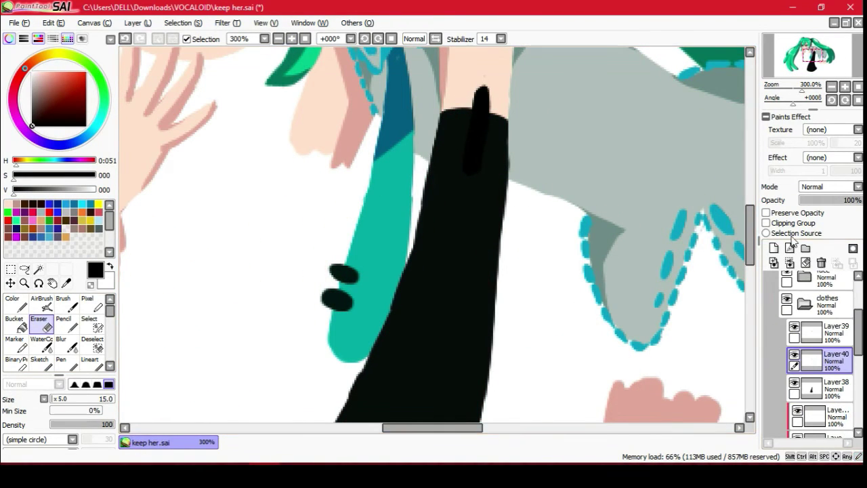
left_click(823, 360)
left_click_drag(434, 169, 472, 234)
left_click(420, 285, "alt")
left_click(17, 303)
left_click_drag(535, 177, 483, 183)
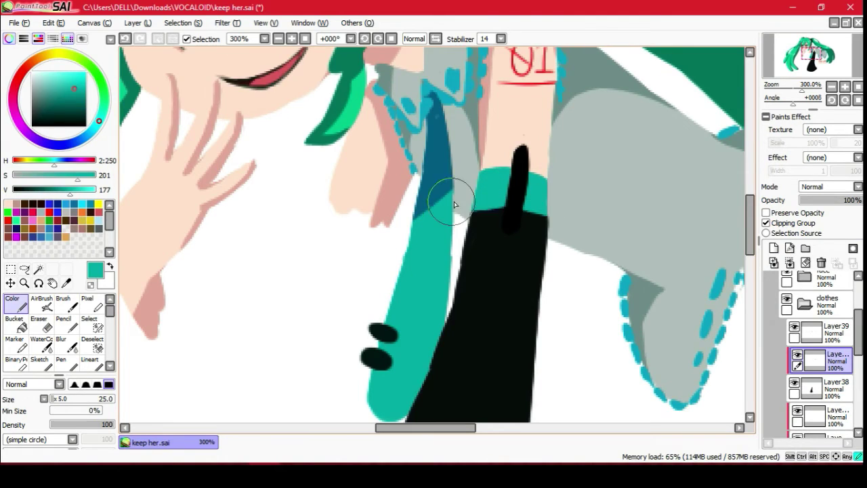
key("ctrl+minus")
key("ctrl+minus")
key("ctrl+minus")
key("ctrl+minus")
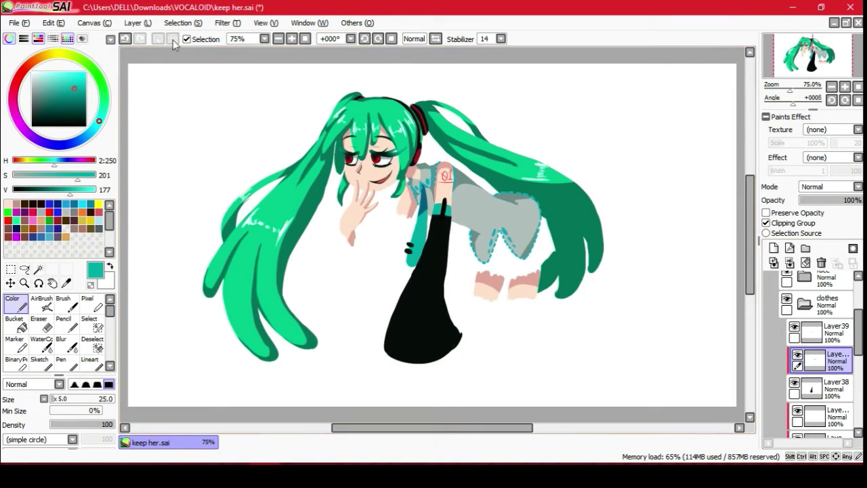
Save the file, return to the sleeve layer and round off the sleeve's pointed lower corner in its own near-black.
key("ctrl+plus")
scroll(813, 339, "up", 2)
double_click(823, 298)
key("Escape")
left_click_drag(862, 299, 861, 349)
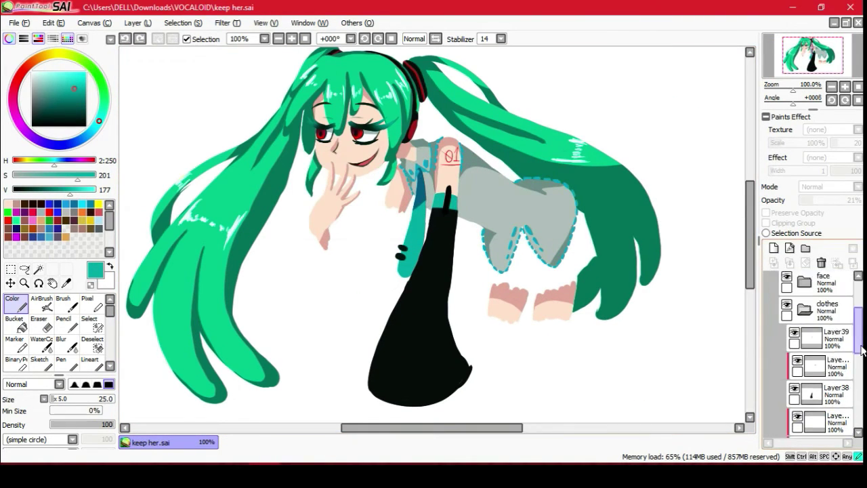
scroll(862, 349, "down", 1)
left_click(823, 349)
key("ctrl+plus")
scroll(434, 237, "down", 5)
left_click(368, 284, "alt")
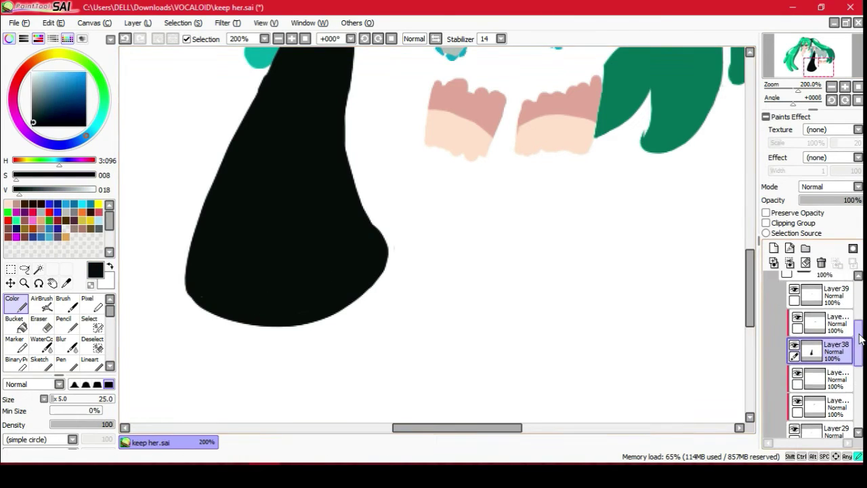
Show the bases sketch and paint the bent arm's sleeve near-black from its upper edge toward the elbow on the sleeve layer.
scroll(813, 339, "up", 3)
scroll(434, 238, "up", 10)
scroll(813, 339, "down", 3)
key("ctrl+plus")
left_click_drag(474, 130, 410, 116)
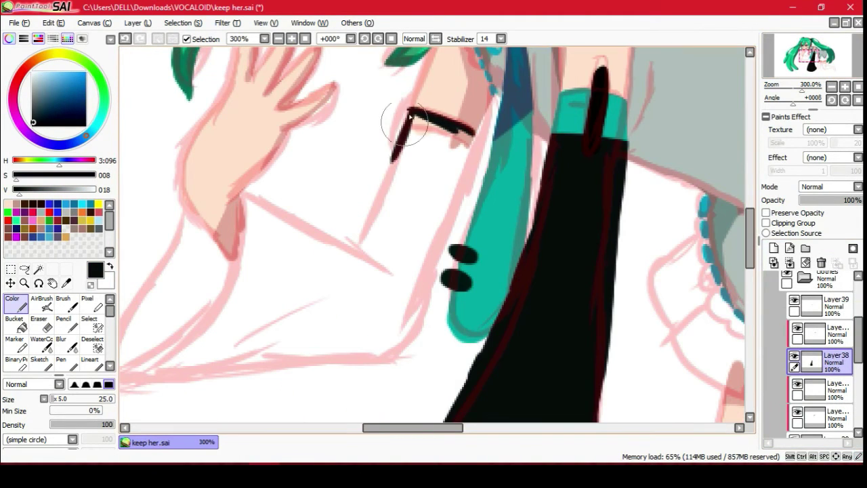
left_click_drag(467, 132, 400, 313)
Clean up the upper edge and sides of the bent arm's sleeve with the eraser, checking it with the sketch hidden.
scroll(813, 339, "up", 3)
left_click(779, 308)
mouse_move(414, 122)
left_mouse_down()
mouse_move(461, 139)
mouse_move(430, 212)
mouse_move(372, 240)
mouse_move(441, 141)
mouse_move(422, 203)
left_mouse_up()
key("e")
mouse_move(379, 135)
left_mouse_down()
mouse_move(372, 180)
mouse_move(385, 103)
left_mouse_up()
left_click(779, 308)
scroll(813, 339, "down", 3)
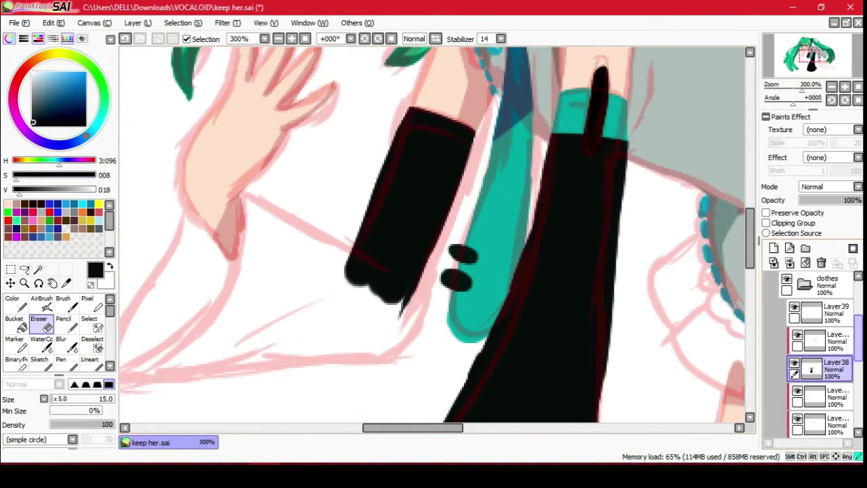
Paint the bent arm's flared forearm sleeve near-black, with a pointed outer tip and a rounded elbow following the sketch.
key("b")
left_click_drag(239, 198, 226, 299)
left_click_drag(369, 273, 242, 198)
mouse_move(150, 338)
left_mouse_down()
mouse_move(248, 301)
mouse_move(434, 304)
mouse_move(485, 291)
mouse_move(333, 305)
mouse_move(345, 190)
mouse_move(377, 194)
mouse_move(383, 242)
left_mouse_up()
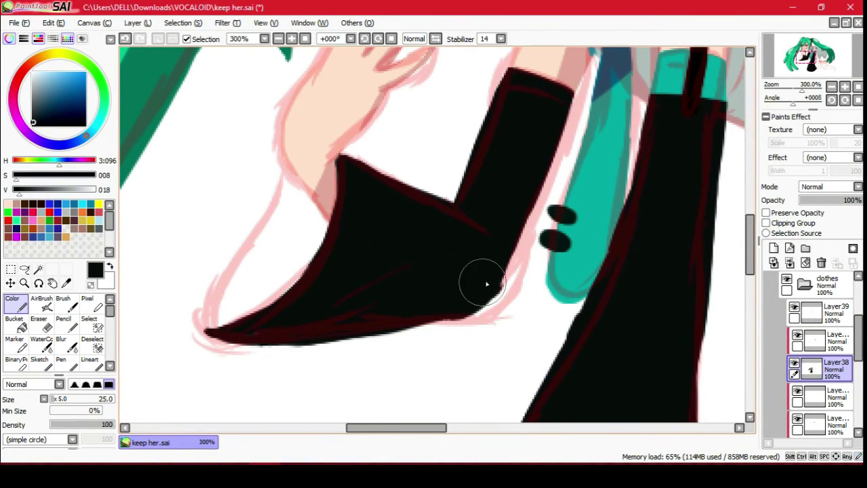
left_click_drag(420, 302, 498, 331)
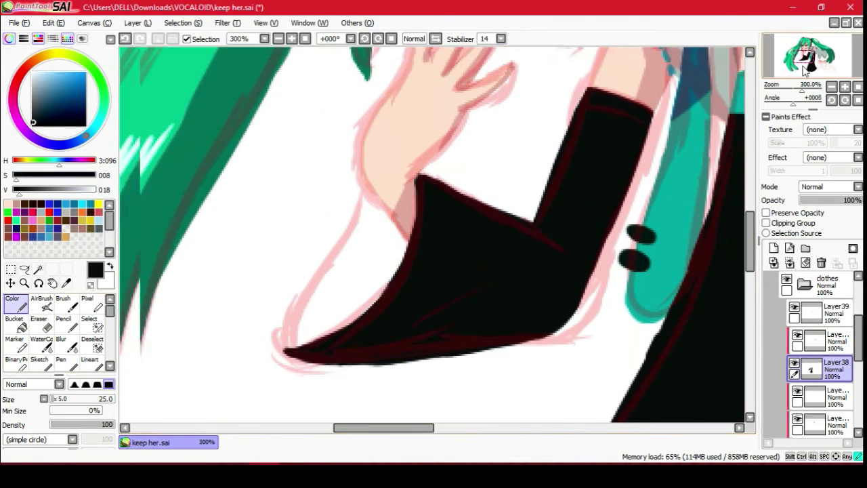
Create a new layer beneath the sleeve and paint the flared opening's inner lining in the necktie's teal.
left_click(820, 395)
left_click_drag(765, 55, 551, 126)
left_click(551, 126, "alt")
left_click_drag(313, 343, 551, 287)
left_click_drag(408, 230, 406, 288)
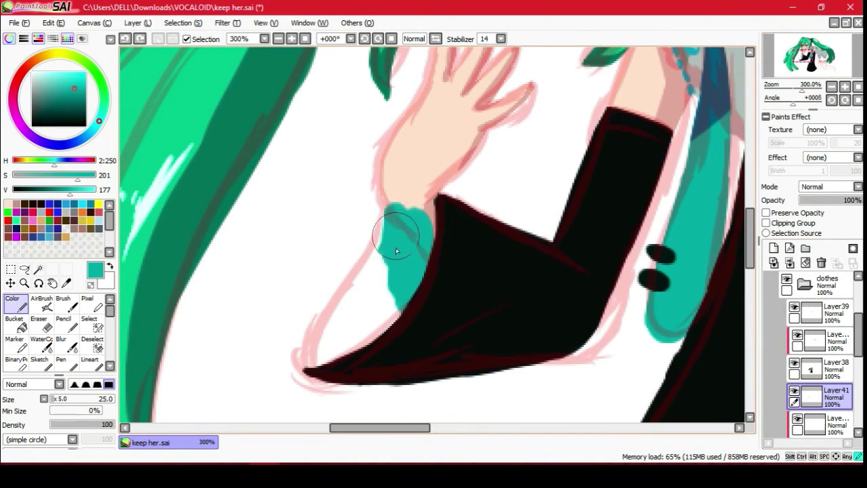
mouse_move(397, 251)
left_mouse_down()
mouse_move(354, 293)
mouse_move(338, 351)
mouse_move(346, 305)
left_mouse_up()
Hide the sketch and erase the teal lining's excess at the wrist so its upper edge slants across the forearm.
scroll(819, 352, "down", 2)
left_click(798, 284)
key("e")
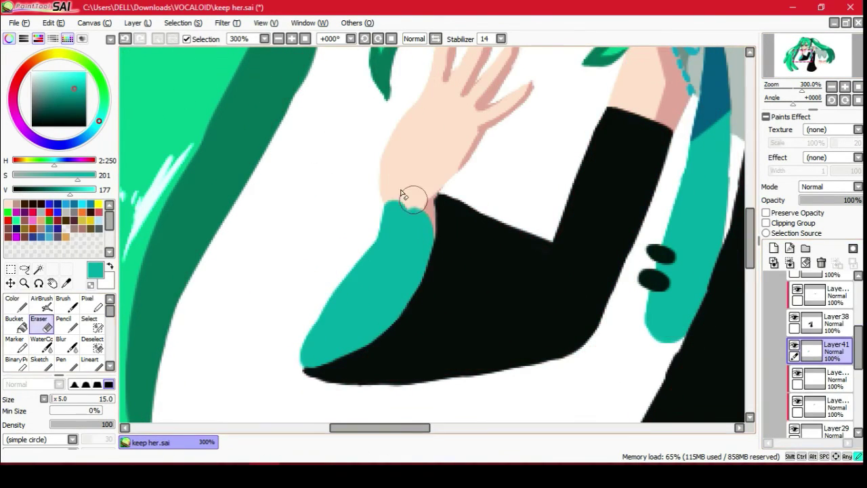
key("e")
key("ctrl+plus")
key("ctrl+plus")
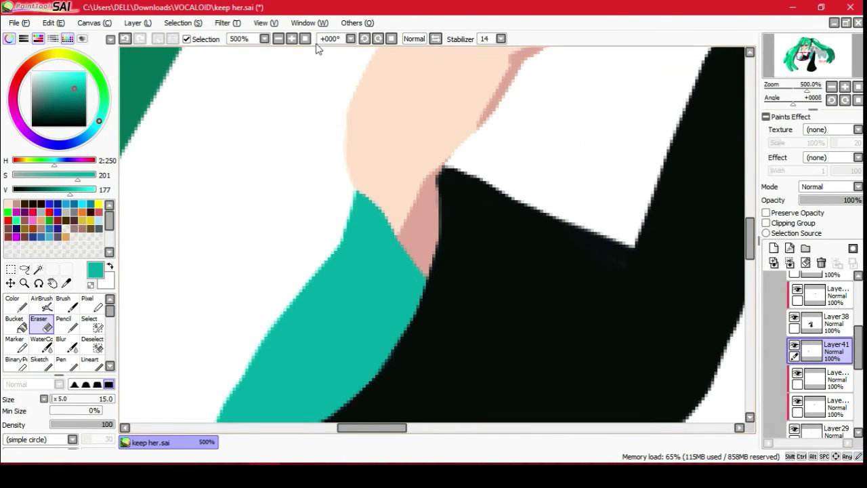
left_click(279, 38)
left_click(291, 39)
key("e")
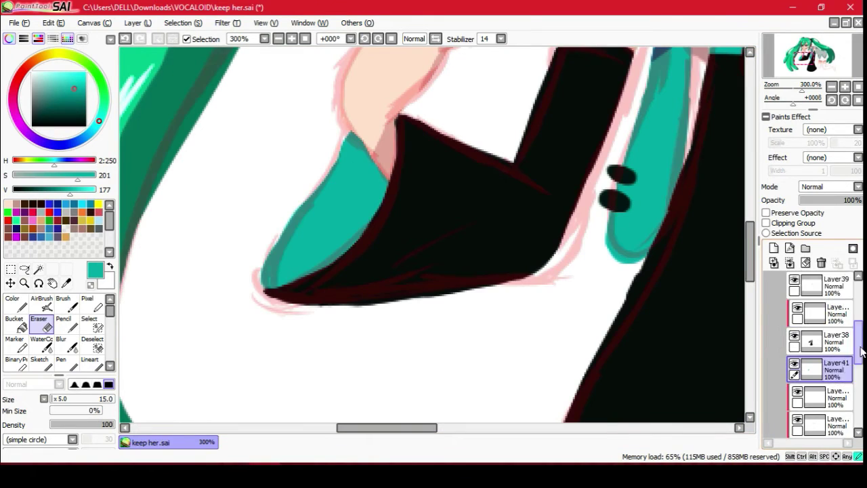
Refine the teal lining's outer edge and lower tip with the eraser and a size 10 brush, and save the file.
key("ctrl+plus")
key("e")
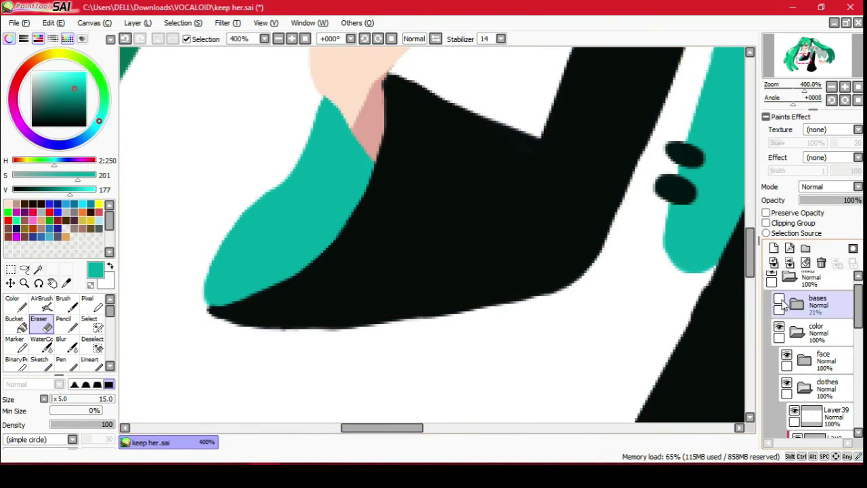
key("e")
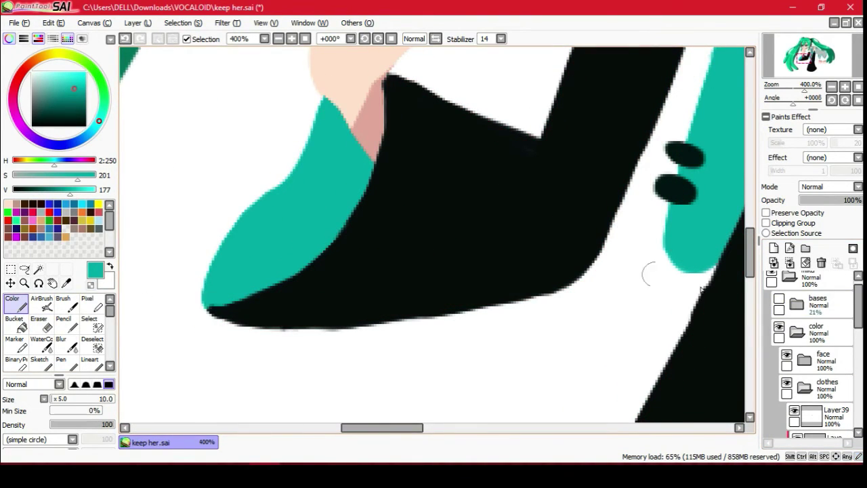
key("ctrl+minus")
key("ctrl+minus")
key("ctrl+minus")
key("ctrl+minus")
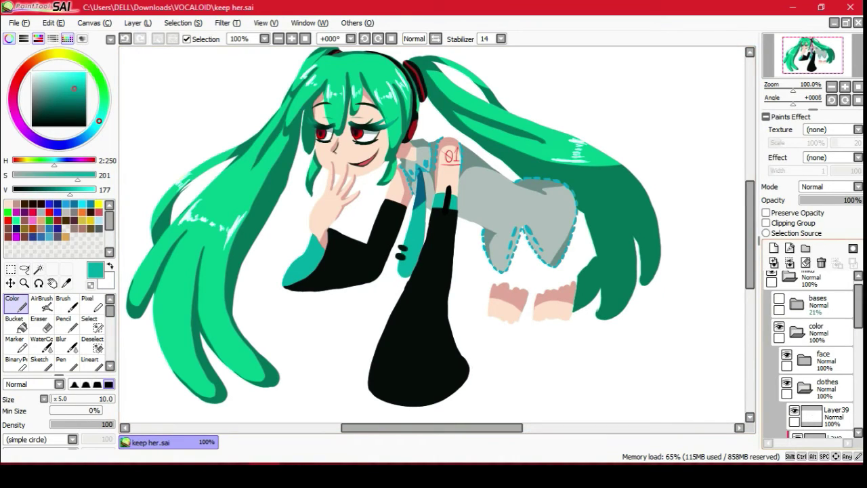
Paint a teal band across the top of the bent arm's sleeve on the layer clipped to the sleeve.
scroll(813, 352, "down", 5)
left_click(834, 372)
key("ctrl+plus")
key("ctrl+plus")
key("ctrl+plus")
key("ctrl+plus")
left_click_drag(308, 169, 412, 174)
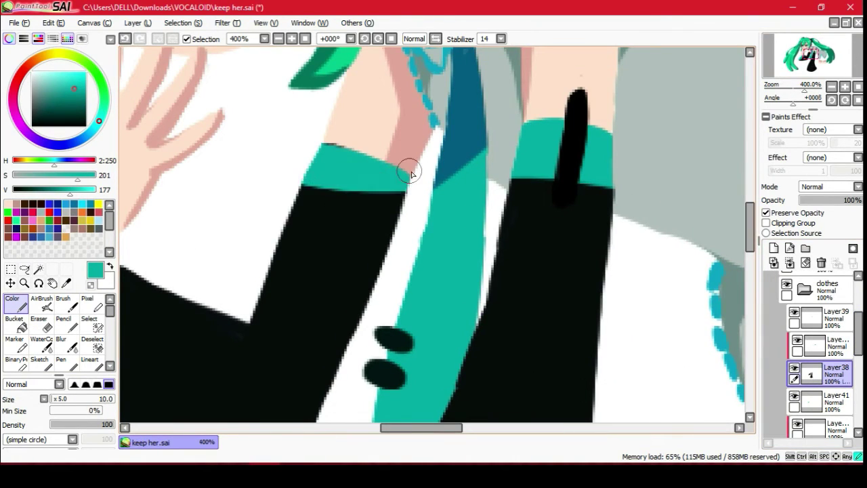
left_click(820, 346)
left_click(766, 223)
Paint a short black bar along the outer edge of the bent sleeve's teal band on the layer above, and save the file.
left_click(75, 127)
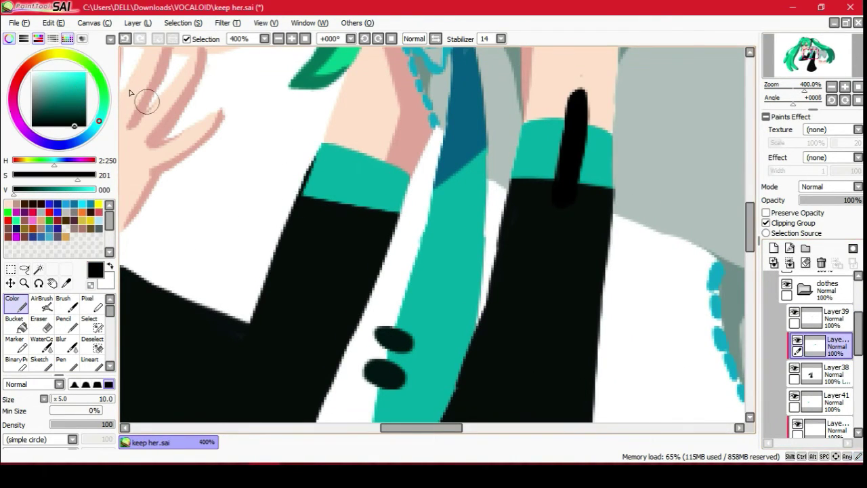
left_click(813, 316)
left_click_drag(324, 127, 296, 195)
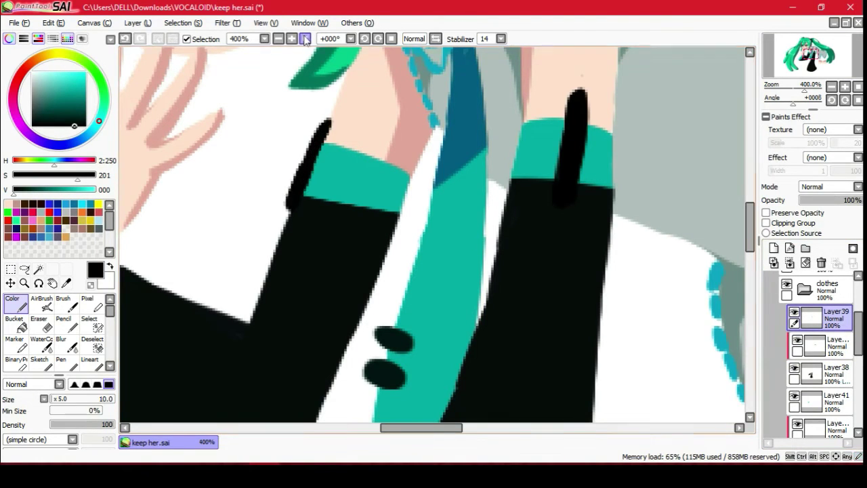
key("ctrl+minus")
left_click(813, 374)
key("ctrl+minus")
scroll(433, 237, "up", 3)
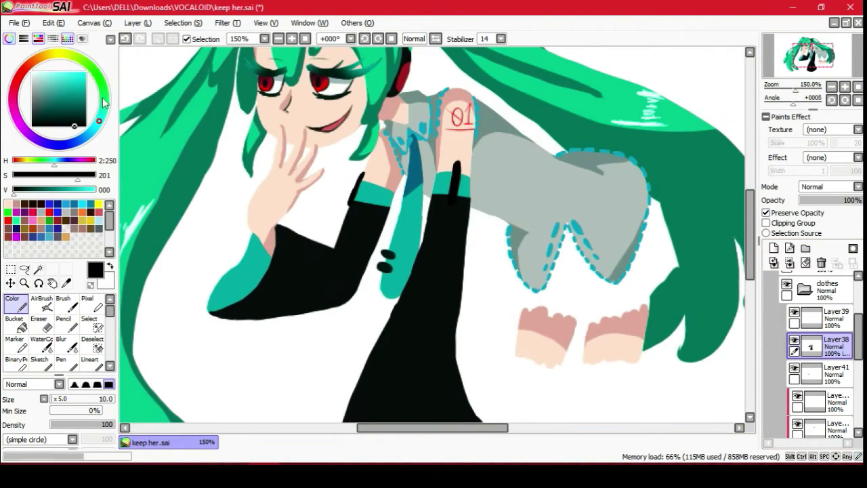
Show the bases sketch and create a new layer directly beneath the dress layer, above the head folder.
scroll(813, 352, "down", 4)
left_click(795, 399)
left_click(801, 405)
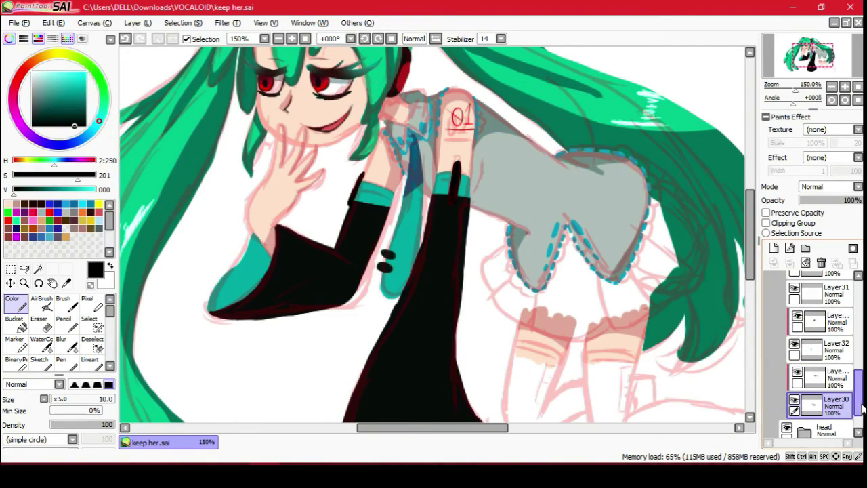
left_click(773, 248)
left_click_drag(820, 393, 820, 422)
key("ctrl+plus")
key("ctrl+plus")
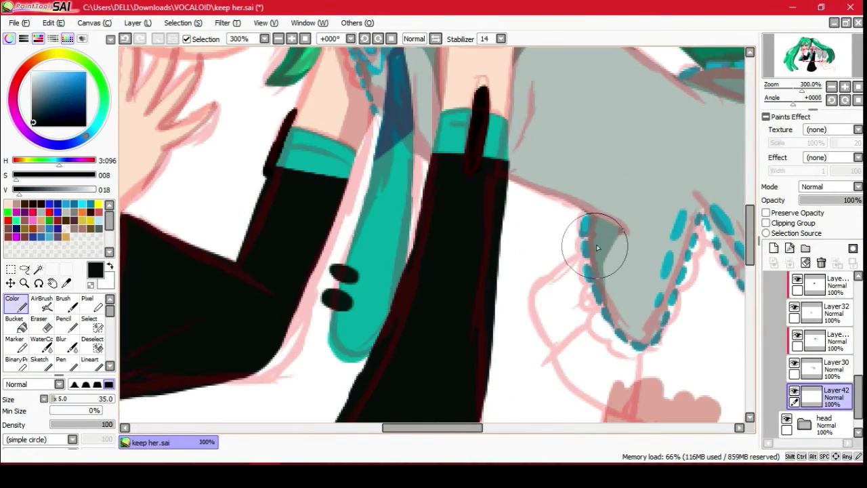
Paint the scalloped skirt beneath the dress in the sleeves' near-black with a size 35 brush, following the sketch.
left_click_drag(598, 248, 535, 318)
mouse_move(574, 386)
left_mouse_down()
mouse_move(310, 238)
mouse_move(445, 136)
left_mouse_up()
mouse_move(406, 224)
left_mouse_down()
mouse_move(411, 305)
mouse_move(464, 271)
left_mouse_up()
mouse_move(527, 277)
left_mouse_down()
mouse_move(587, 178)
mouse_move(561, 145)
left_mouse_up()
scroll(561, 145, "up", 5)
mouse_move(596, 224)
left_mouse_down()
mouse_move(633, 247)
mouse_move(619, 336)
mouse_move(548, 136)
mouse_move(610, 224)
mouse_move(600, 239)
left_mouse_up()
Hide the sketch and touch up the skirt's scalloped lower edge in near-black.
left_click(292, 39)
left_click(292, 38)
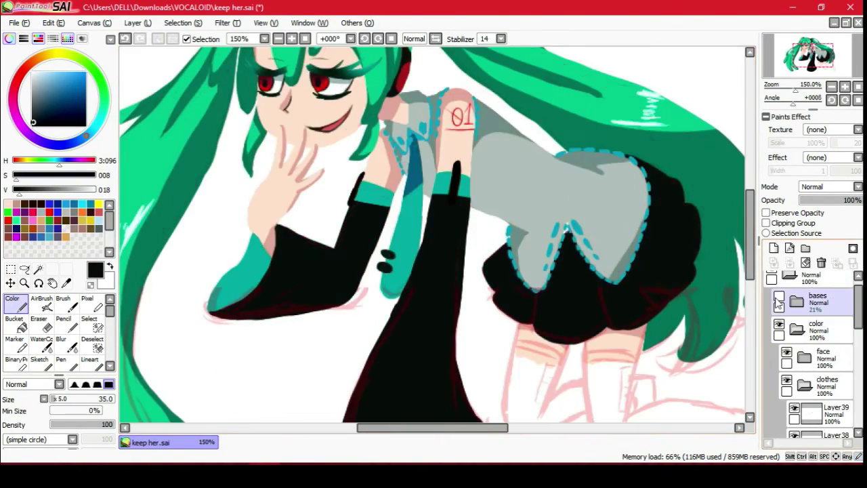
left_click(292, 39)
scroll(526, 285, "down", 2)
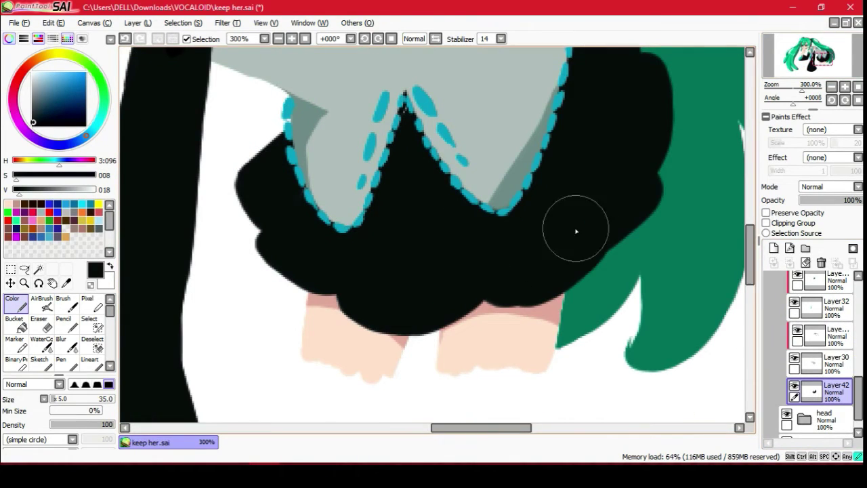
left_click_drag(576, 231, 519, 287)
scroll(492, 271, "up", 2)
Clip a new layer to the skirt and paint small yellow dashes and dots on each of its folds.
left_click(774, 248)
left_click(767, 223)
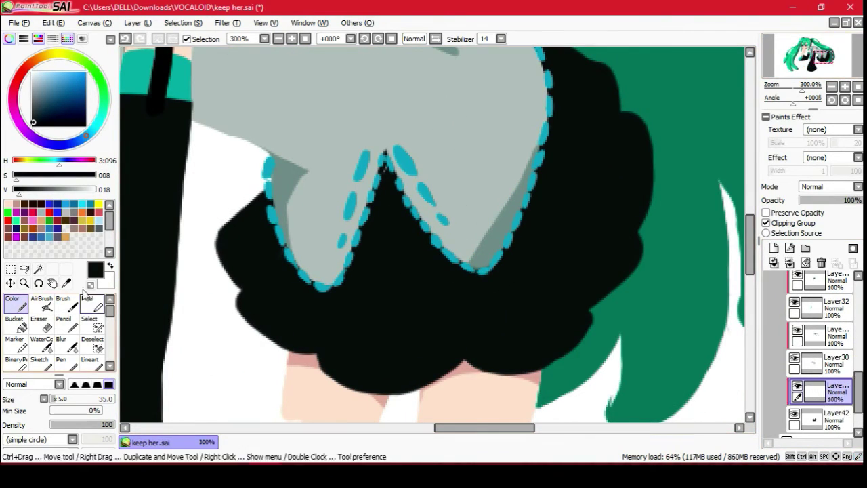
left_click(98, 204)
left_click_drag(238, 233, 250, 241)
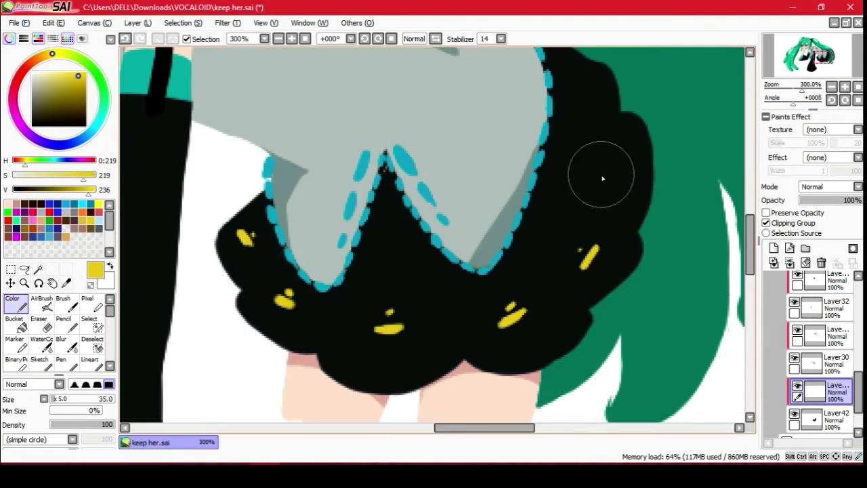
Paint a short red stroke next to each yellow mark on the skirt, and save the file.
scroll(602, 178, "up", 2)
left_click(16, 212)
left_click_drag(290, 347, 298, 354)
scroll(615, 136, "down", 3)
left_click_drag(321, 239, 337, 247)
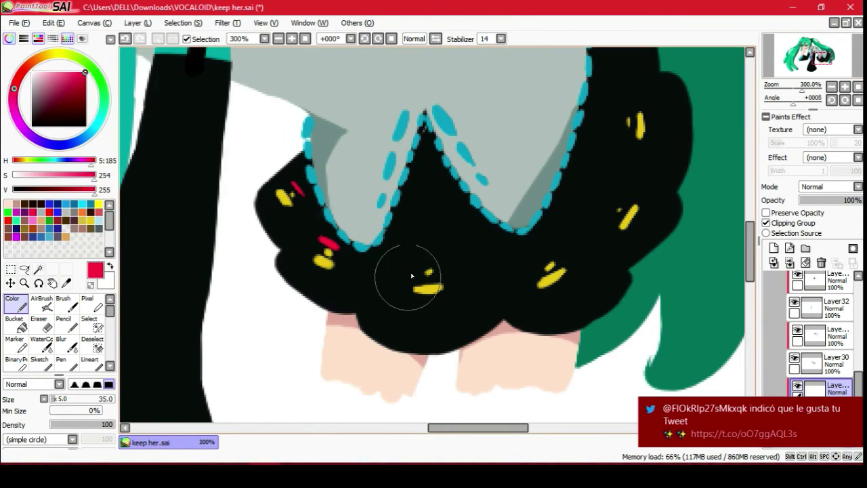
scroll(619, 253, "up", 2)
scroll(619, 254, "down", 4)
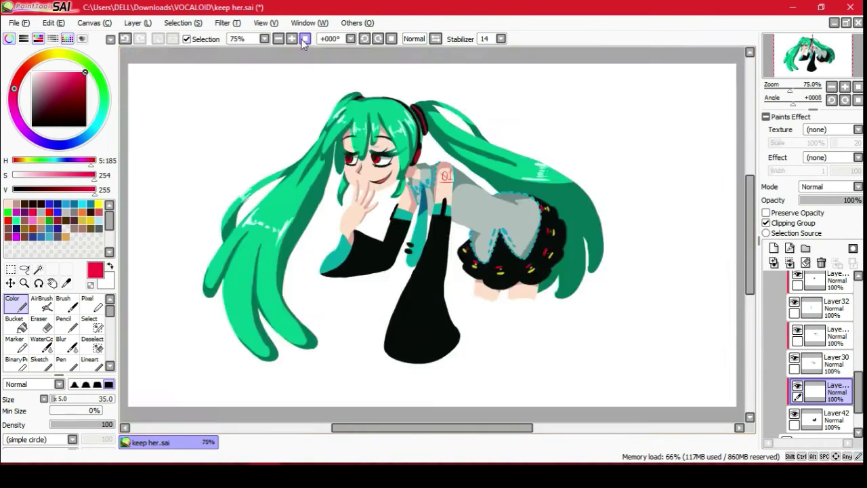
scroll(433, 237, "up", 2)
key("ctrl+s")
Create a new layer above the skirt's marks and paint a curved belt around the hip in the dress trim's blue, guided by the sketch.
mouse_move(810, 54)
left_mouse_down()
mouse_move(817, 48)
mouse_move(833, 59)
left_mouse_up()
left_click(774, 248)
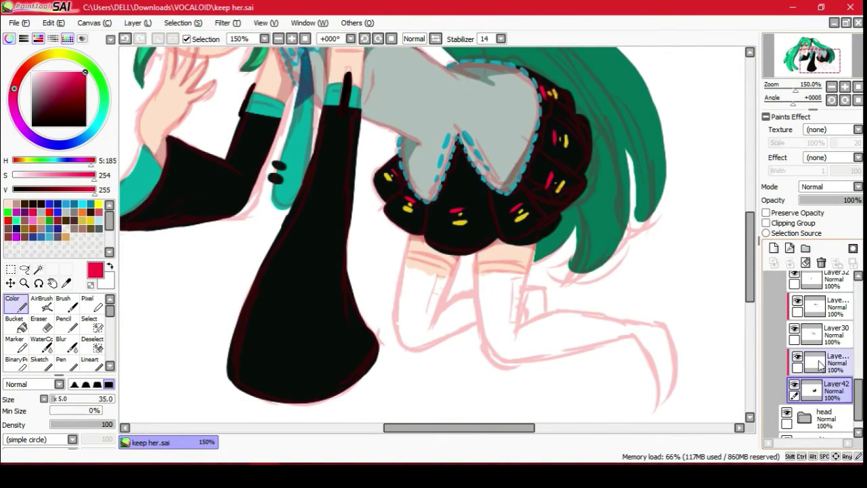
scroll(434, 237, "up", 1)
left_click(440, 271, "alt")
left_click_drag(440, 271, 429, 149)
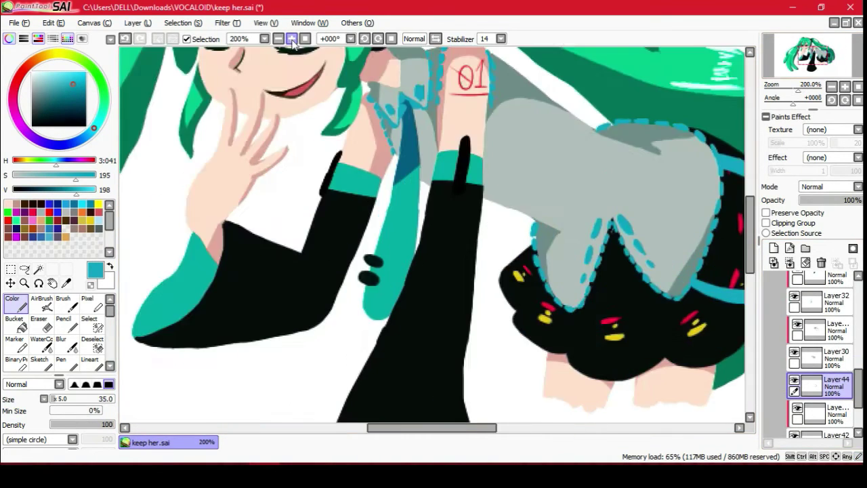
key("e")
scroll(414, 134, "up", 1)
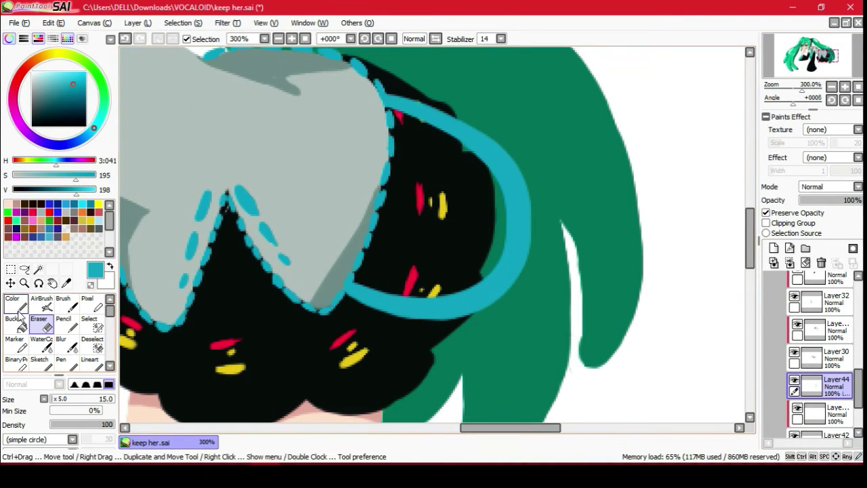
Clip a new layer to the belt and shade its upper part in dark blue.
left_click(19, 310)
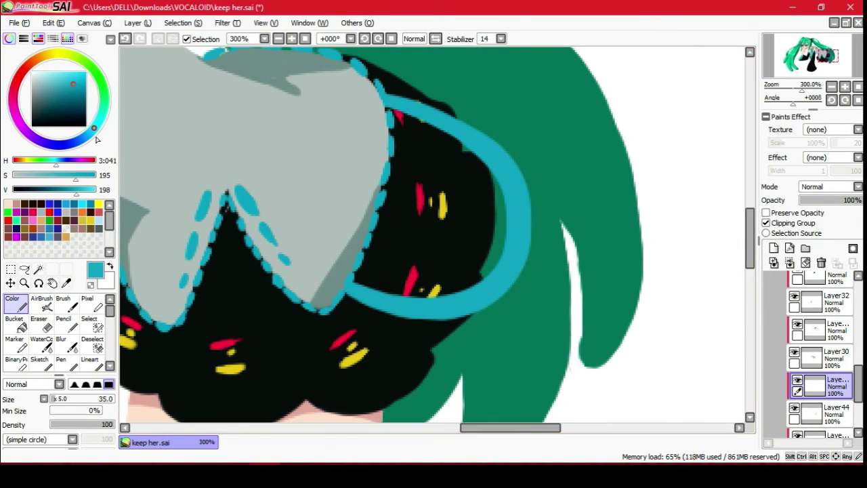
left_click(65, 98)
left_click_drag(389, 98, 515, 268)
left_click(853, 56)
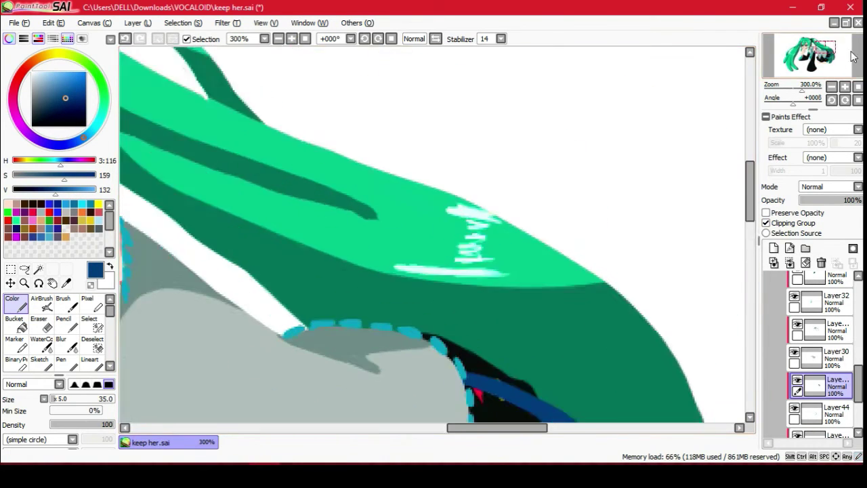
left_click_drag(853, 57, 834, 61)
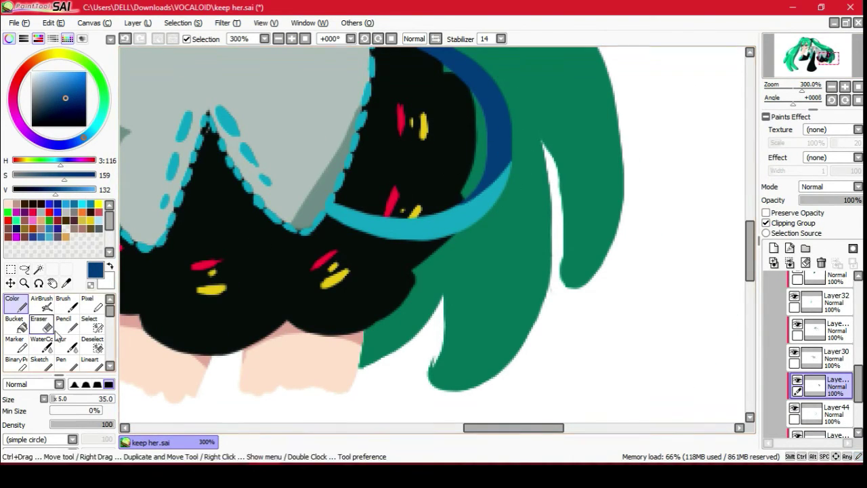
Save the file and check the whole drawing with the sketch shown and hidden.
left_click(303, 38)
scroll(813, 352, "down", 4)
left_click(794, 407)
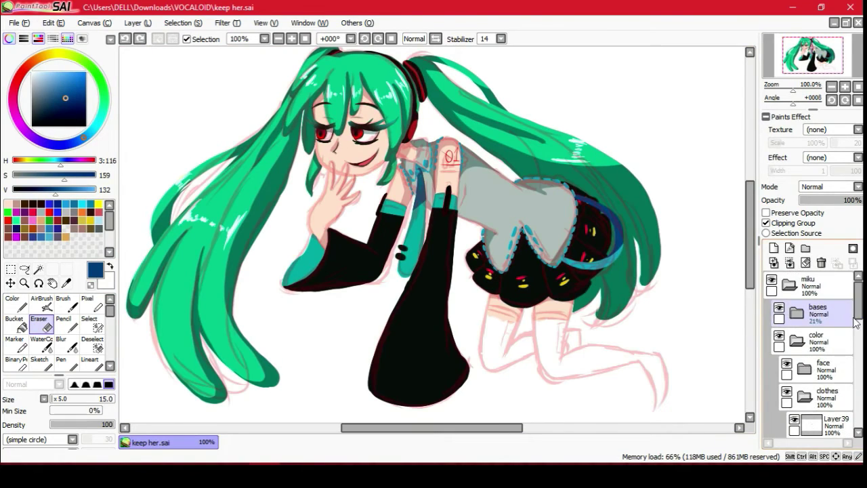
scroll(813, 352, "up", 2)
left_click(278, 39)
scroll(814, 379, "down", 4)
left_click(794, 406)
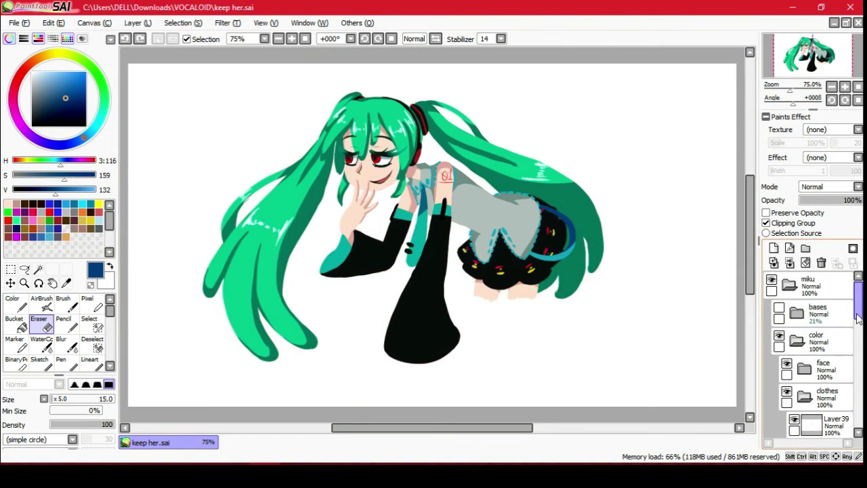
scroll(813, 406, "up", 4)
scroll(813, 380, "up", 3)
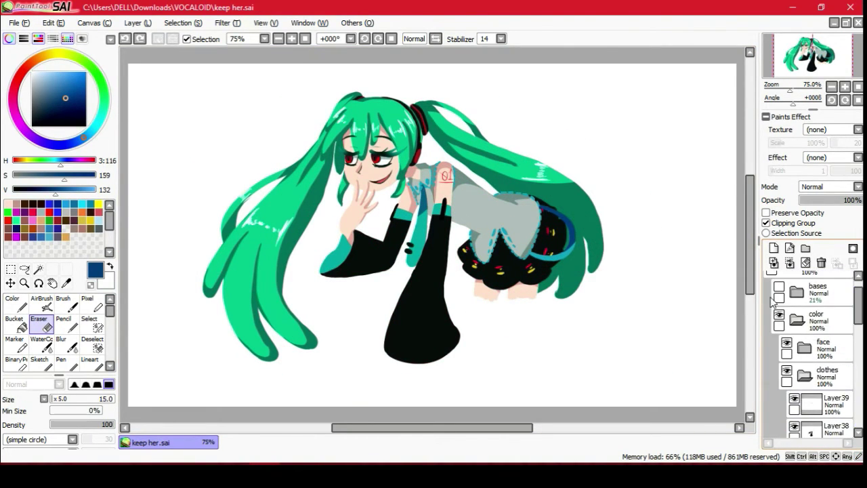
Show the sketch, add a new layer beneath the skirt layer, and paint the far leg's stocking in the outfit's black.
left_click(779, 298)
scroll(857, 311, "up", 2)
scroll(813, 352, "down", 3)
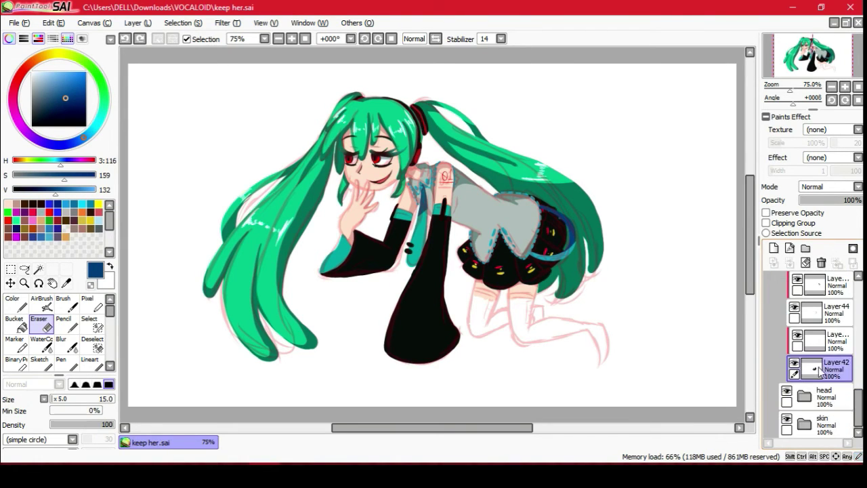
scroll(813, 353, "up", 1)
scroll(434, 230, "up", 4)
scroll(274, 117, "down", 5)
scroll(274, 116, "up", 1)
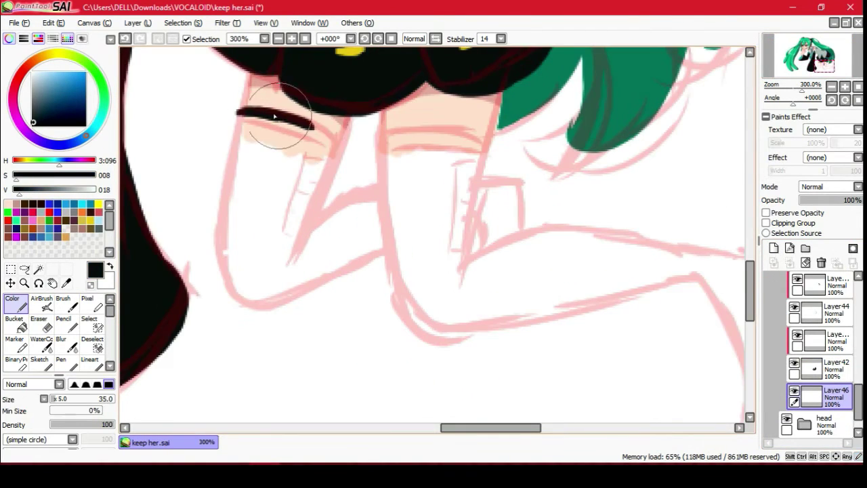
mouse_move(333, 149)
left_mouse_down()
mouse_move(287, 246)
mouse_move(243, 265)
mouse_move(245, 136)
mouse_move(238, 188)
left_mouse_up()
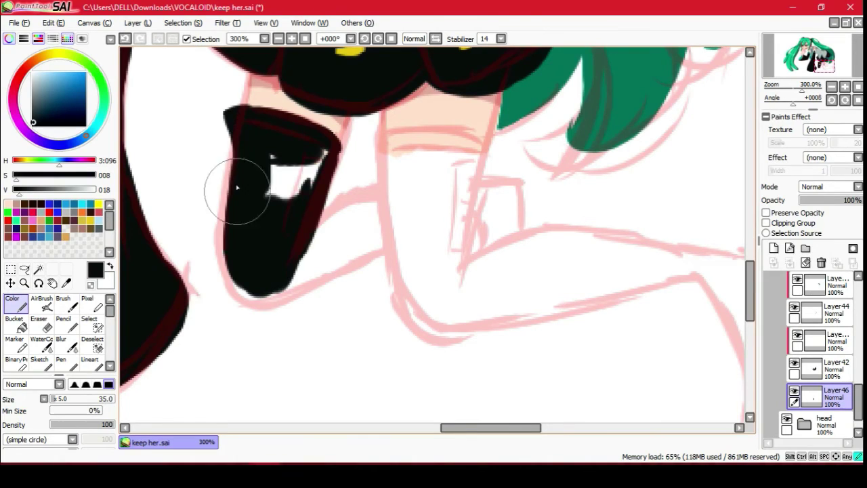
mouse_move(277, 296)
left_mouse_down()
mouse_move(319, 166)
mouse_move(309, 239)
mouse_move(278, 303)
mouse_move(401, 221)
mouse_move(311, 245)
mouse_move(357, 204)
mouse_move(317, 229)
mouse_move(353, 207)
mouse_move(384, 240)
mouse_move(393, 216)
left_mouse_up()
left_click_drag(511, 193, 511, 213)
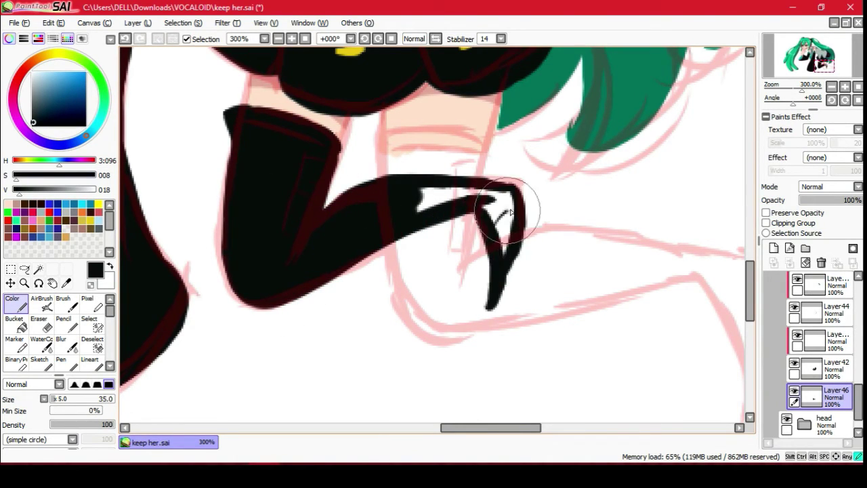
Erase a gap across the far stocking's knee and move the separated lower-leg part slightly down.
scroll(504, 213, "down", 4)
scroll(132, 129, "up", 3)
key("e")
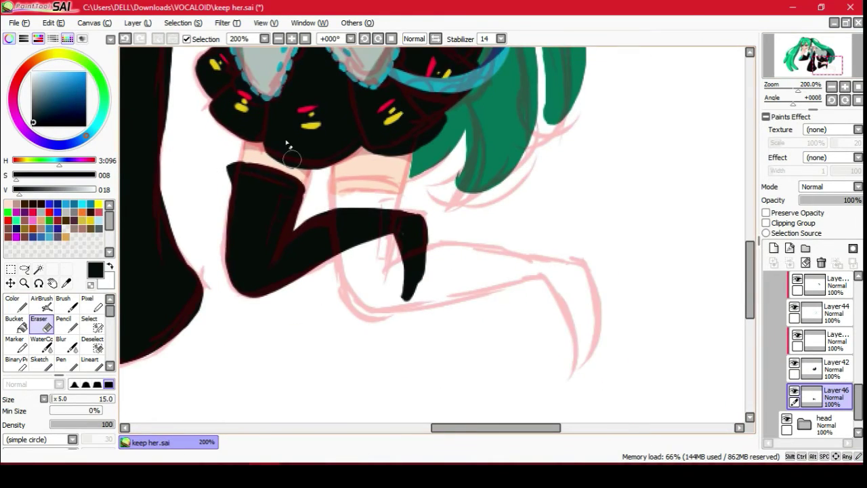
scroll(133, 128, "up", 1)
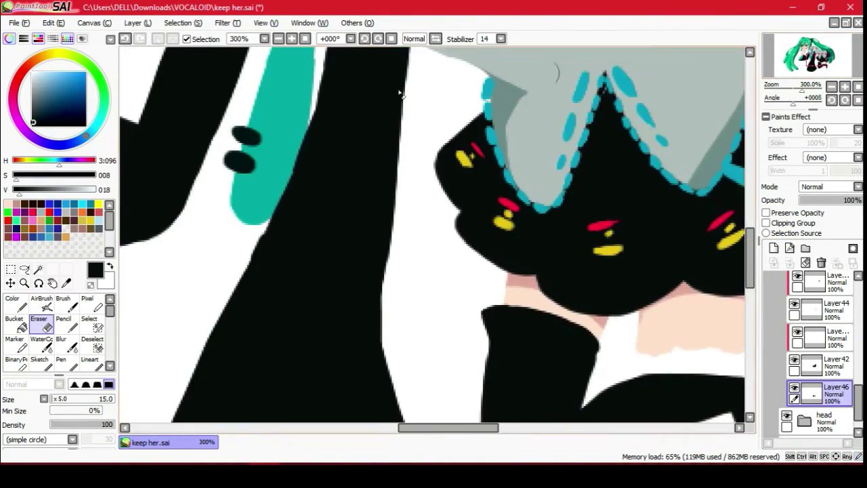
scroll(299, 54, "down", 4)
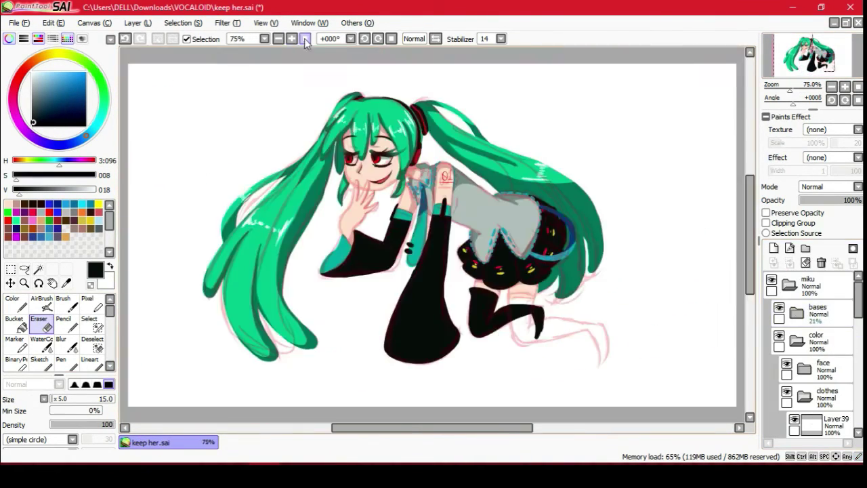
scroll(294, 59, "up", 2)
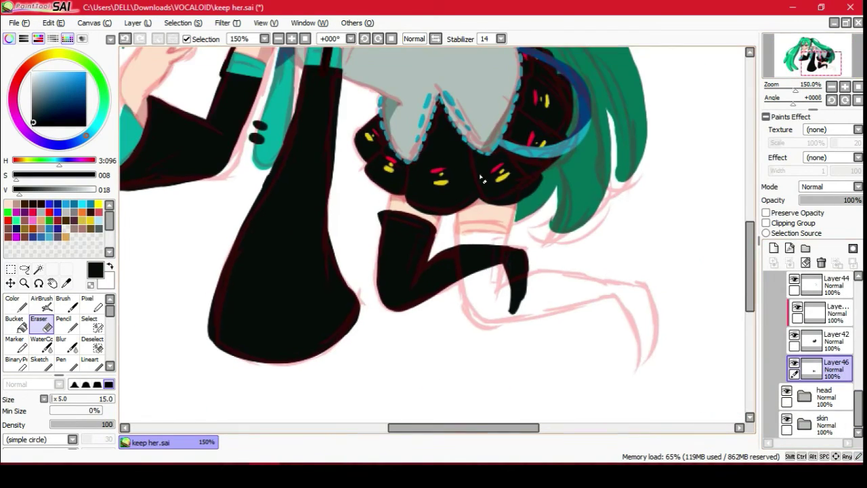
scroll(354, 325, "up", 1)
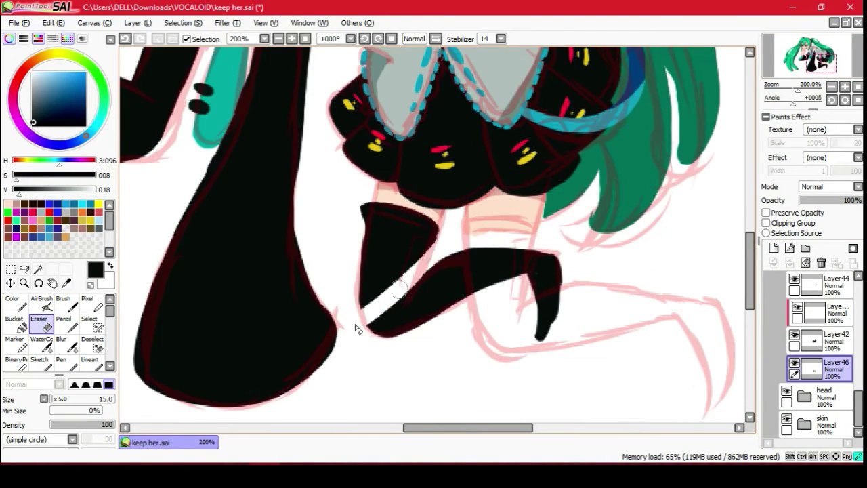
left_click(88, 322)
mouse_move(400, 339)
left_mouse_down()
mouse_move(460, 288)
mouse_move(535, 298)
left_mouse_up()
left_click_drag(475, 318, 464, 348)
Rejoin the far stocking's knee in black, lengthen its pointed foot, and smooth the edges of the calf.
key("c")
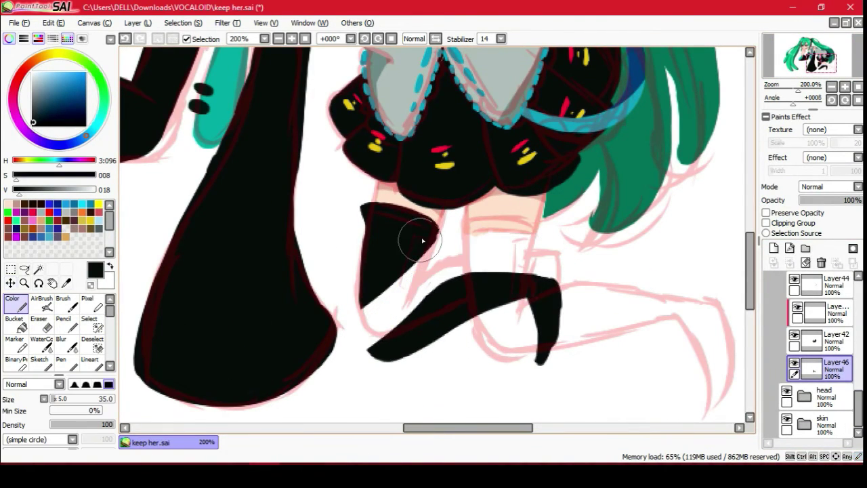
key("c")
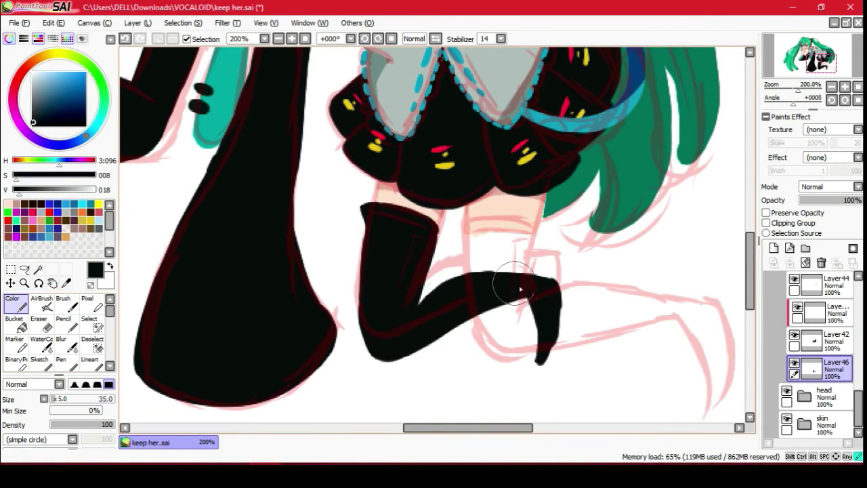
key("c")
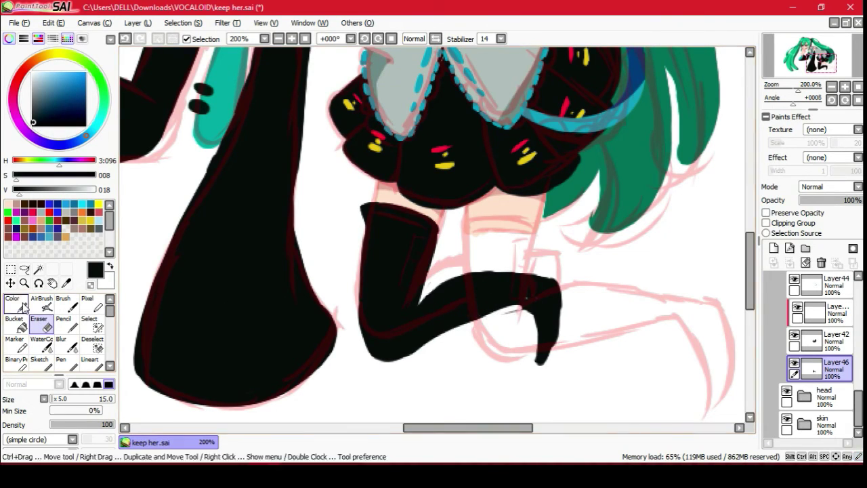
left_click_drag(399, 360, 544, 344)
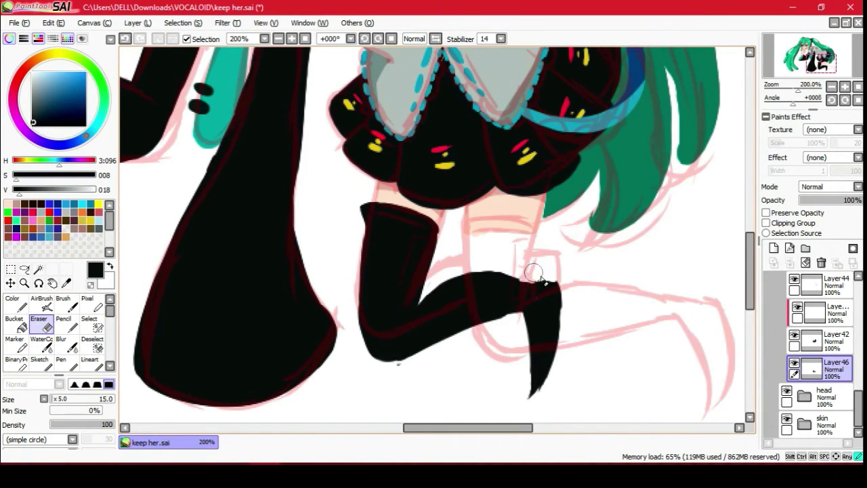
scroll(450, 228, "up", 1)
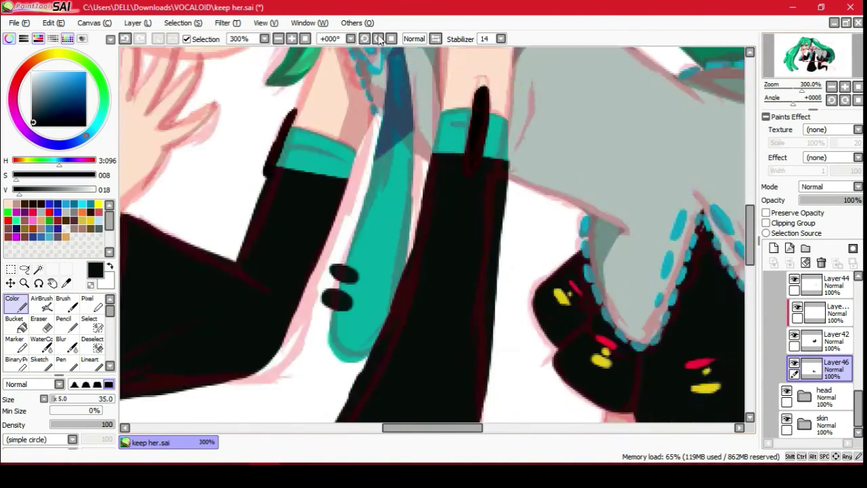
key("e")
key("c")
left_click_drag(275, 202, 317, 193)
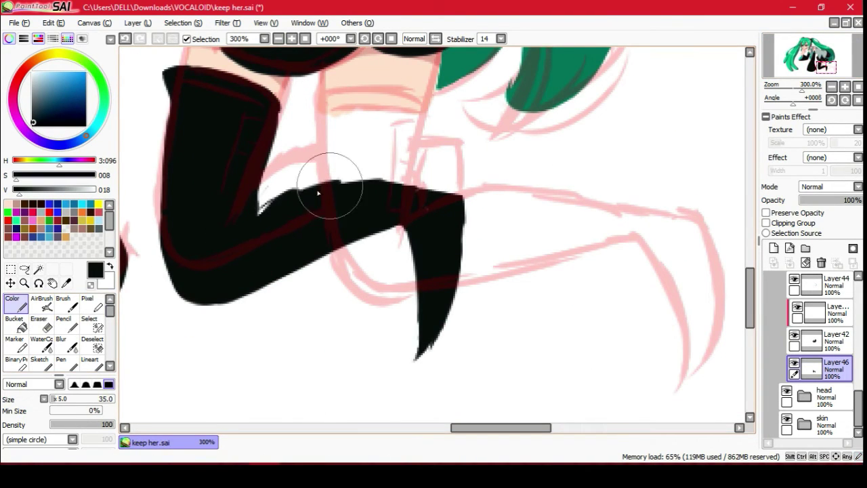
Create a layer above the far stocking, hide the far stocking, and paint the near leg's stocking black from thigh to calf.
left_click(774, 248)
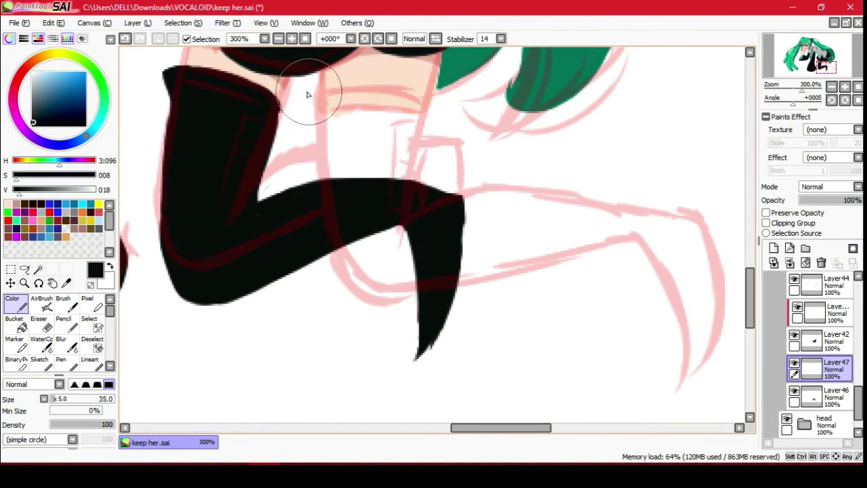
left_click_drag(306, 90, 410, 143)
mouse_move(429, 105)
left_mouse_down()
mouse_move(412, 164)
mouse_move(405, 271)
left_mouse_up()
left_click(795, 391)
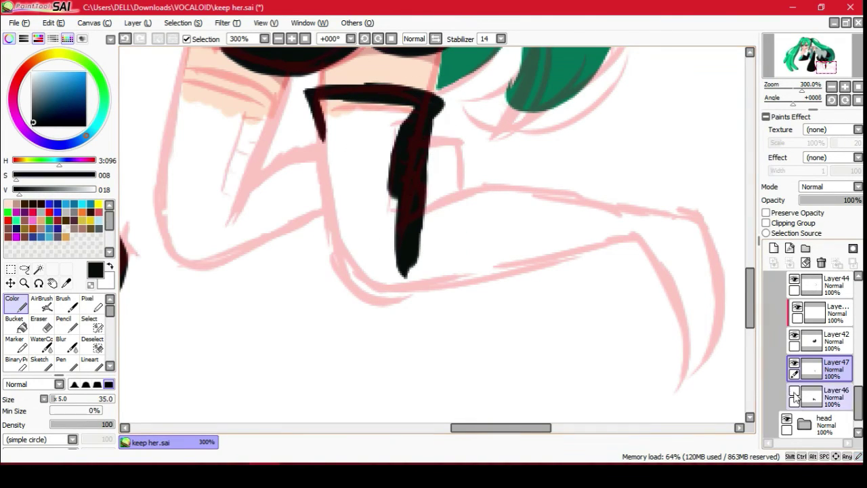
mouse_move(308, 92)
left_mouse_down()
mouse_move(382, 307)
mouse_move(531, 278)
left_mouse_up()
left_click_drag(477, 311, 640, 247)
mouse_move(434, 102)
left_mouse_down()
mouse_move(412, 120)
mouse_move(377, 245)
mouse_move(400, 135)
mouse_move(367, 154)
left_mouse_up()
mouse_move(500, 229)
left_mouse_down()
mouse_move(436, 277)
mouse_move(406, 337)
mouse_move(369, 322)
left_mouse_up()
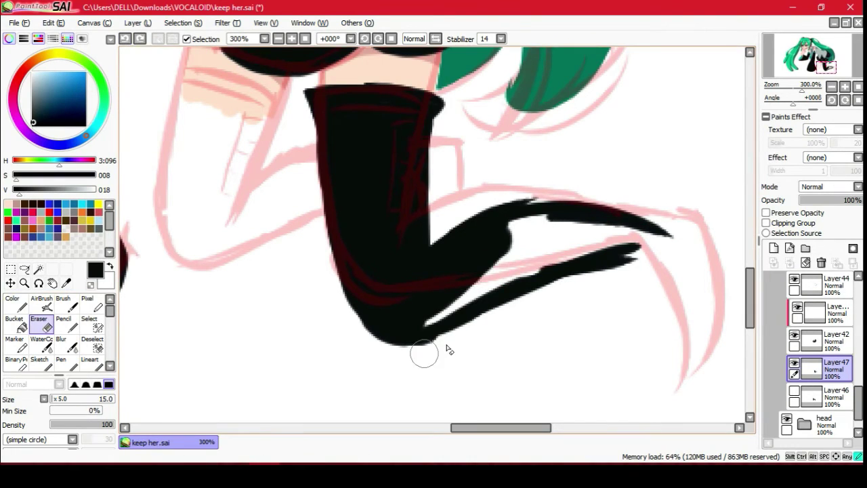
Fill in the near stocking's calf and extend it in black into a curved, pointed foot.
mouse_move(422, 348)
left_mouse_down()
mouse_move(590, 246)
mouse_move(630, 251)
mouse_move(670, 291)
mouse_move(678, 407)
left_mouse_up()
left_click_drag(647, 240, 701, 247)
left_click_drag(733, 298, 684, 407)
key("e")
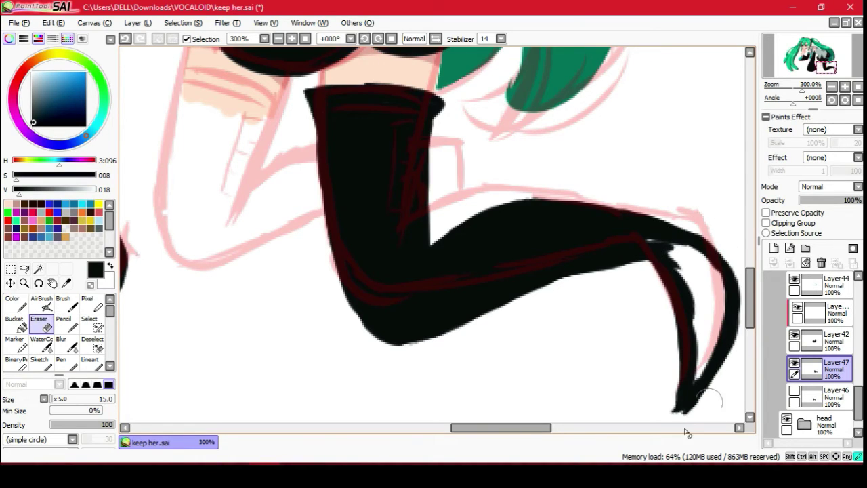
scroll(687, 402, "down", 3)
scroll(474, 271, "right", 5)
left_click(15, 322)
left_click(406, 231)
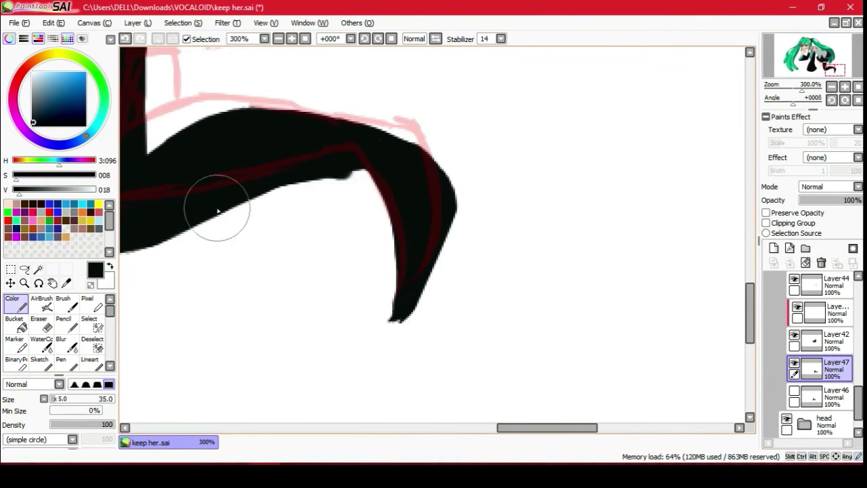
Refine the near stocking's calf and foot outline with eraser and brush, show the far stocking again, and save the file.
key("e")
scroll(294, 204, "down", 2)
left_click(832, 65)
key("e")
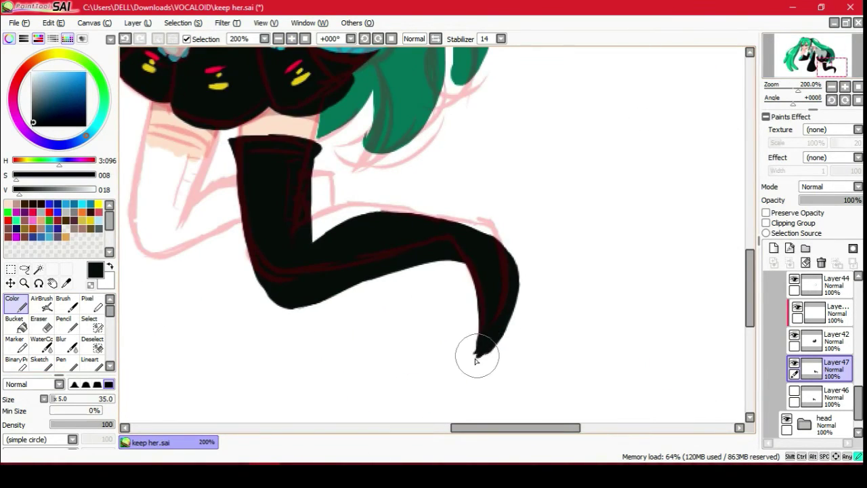
left_click(43, 323)
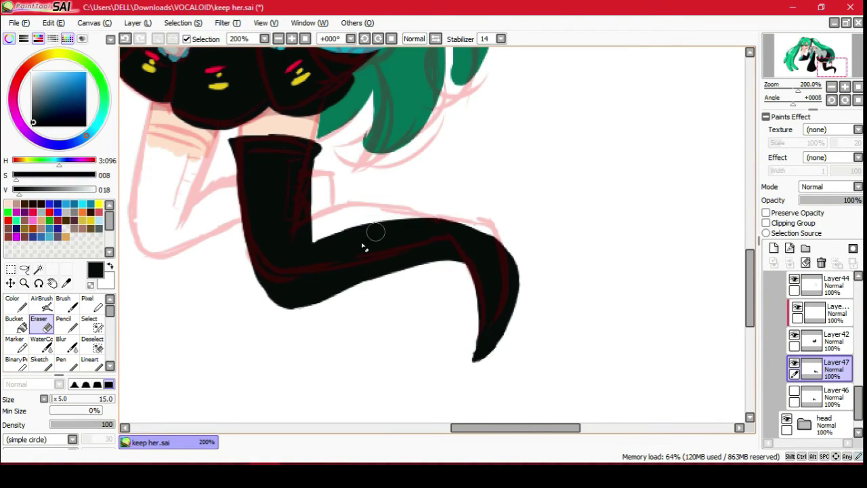
left_click_drag(446, 269, 584, 267)
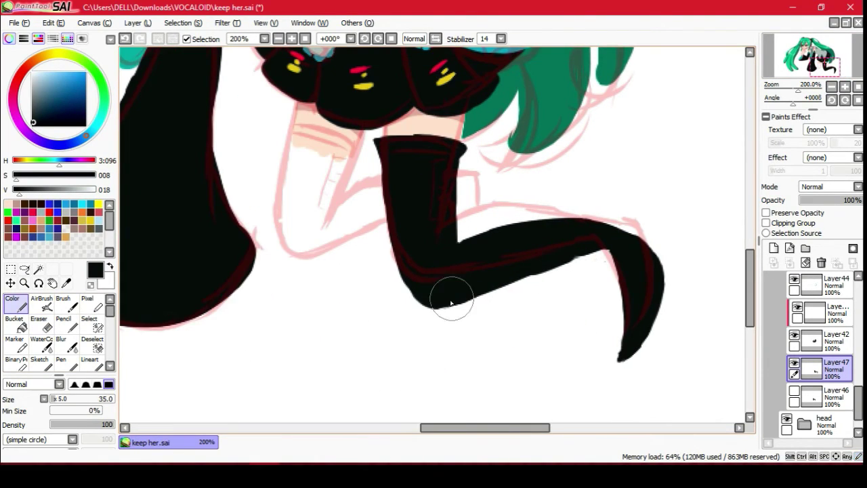
left_click_drag(451, 303, 310, 248)
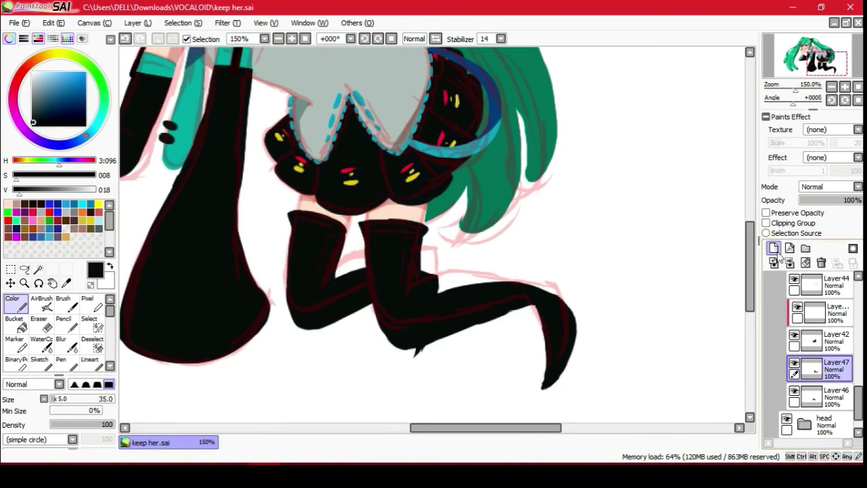
Paint a teal band across the top of both stockings with their layers' opacity preserved, and hide the sketch.
left_click(212, 93, "alt")
scroll(366, 230, "up", 2)
left_click(820, 396)
left_click_drag(346, 231, 417, 237)
left_click_drag(217, 203, 318, 217)
scroll(305, 203, "down", 3)
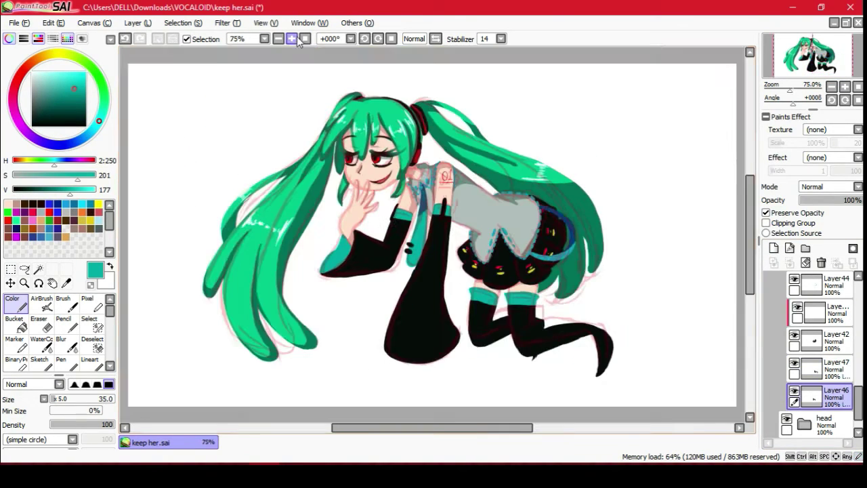
scroll(305, 117, "up", 1)
scroll(305, 116, "down", 1)
scroll(813, 339, "down", 1)
Clip a new layer to the far stocking and shade its knee and lower leg in pure black.
left_click(802, 342)
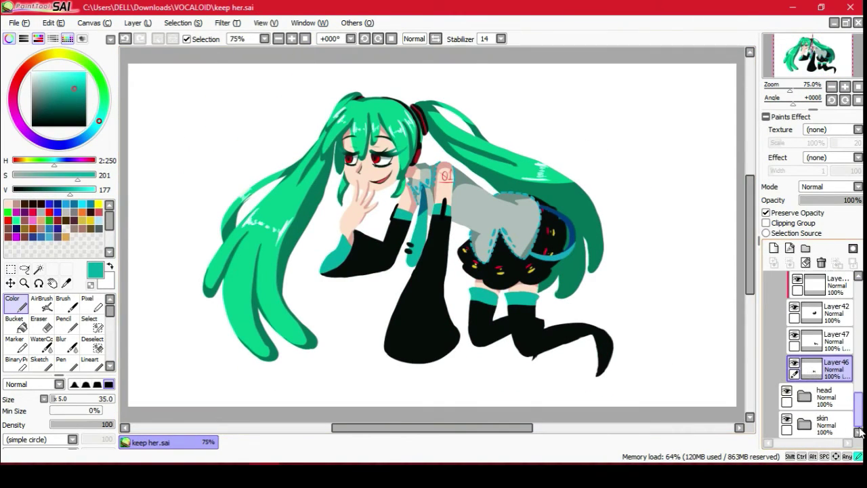
double_click(801, 342)
left_click(533, 213)
left_click(773, 248)
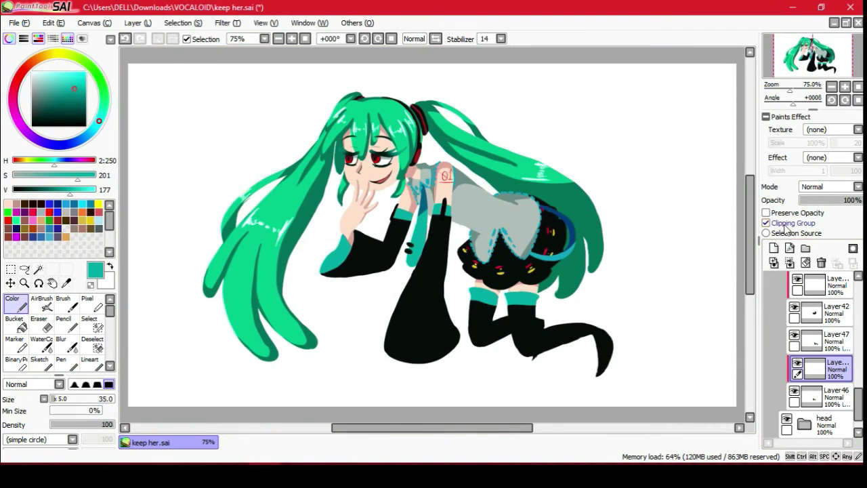
left_click(767, 223)
scroll(857, 63, "up", 3)
left_click(15, 202)
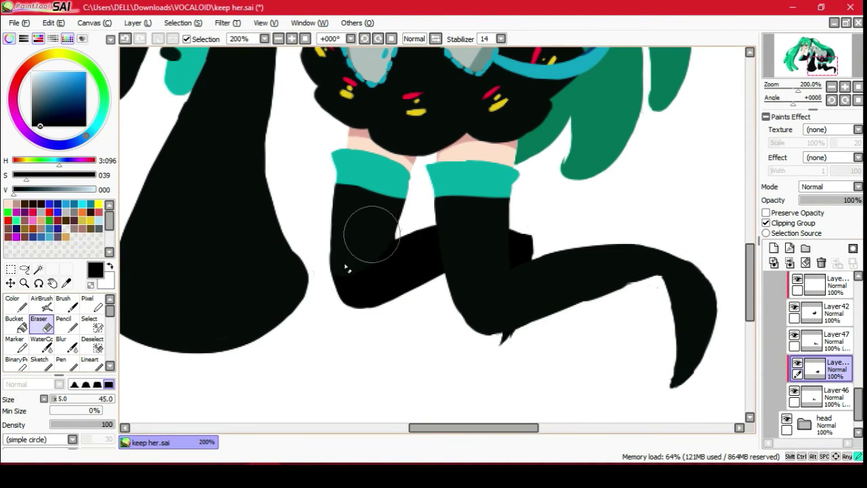
key("e")
Create a new layer above the near stocking and clip it to that stocking.
left_click(817, 334)
left_click(774, 248)
left_click(796, 226)
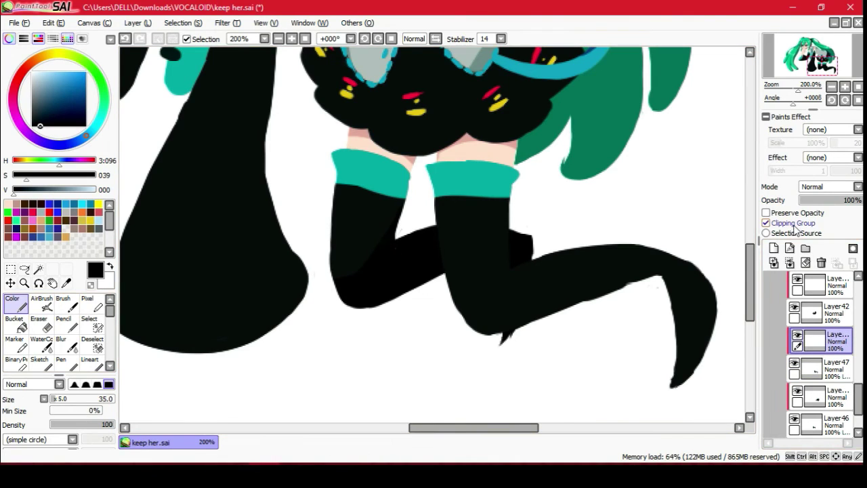
Try shading the near stocking's knee and calf in pure black, and undo the strokes.
left_click(126, 40)
left_click_drag(468, 313, 605, 239)
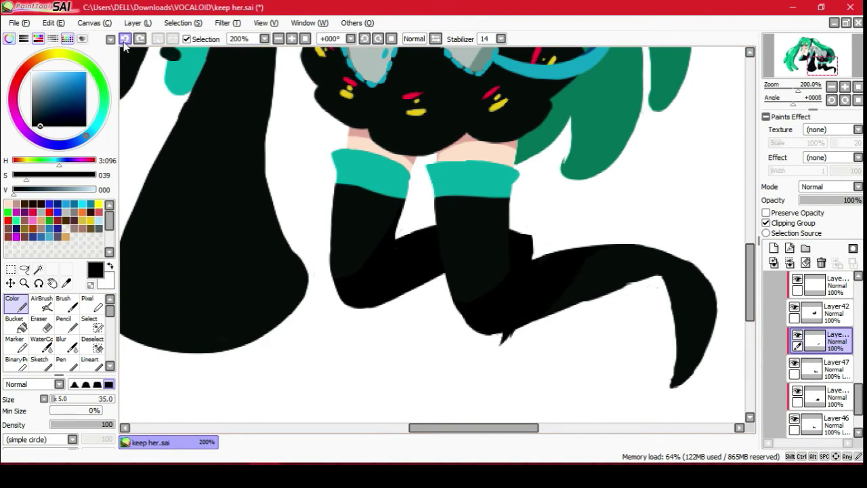
left_click(124, 39)
key("ctrl+z")
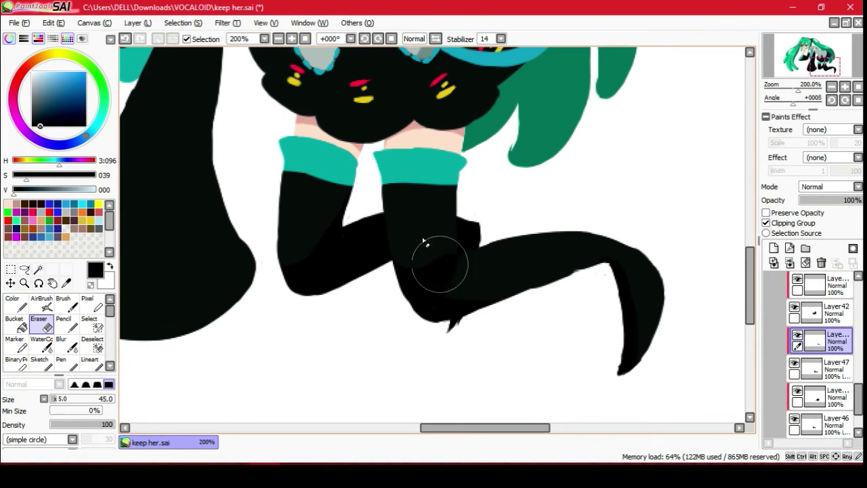
Shade the near stocking's foot, the back of its knee and the calf's upper edge in pure black, trimming with the eraser.
scroll(376, 230, "up", 5)
scroll(503, 237, "down", 5)
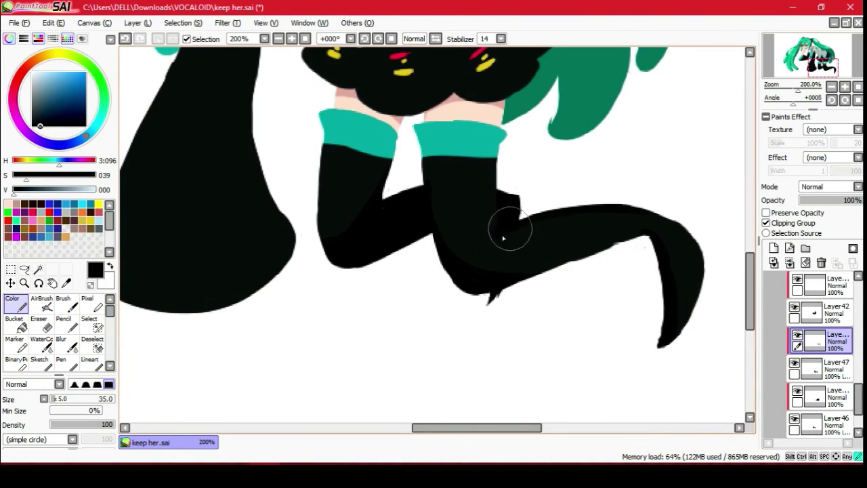
key("e")
scroll(474, 271, "up", 3)
scroll(407, 305, "right", 3)
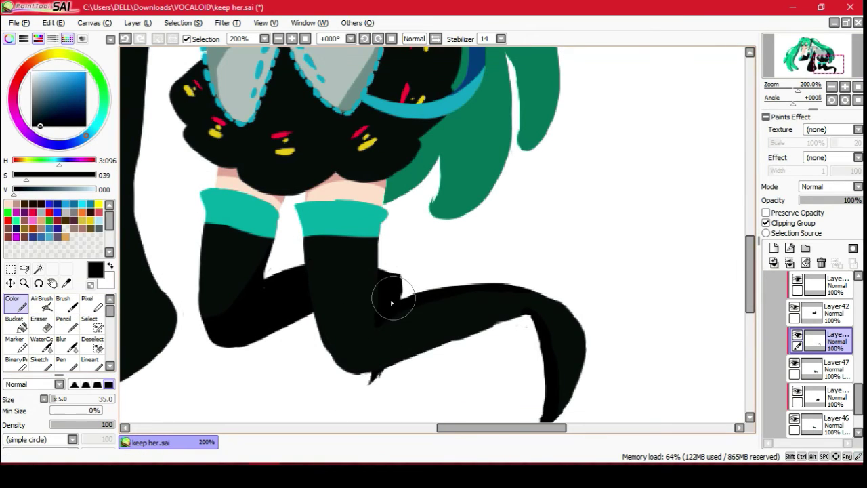
scroll(555, 311, "up", 3)
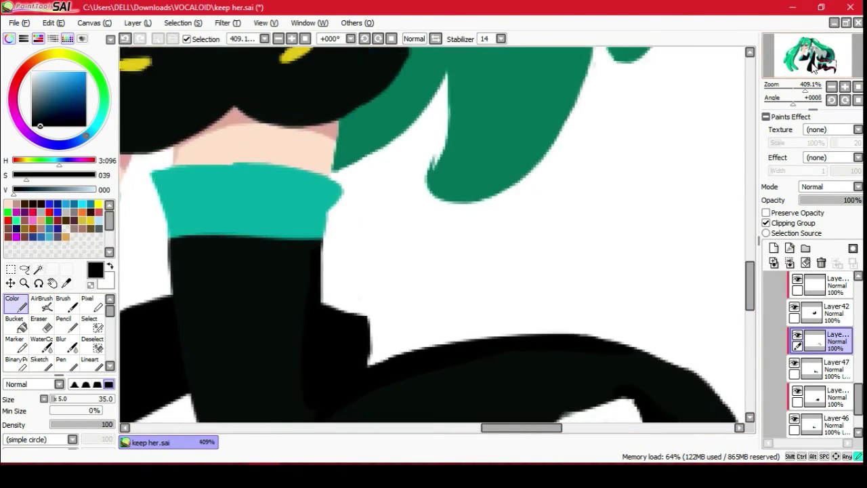
scroll(556, 312, "down", 3)
key("e")
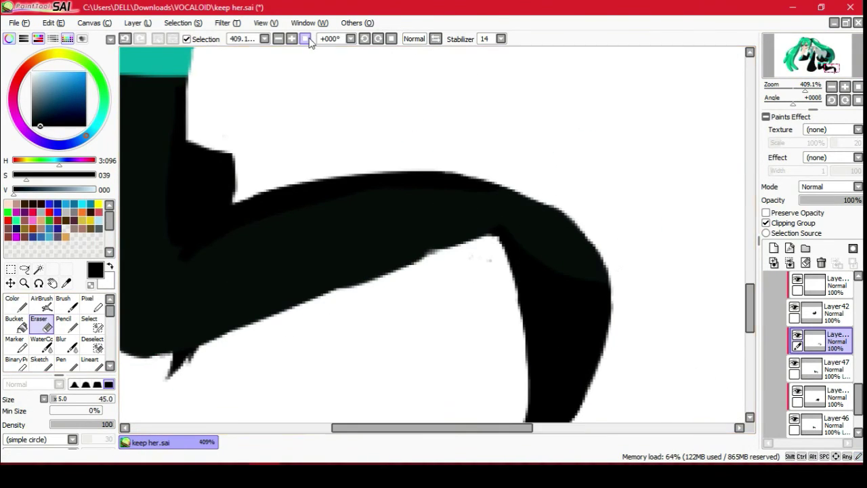
On a new layer, outline the near stocking's edges in white where it overlaps the far leg, hiding the shading layer while drawing.
left_click(306, 39)
scroll(407, 271, "up", 3)
key("e")
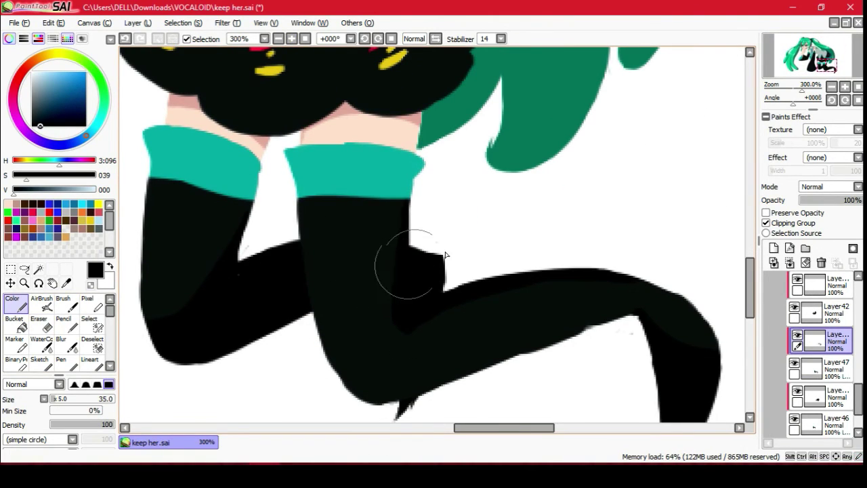
left_click(797, 335)
left_click(774, 248)
key("x")
left_click(89, 363)
left_click_drag(409, 245, 412, 300)
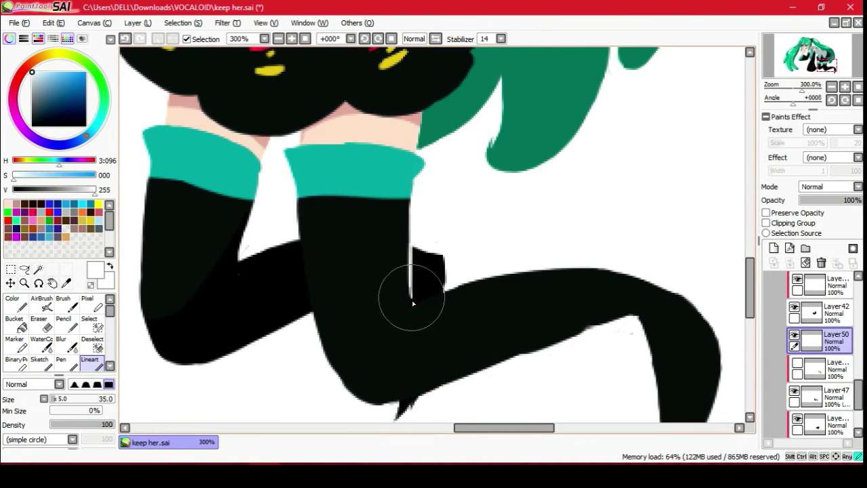
left_click_drag(512, 197, 379, 252)
left_click(797, 364)
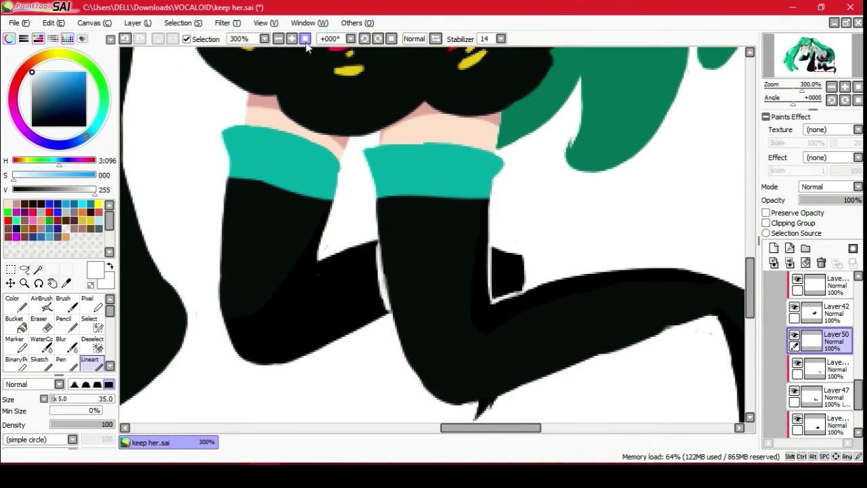
On a new layer beneath the white outlines, draw dark teal seam lines on both stockings and a dark teal dot on each knee.
left_click(292, 38)
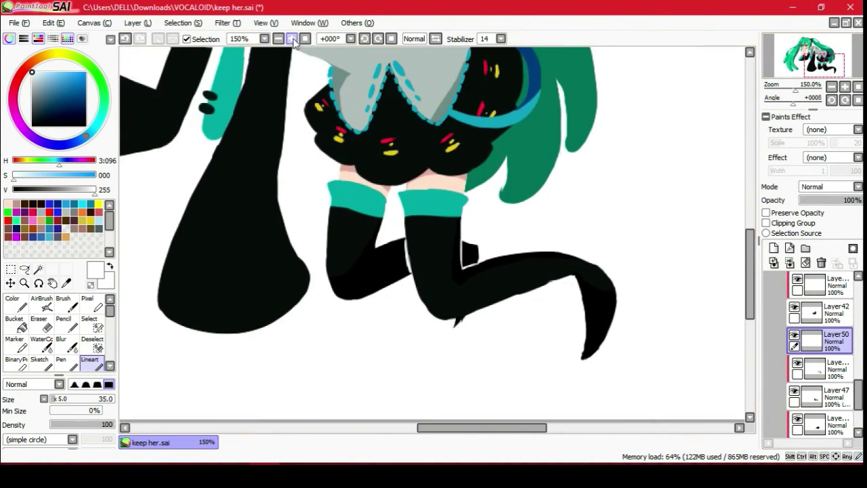
left_click(292, 39)
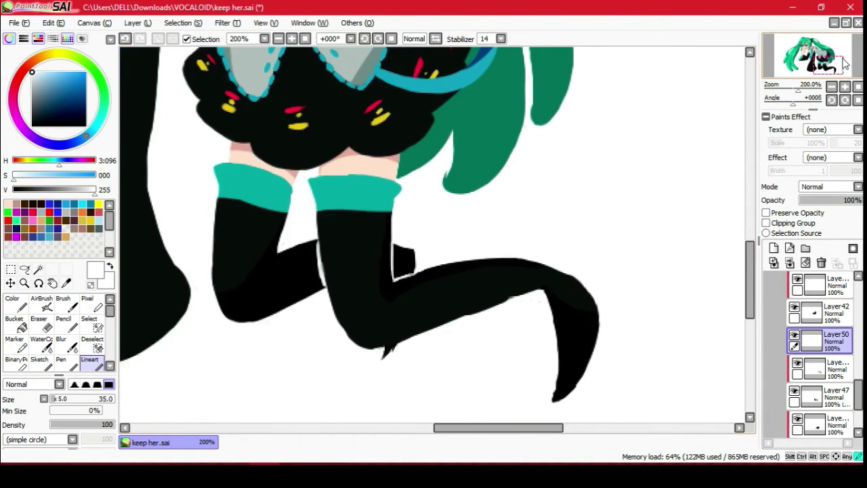
left_click(820, 369)
left_click(790, 248)
scroll(233, 310, "up", 1)
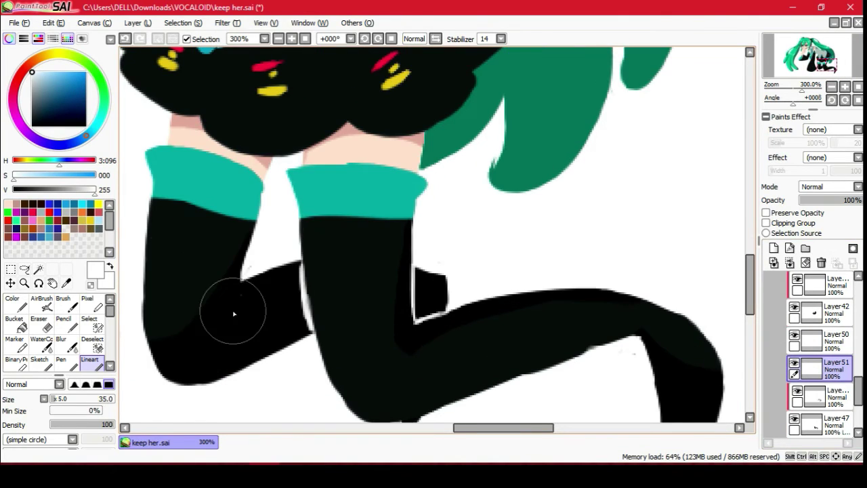
right_click(233, 310)
left_click_drag(405, 235, 390, 319)
key("ctrl+s")
scroll(232, 246, "down", 4)
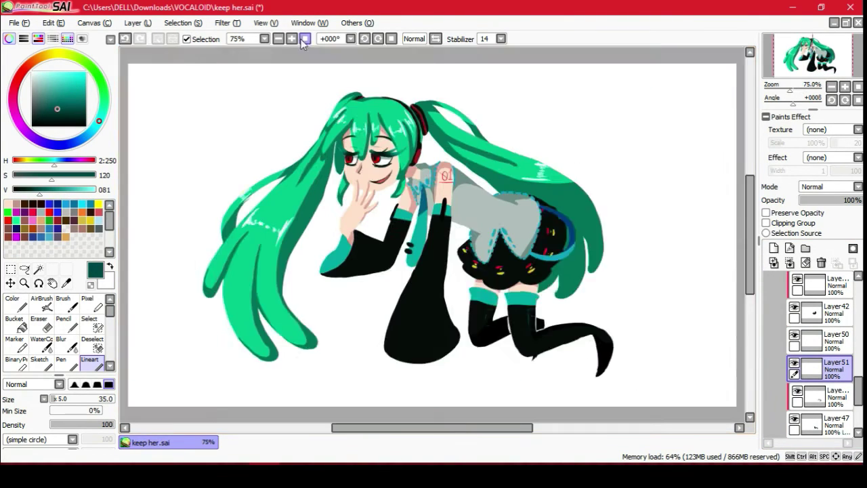
scroll(433, 243, "up", 1)
scroll(542, 413, "up", 3)
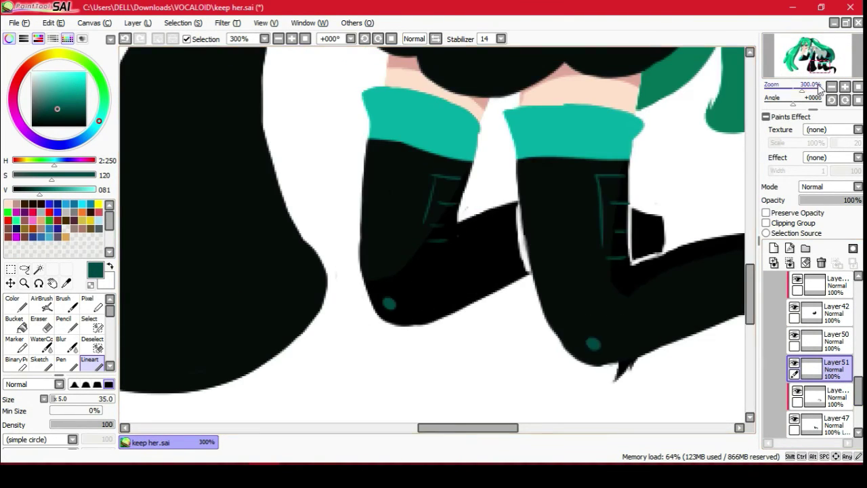
scroll(291, 68, "down", 4)
scroll(813, 339, "up", 2)
On a new layer above the skirt, draw thin white pleat lines between the panels with the red and yellow marks.
left_click(806, 363)
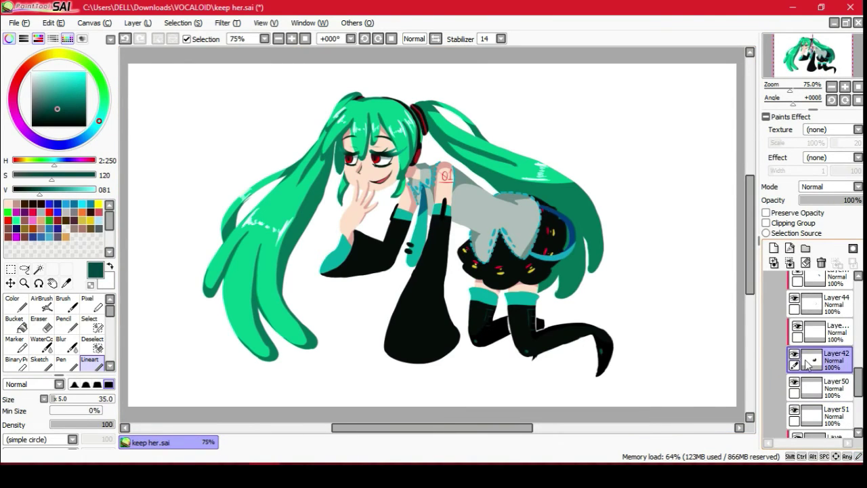
left_click(774, 248)
scroll(427, 233, "up", 4)
key("x")
left_click_drag(396, 204, 378, 267)
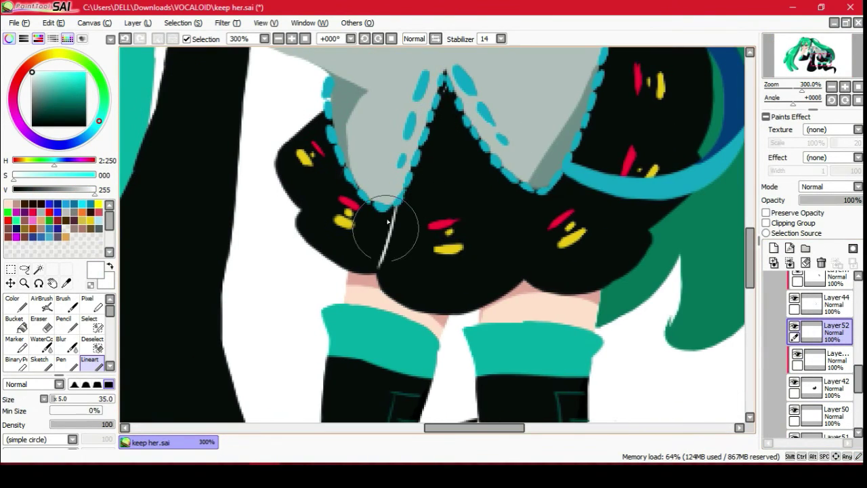
left_click_drag(585, 150, 456, 157)
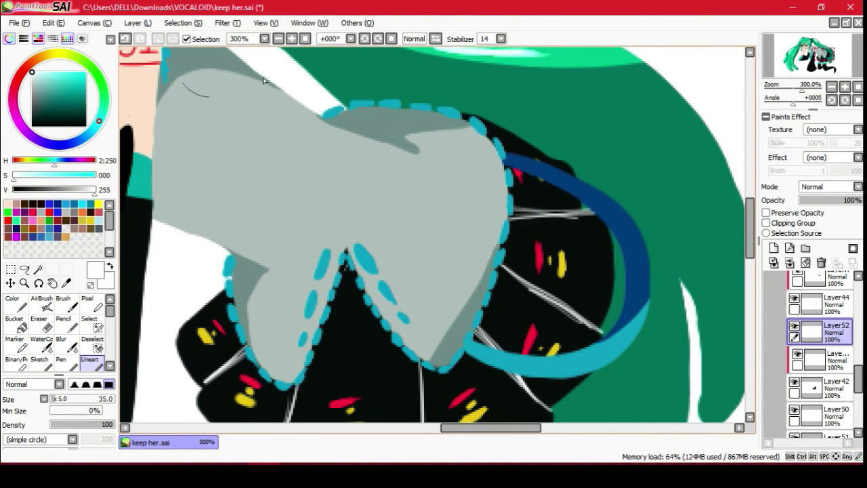
left_click_drag(516, 215, 597, 53)
Clip a new layer to the skirt and shade the areas beneath the grey shirt's hem in pure black.
left_click(774, 248)
key("x")
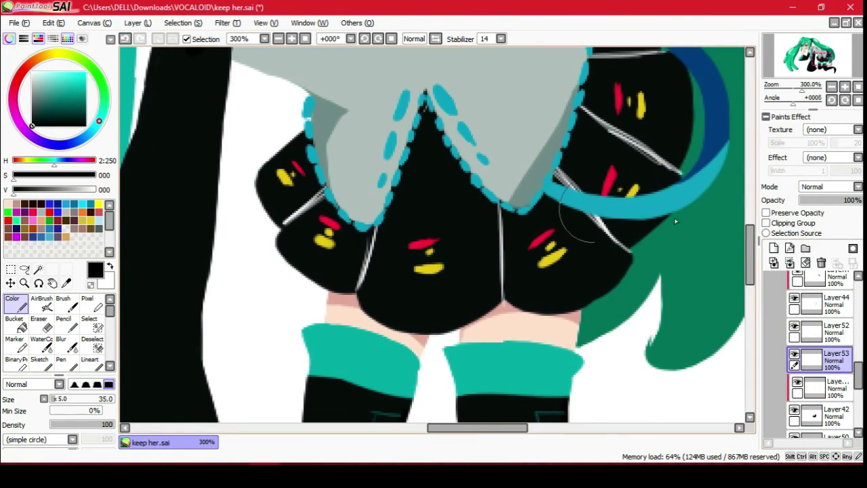
left_click(766, 223)
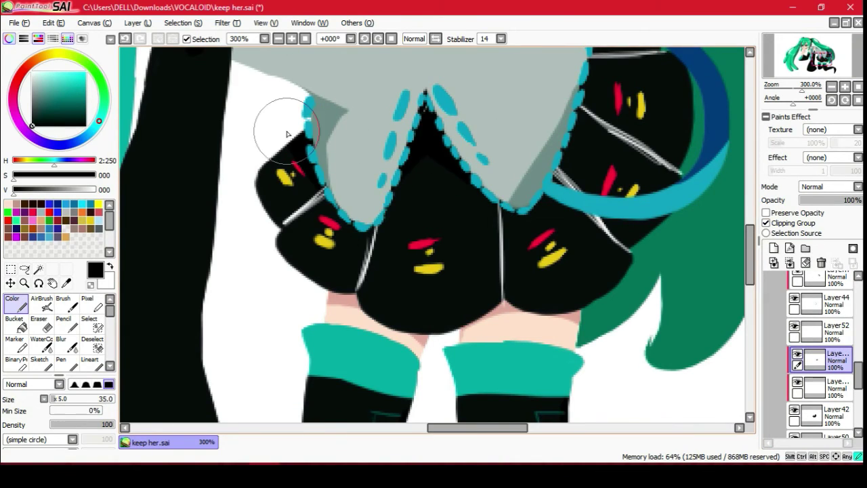
left_click(837, 188)
scroll(837, 193, "down", 1)
left_click(836, 198)
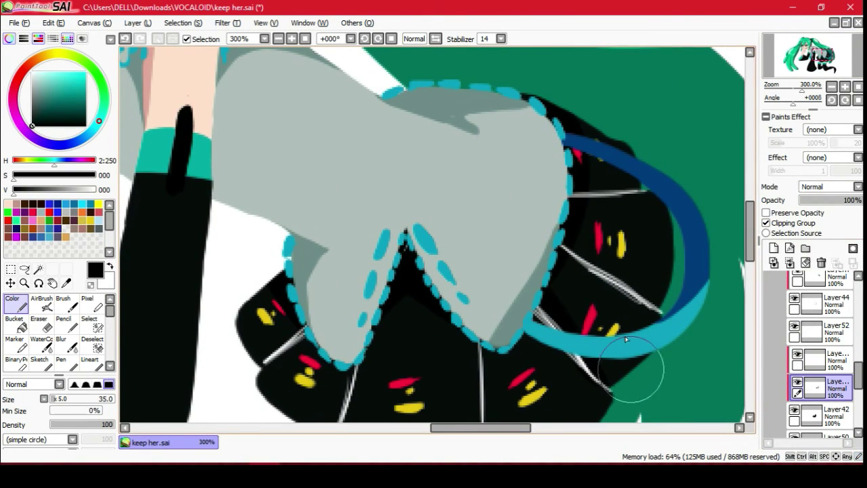
scroll(482, 212, "down", 3)
scroll(545, 141, "up", 4)
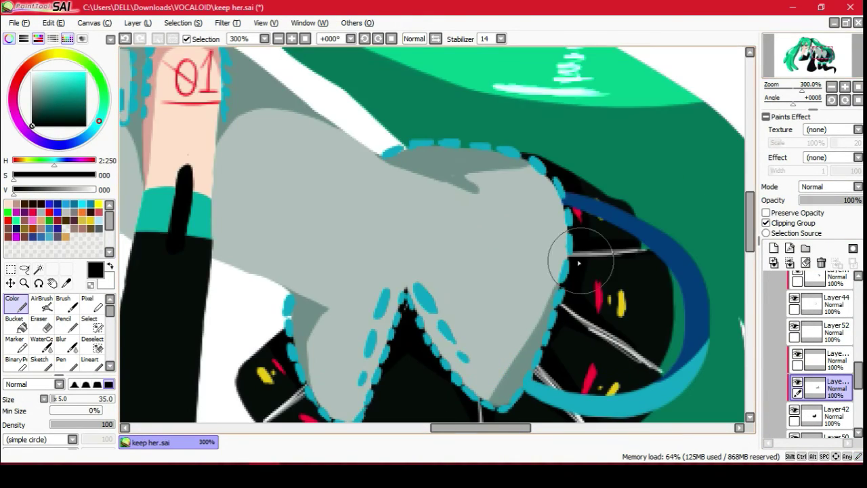
scroll(468, 273, "down", 2)
scroll(363, 243, "down", 3)
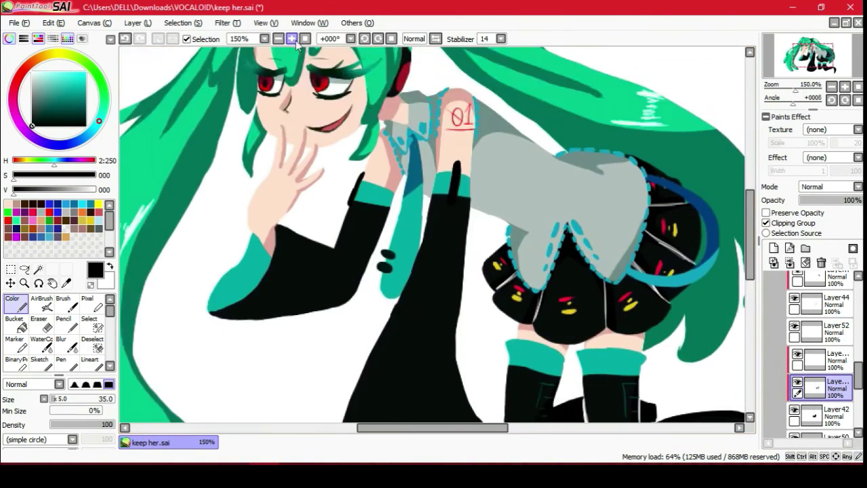
scroll(433, 204, "up", 1)
scroll(813, 339, "up", 3)
Create a new layer above the sleeves in the clothes folder and clip it to the sleeves layer.
left_click(796, 337)
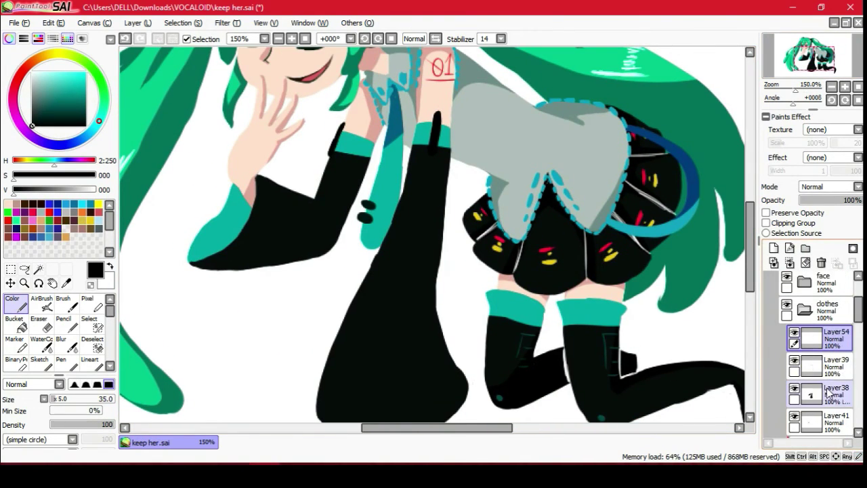
scroll(813, 339, "up", 3)
left_click(816, 341)
scroll(434, 237, "up", 1)
scroll(434, 237, "down", 2)
scroll(846, 347, "down", 1)
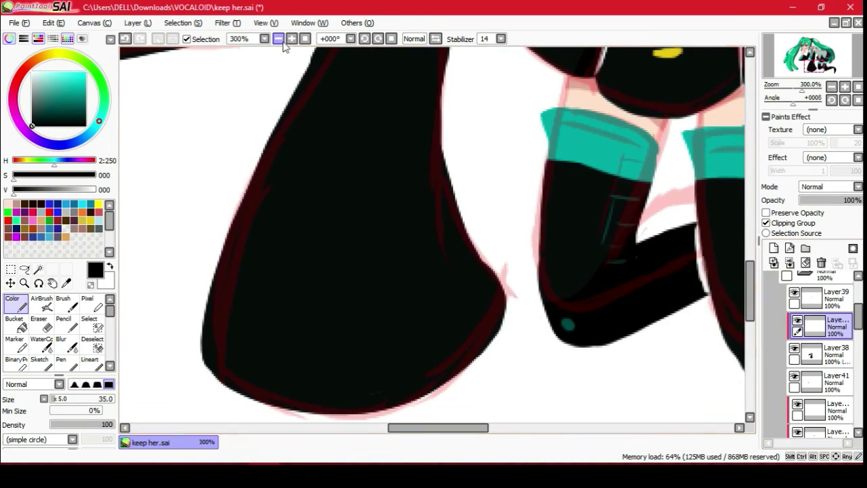
Shade the inner fold of the near sleeve in pure black, using the rough sketch as a guide and hiding it again.
scroll(434, 203, "down", 1)
scroll(813, 338, "up", 1)
left_click(816, 341)
left_click(779, 309)
scroll(780, 312, "down", 3)
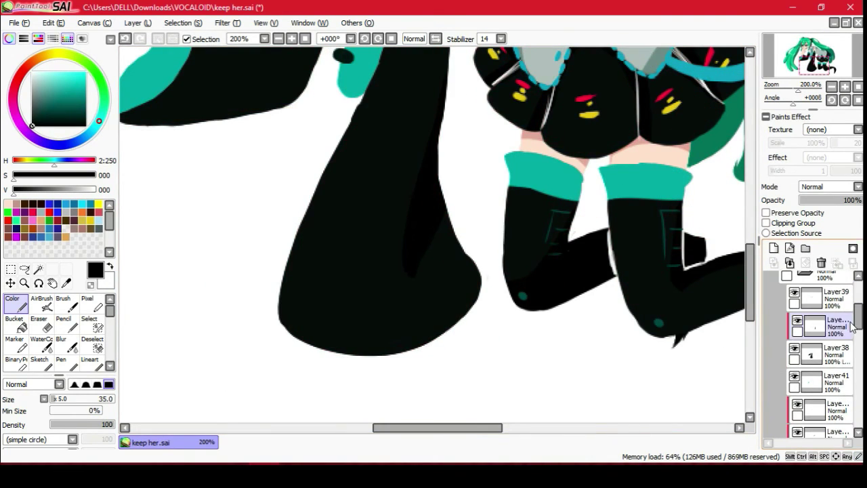
left_click(813, 326)
left_click_drag(472, 182, 546, 287)
Shade the far sleeve's inner edge in pure black and the edge of its teal cuff in dark blue.
key("e")
left_click_drag(430, 55, 365, 121)
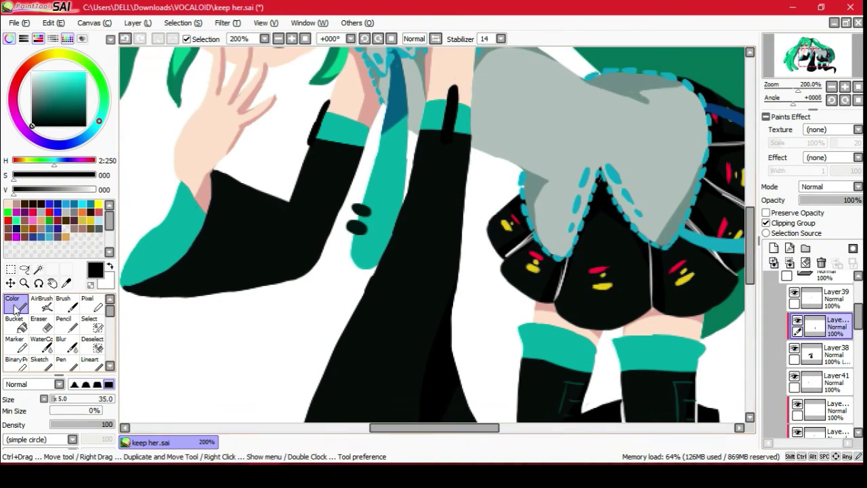
key("b")
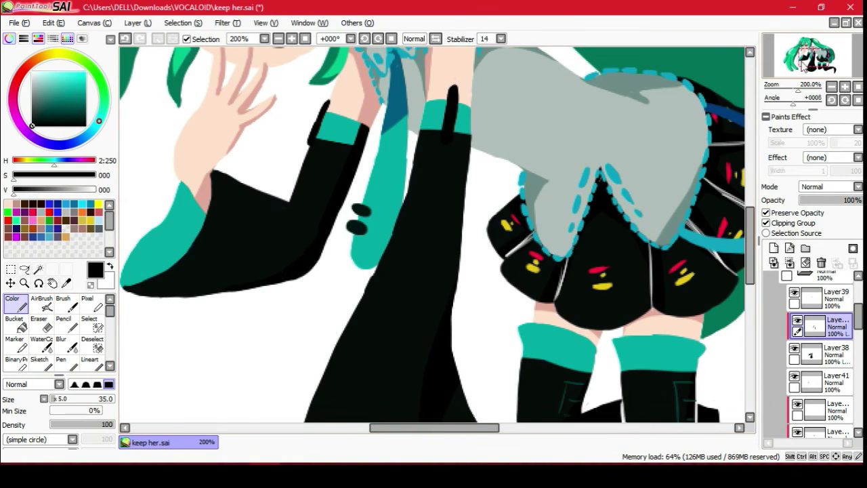
left_click_drag(803, 64, 802, 62)
left_click(347, 183, "alt")
scroll(286, 93, "up", 1)
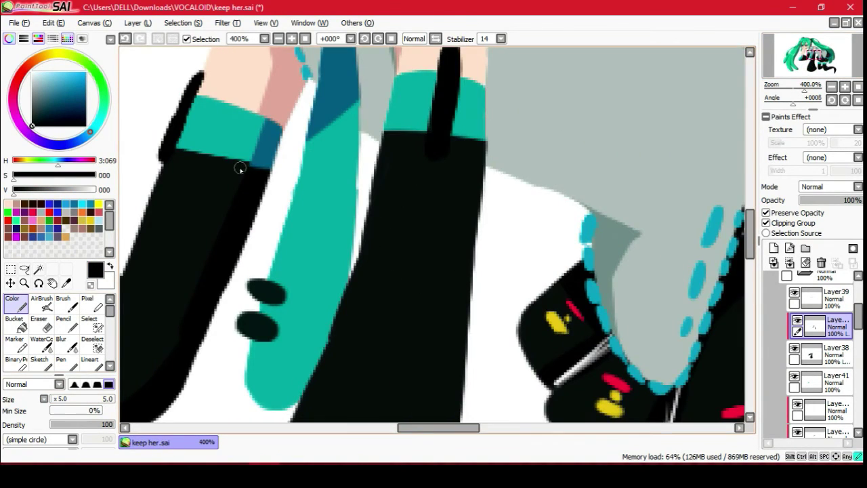
scroll(235, 71, "down", 1)
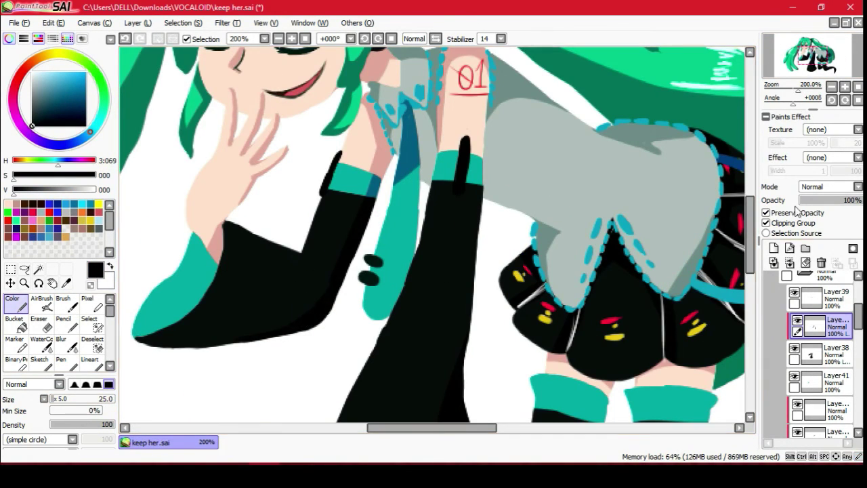
scroll(299, 255, "up", 1)
Shift the character toward the canvas's right side and fill a new layer beneath it with dark navy.
scroll(295, 250, "down", 3)
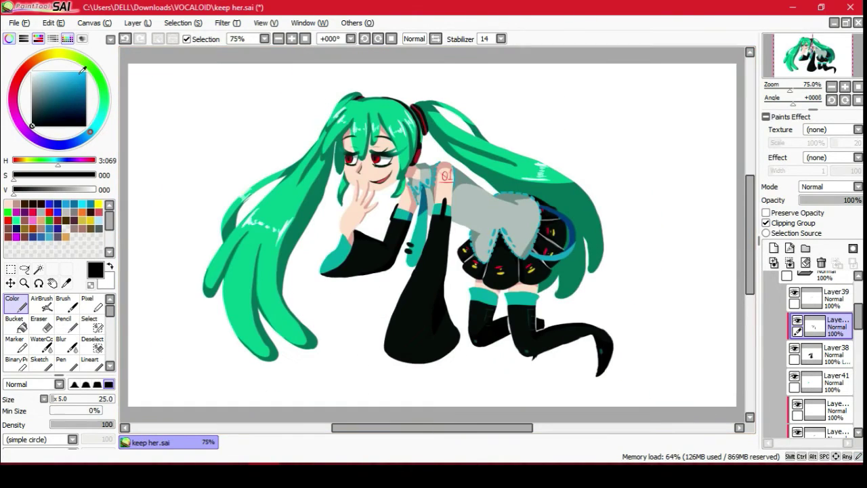
left_click(13, 22)
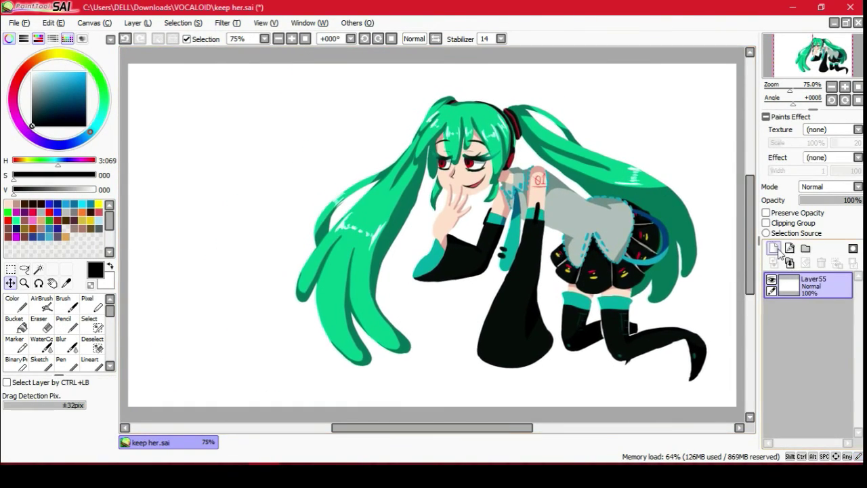
left_click(14, 323)
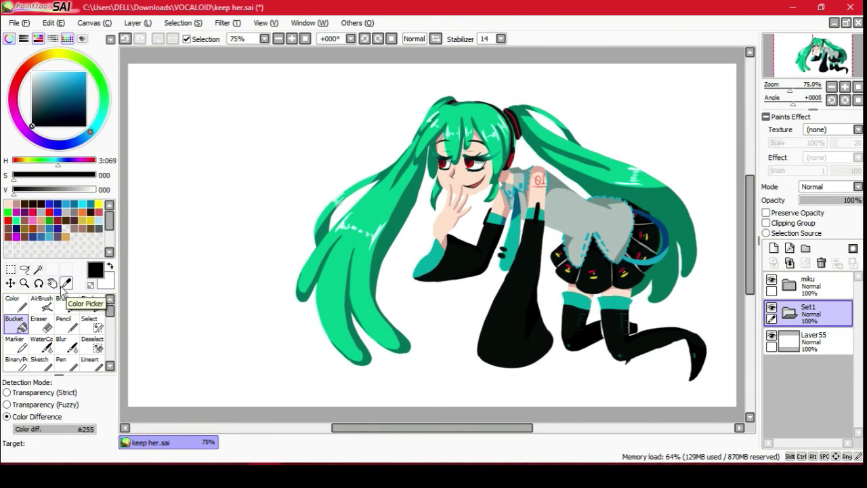
left_click(58, 204)
left_click(718, 393)
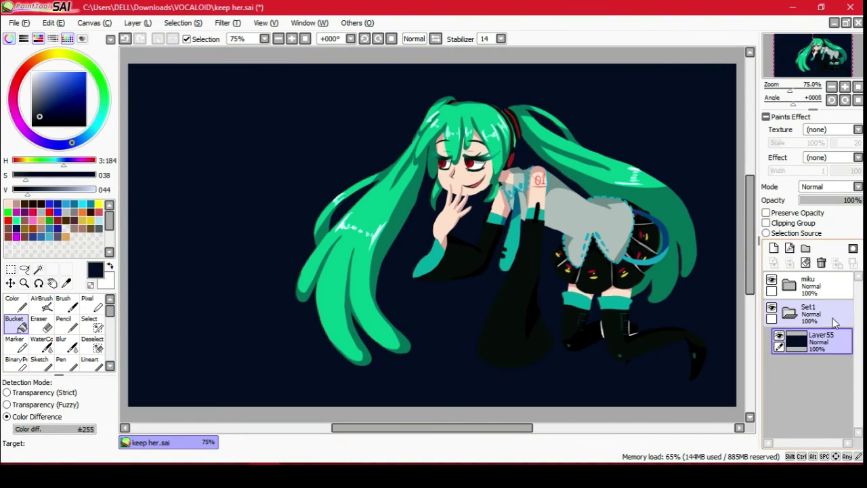
Rename the folder that holds the navy layer as background.
double_click(822, 302)
type("backgound")
key("Return")
Make a single-layer copy of the miku folder and fill its silhouette with white, preserving the opacity.
left_click(138, 23)
left_click(149, 75)
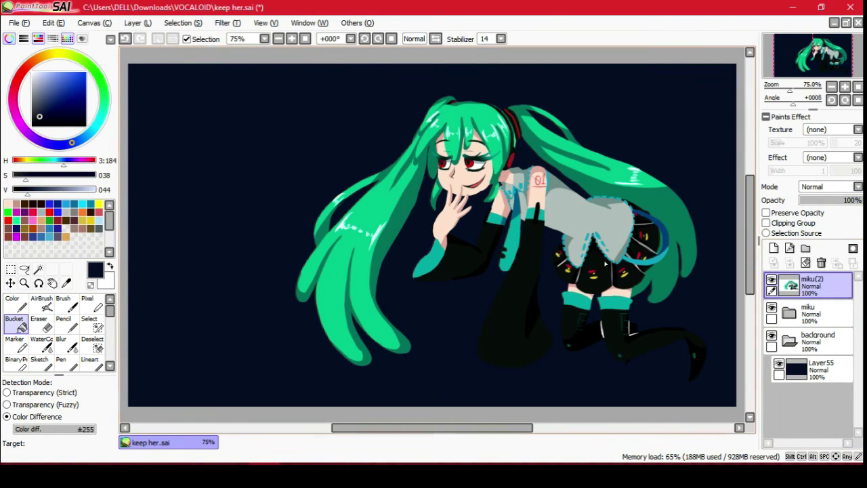
left_click(32, 72)
left_click(766, 212)
left_click(433, 204)
Place the white silhouette layer beneath the miku folder and offset it slightly down and to the left of the character.
left_click_drag(810, 285, 810, 318)
left_click(10, 282)
left_click_drag(594, 277, 585, 283)
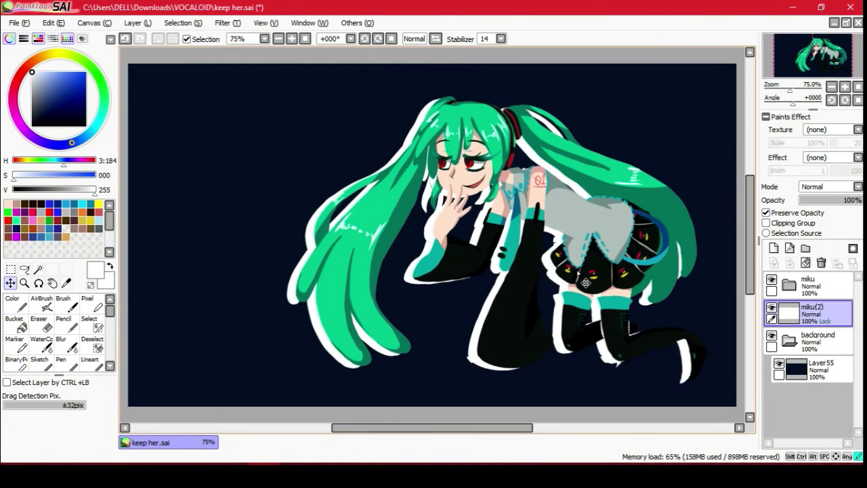
Try filling the silhouette layer with bright blue and with darker swatches.
left_click(15, 322)
left_click(57, 204)
left_click(433, 204)
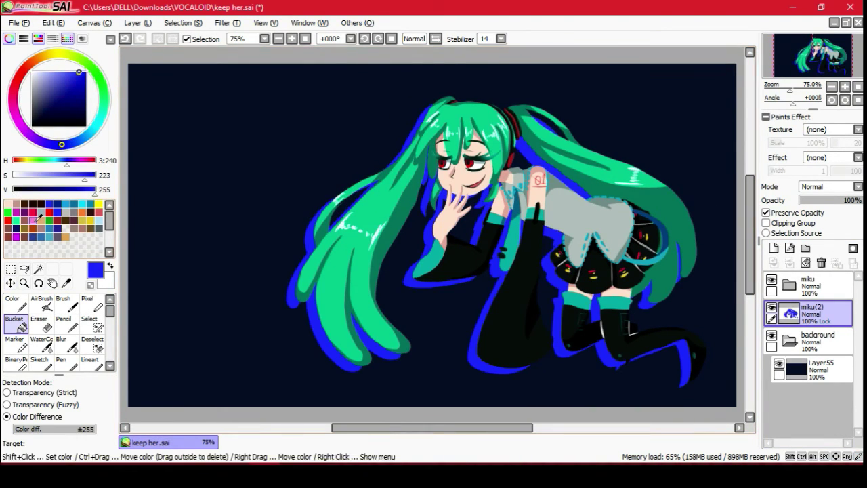
left_click(38, 215)
left_click(190, 248)
left_click(16, 228)
left_click(195, 127)
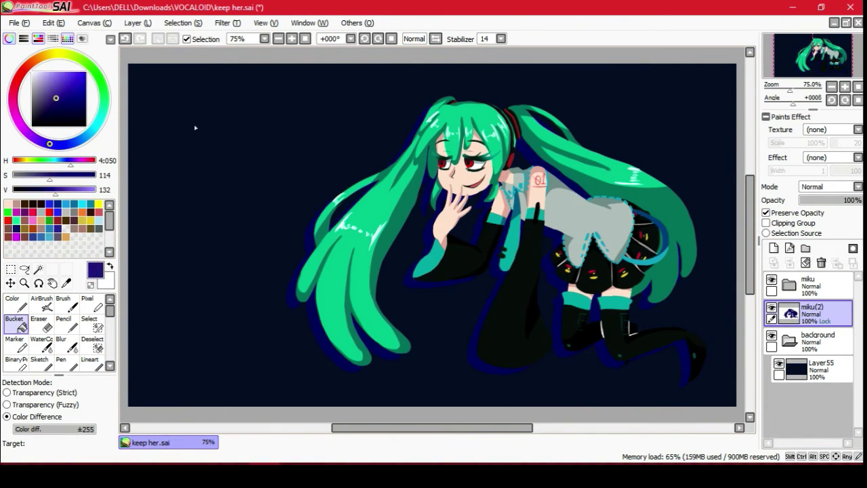
Fill the silhouette layer with muted purple and offset it down and to the left behind the character.
left_click(52, 94)
left_click(433, 203)
left_click(10, 282)
left_click_drag(510, 270, 585, 316)
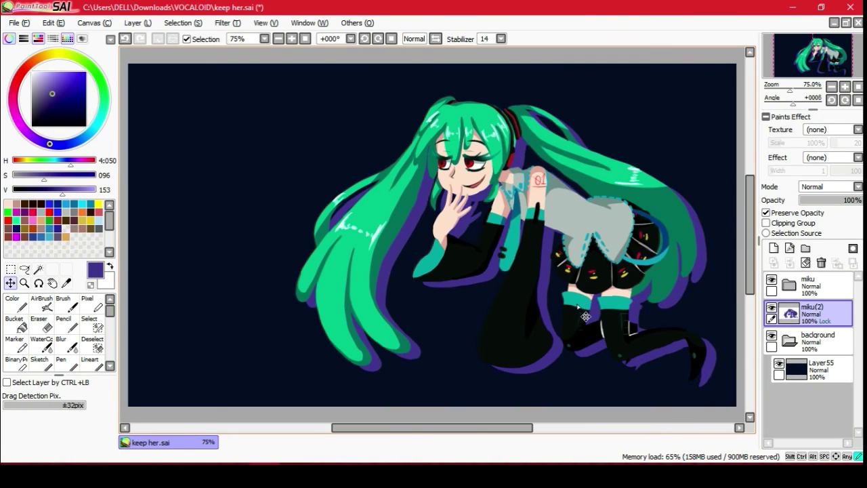
mouse_move(496, 259)
left_mouse_down()
mouse_move(478, 262)
mouse_move(483, 267)
left_mouse_up()
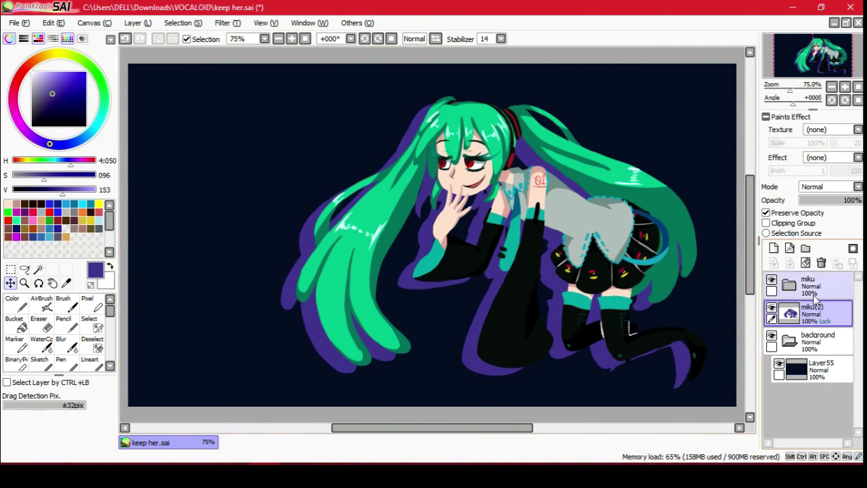
Set the purple silhouette layer's blending mode to Screen and move it into the background folder above the navy layer.
left_click(826, 183)
left_click(829, 213)
left_click_drag(816, 313, 830, 375)
On a new layer above the purple silhouette, paint a light grey waste-bin shape in the empty area left of the character.
left_click(774, 248)
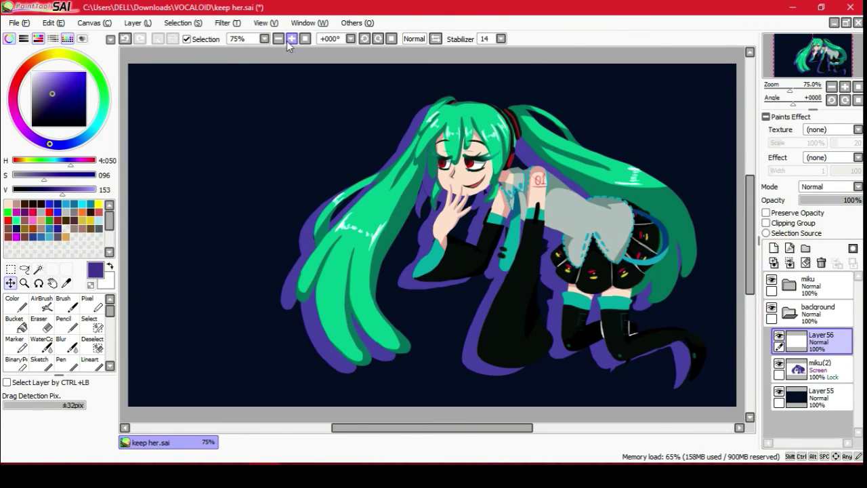
scroll(434, 237, "up", 2)
left_click(14, 303)
key("ctrl+plus")
key("bracketleft")
left_click_drag(433, 88, 381, 184)
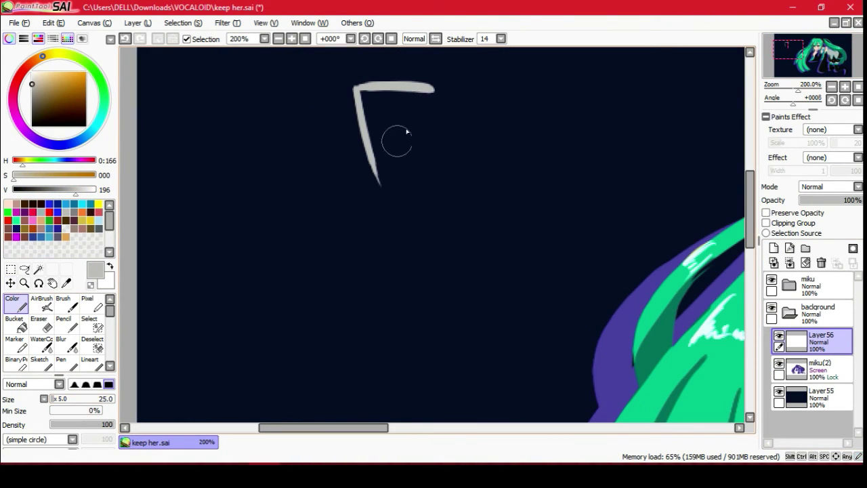
mouse_move(430, 171)
left_mouse_down()
mouse_move(374, 122)
mouse_move(411, 104)
mouse_move(391, 123)
mouse_move(362, 125)
left_mouse_up()
key("e")
left_click_drag(369, 197, 441, 191)
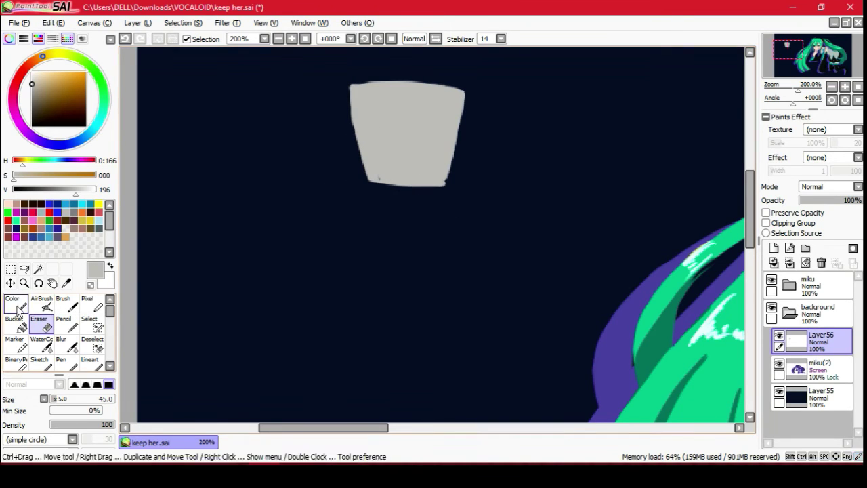
Preserve the bin layer's opacity and shade the bin's upper rim and base in darker grey.
key("b")
left_click_drag(349, 131, 323, 171)
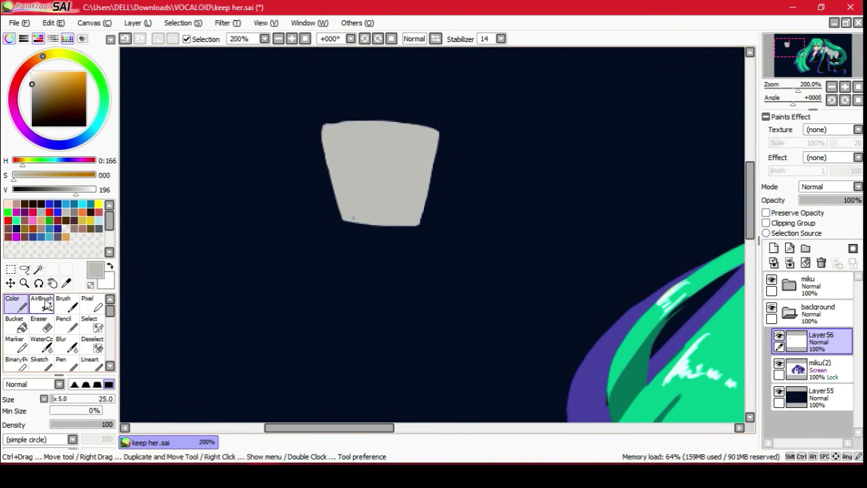
left_click(767, 213)
left_click(31, 97)
left_click_drag(342, 216, 420, 214)
left_click_drag(325, 128, 459, 134)
Try erasing the bin's interior and drawing thin light grey lattice lines across the opening.
key("e")
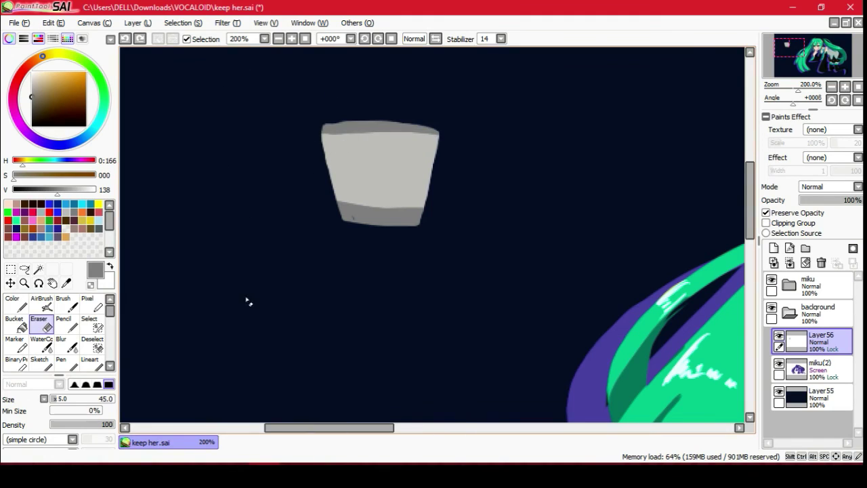
key("ctrl+z")
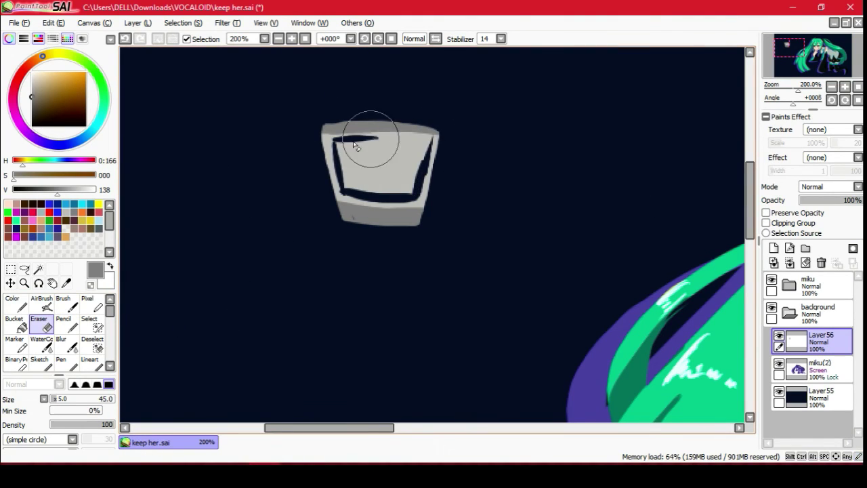
left_click_drag(381, 172, 365, 166)
left_click(333, 142, "alt")
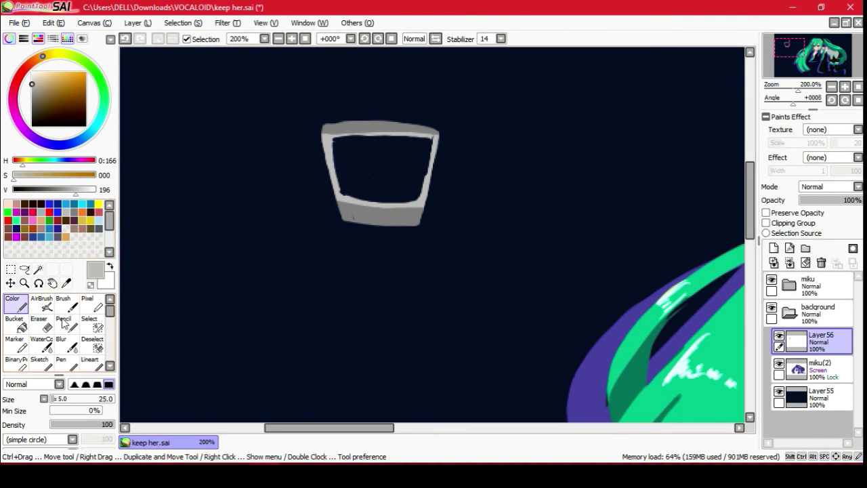
left_click(91, 365)
left_click_drag(415, 198, 347, 156)
key("ctrl+minus")
key("ctrl+plus")
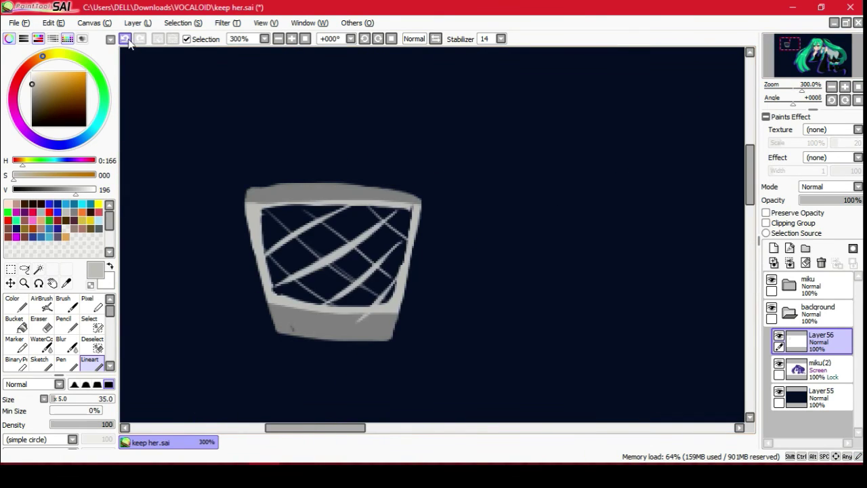
mouse_move(284, 217)
left_mouse_down()
mouse_move(379, 298)
mouse_move(274, 288)
left_mouse_up()
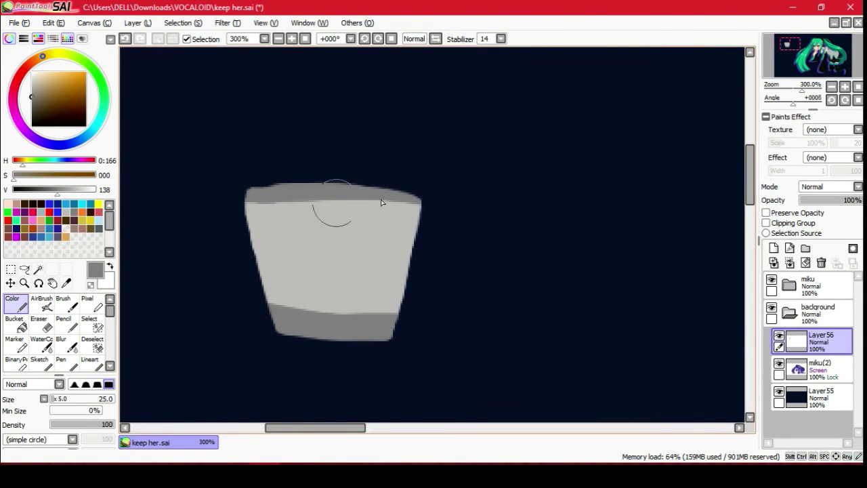
Paint crossing diagonal dark grey lines over the bin's light body to form a lattice.
mouse_move(416, 206)
left_mouse_down()
mouse_move(277, 201)
mouse_move(362, 311)
left_mouse_up()
left_click_drag(352, 199, 409, 260)
left_click_drag(315, 201, 402, 301)
left_click_drag(250, 206, 308, 311)
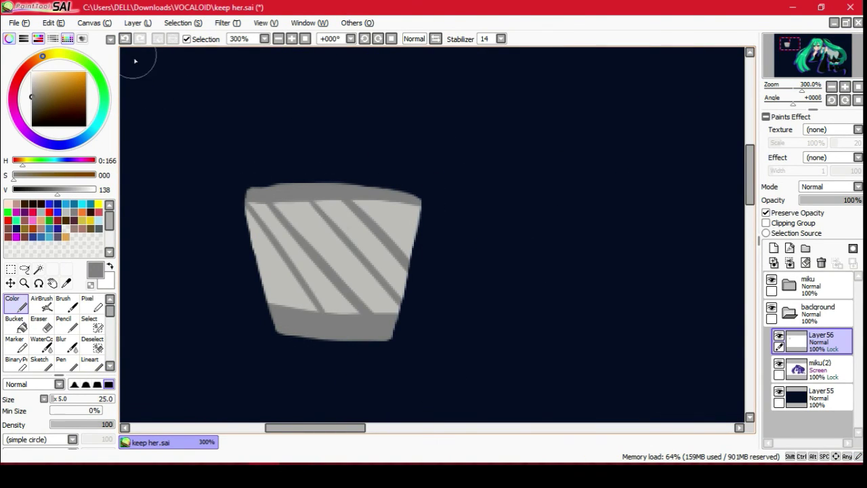
left_click_drag(339, 202, 238, 309)
left_click_drag(397, 184, 319, 261)
left_click_drag(301, 180, 253, 223)
Paint white diagonal highlights on the bin's rim and base on a new clipped layer, and merge it into the bin layer.
key("ctrl+minus")
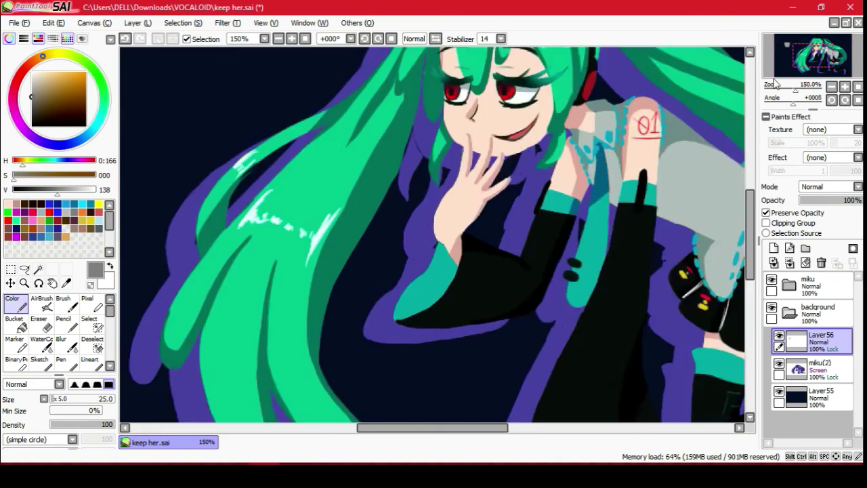
key("ctrl+plus")
left_click(774, 247)
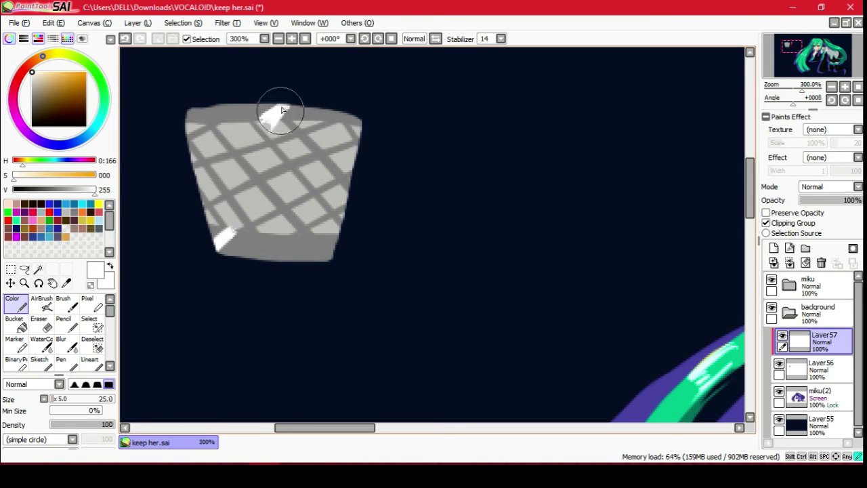
key("ctrl+z")
key("e")
mouse_move(284, 109)
left_mouse_down()
mouse_move(213, 197)
mouse_move(281, 155)
mouse_move(328, 90)
mouse_move(238, 252)
left_mouse_up()
key("e")
key("e")
mouse_move(244, 231)
left_mouse_down()
mouse_move(252, 175)
mouse_move(312, 159)
left_mouse_up()
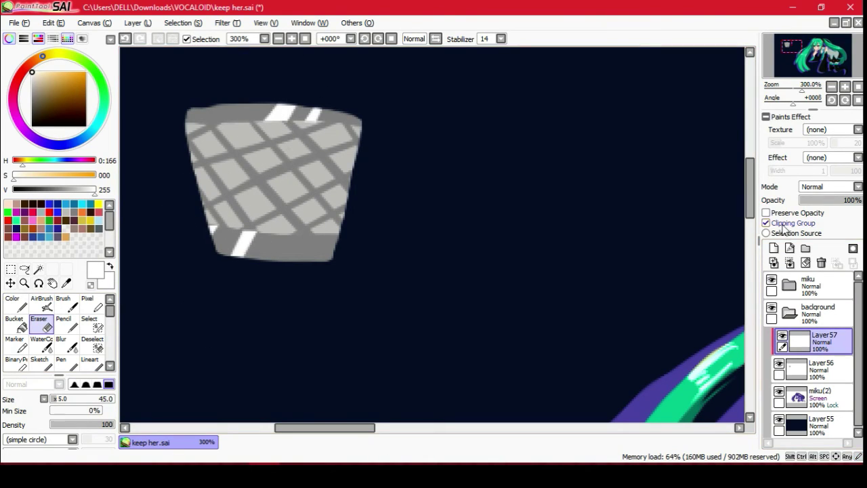
left_click(789, 262)
Handwrite the white caption "E10aeX9.exe" beneath the bin with the Lineart brush.
left_click(89, 364)
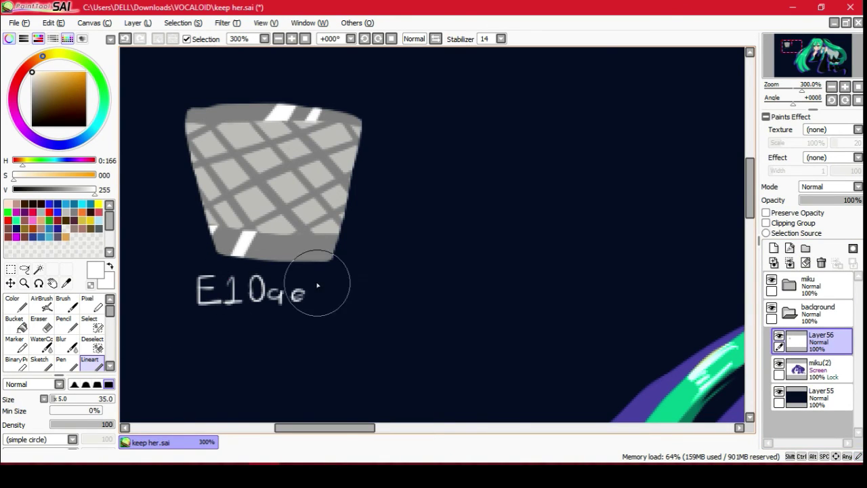
left_click_drag(421, 285, 422, 303)
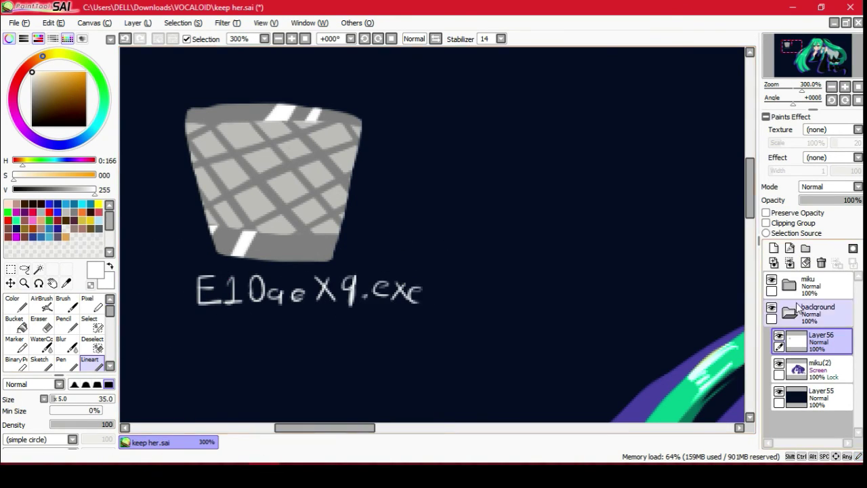
Cut rectangular pieces out of the bin and shift them sideways to give the icon a glitched look.
left_click_drag(280, 151, 397, 199)
key("ctrl+d")
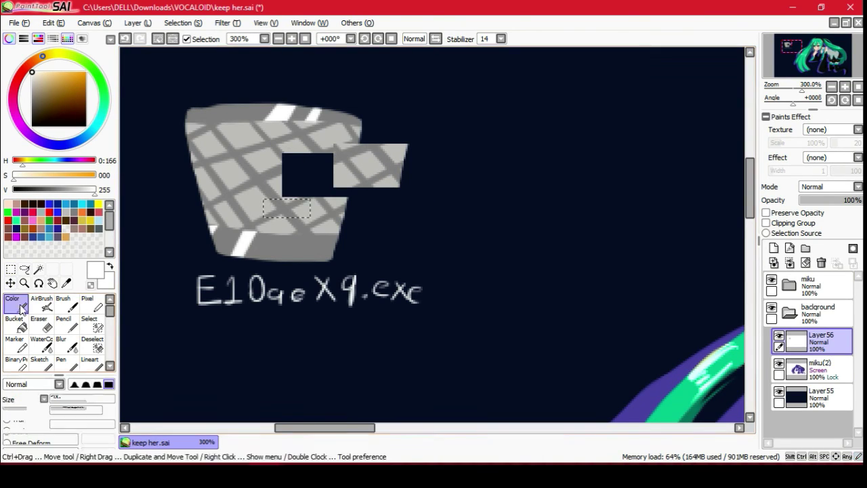
left_click_drag(263, 200, 310, 218)
left_click_drag(284, 210, 303, 192)
left_click_drag(235, 157, 272, 173)
left_click_drag(257, 165, 232, 136)
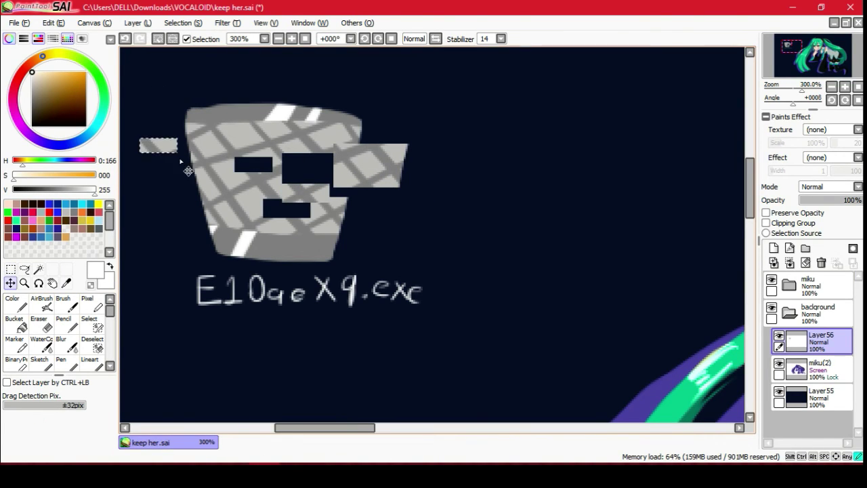
left_click_drag(350, 219, 356, 200)
key("ctrl+d")
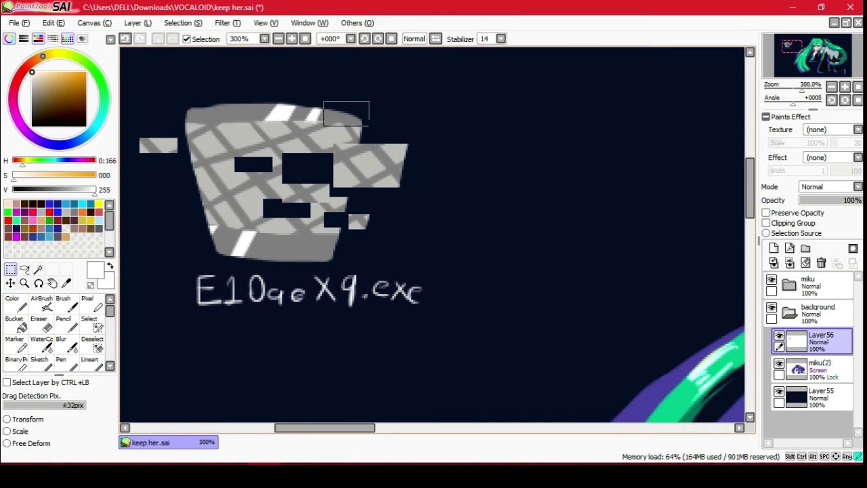
left_click(289, 41)
scroll(234, 154, "up", 4)
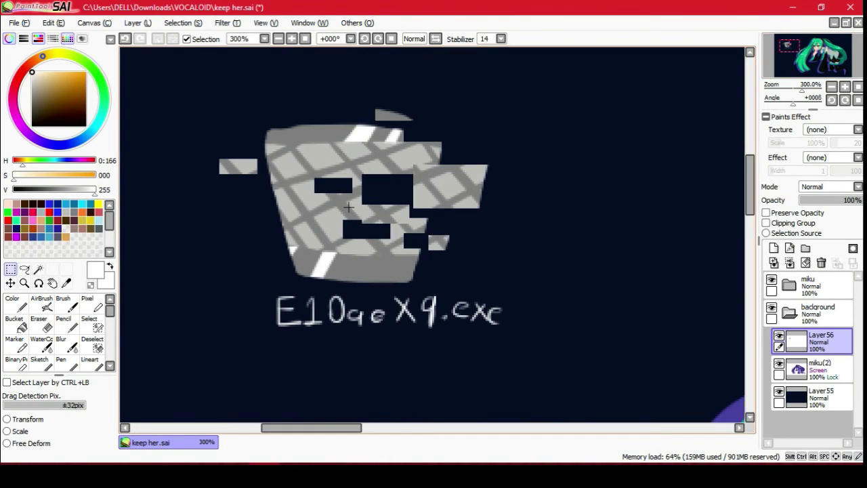
left_click_drag(290, 60, 672, 267)
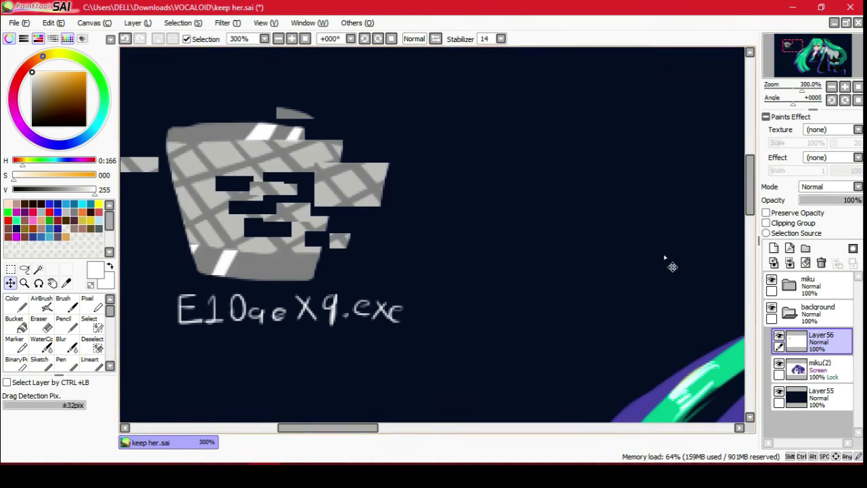
Draw a small white shortcut badge with a dark blue arrow at the bin's lower-right corner.
left_click(773, 248)
left_click(90, 359)
left_click_drag(305, 270, 315, 271)
left_click(16, 227)
scroll(315, 272, "down", 4)
left_click(821, 263)
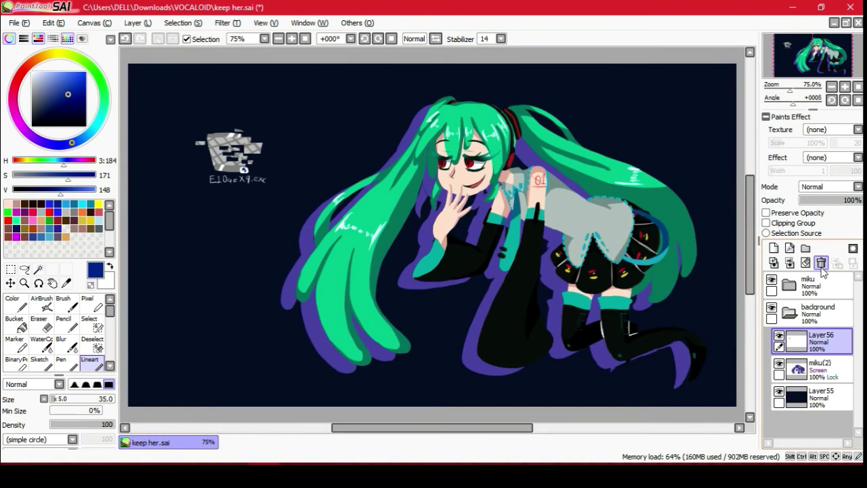
Duplicate the bin icon layer, fill the copy with muted purple beneath the original, and offset it down and to the left.
scroll(203, 122, "up", 3)
left_click_drag(203, 122, 298, 129)
left_click(138, 23)
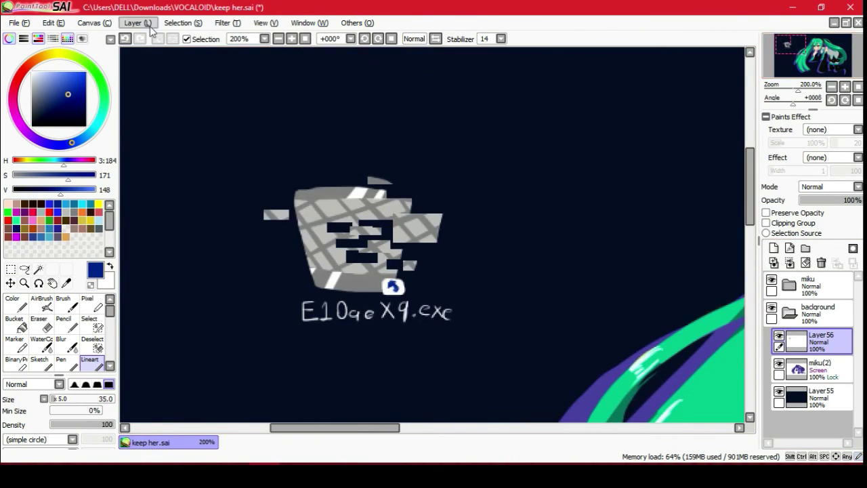
left_click(163, 74)
left_click(13, 323)
left_click(50, 144)
left_click(52, 94)
left_click(830, 187)
left_click(830, 195)
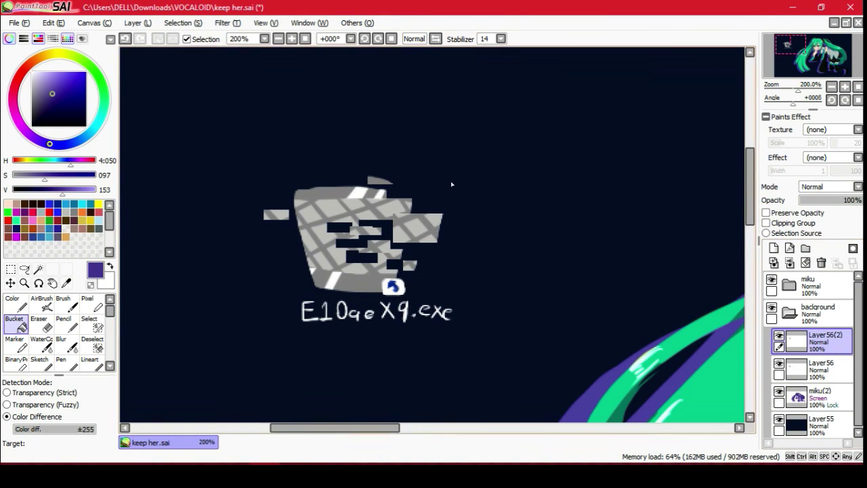
left_click(766, 213)
left_click_drag(813, 339, 813, 369)
left_click(353, 244)
left_click(11, 283)
left_click_drag(366, 257, 411, 287)
Duplicate the purple bin copy, fill the duplicate with red, and offset it to the right of the icon.
left_click(132, 23)
left_click(152, 71)
left_click(7, 220)
left_click(22, 327)
left_click(379, 231)
left_click(830, 186)
left_click(813, 207)
left_click(11, 283)
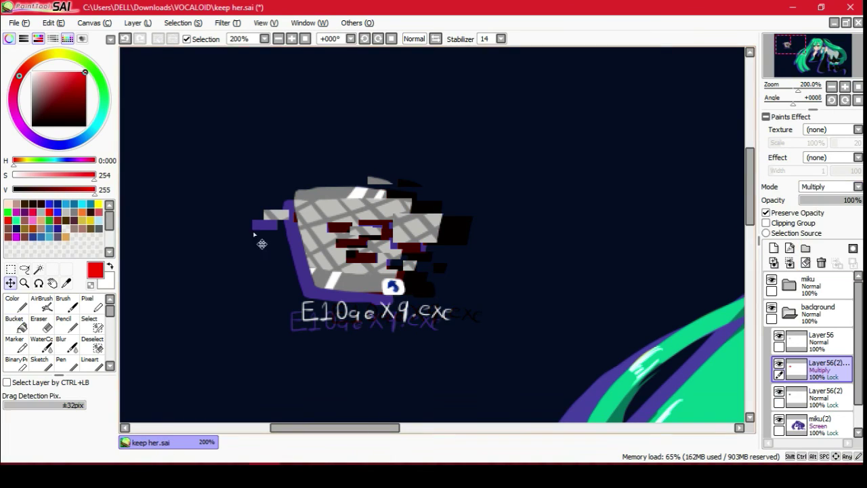
Set the red bin copy's blending mode to Screen and the purple copy's to Luminosity, and save the drawing.
left_click(830, 186)
left_click(813, 217)
scroll(558, 262, "down", 3)
scroll(407, 237, "up", 2)
left_click(813, 393)
left_click(830, 186)
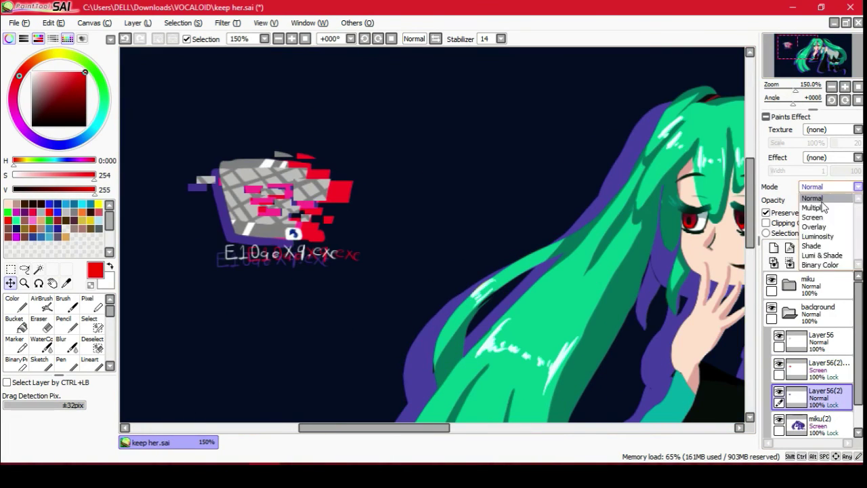
left_click(818, 236)
scroll(276, 232, "down", 2)
key("ctrl+s")
left_click(789, 313)
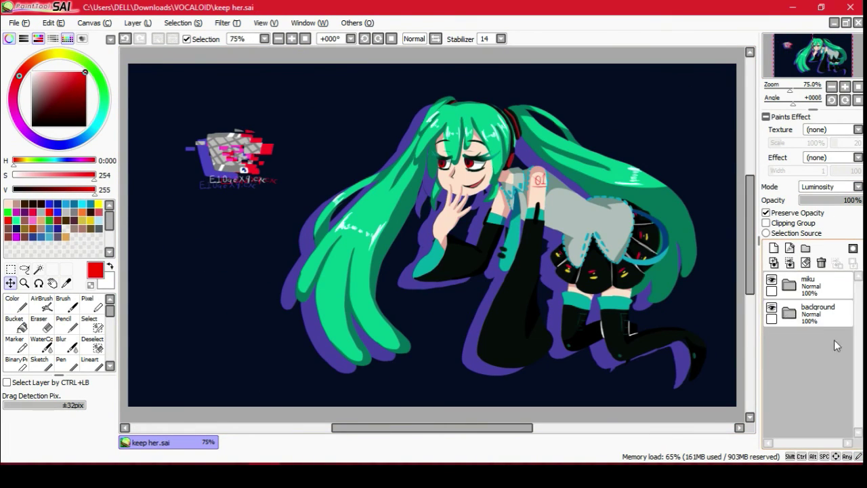
Name the new layer folder "bubble" and place it with a blank layer inside, between the miku and background folders.
left_click(811, 315)
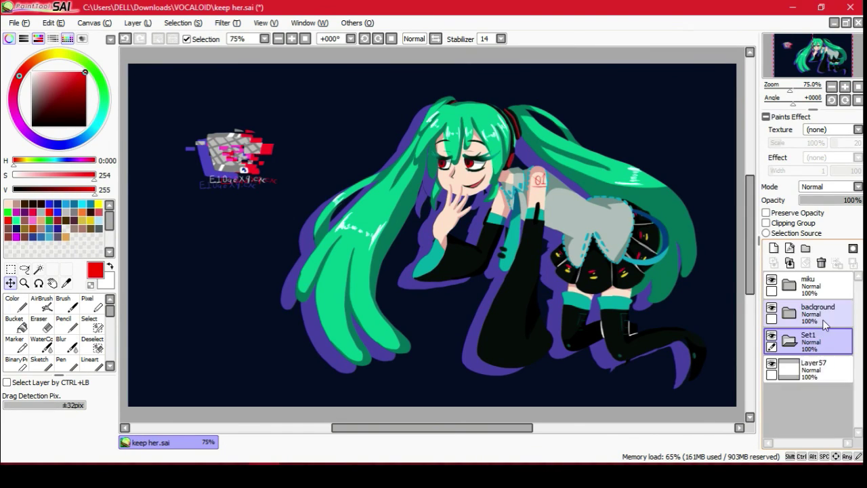
double_click(823, 339)
type("bubble")
key("Return")
left_click(16, 302)
left_click_drag(809, 339, 810, 308)
Paint a solid black round speech bubble below the bin icon, with a curved tail pointing up toward the character.
mouse_move(169, 292)
left_mouse_down()
mouse_move(219, 266)
mouse_move(210, 312)
left_mouse_up()
key("ctrl+z")
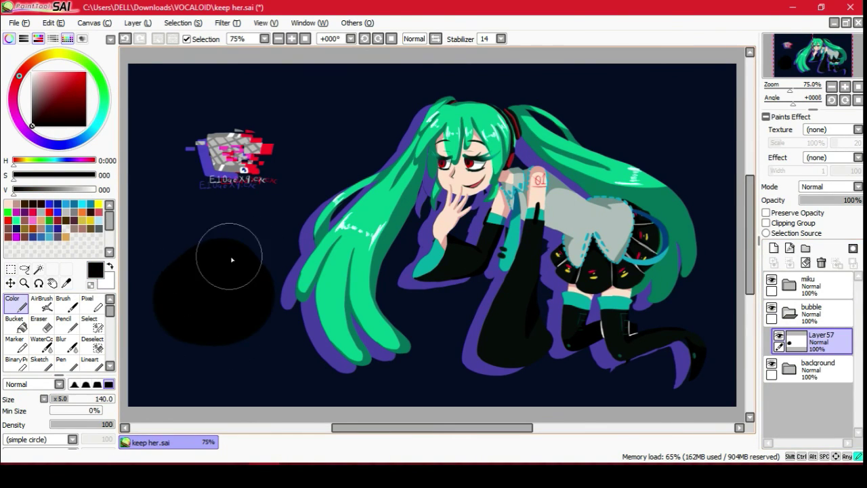
scroll(265, 169, "up", 1)
left_click(90, 362)
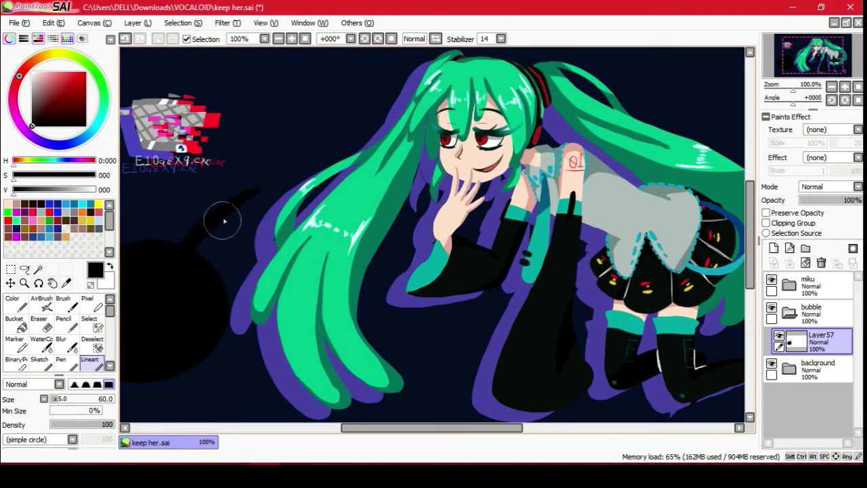
left_click_drag(265, 218, 429, 204)
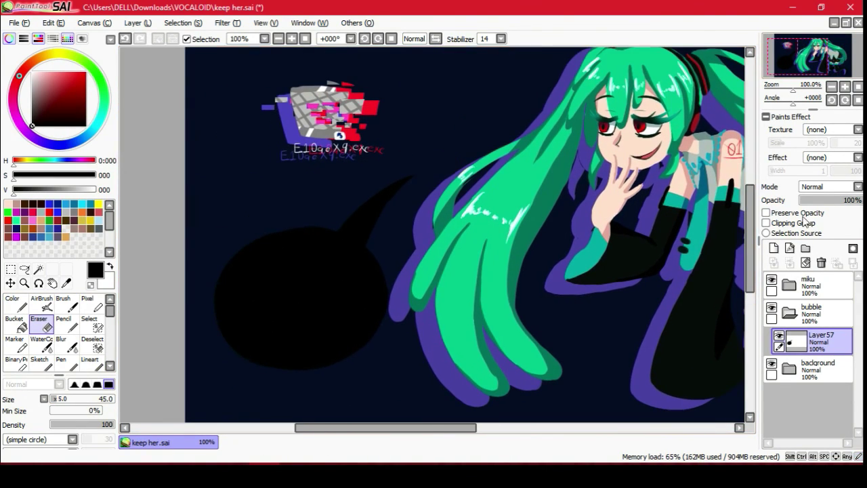
Handwrite "whoops~" in white inside the speech bubble on a new layer, using the creepy brush.
left_click(774, 248)
left_click(91, 362)
key("x")
left_click(108, 365)
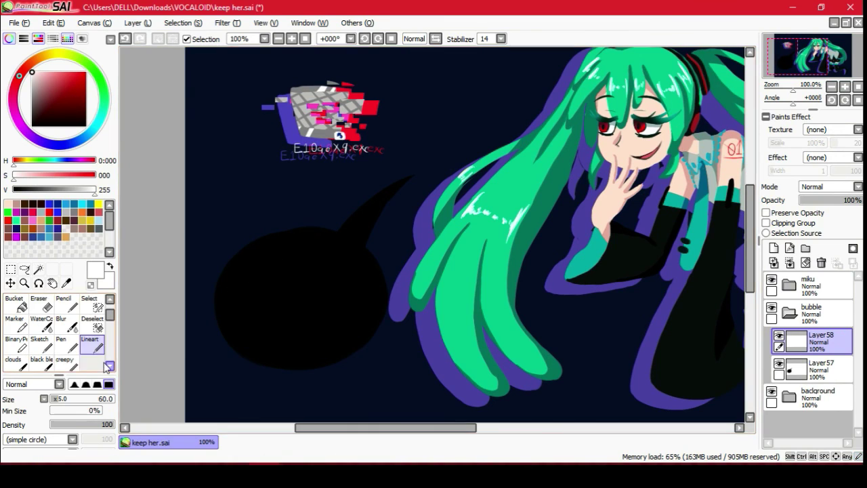
key("ctrl+z")
scroll(236, 288, "up", 2)
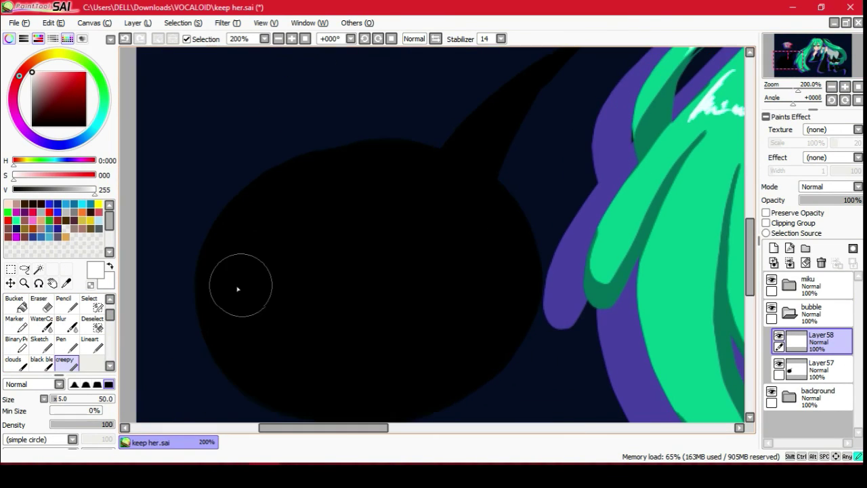
Rotate the whole bubble folder slightly clockwise and move it down in the canvas's lower-left area.
scroll(509, 271, "down", 3)
left_click(789, 312)
key("ctrl+t")
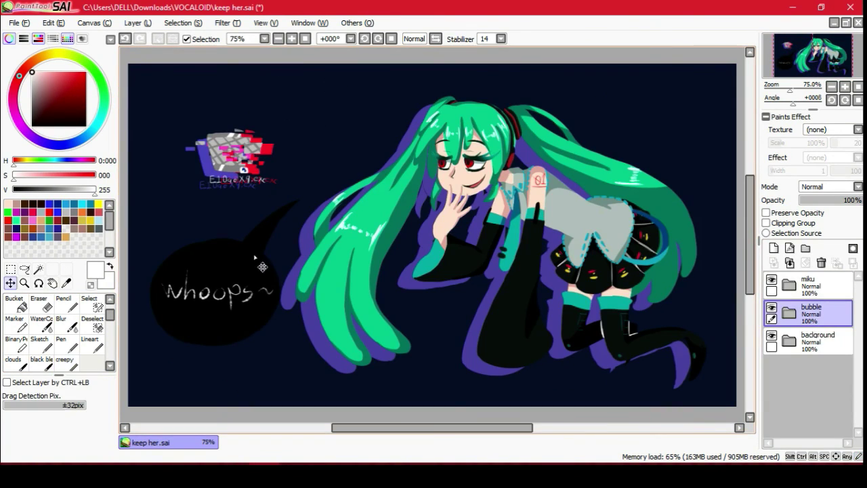
left_click_drag(210, 325, 215, 309)
key("Return")
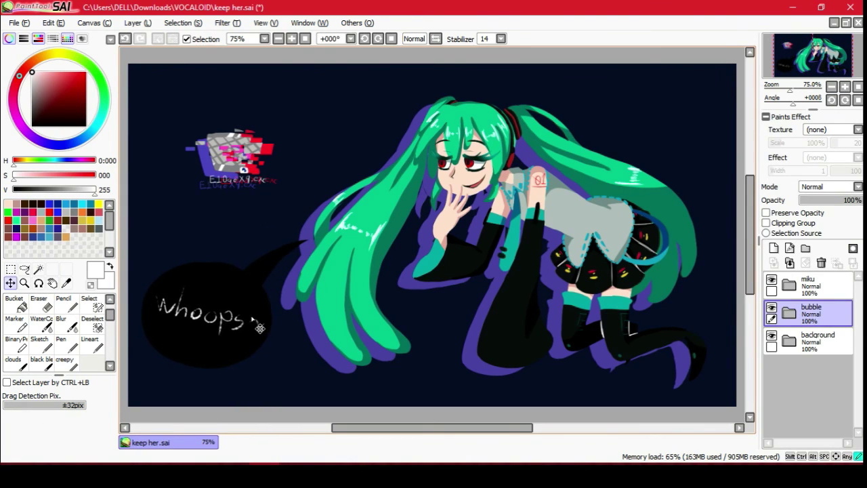
Duplicate the speech bubble as a silhouette layer beneath it, fill the copy with muted purple, and offset it to the left.
left_click(19, 283)
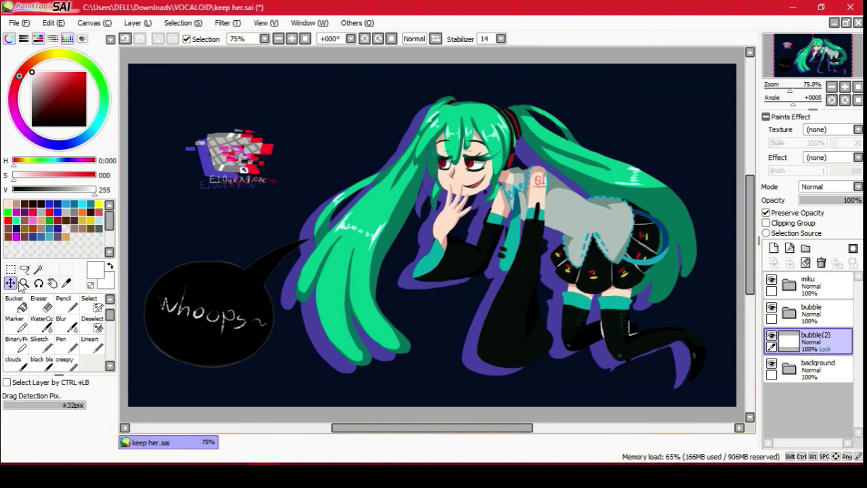
left_click(16, 305)
left_click(141, 285)
left_click(305, 231, "alt")
left_click(142, 318)
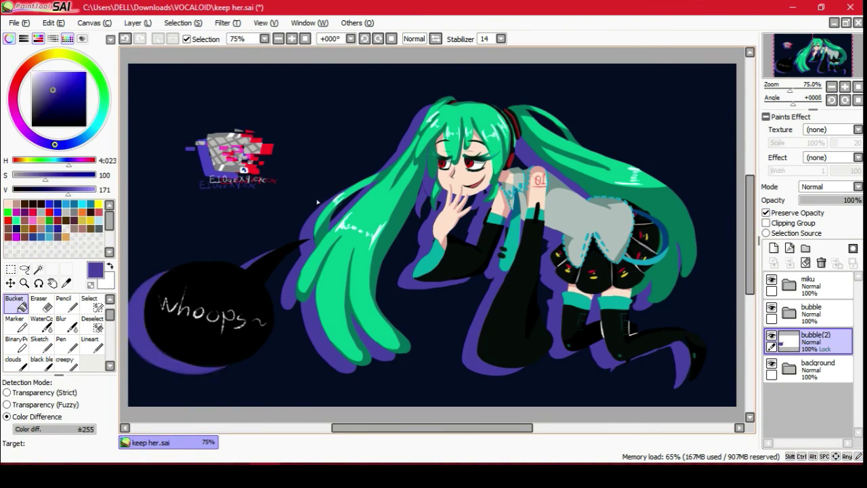
left_click(10, 284)
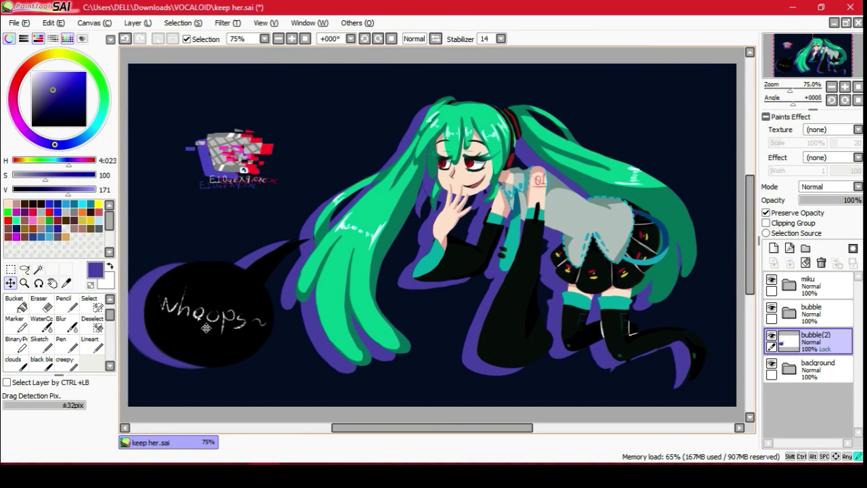
Add a layer above the navy fill in the background folder and paint a white dot in each canvas corner.
left_click(835, 377)
left_click(774, 248)
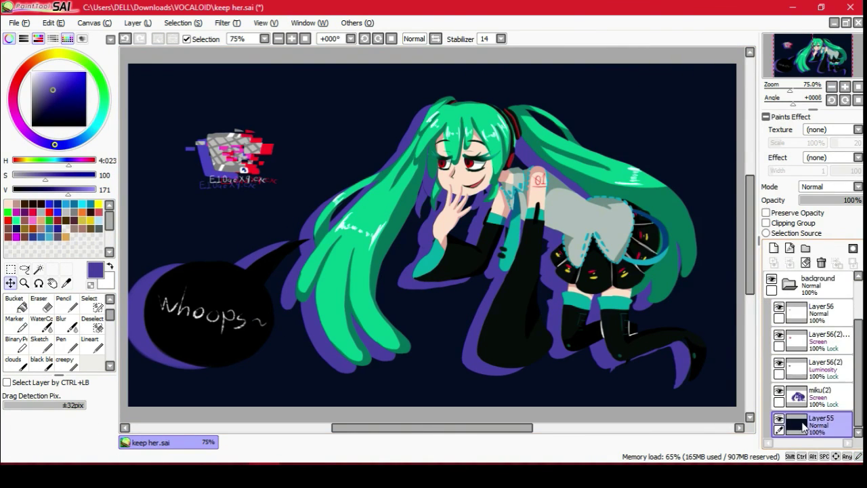
left_click(94, 348)
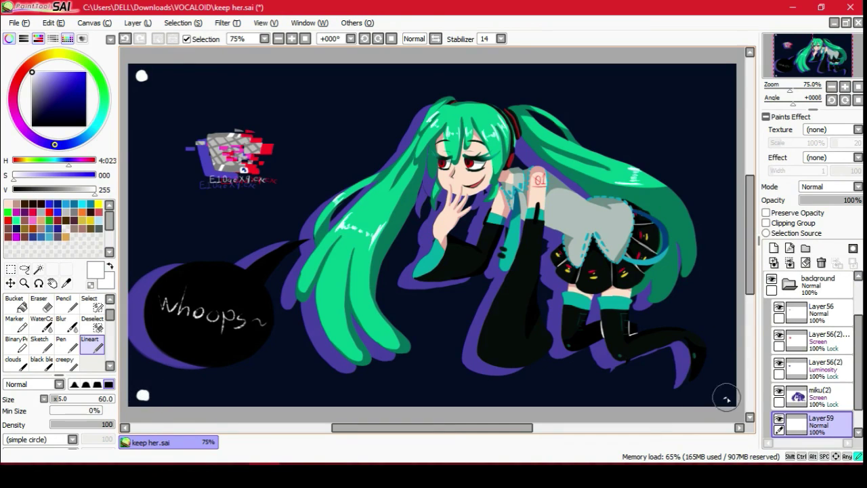
left_click(789, 283)
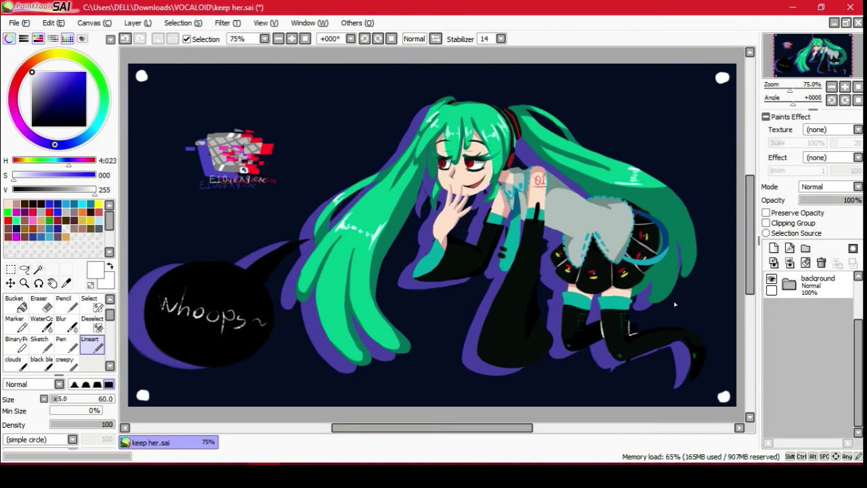